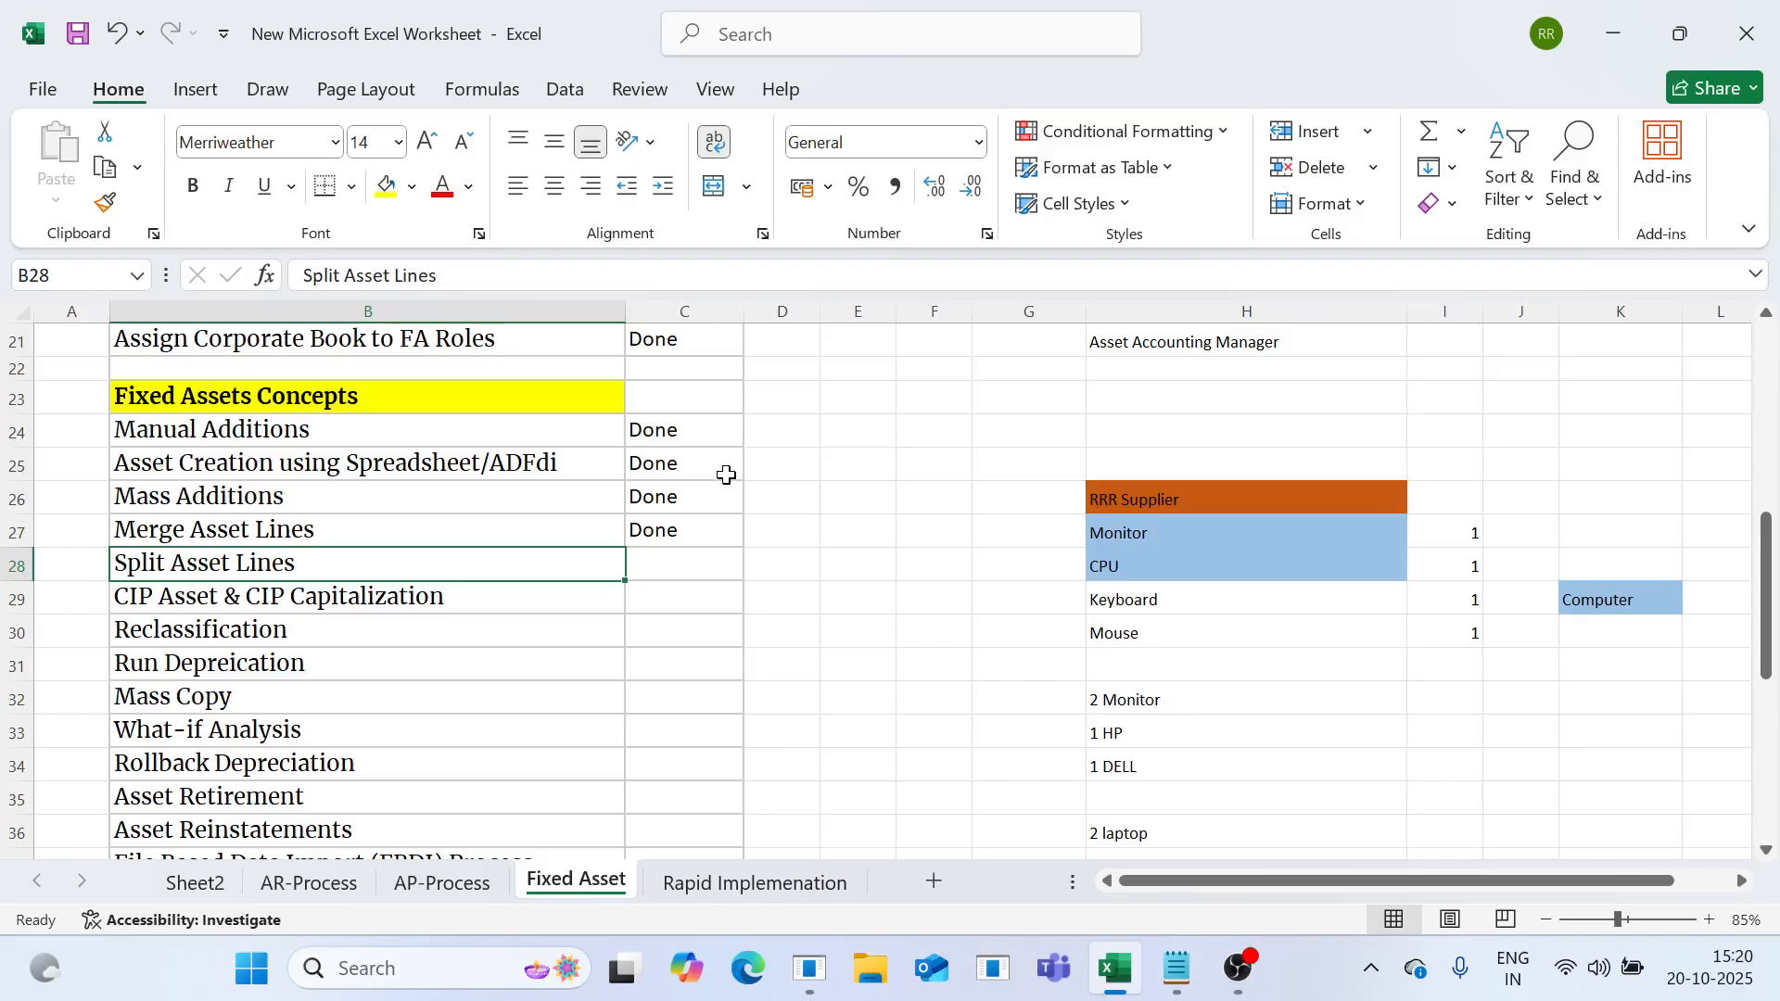
# Highlight the "2 Monitor" cell in the asset example list with a yellow fill.
pyautogui.scroll(-2, 898, 538)
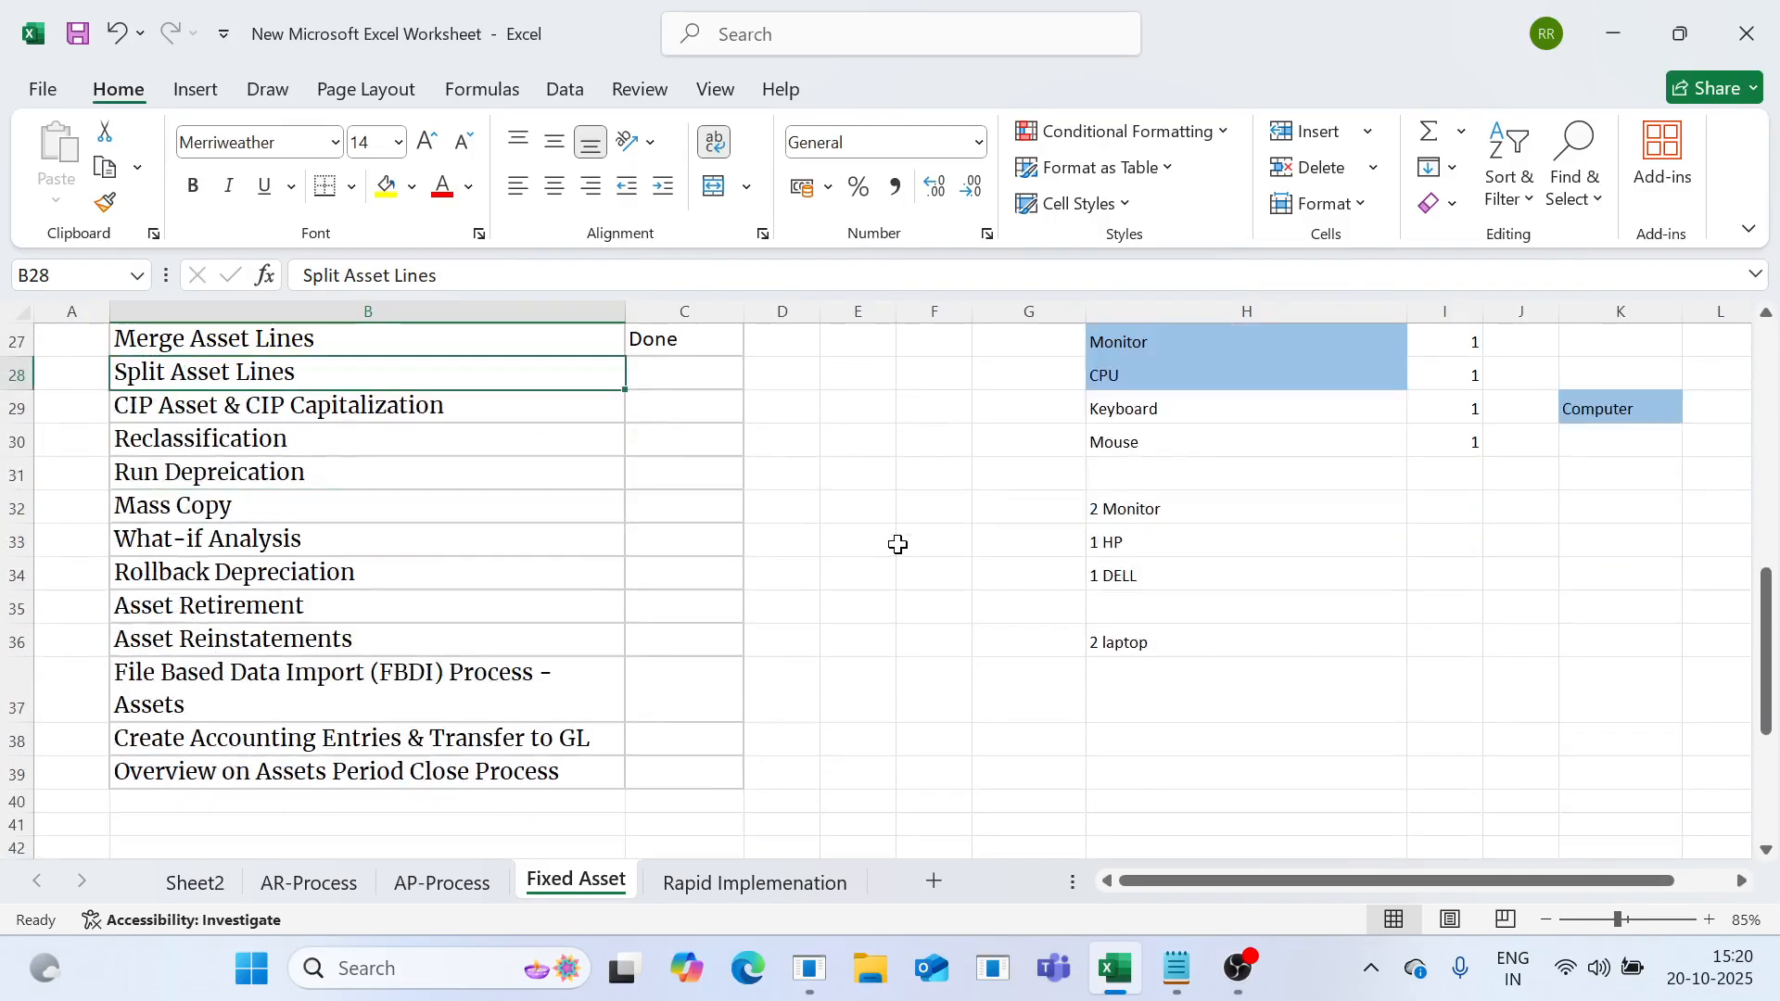
pyautogui.scroll(1, 898, 544)
pyautogui.click(1131, 605)
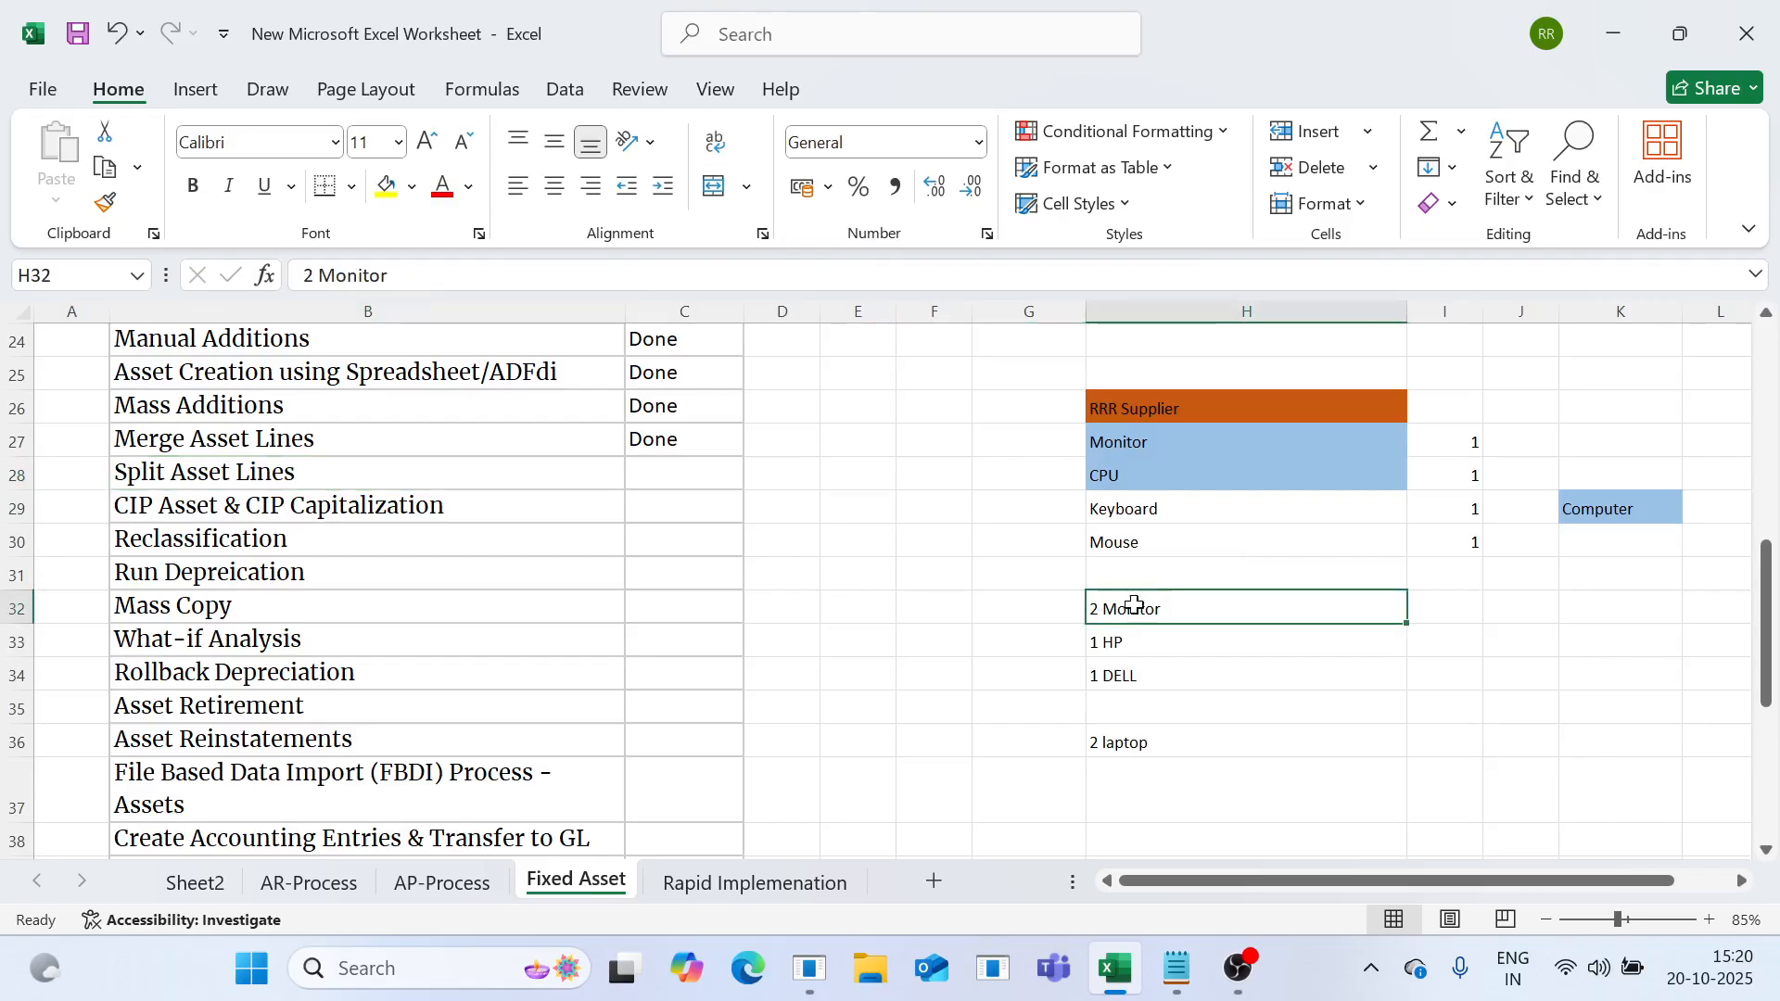
pyautogui.click(386, 185)
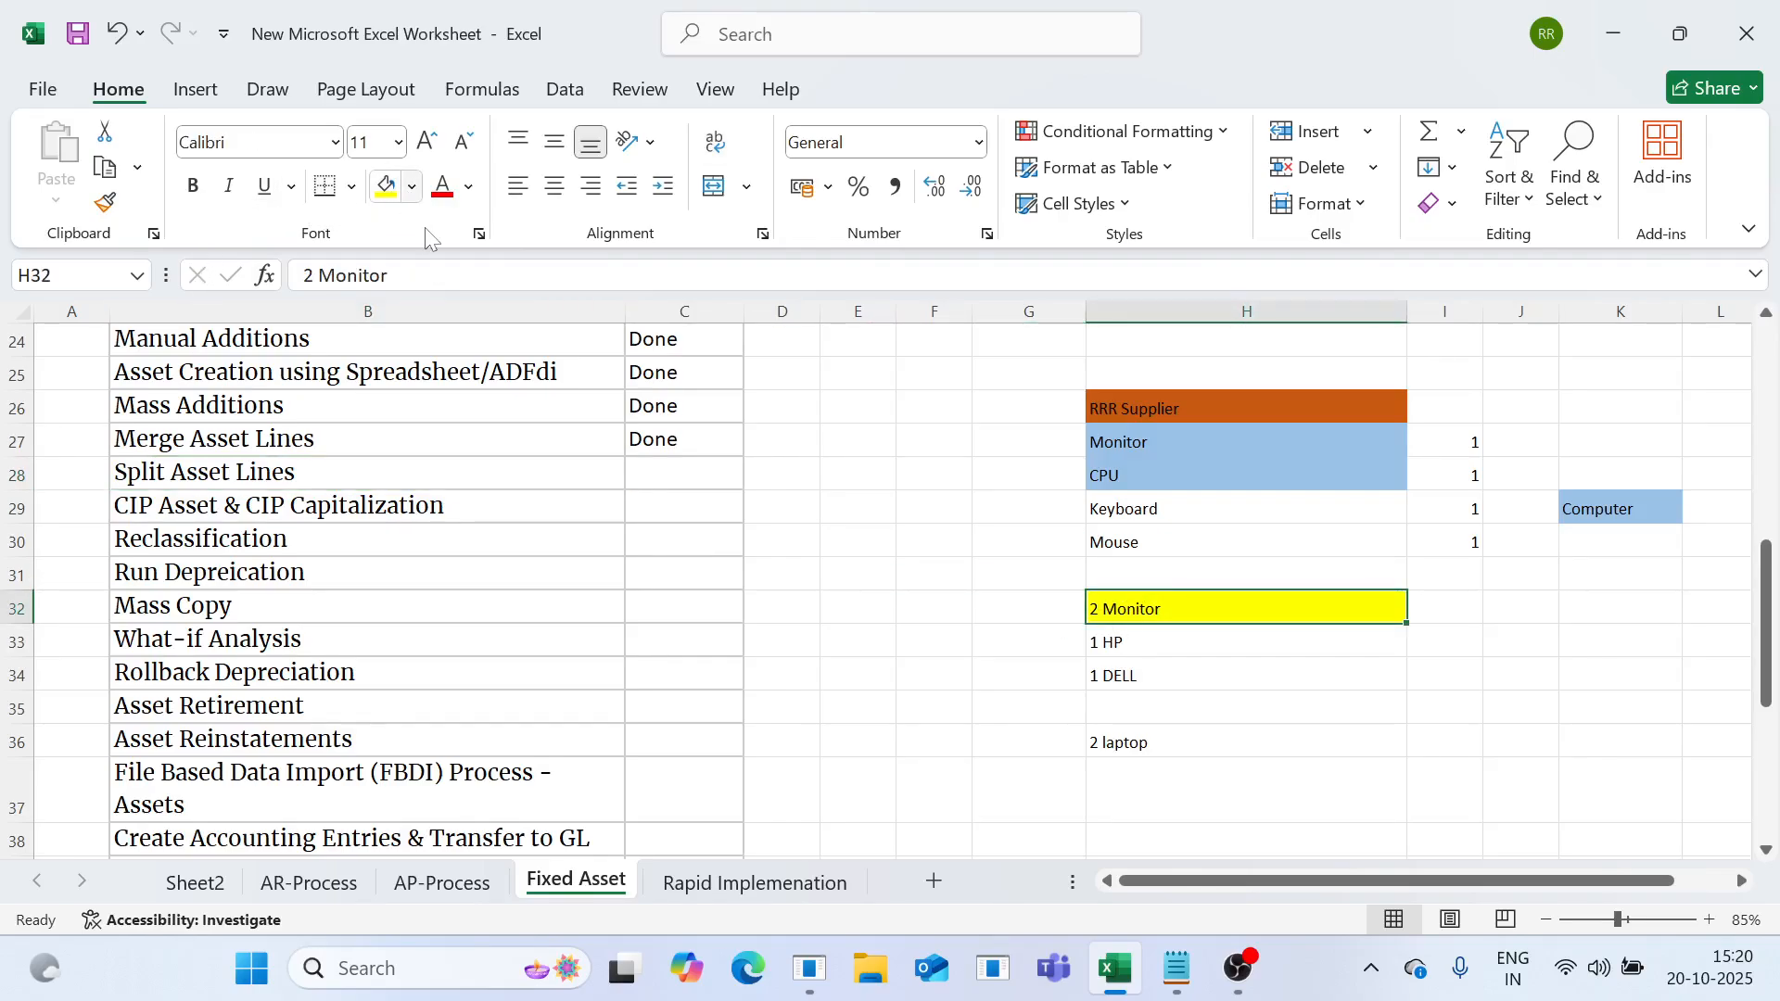
# Review the "1 HP", "1 DELL" and "2 laptop" example lines below the monitor cell.
pyautogui.click(1074, 673)
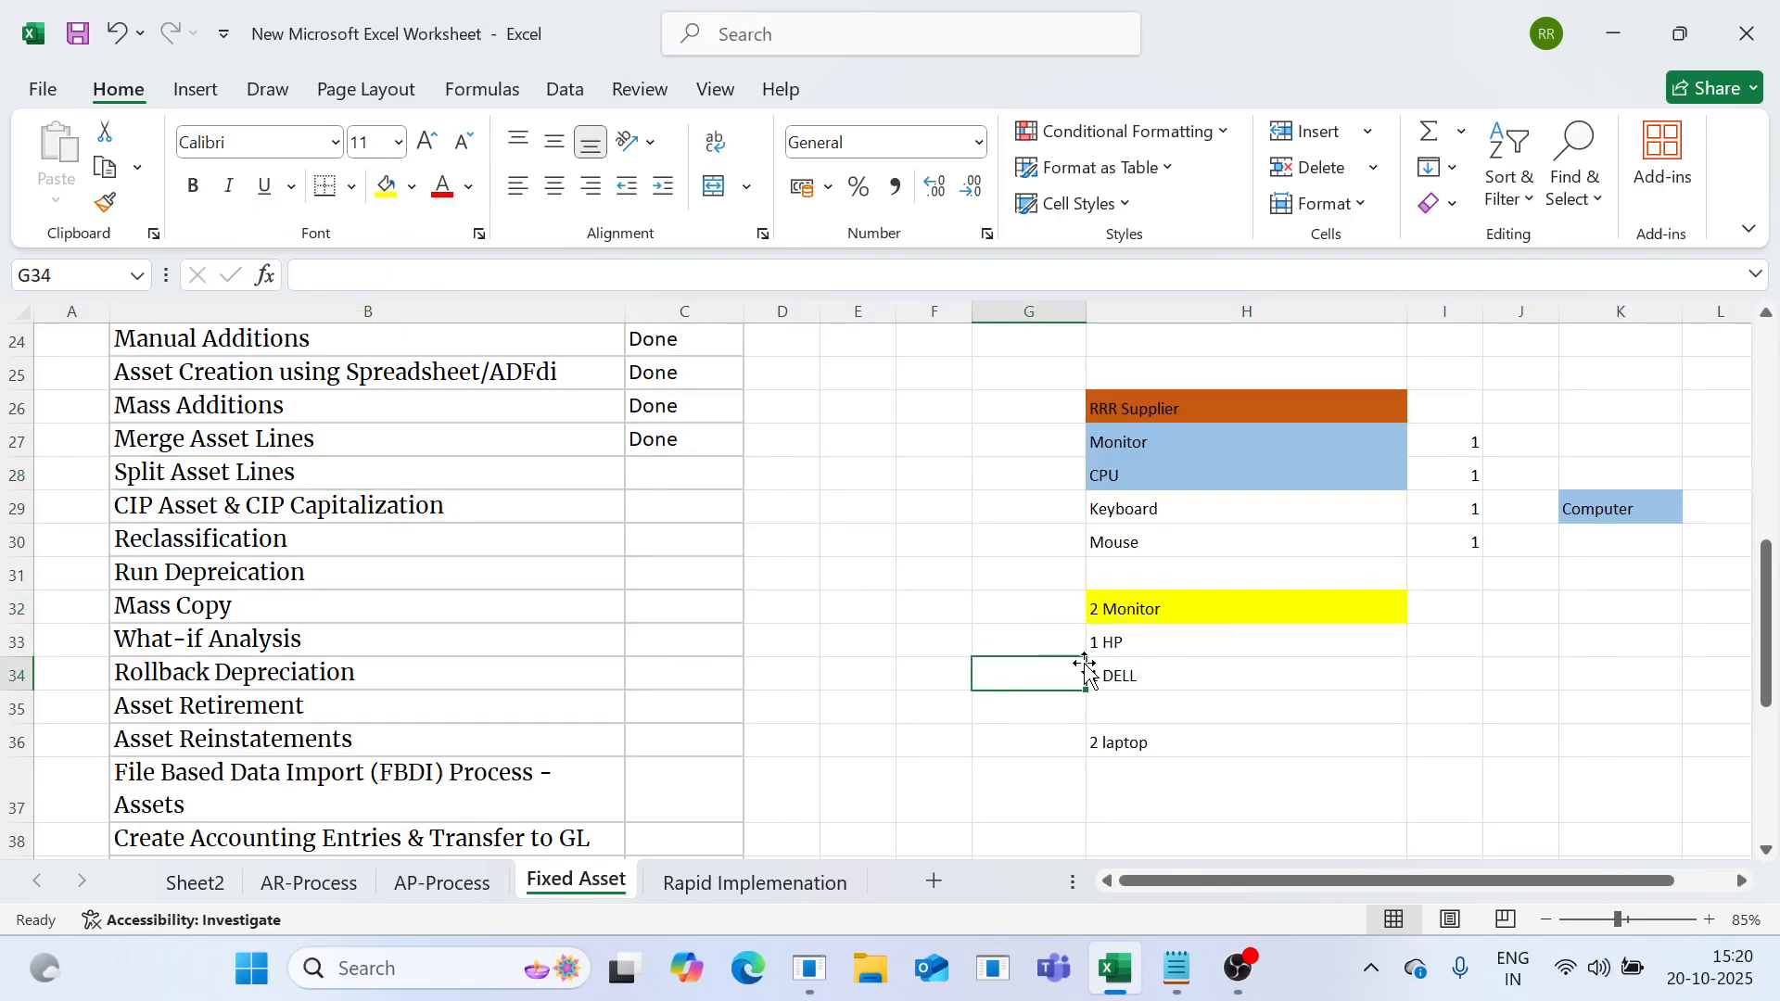
pyautogui.click(1138, 642)
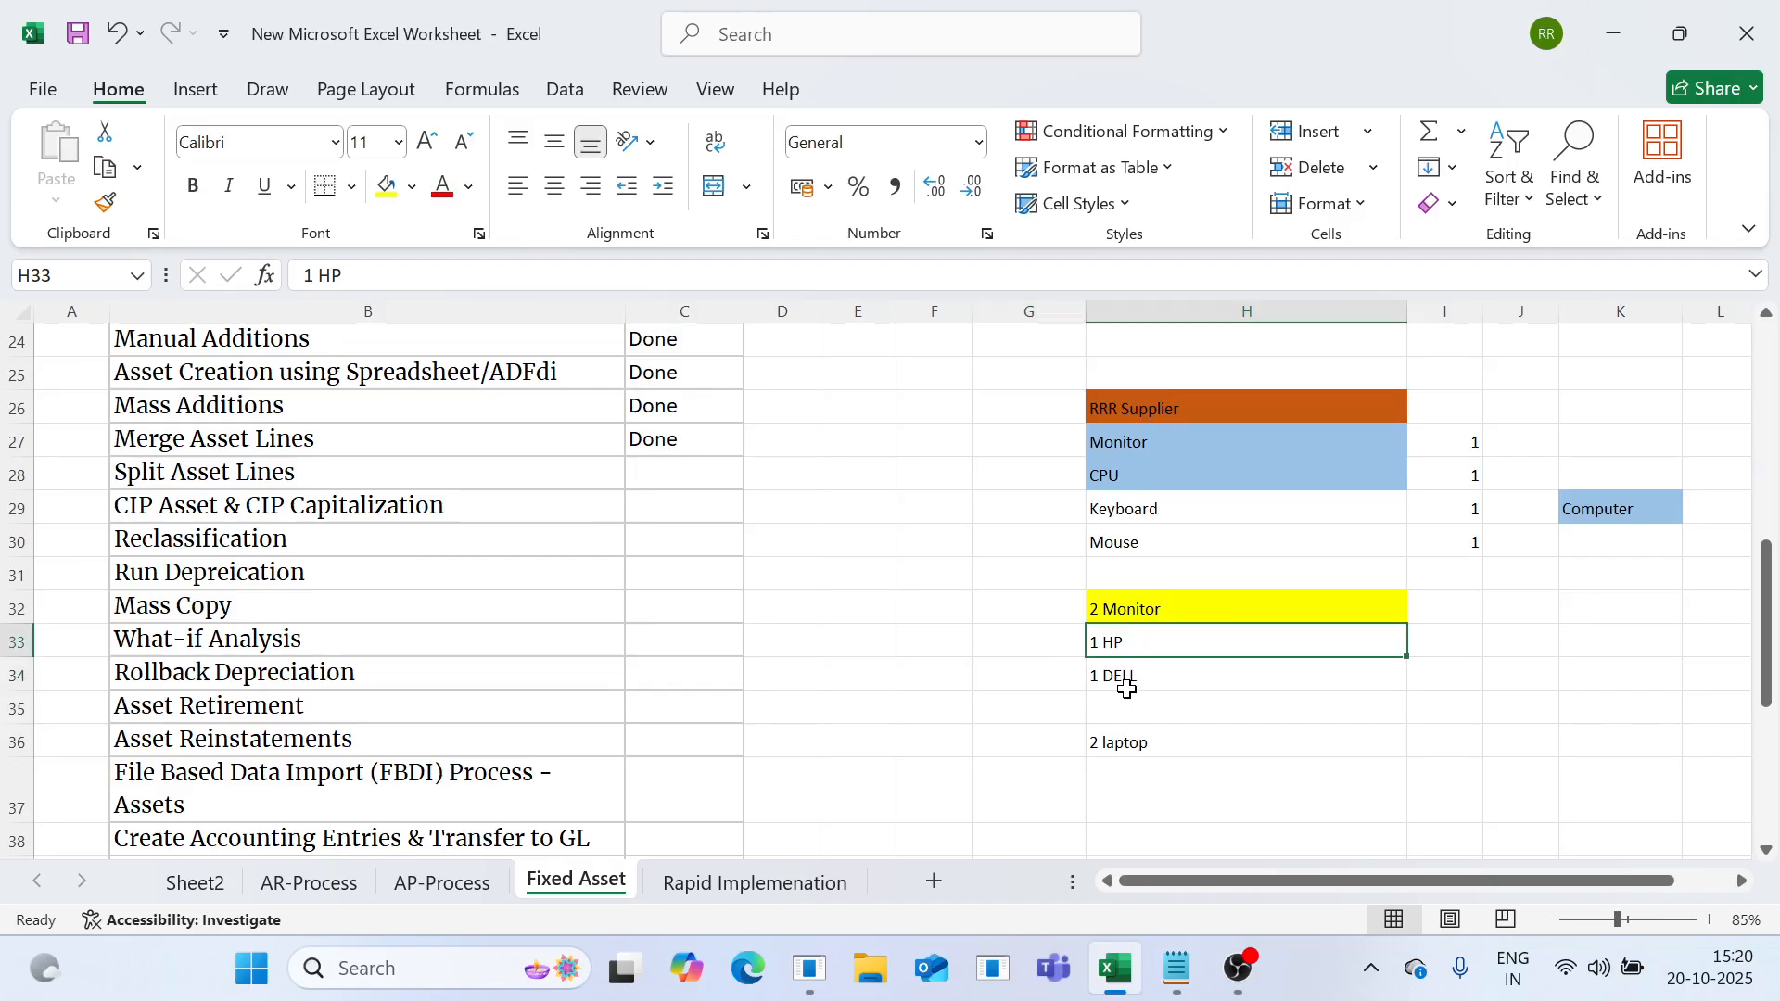
pyautogui.click(1128, 679)
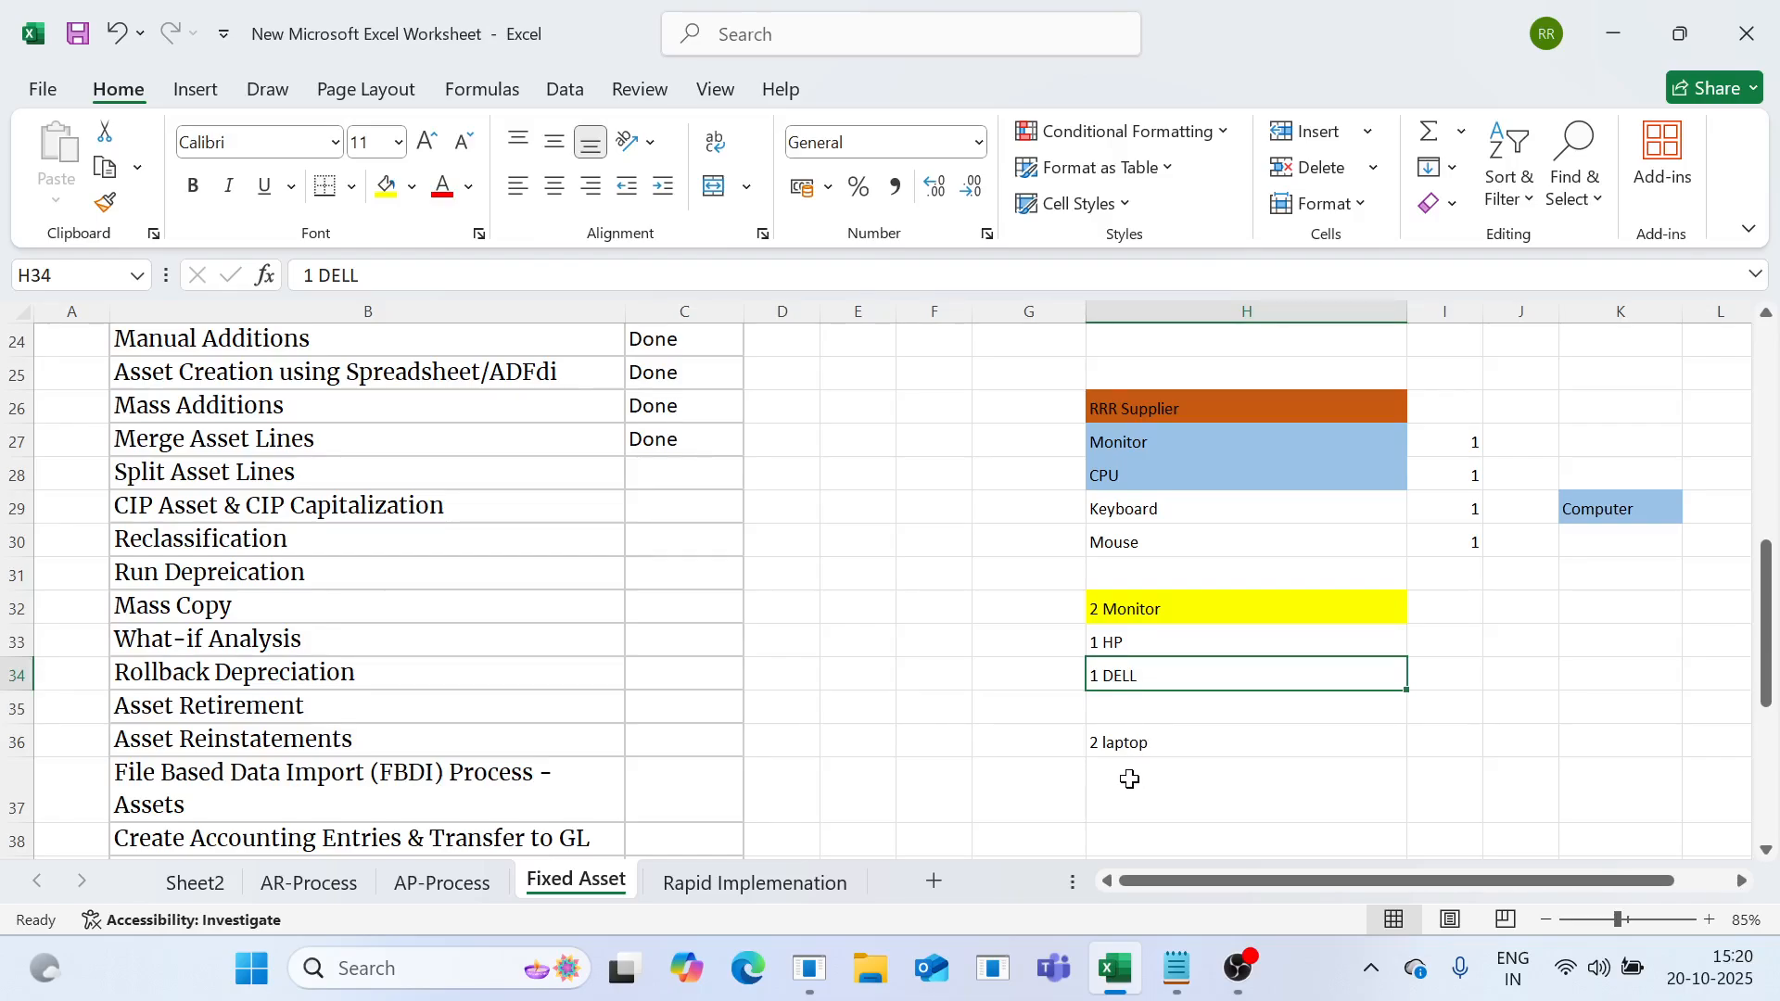
pyautogui.click(1146, 742)
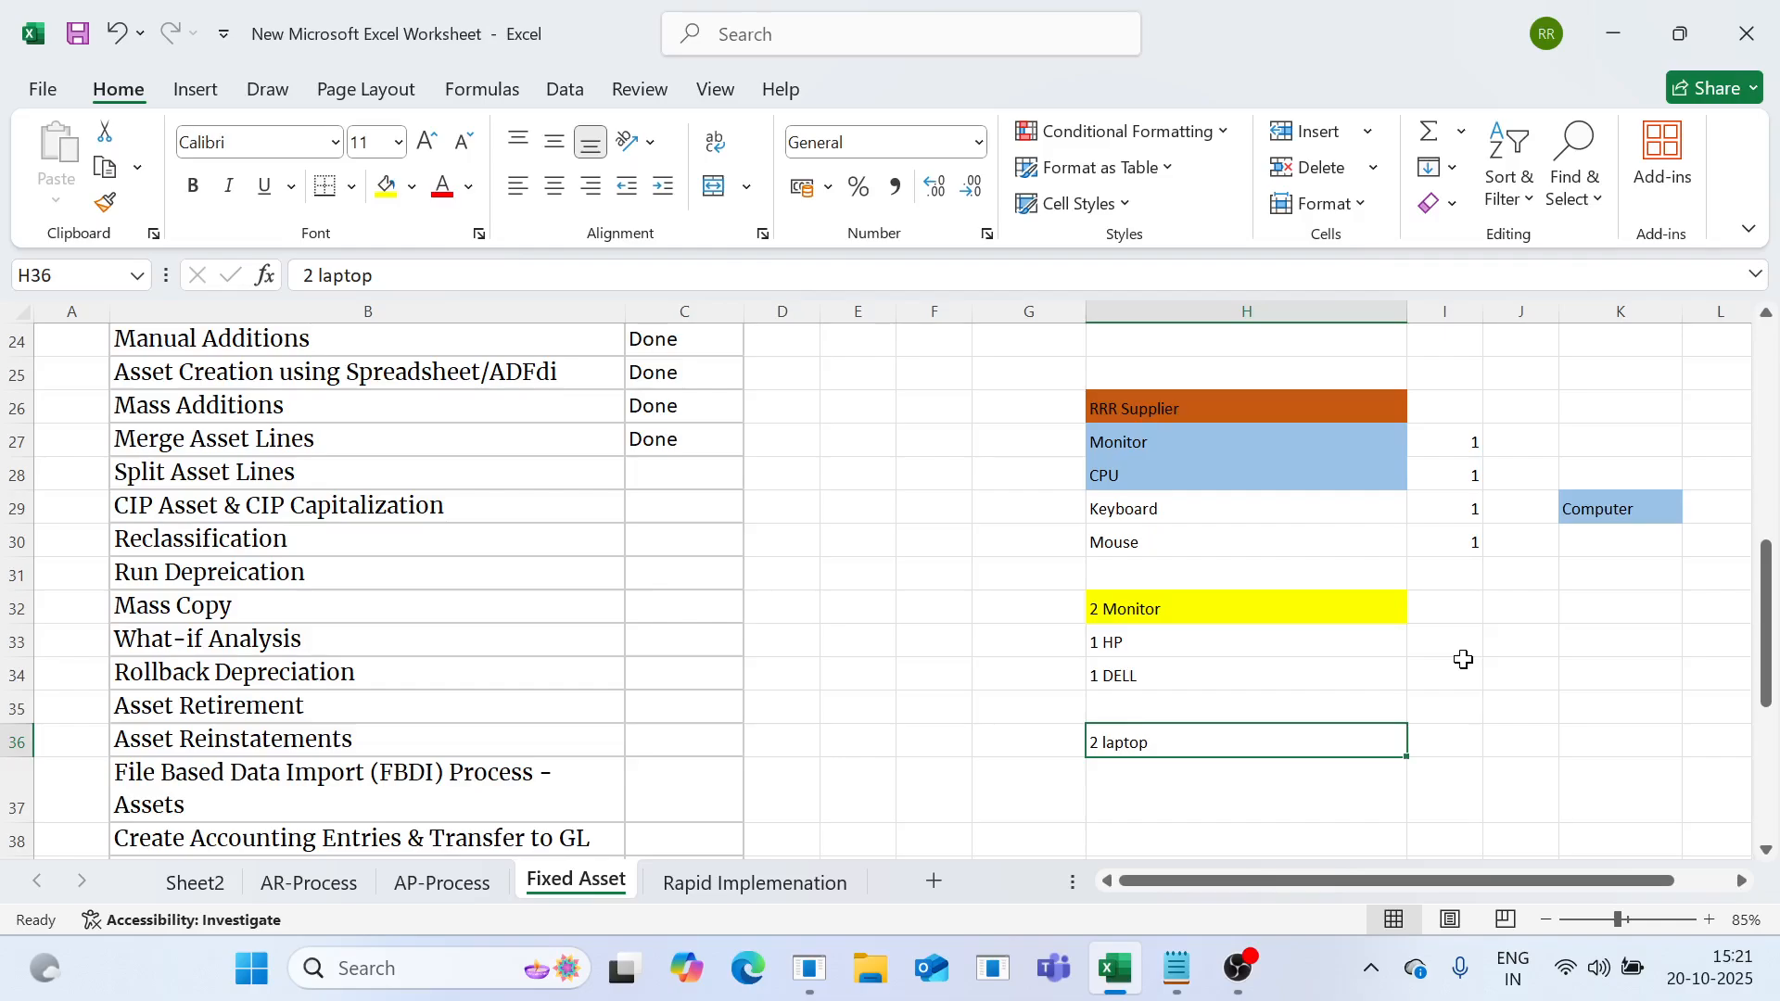
# Examine the split asset process steps on the Fixed Asset sheet together with the invoice amount and the split amounts.
pyautogui.scroll(-8, 1462, 659)
pyautogui.click(446, 642)
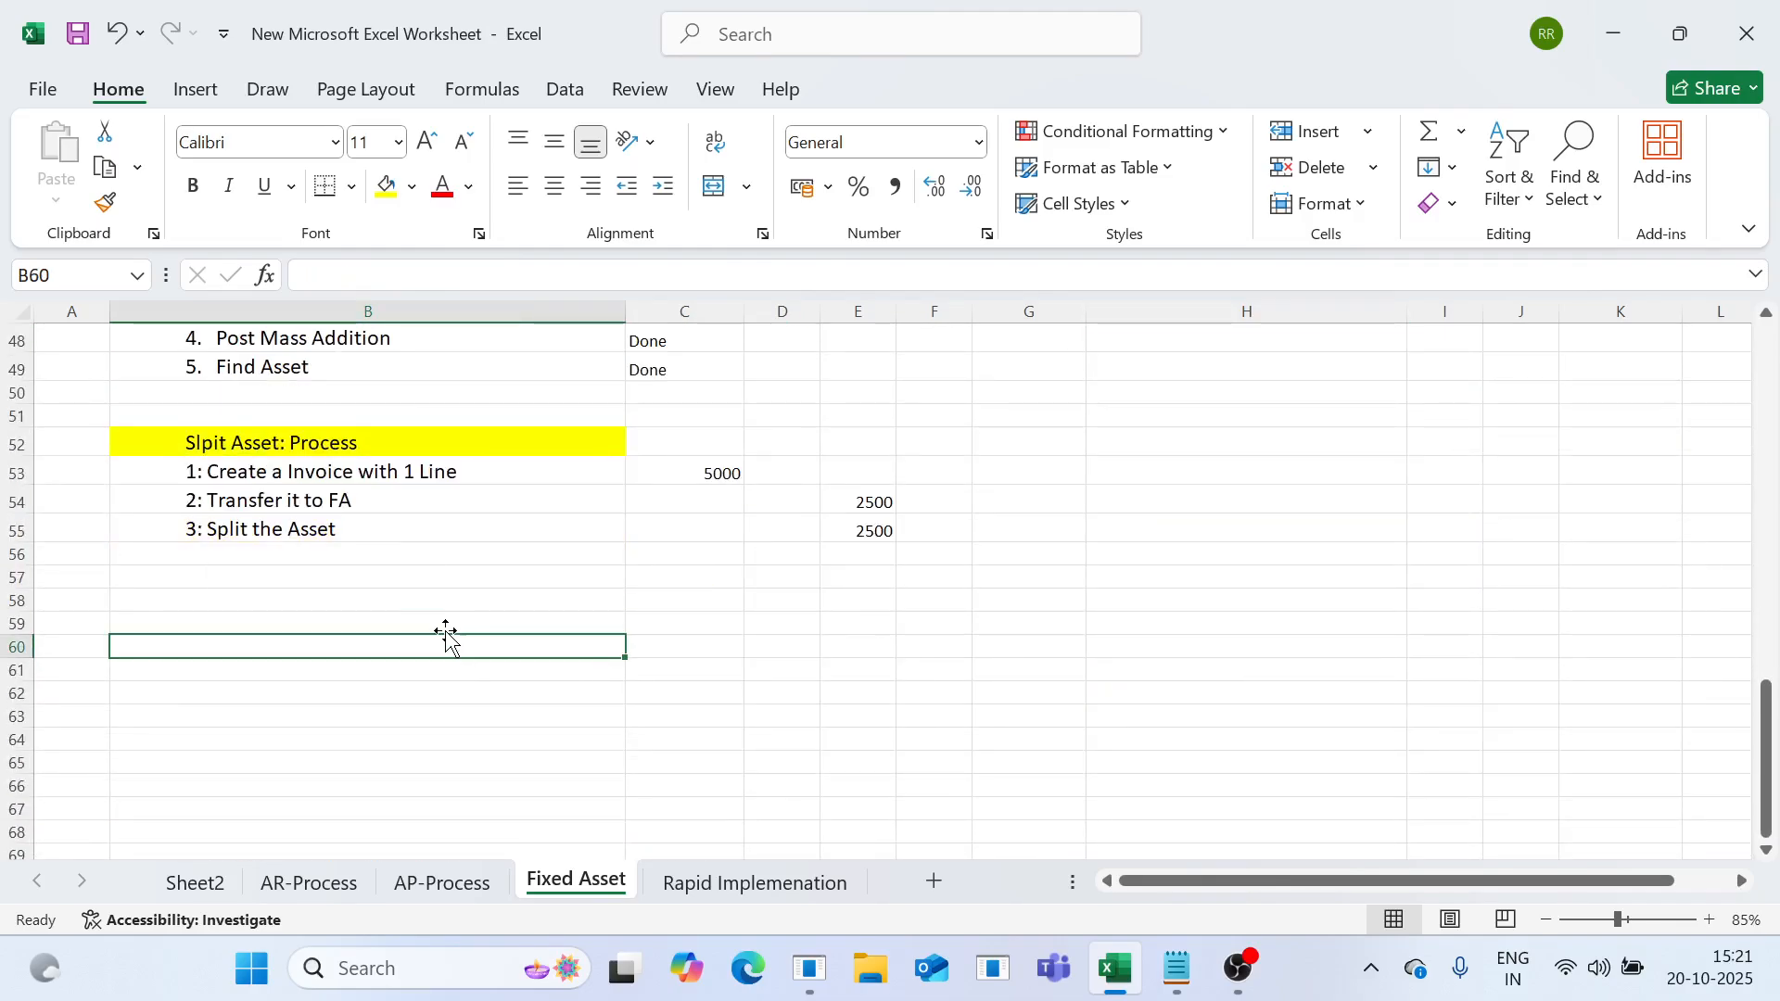
pyautogui.click(331, 475)
pyautogui.click(392, 688)
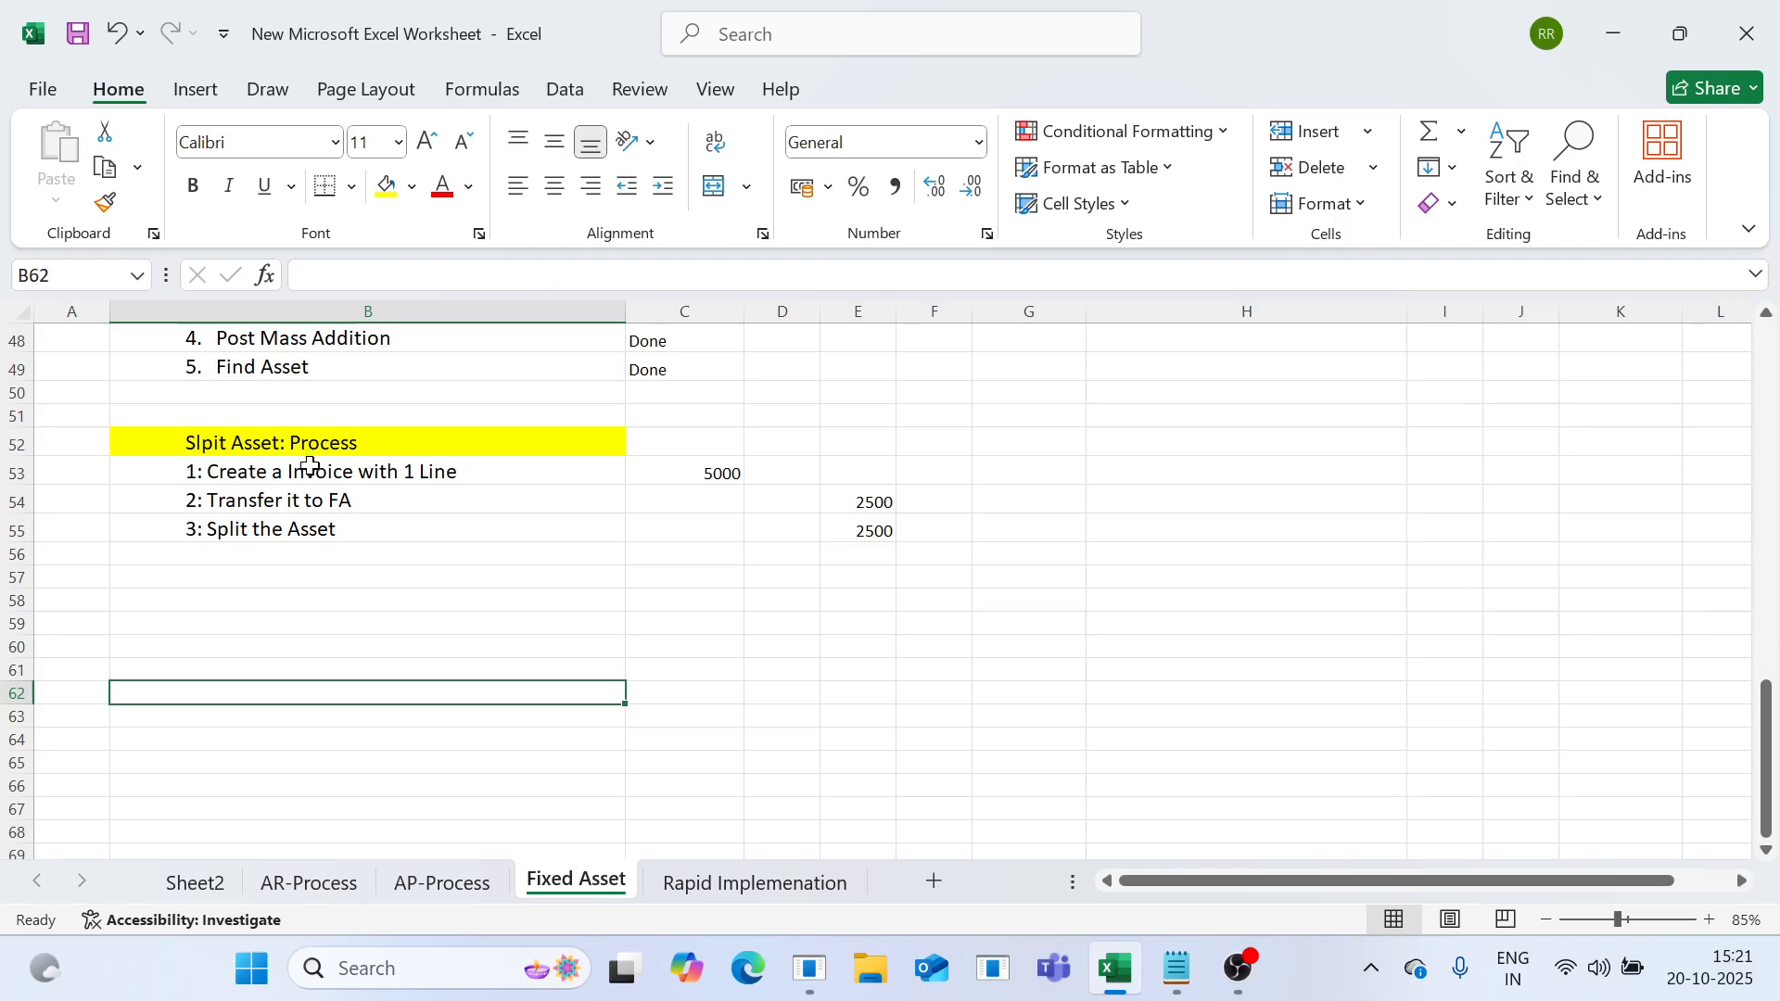
pyautogui.click(399, 651)
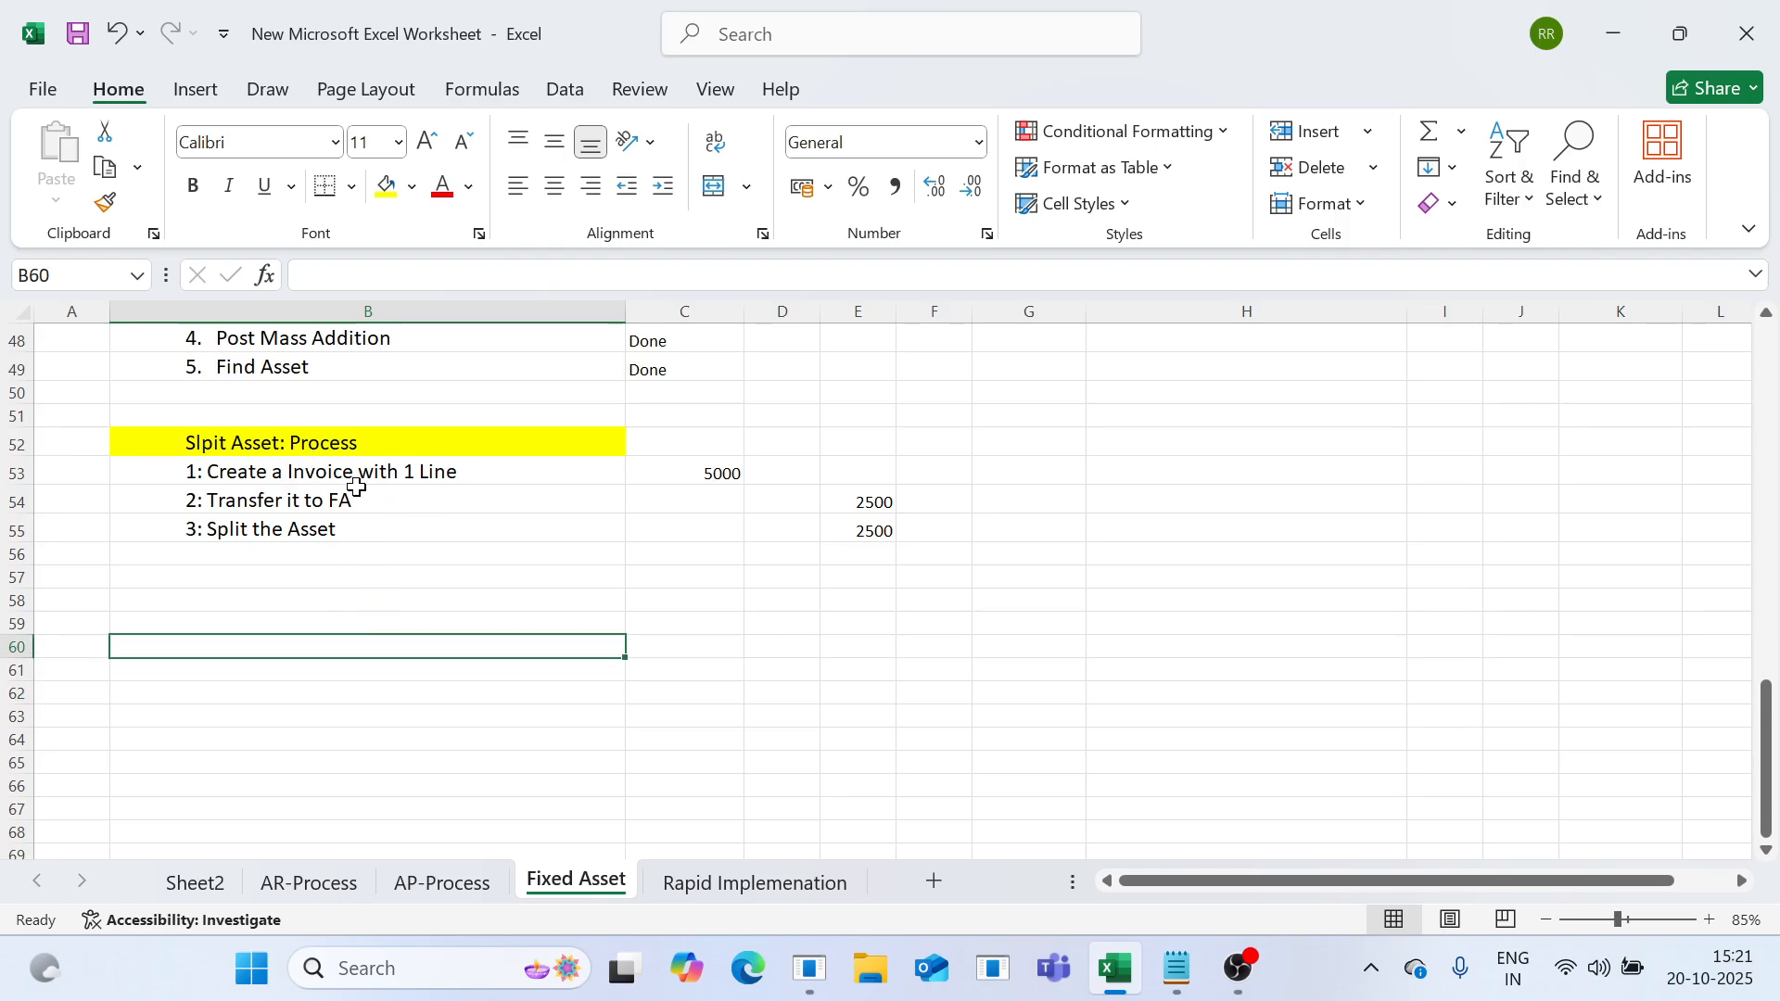
pyautogui.click(353, 474)
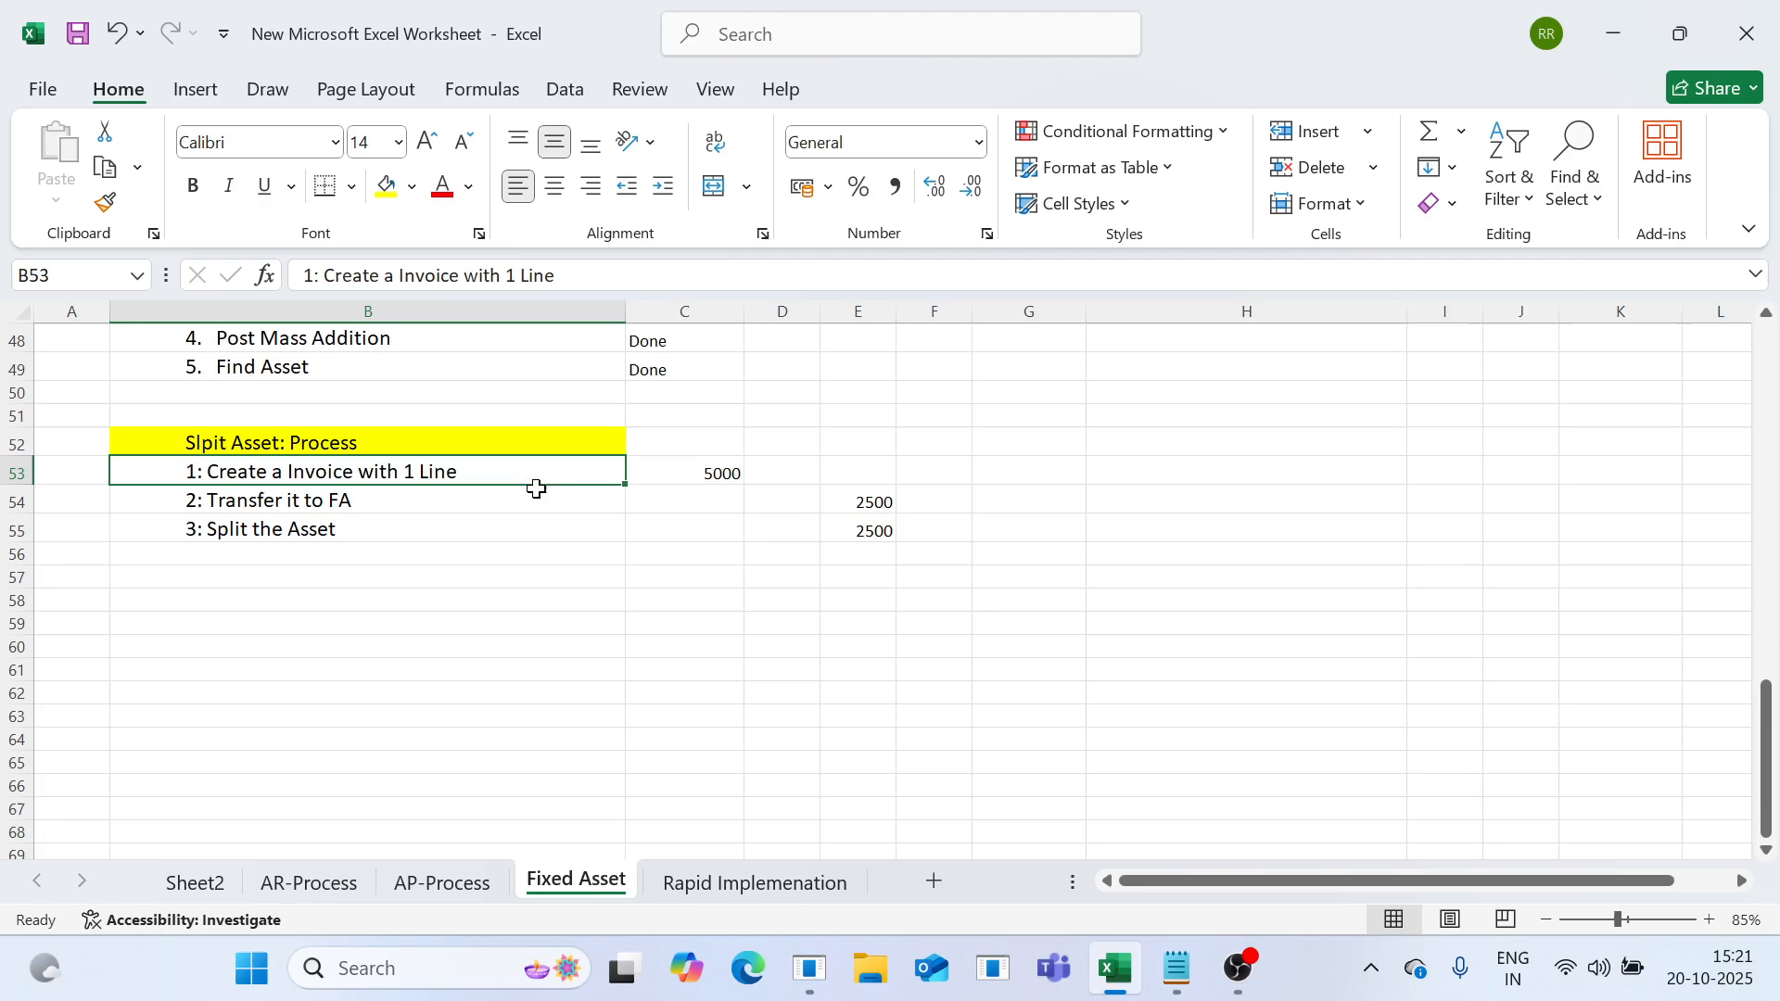
pyautogui.doubleClick(700, 474)
pyautogui.moveTo(704, 474); pyautogui.dragTo(732, 474)
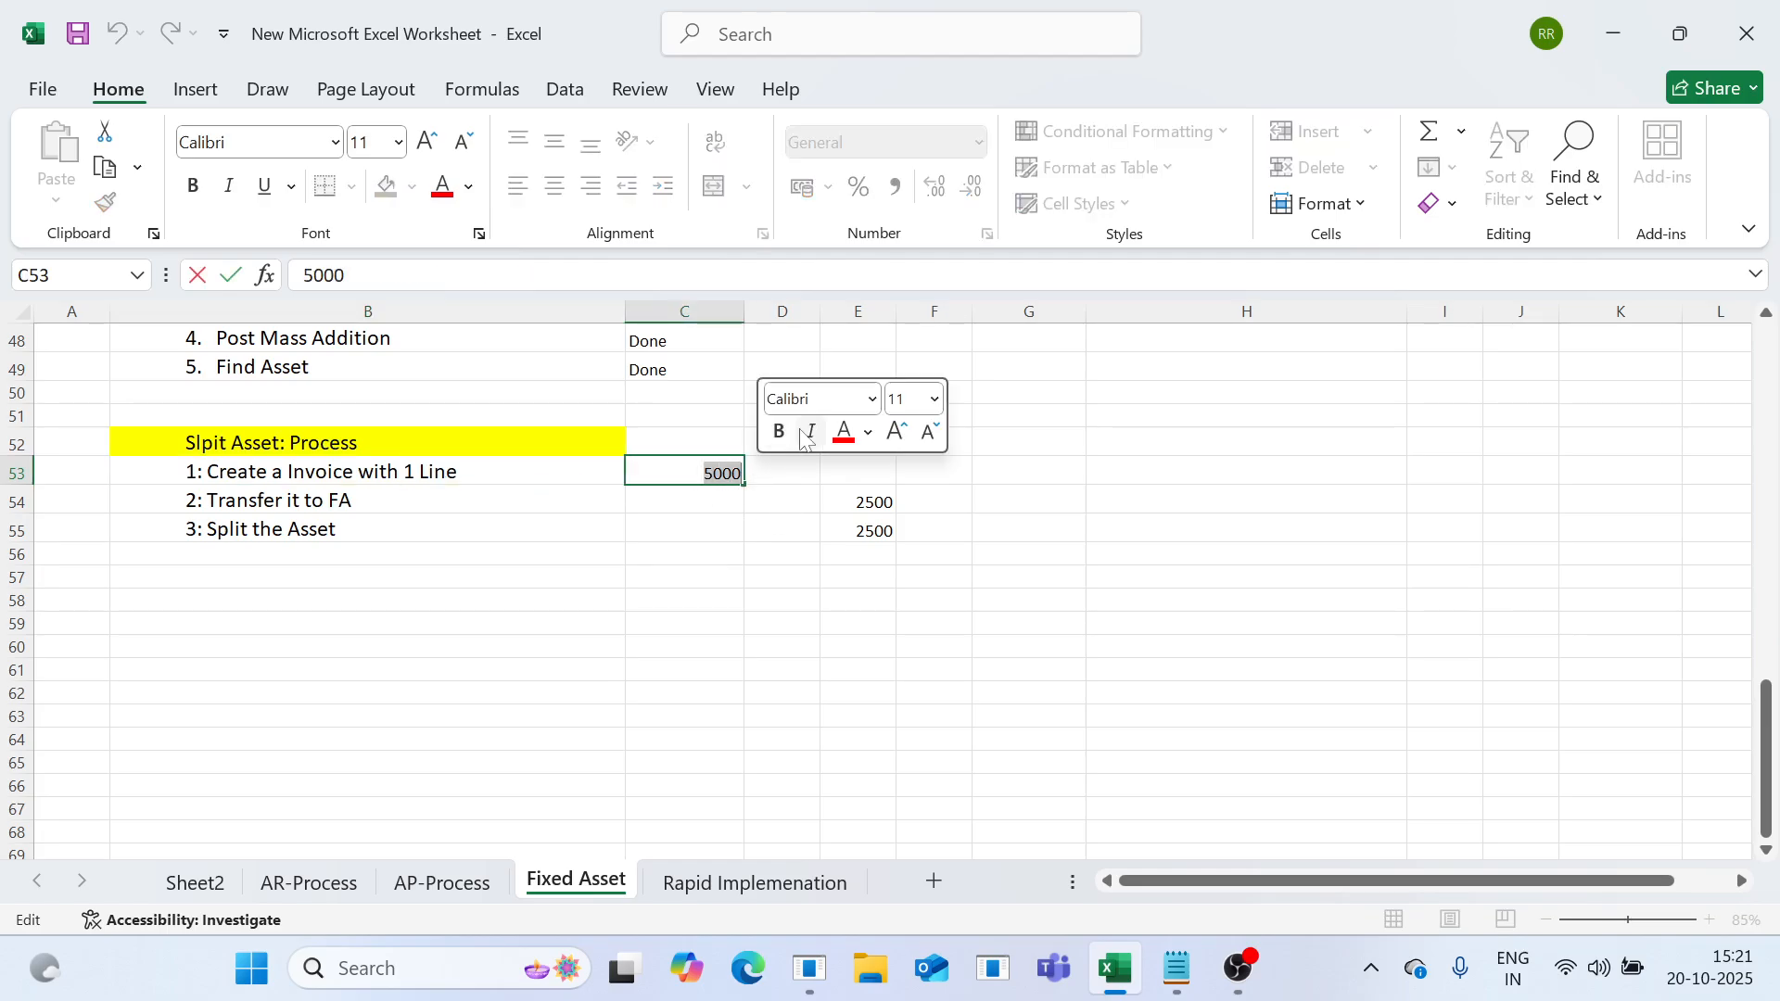
pyautogui.click(783, 473)
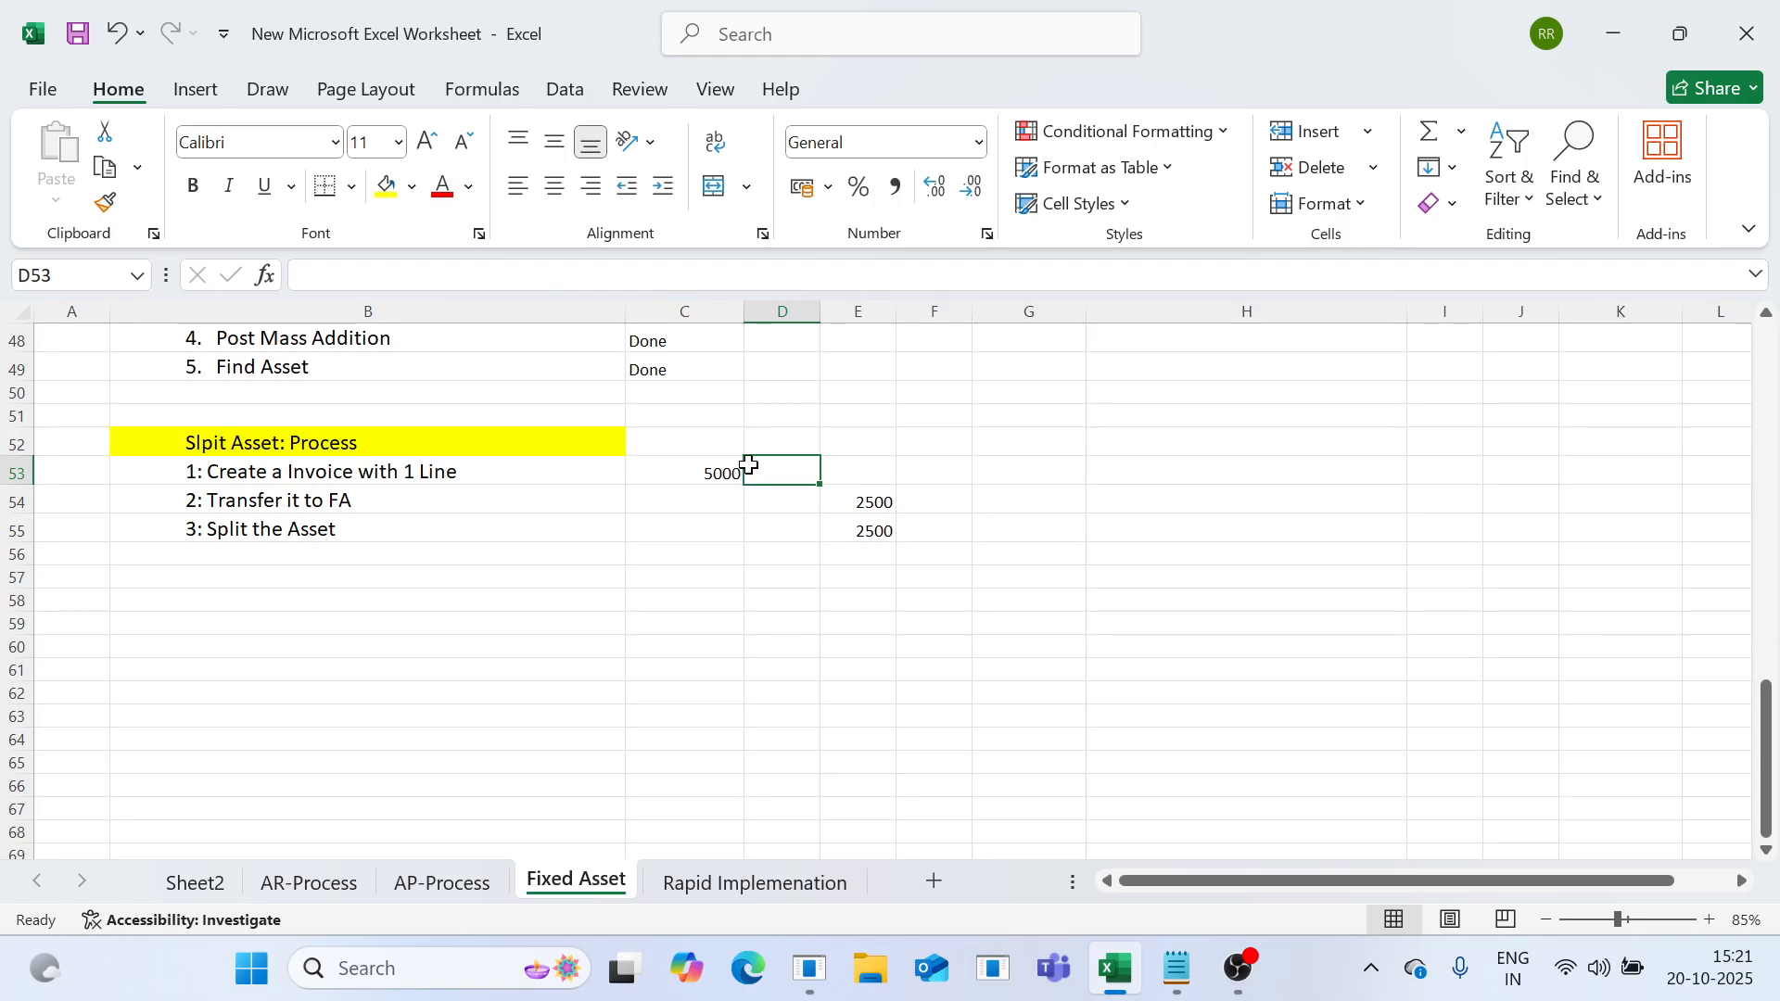
pyautogui.click(399, 498)
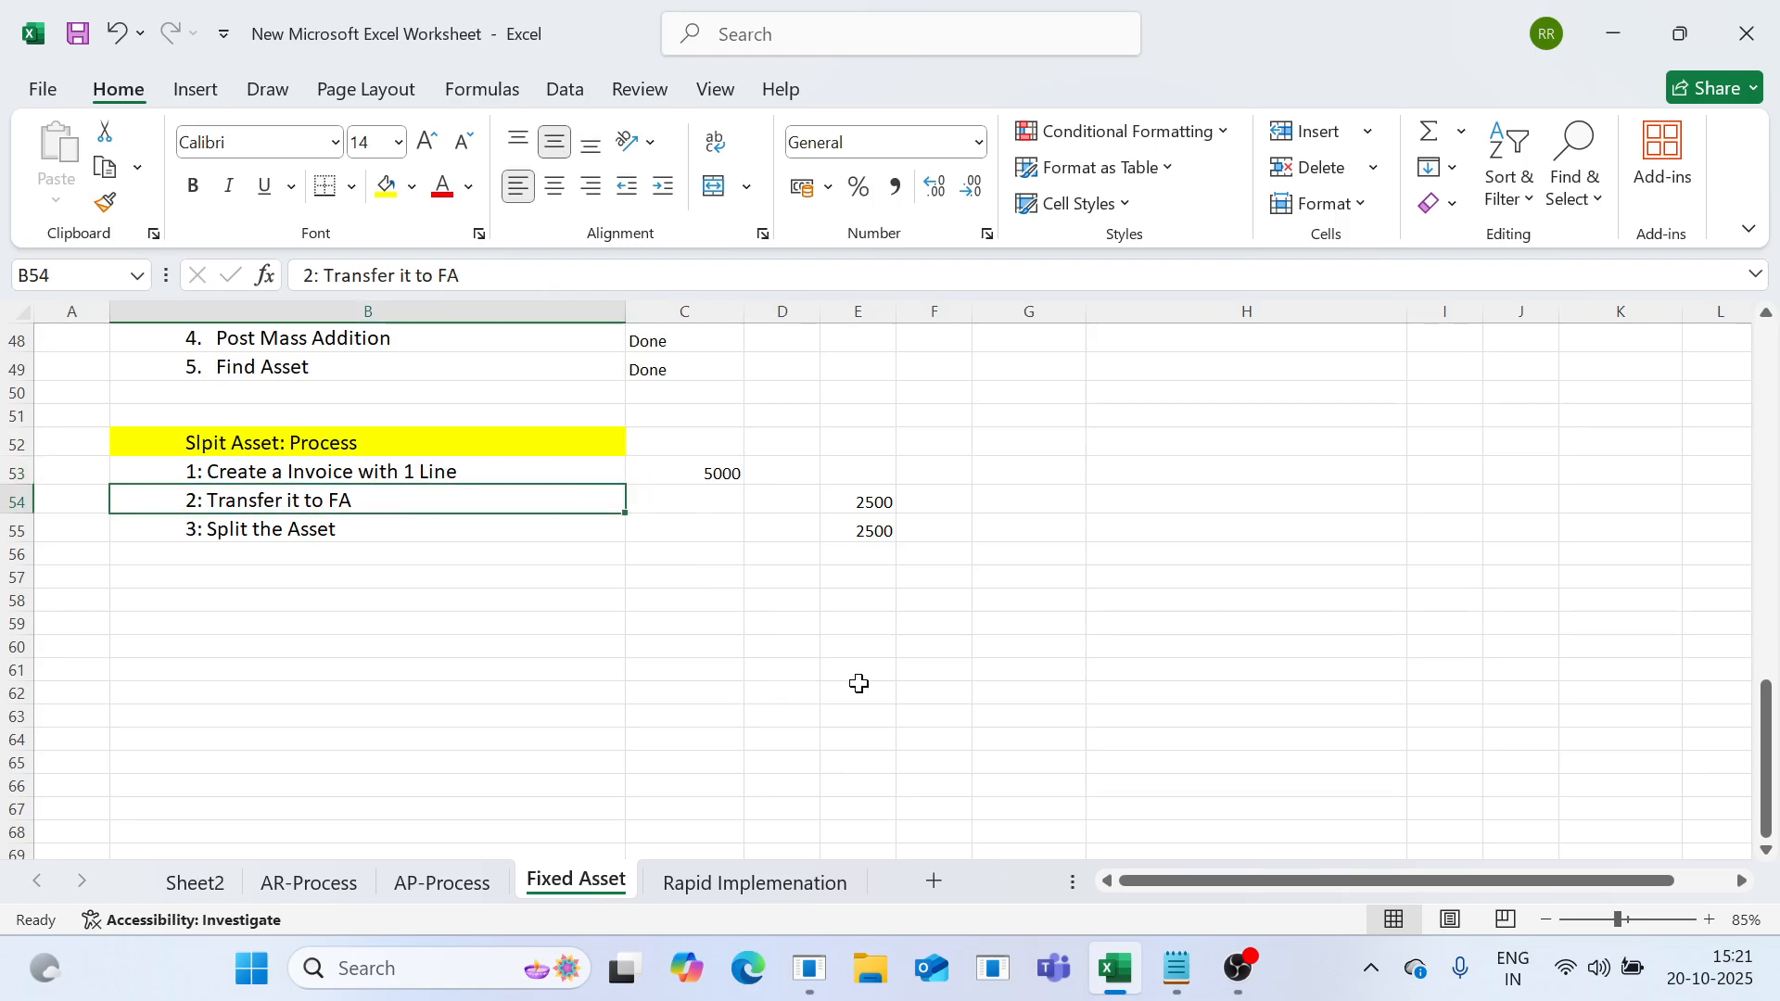
pyautogui.click(730, 477)
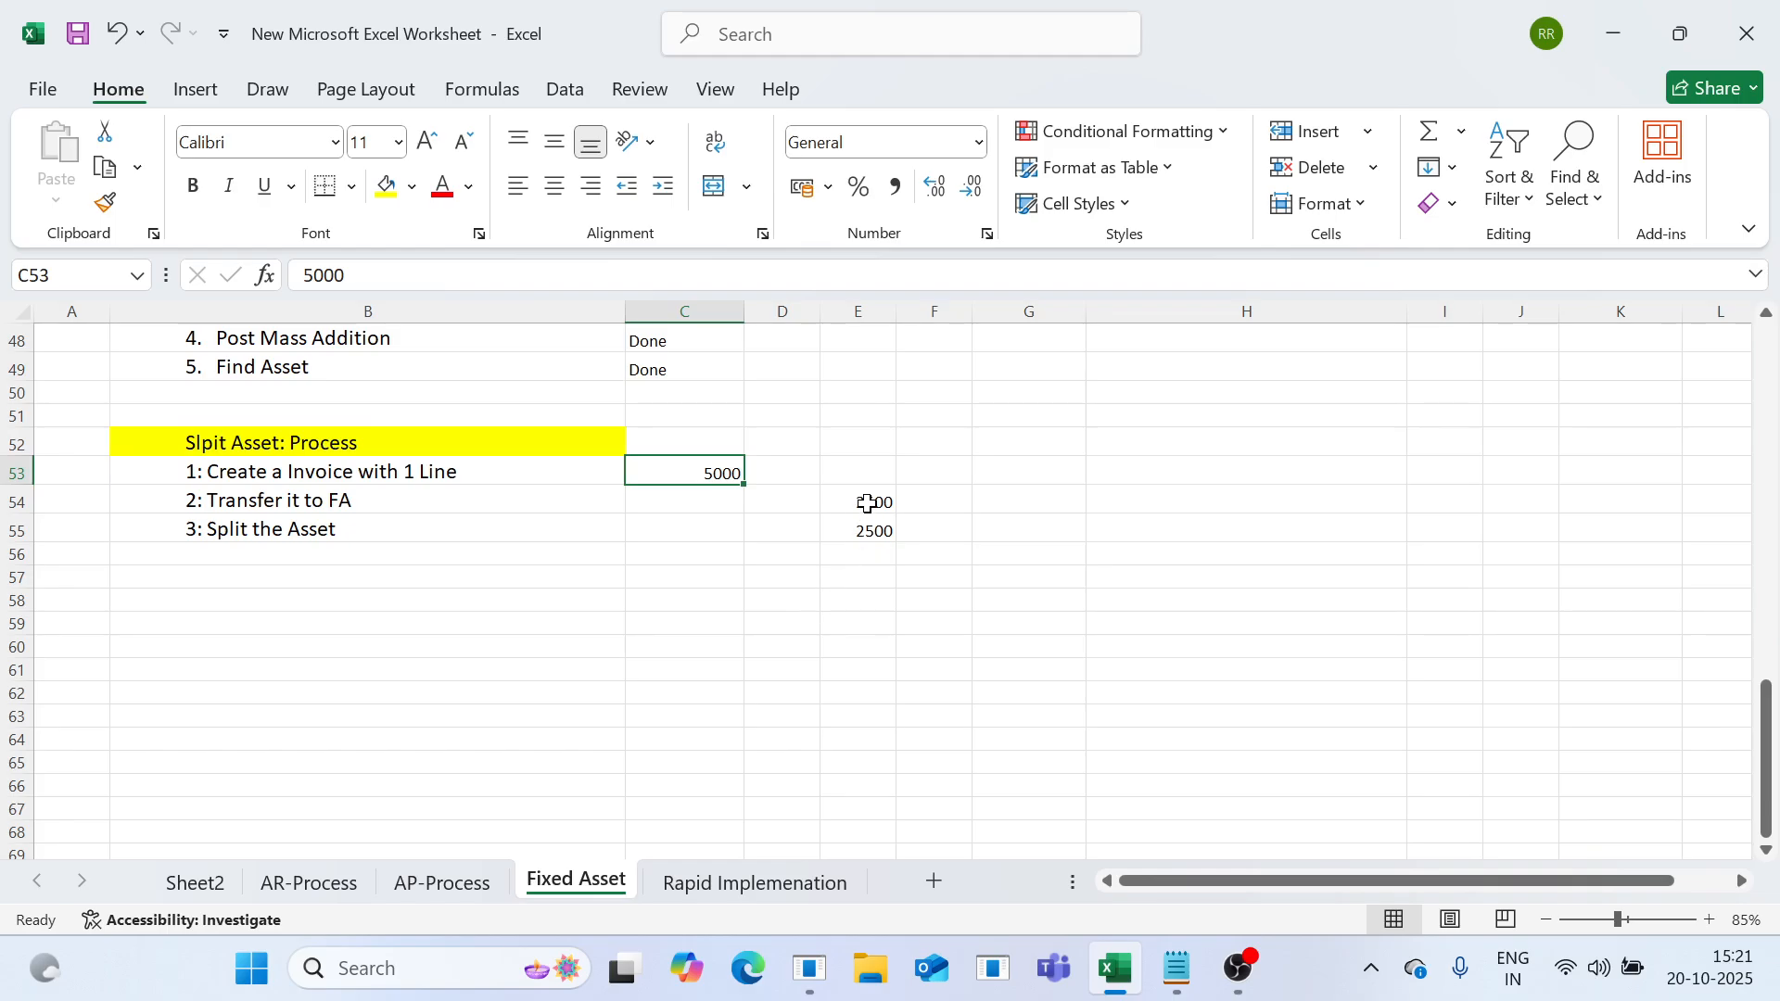
pyautogui.moveTo(869, 501); pyautogui.dragTo(873, 536)
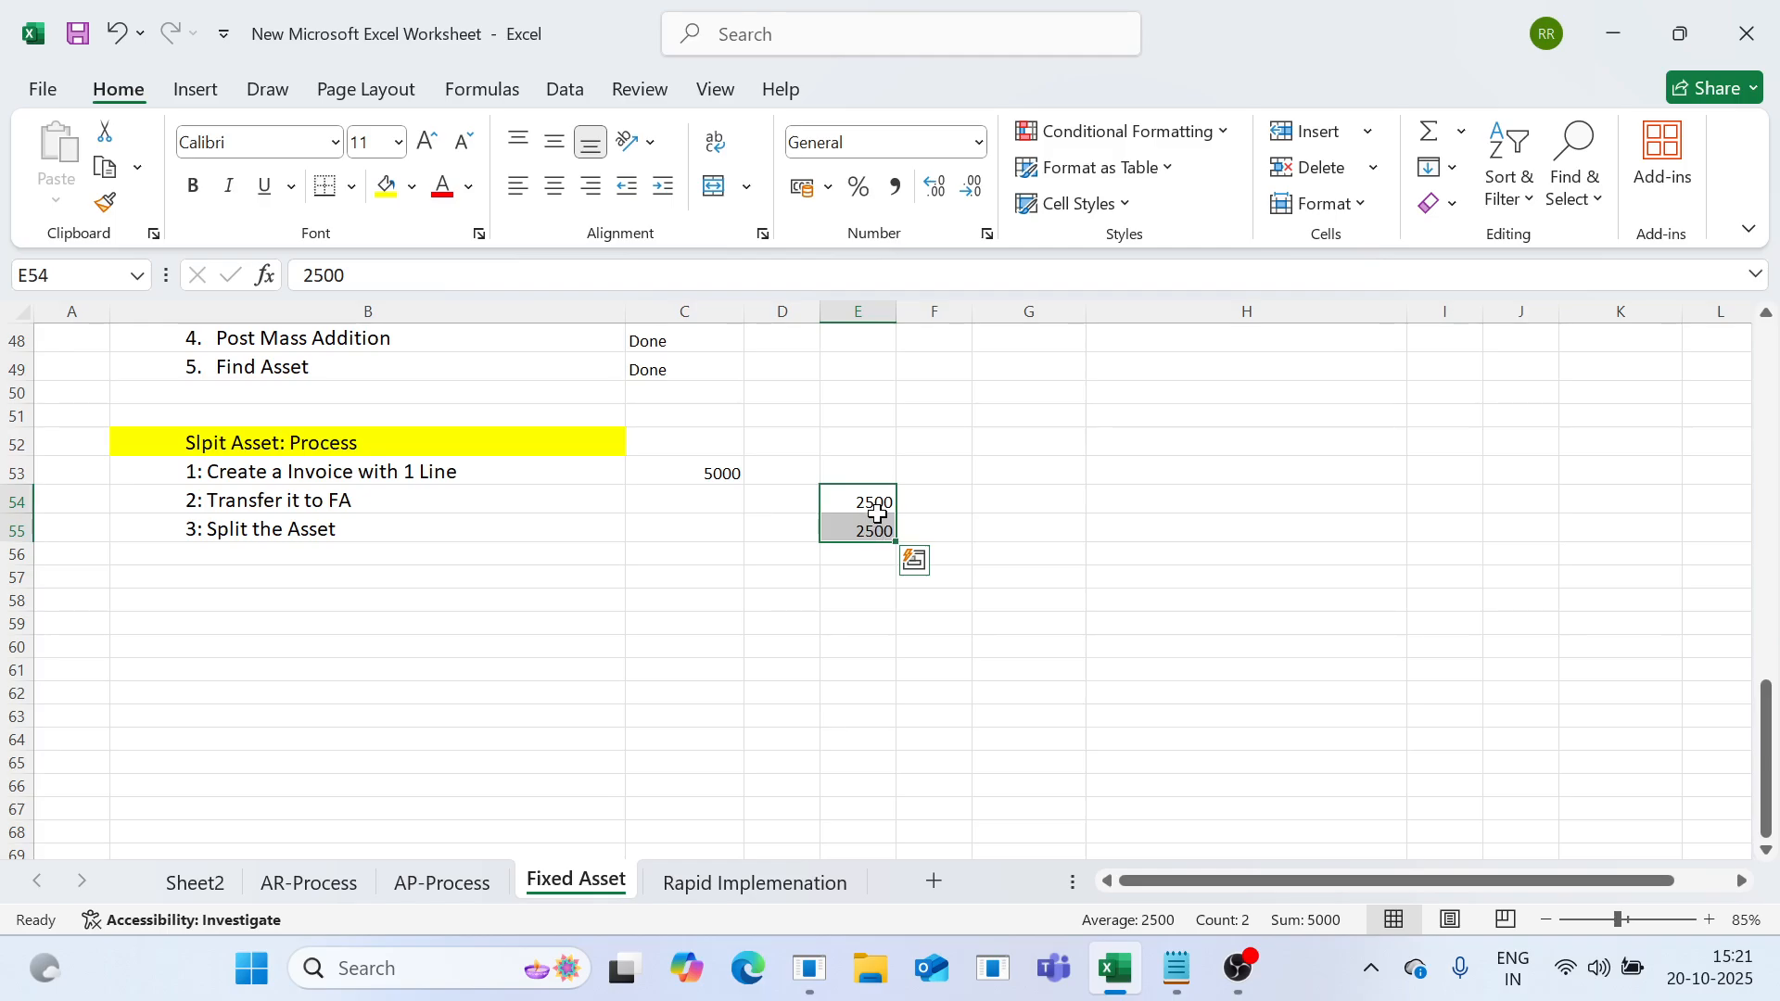
pyautogui.click(1222, 601)
# Return to the Fixed Assets Concepts list and select the empty status cell beside Split Asset Lines.
pyautogui.scroll(1, 1222, 602)
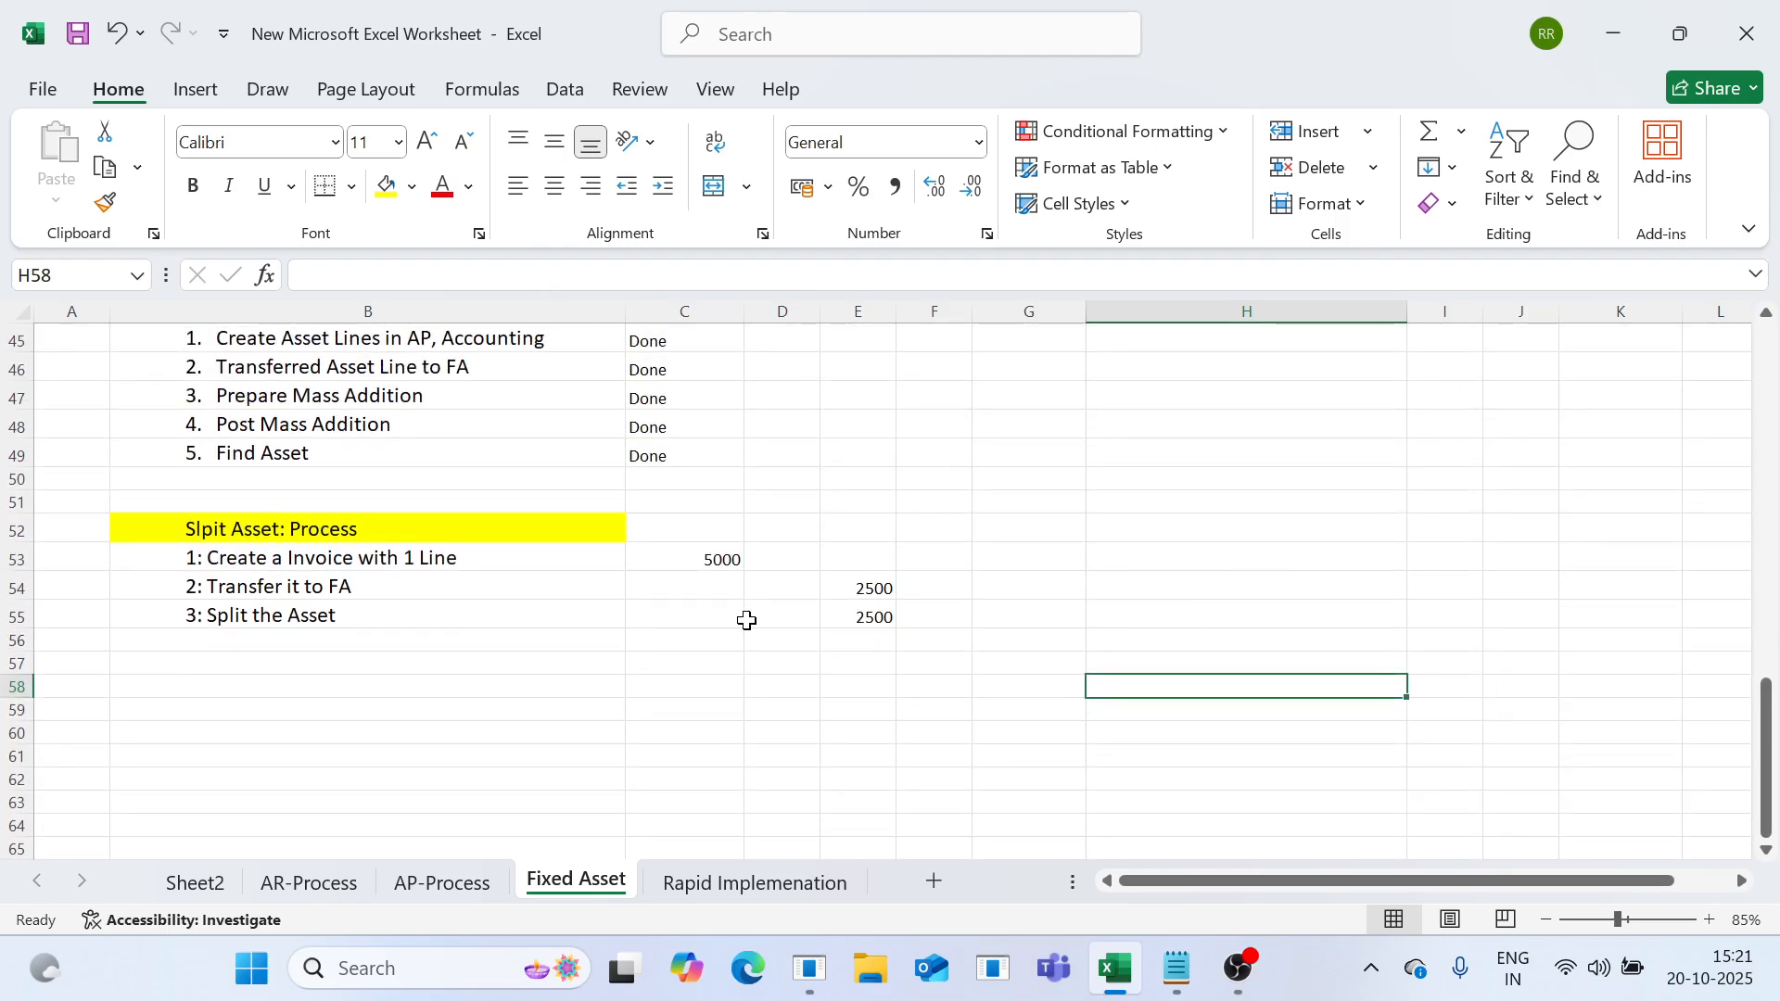
pyautogui.scroll(6, 850, 652)
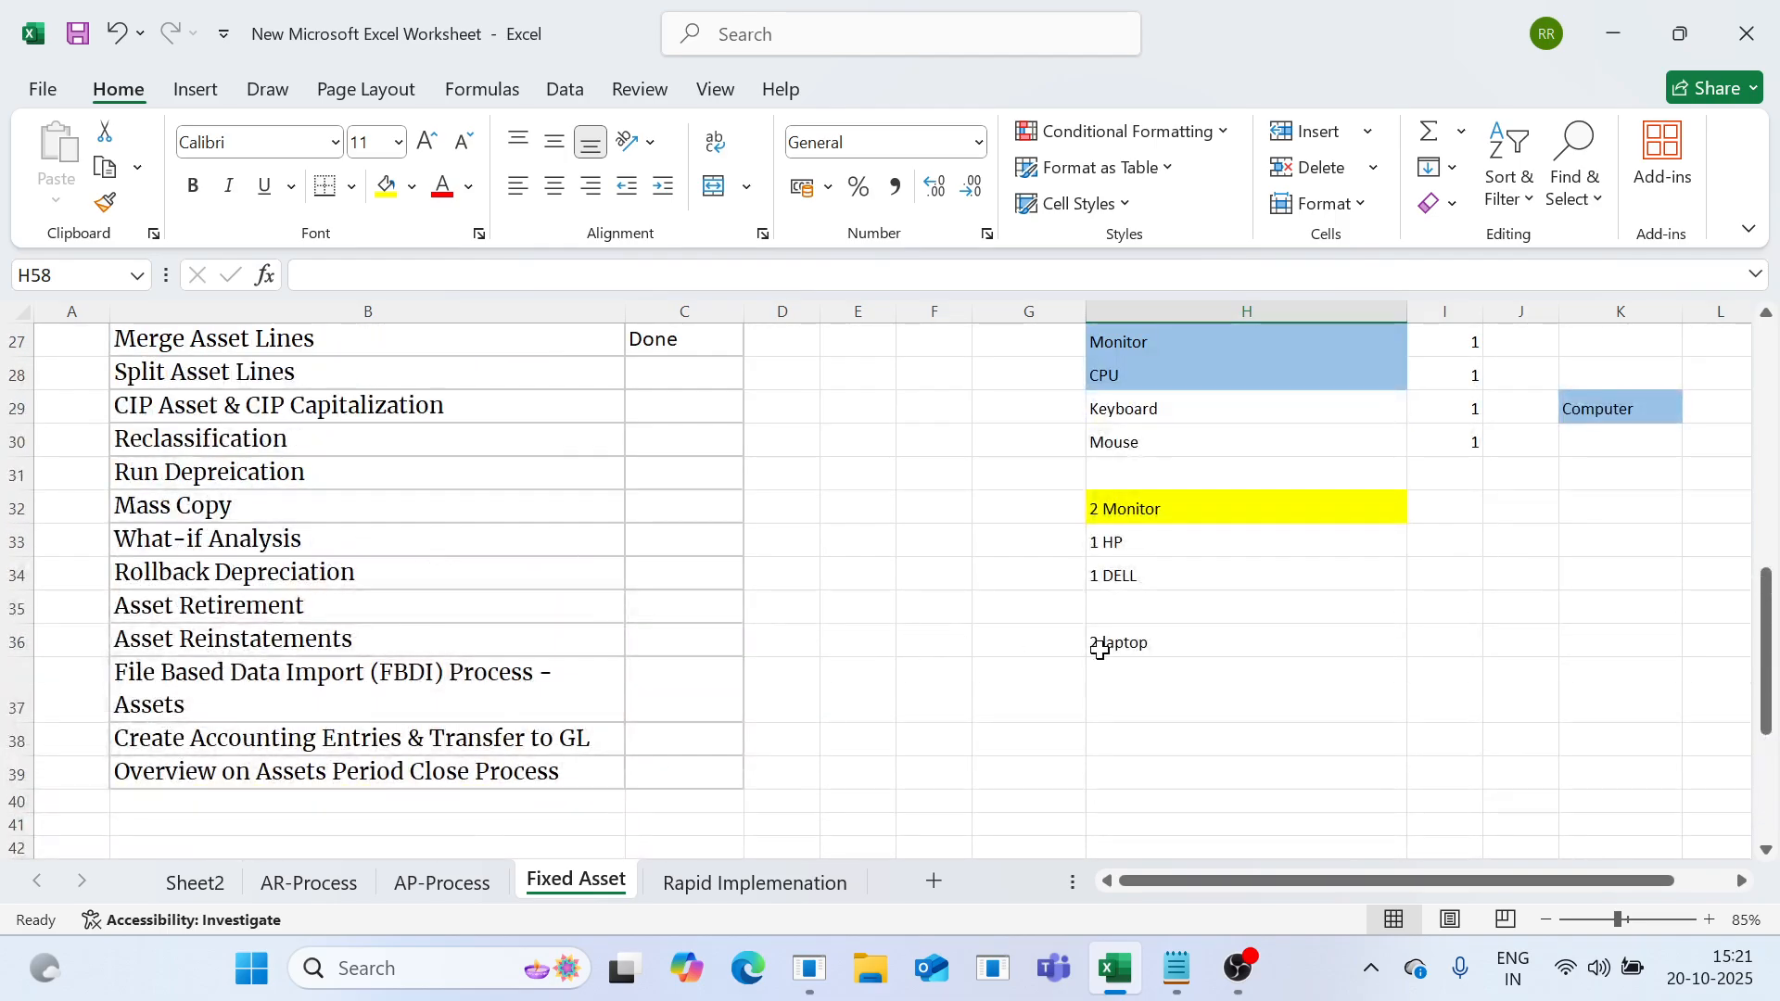
pyautogui.moveTo(1076, 473); pyautogui.dragTo(1196, 734)
pyautogui.click(1005, 742)
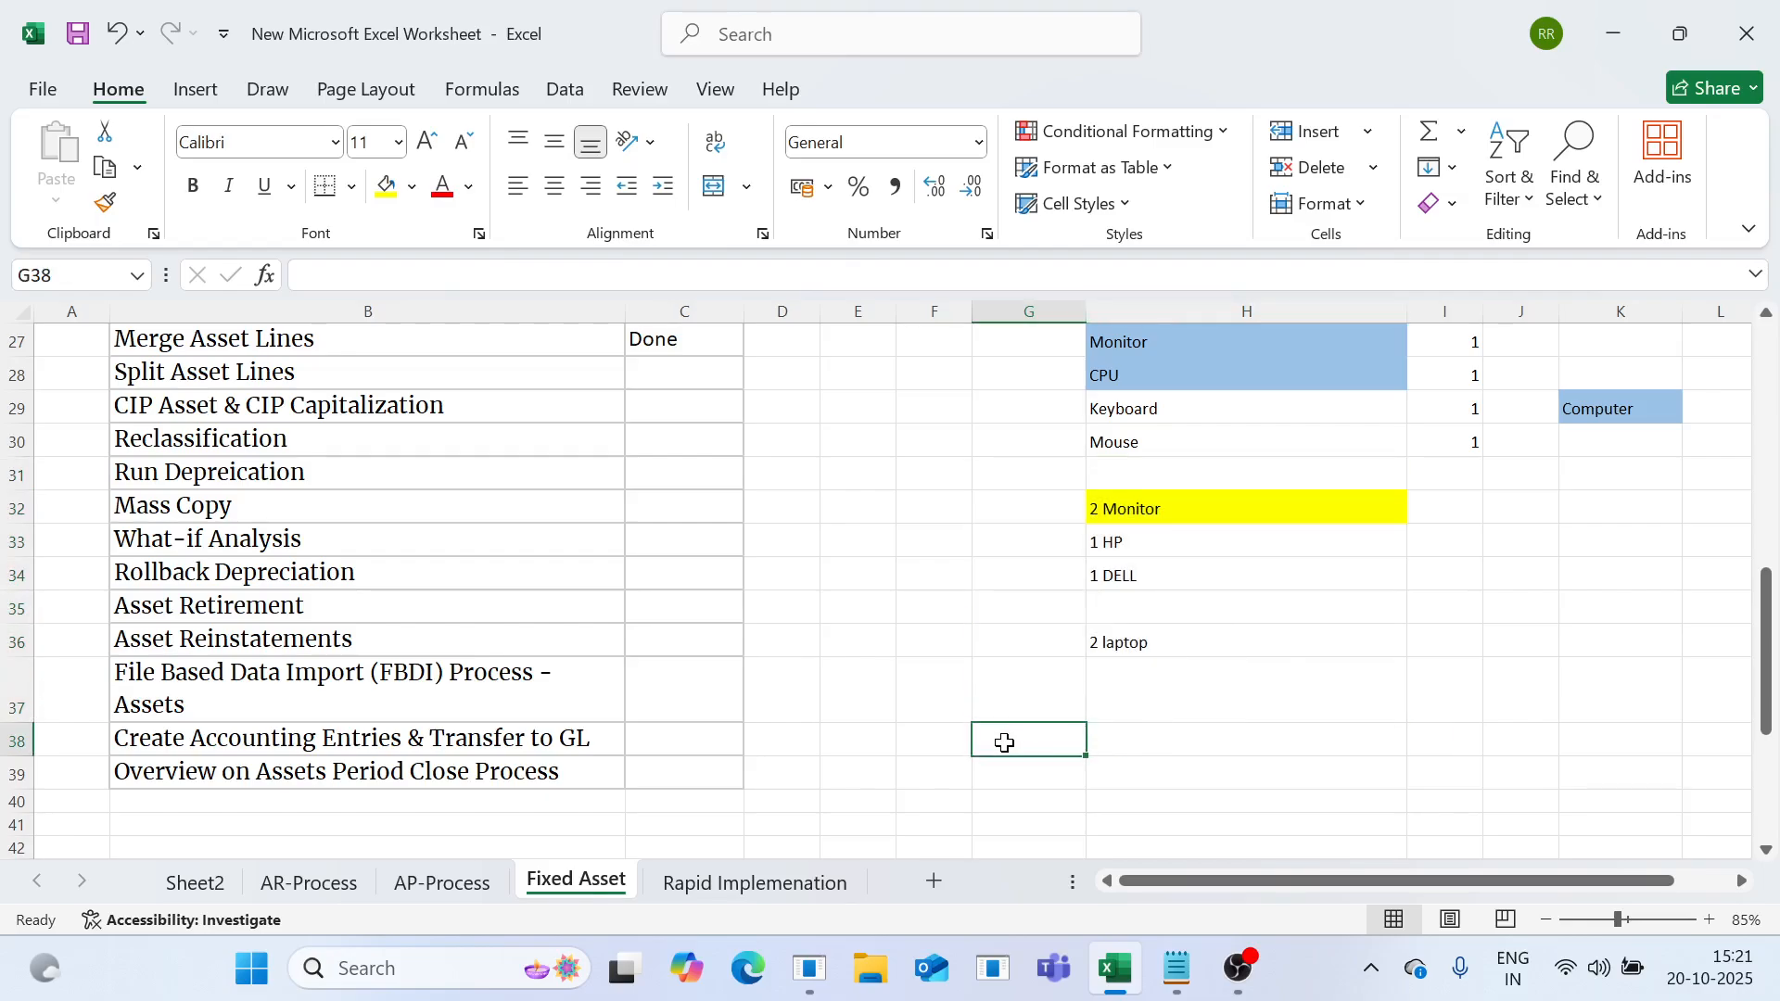
pyautogui.scroll(3, 932, 713)
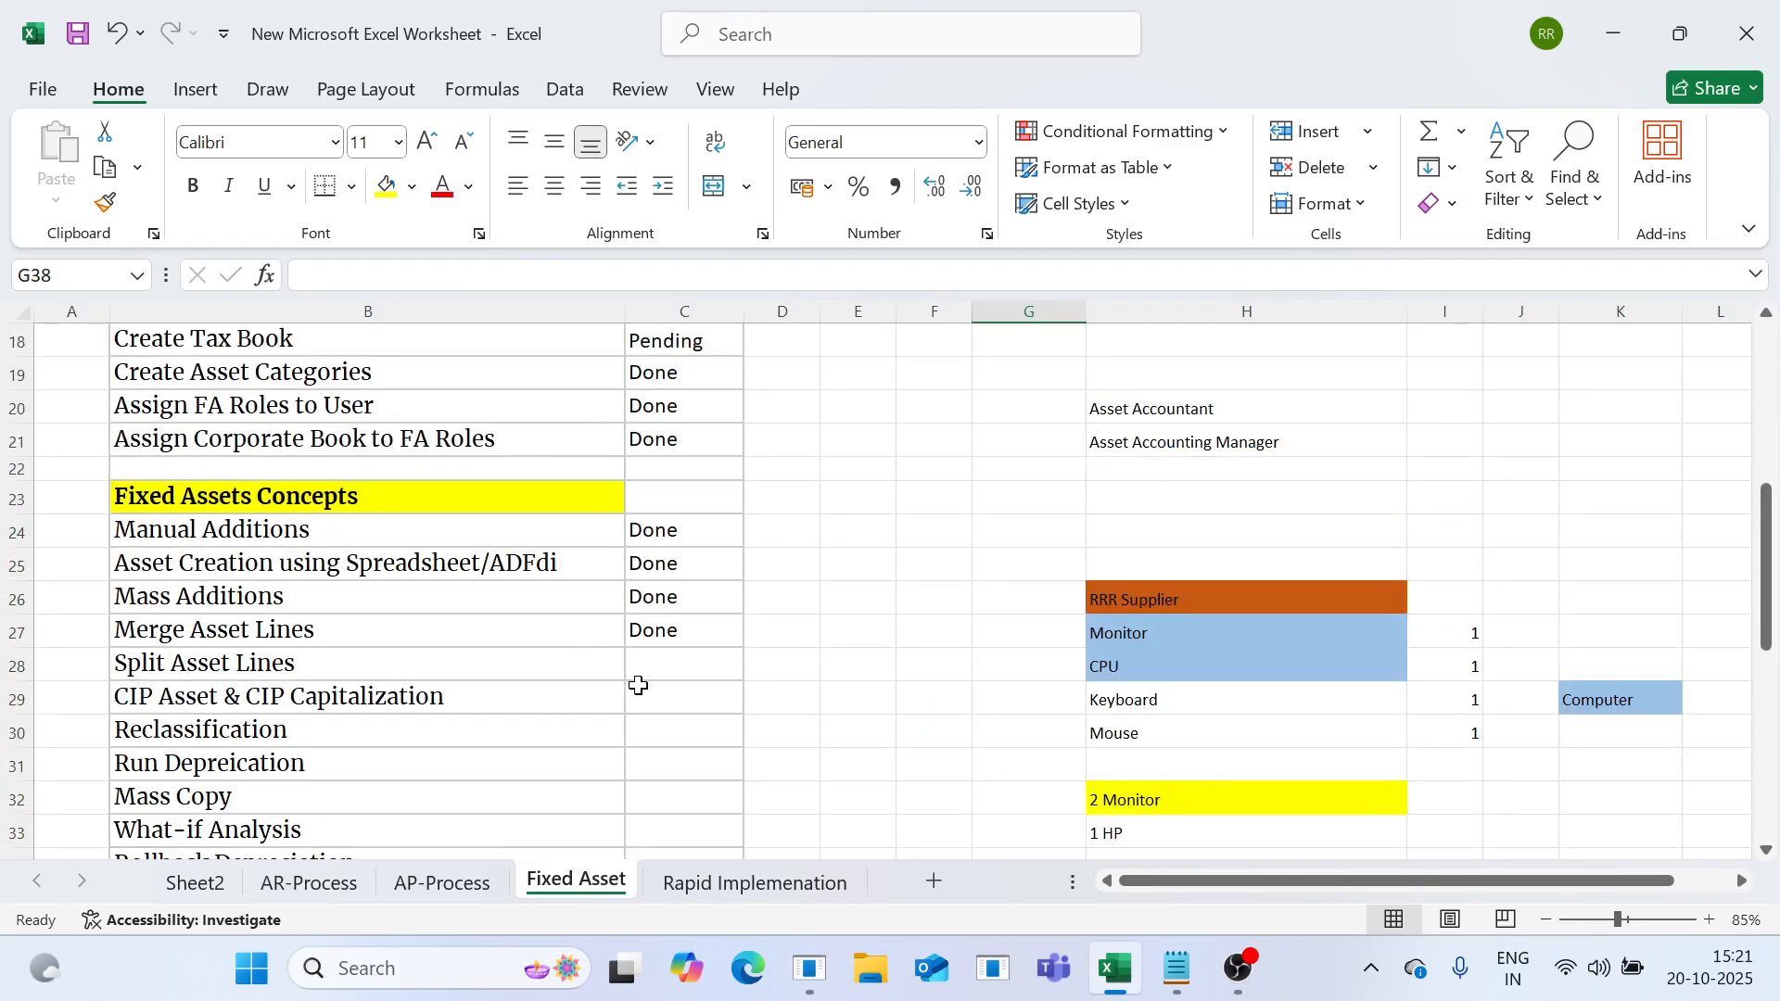
pyautogui.click(582, 664)
pyautogui.click(670, 664)
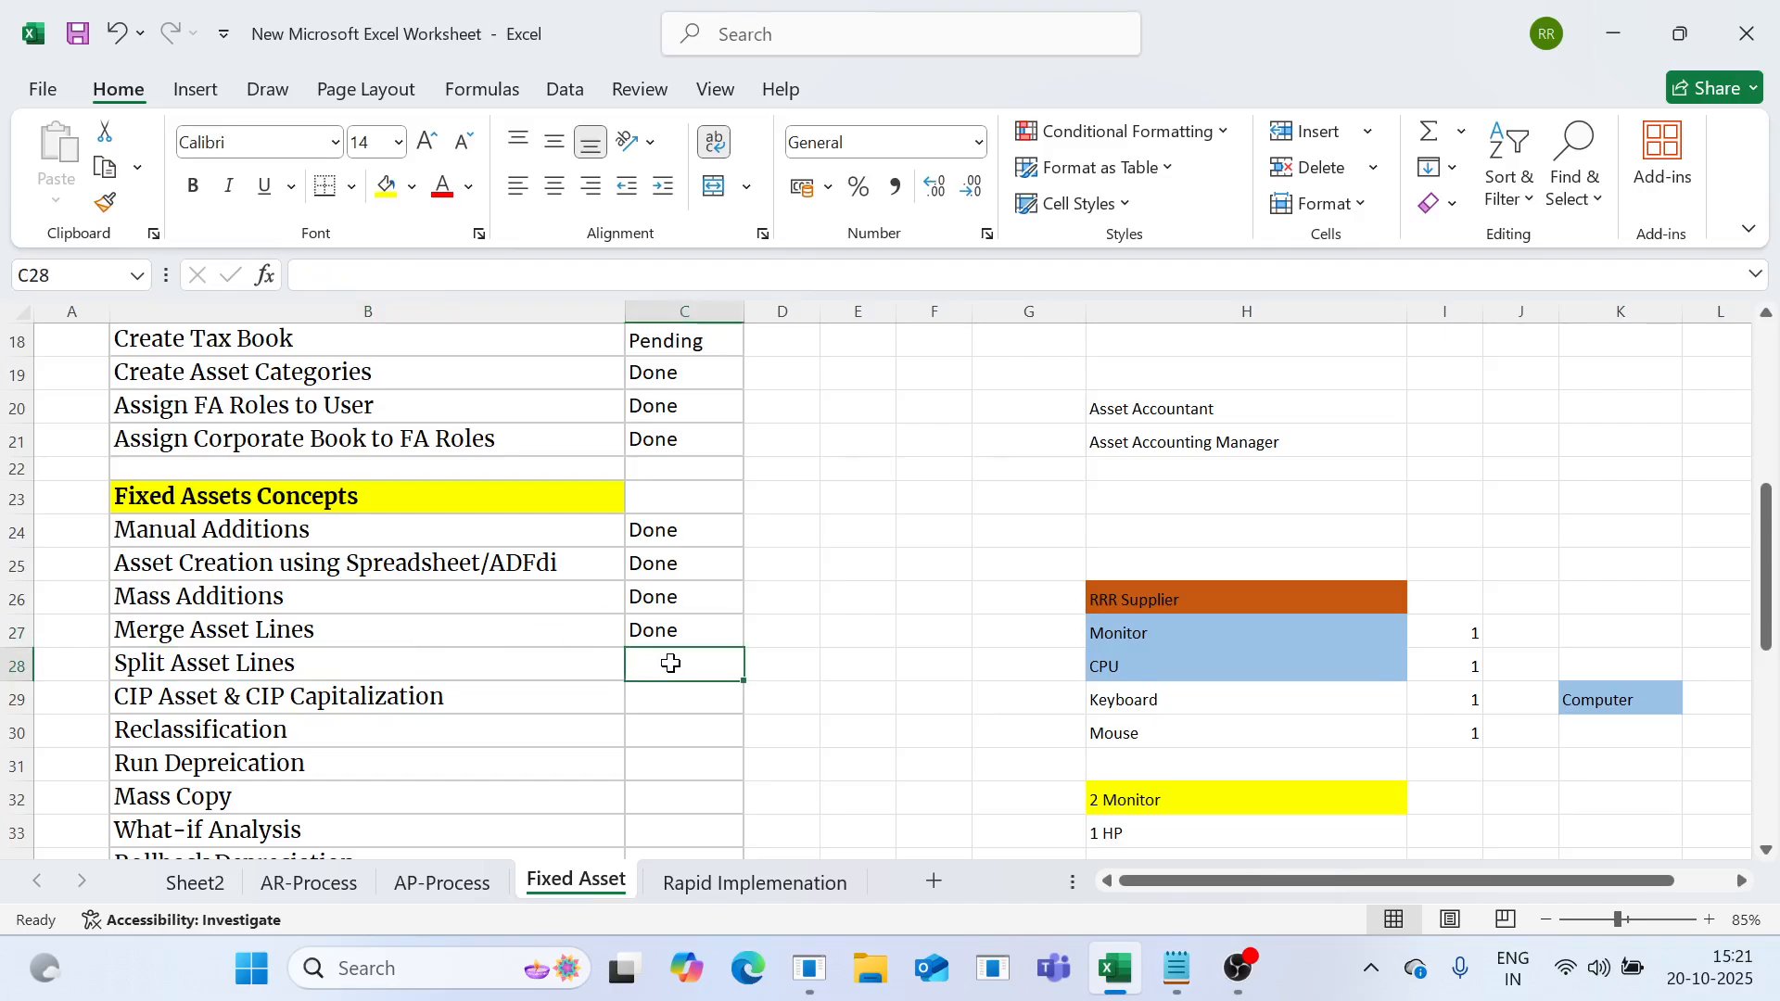
# Switch to Oracle Fusion Cloud in Chrome and start a new invoice from the Payables Invoices work area.
pyautogui.moveTo(805, 984)
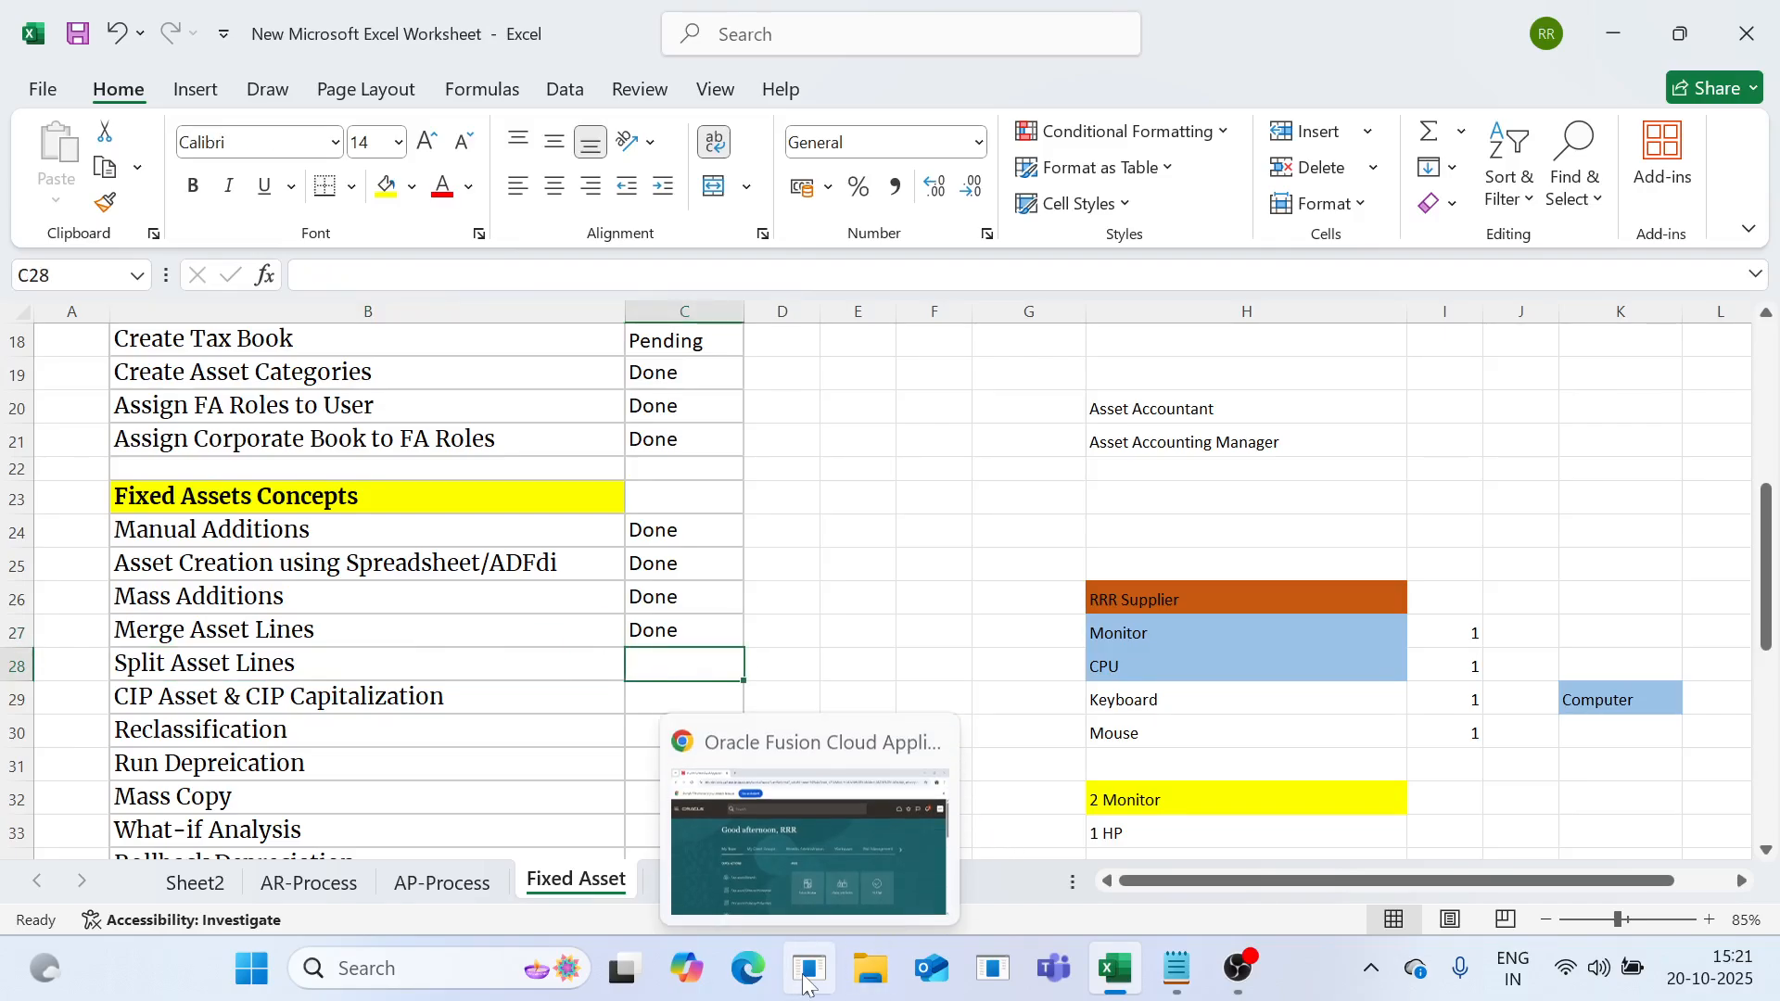
pyautogui.click(760, 795)
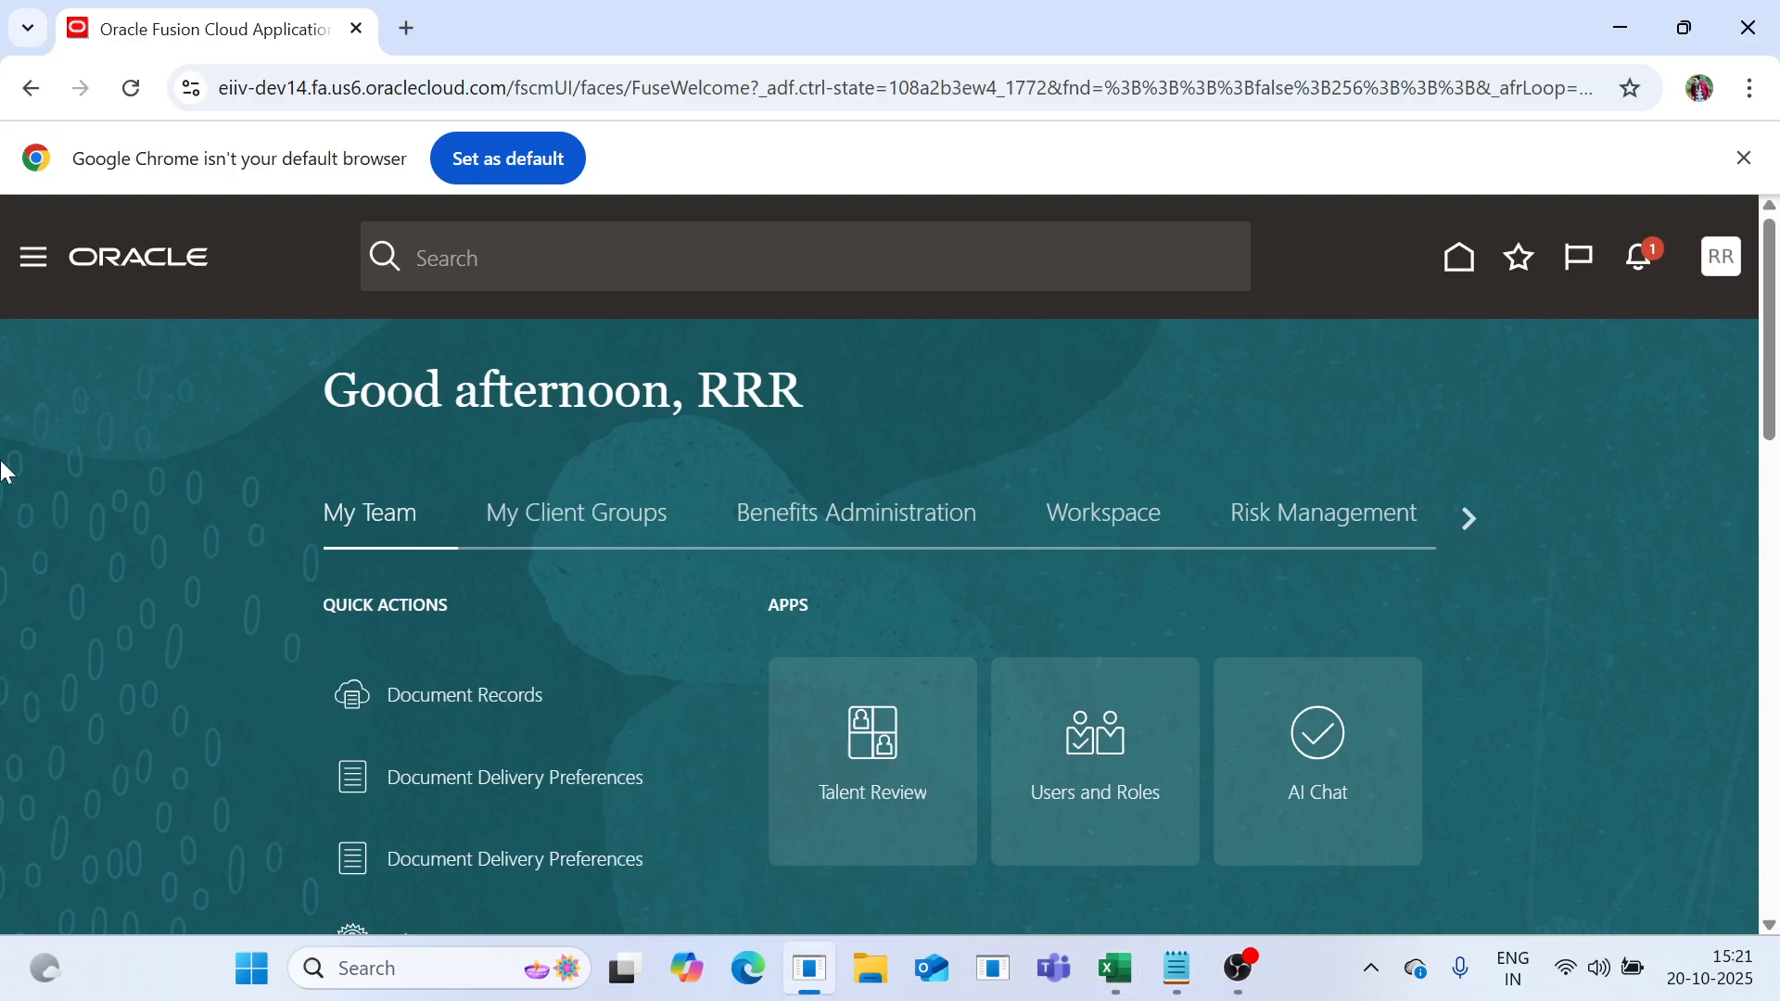
pyautogui.click(33, 257)
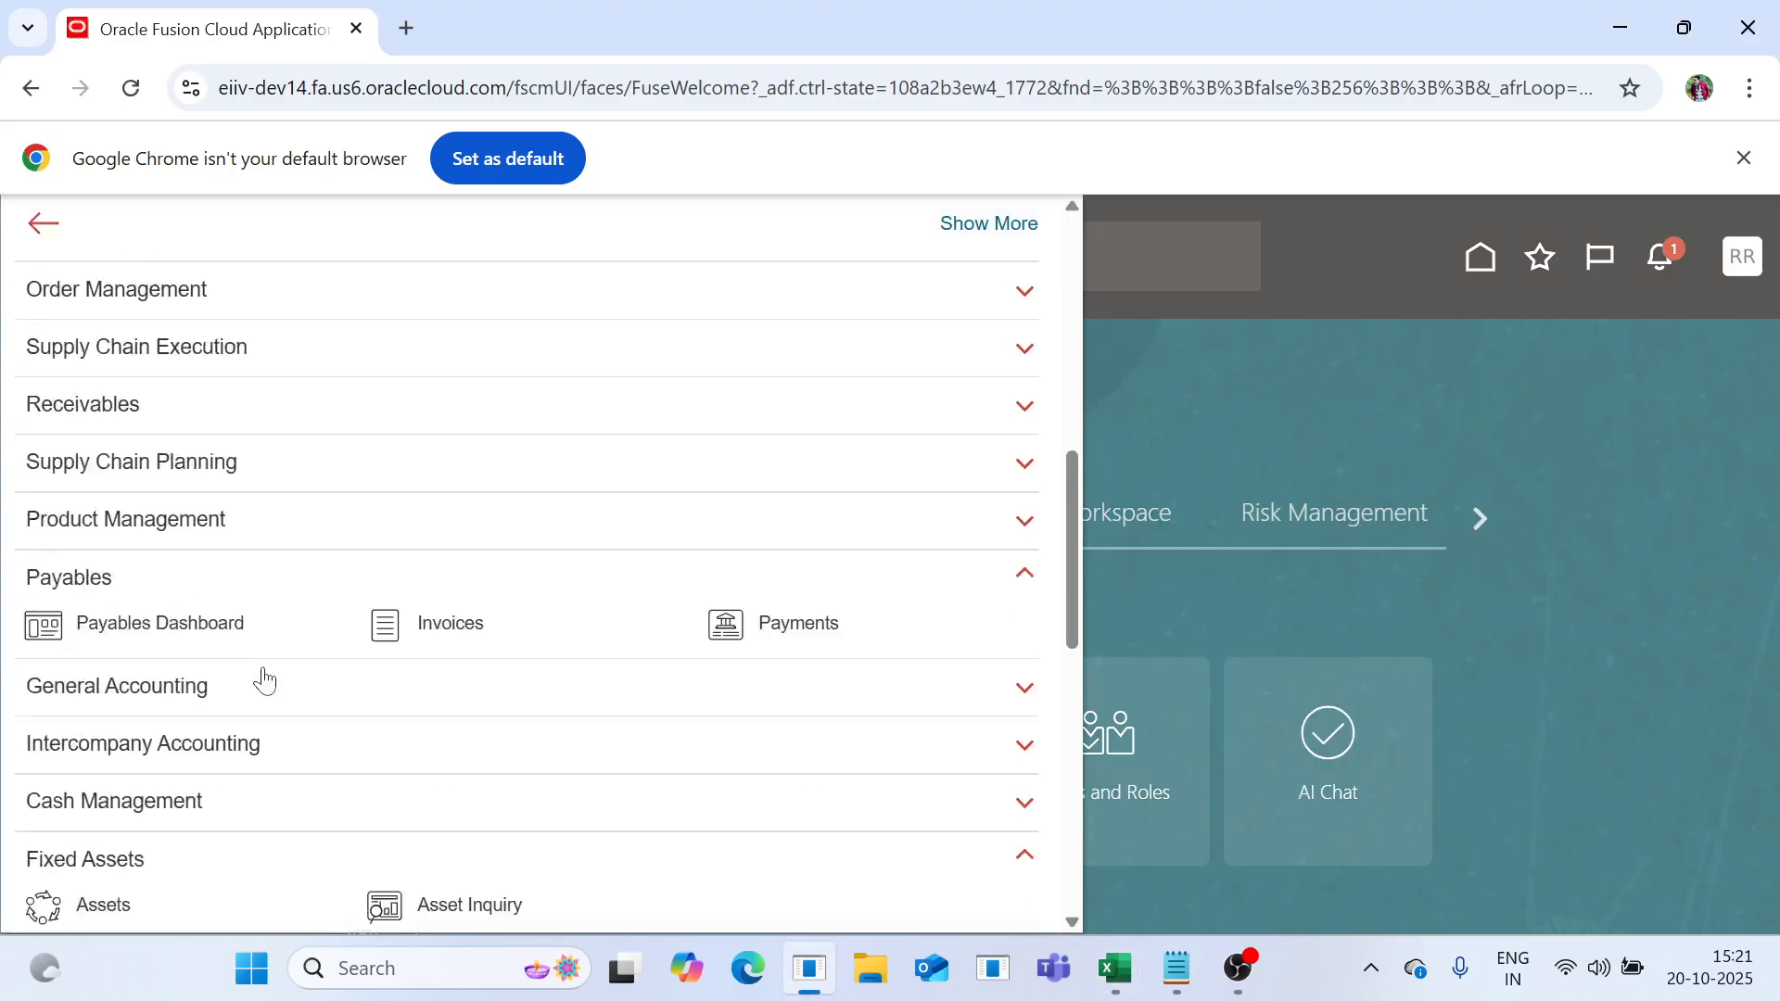
pyautogui.scroll(-6, 264, 682)
pyautogui.scroll(5, 297, 624)
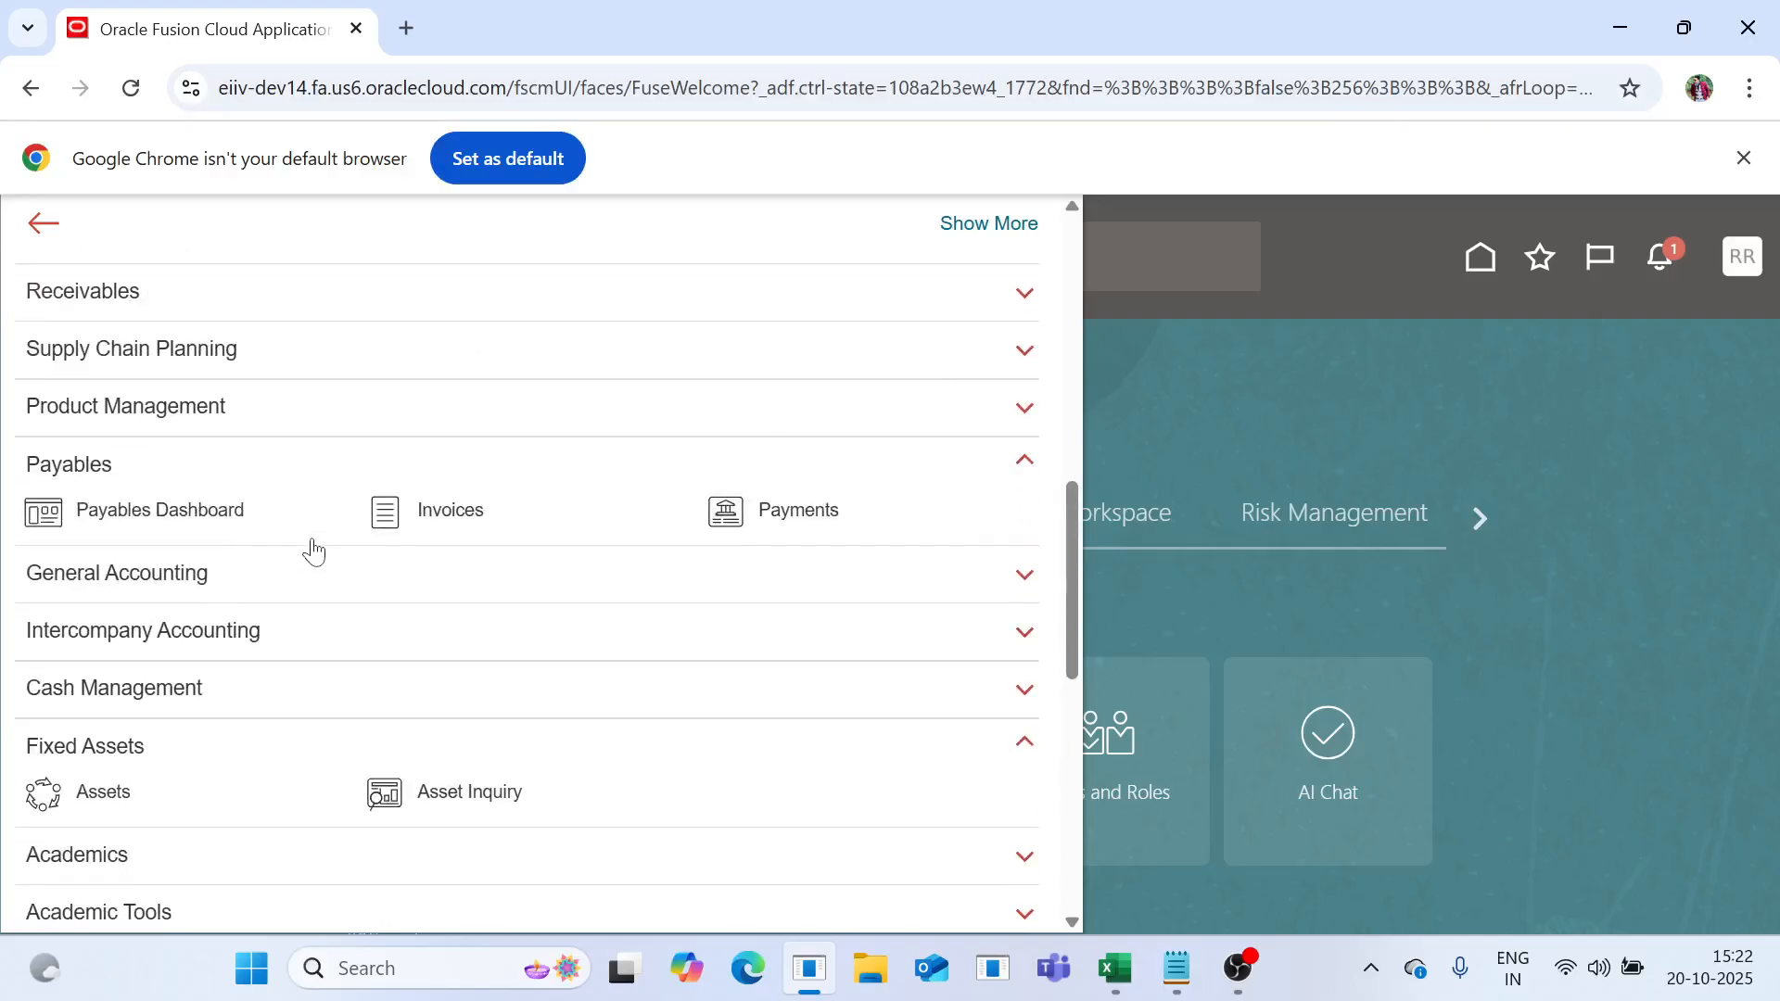
pyautogui.click(521, 447)
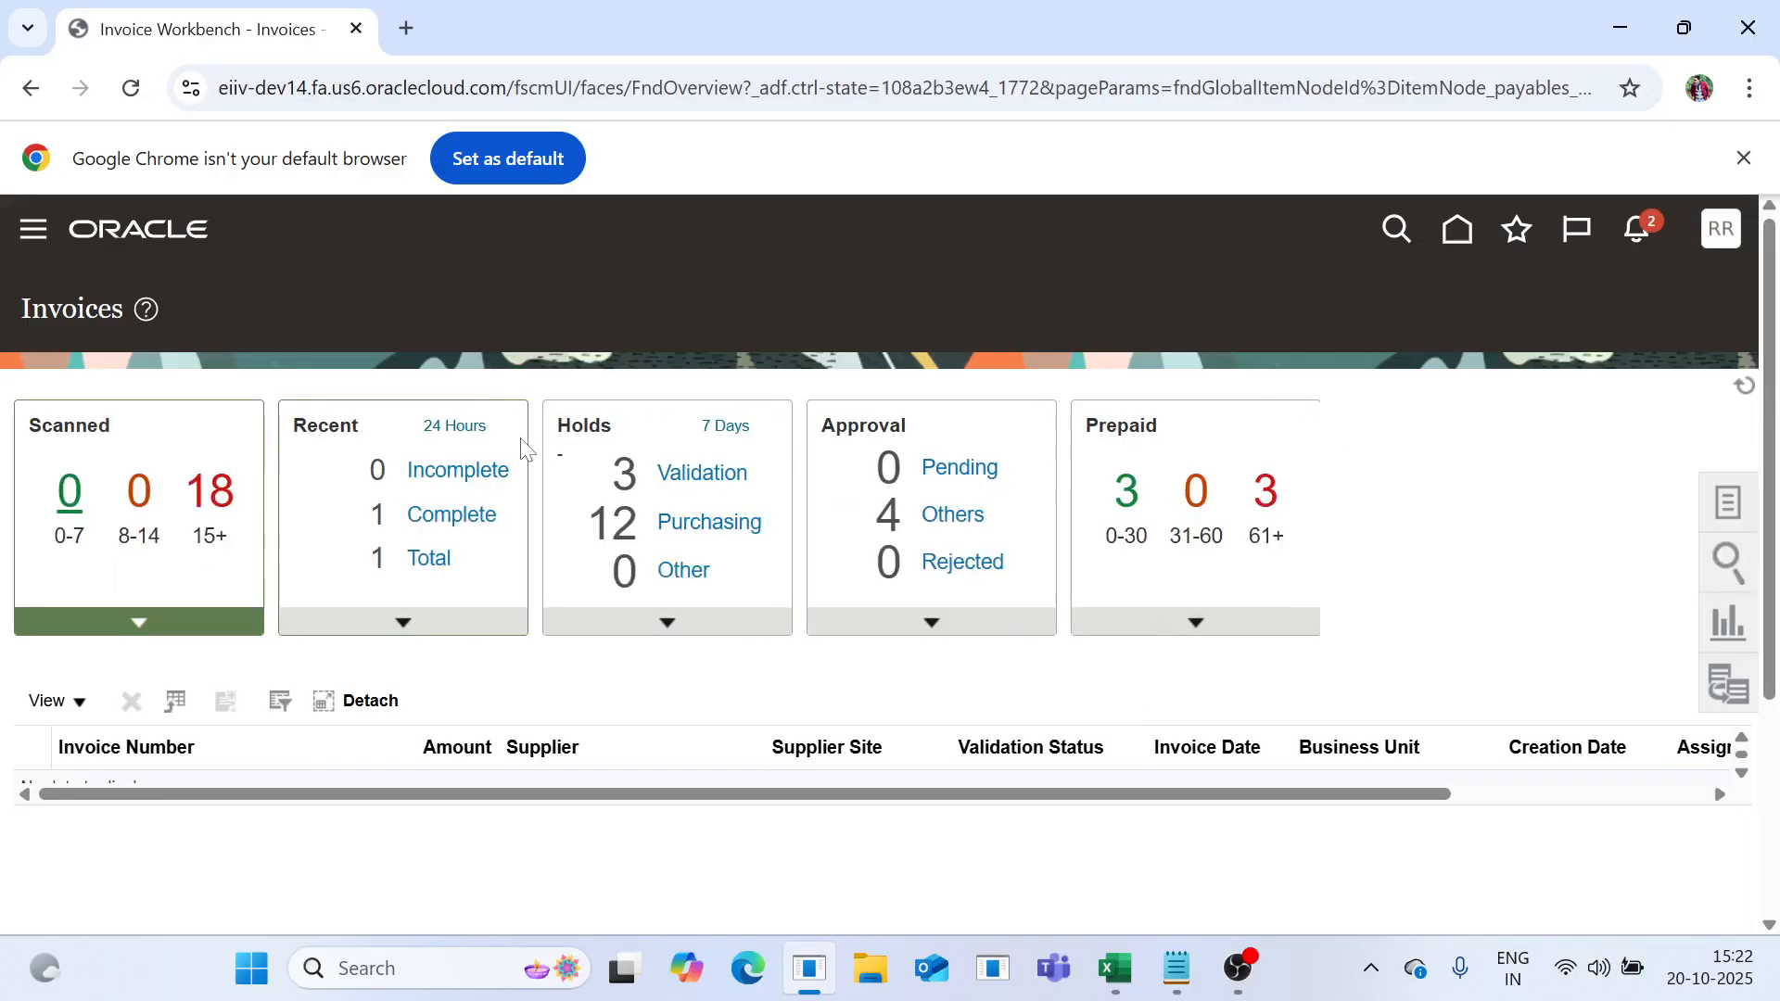
pyautogui.click(1716, 501)
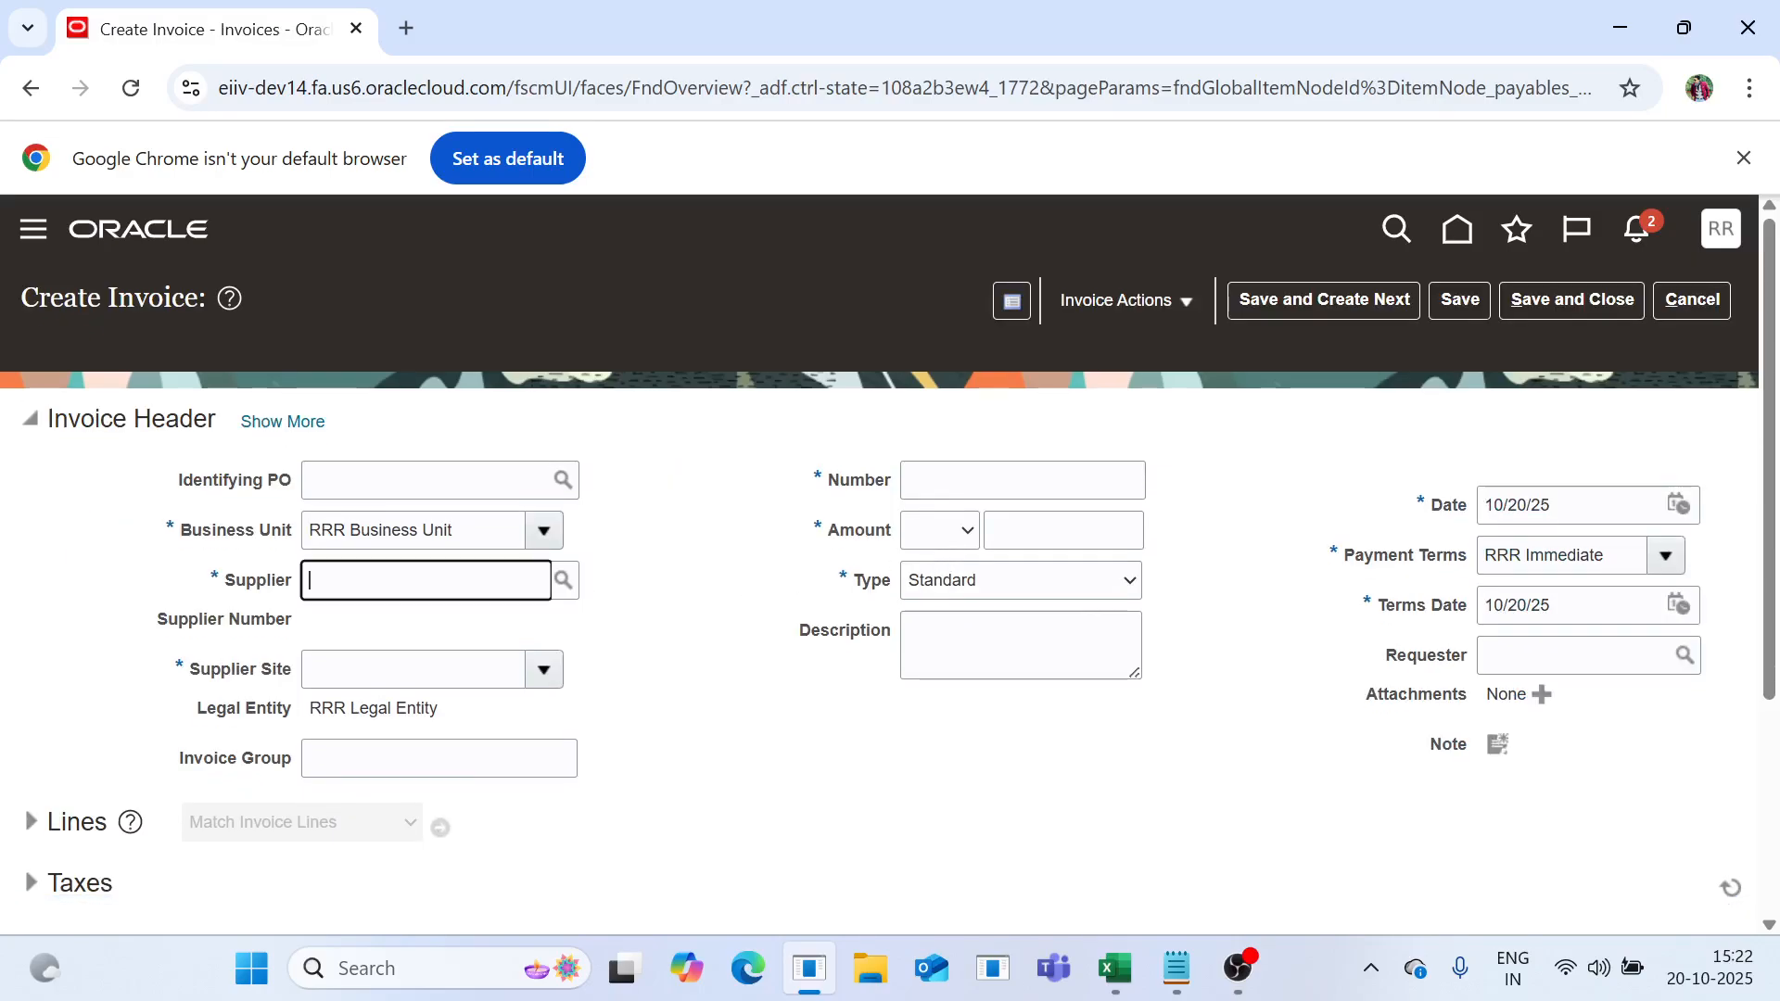
# Fill in the invoice header with supplier RRR Supplier, number KT_SA_002 and amount 5,000.00 USD.
pyautogui.write('RR')
pyautogui.press('Tab')
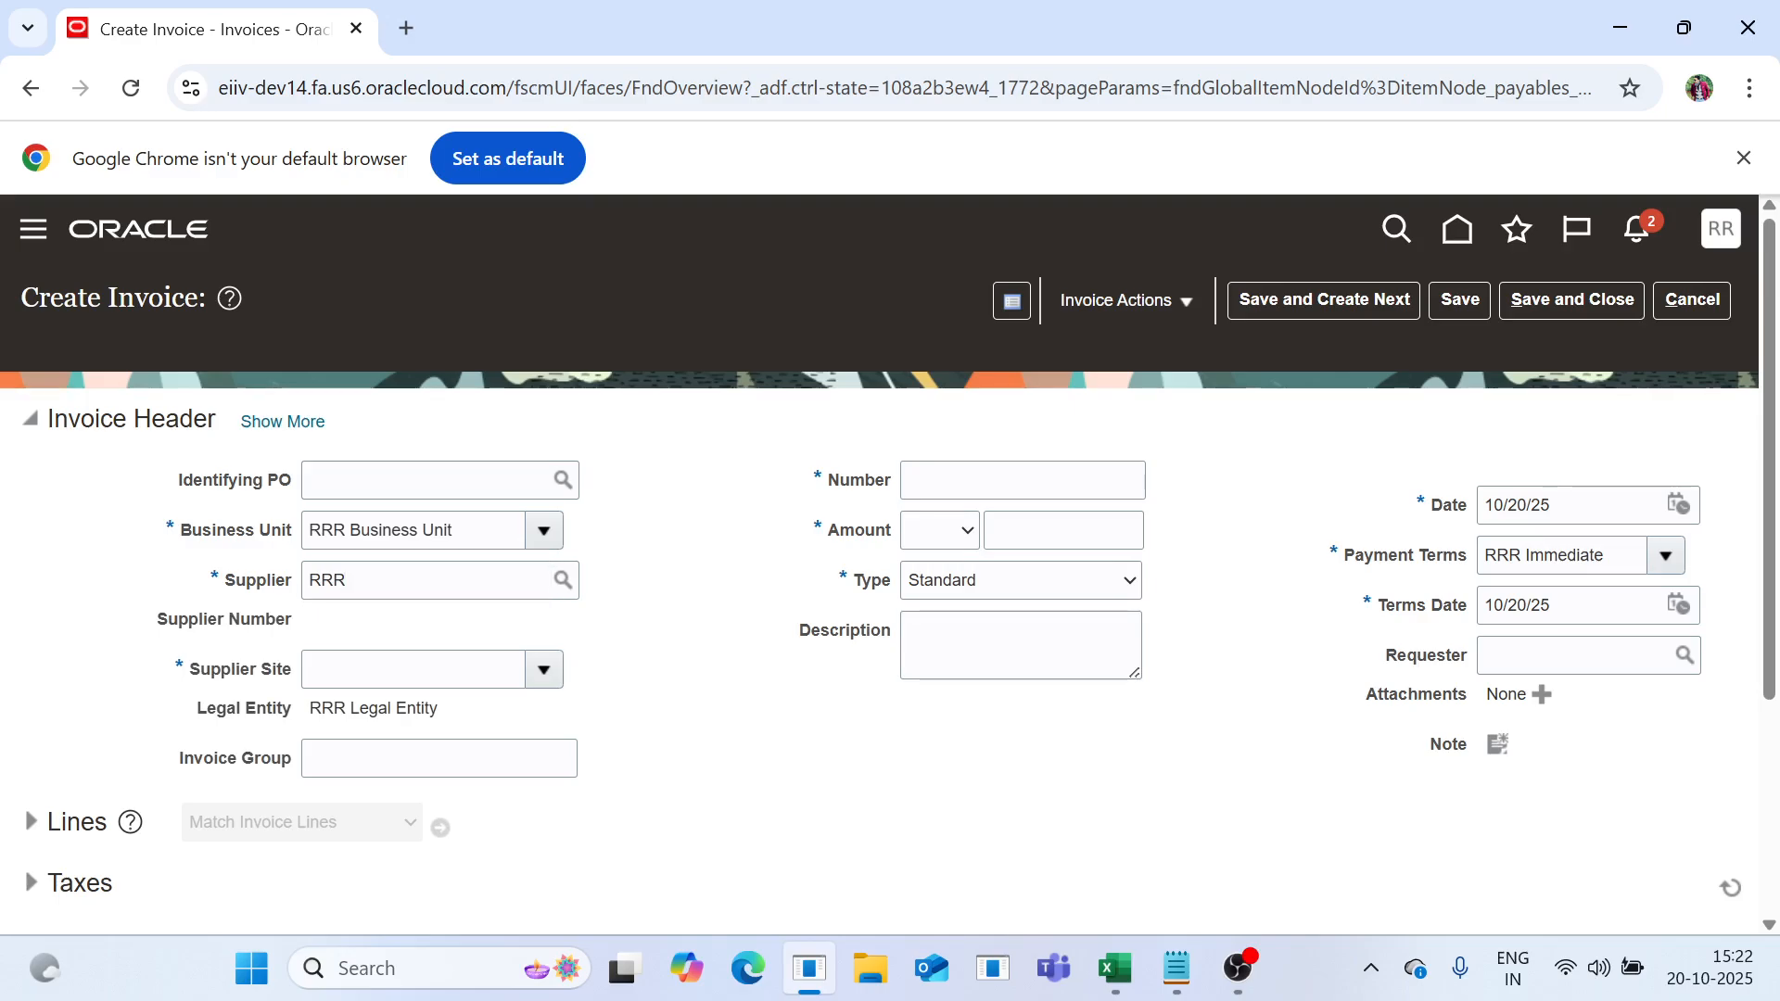
pyautogui.click(1043, 480)
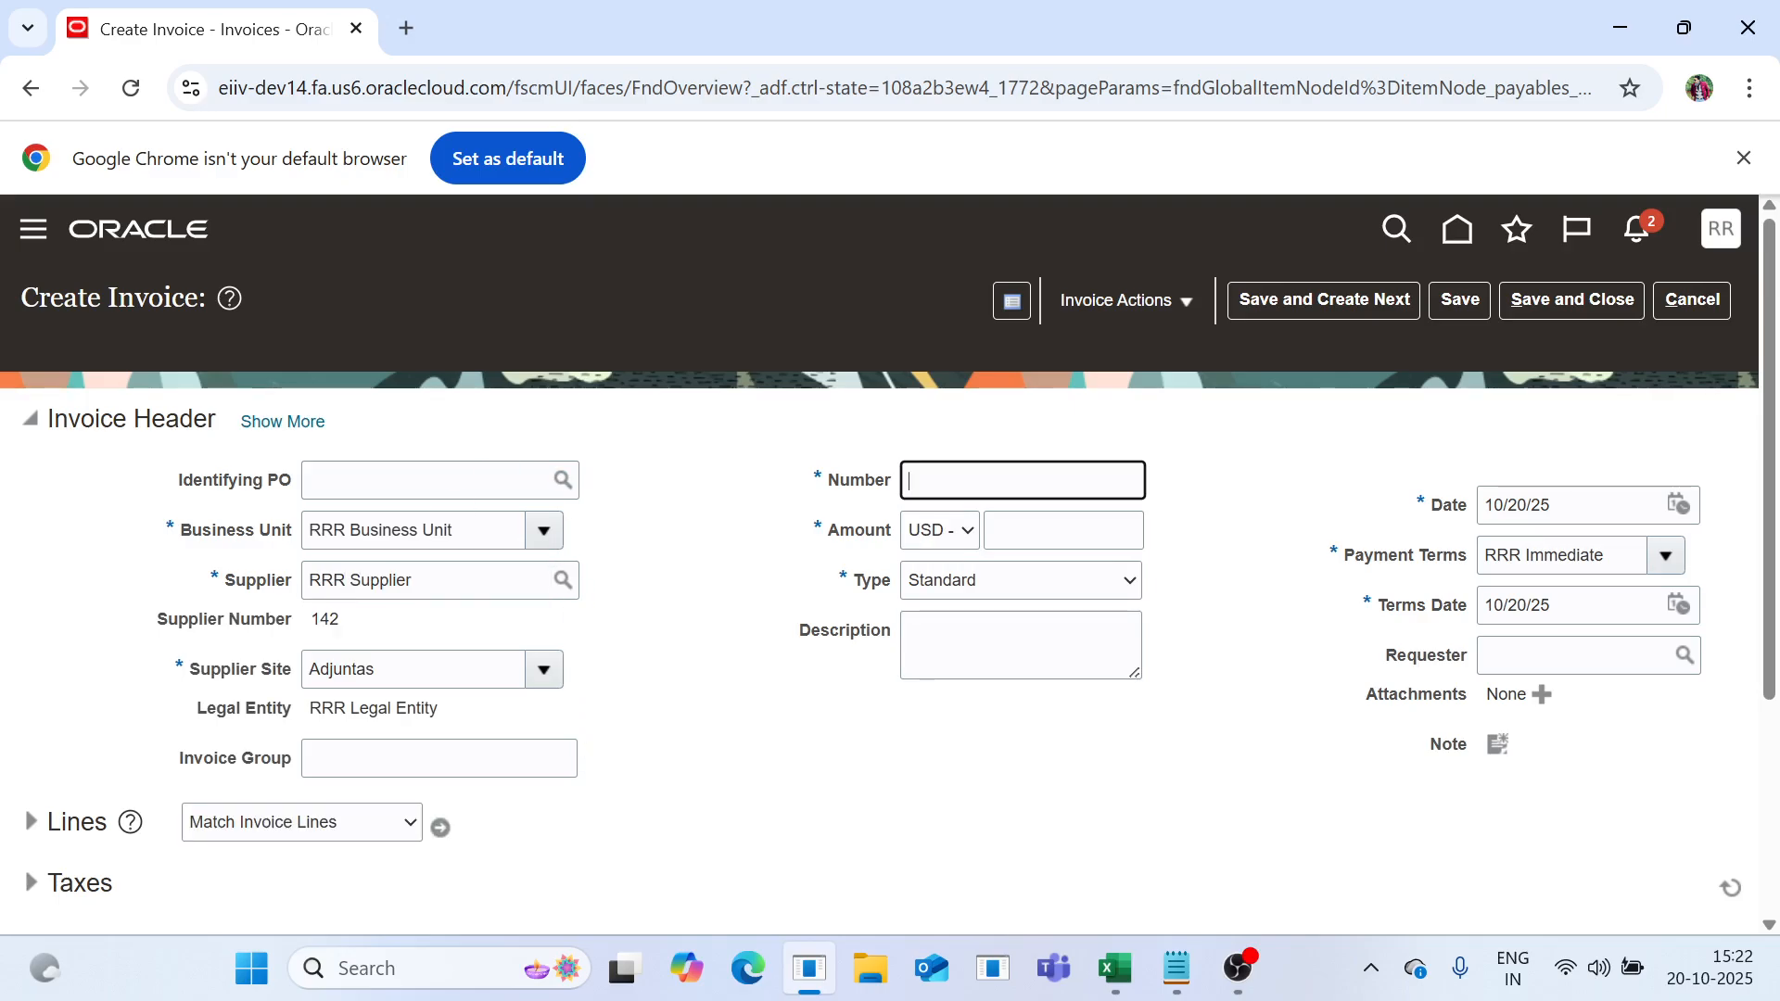
pyautogui.write('KT_SA_')
pyautogui.press('Tab')
pyautogui.press('Tab')
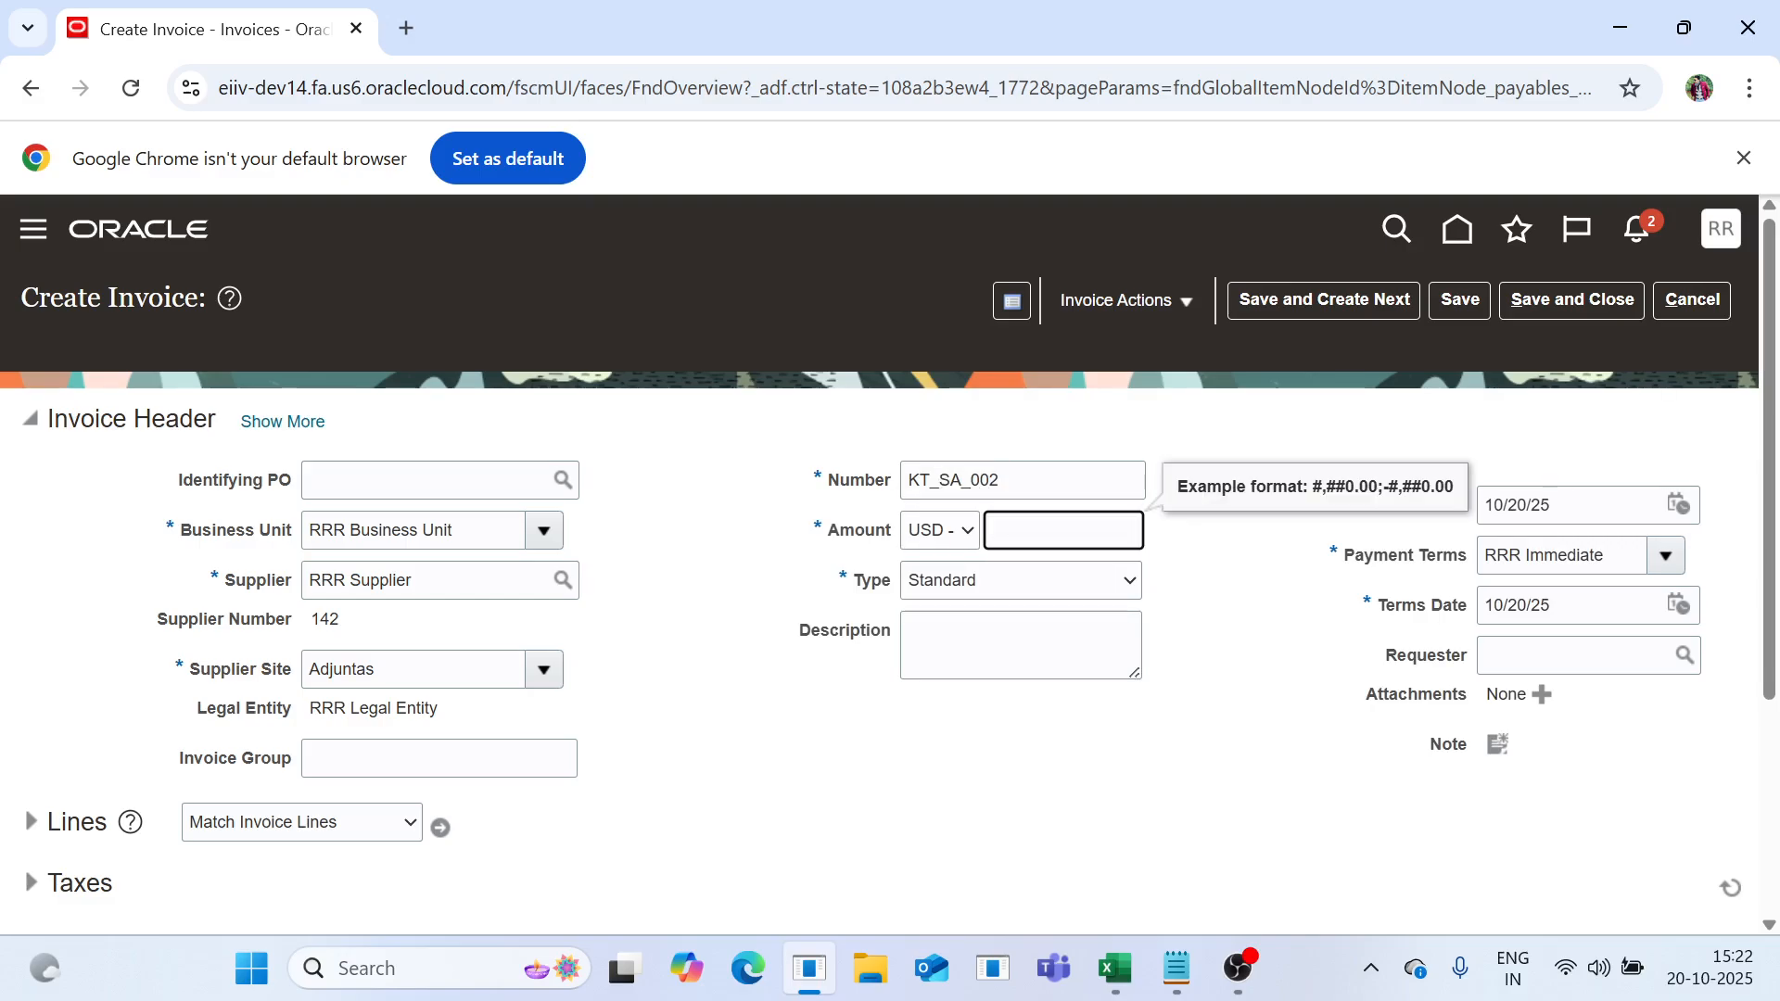
pyautogui.write('5,000')
pyautogui.press('Tab')
pyautogui.press('Tab')
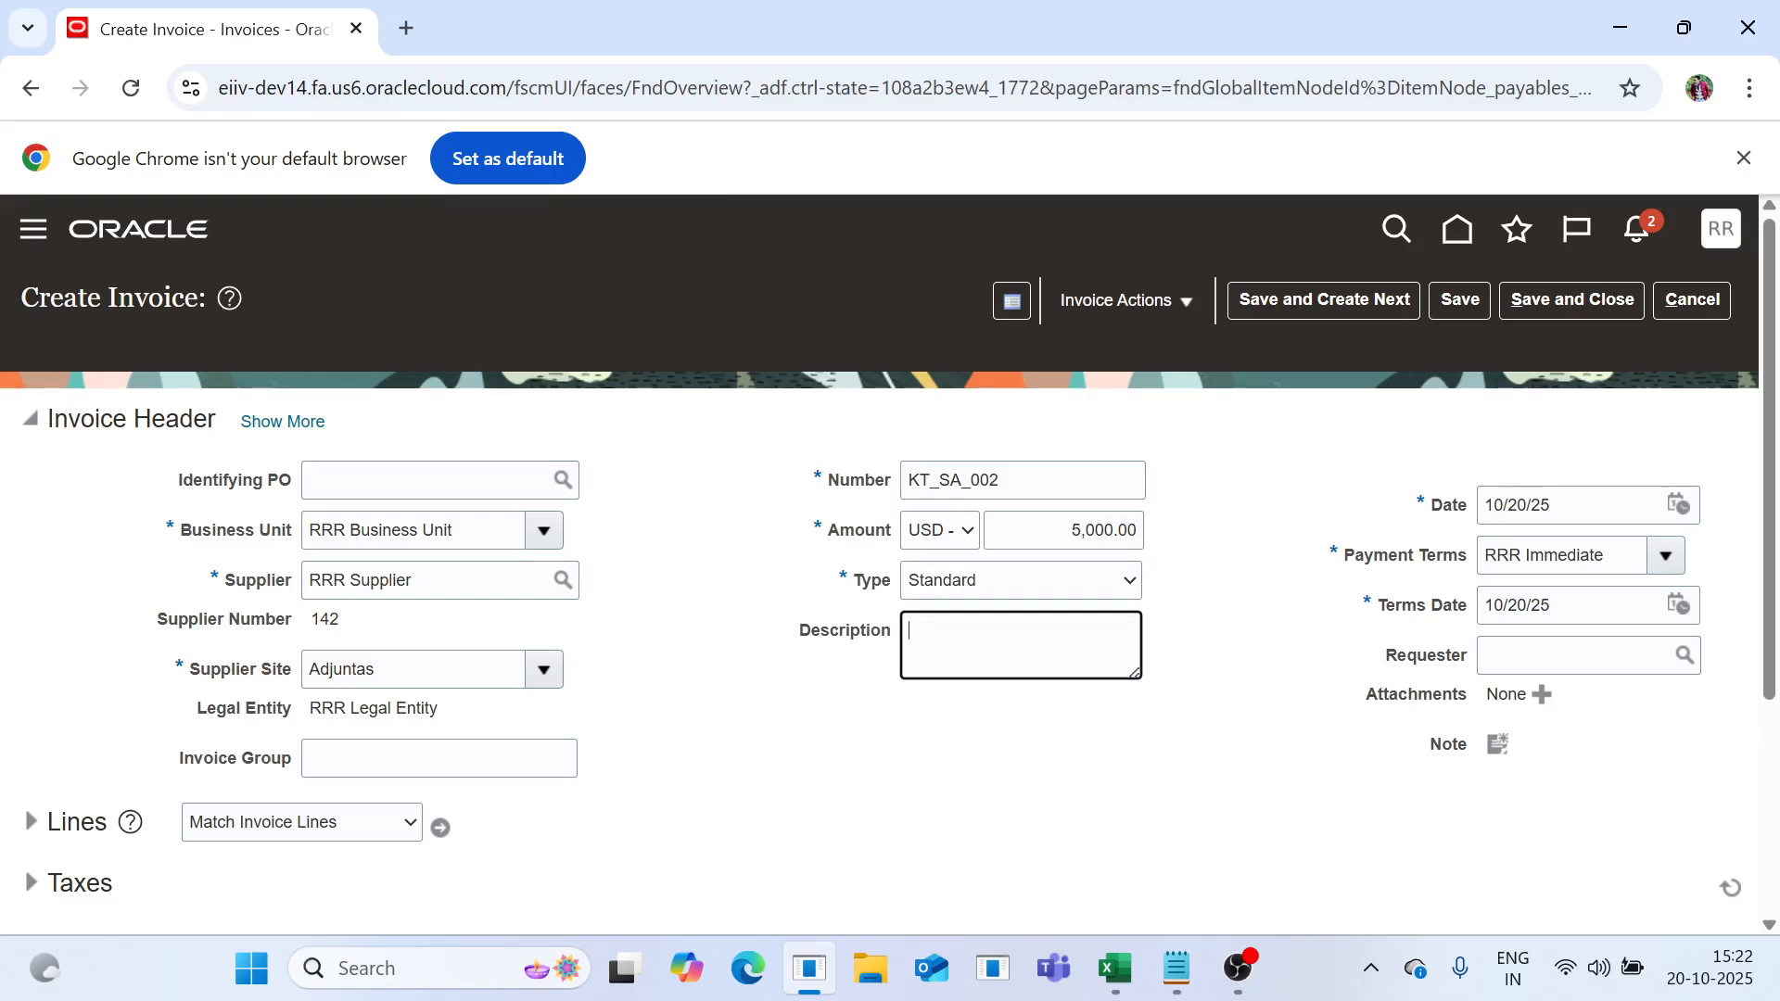
# Expand the invoice lines and set the amount of item line 1 to 5000.00.
pyautogui.scroll(-3, 783, 274)
pyautogui.click(36, 496)
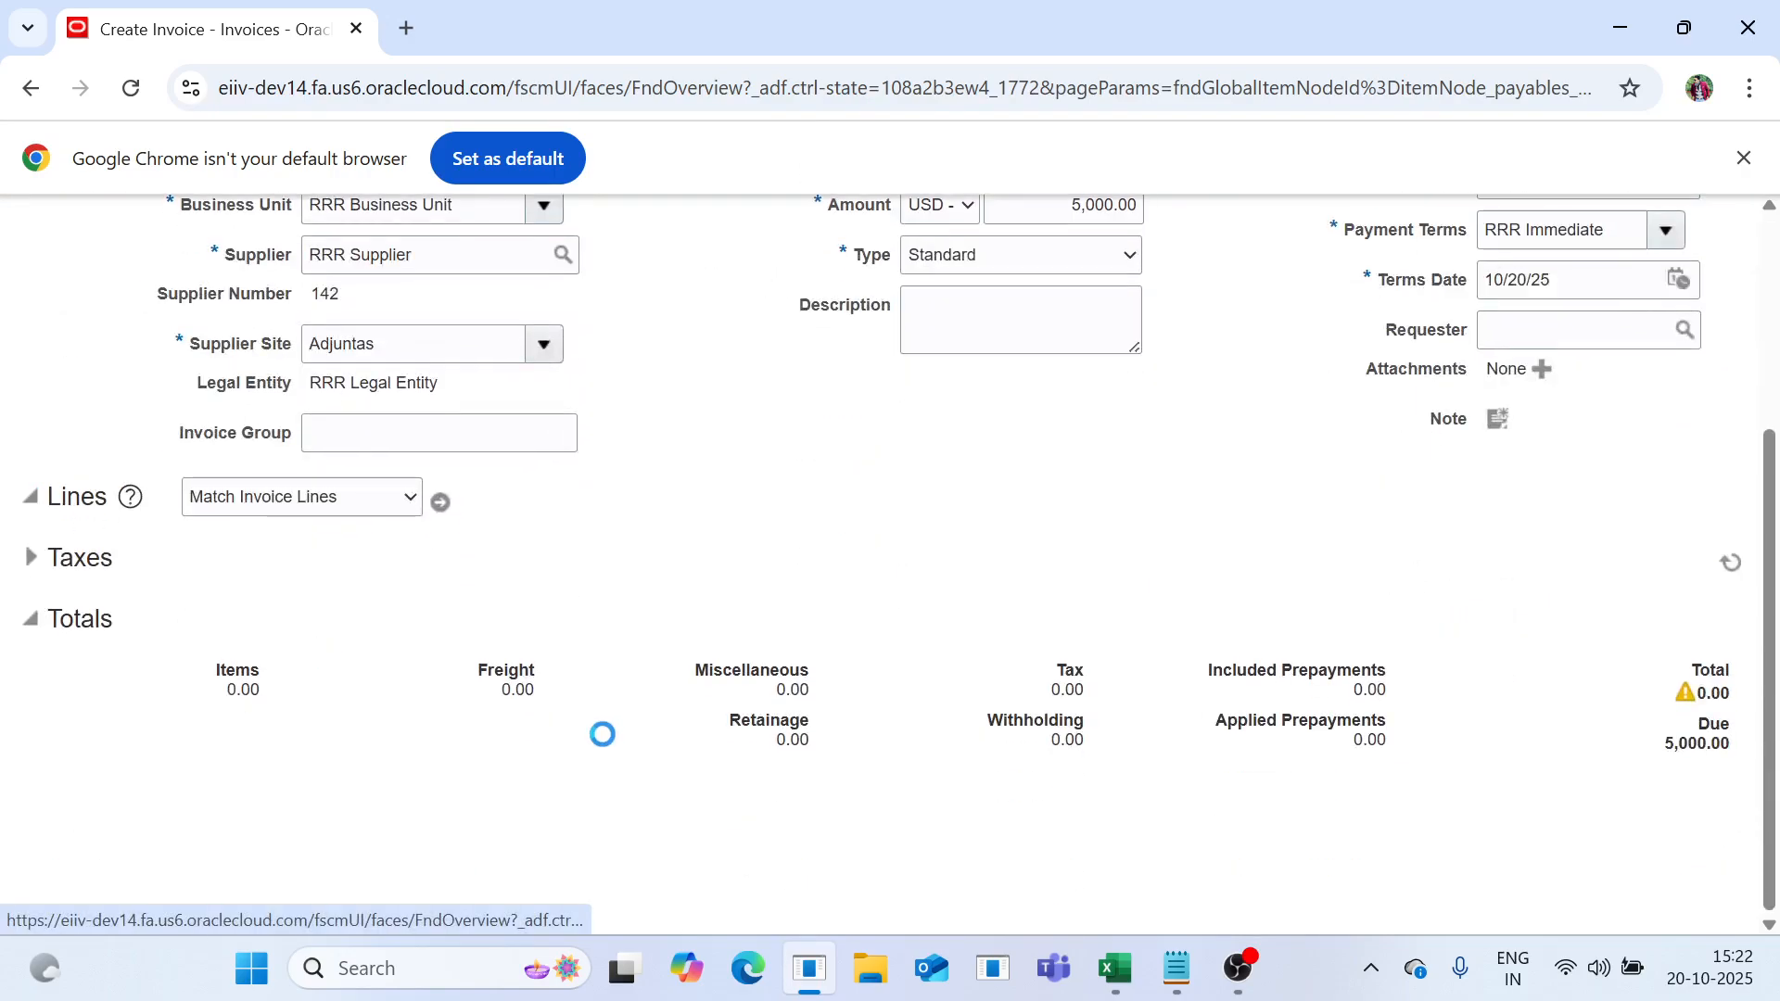
pyautogui.click(428, 757)
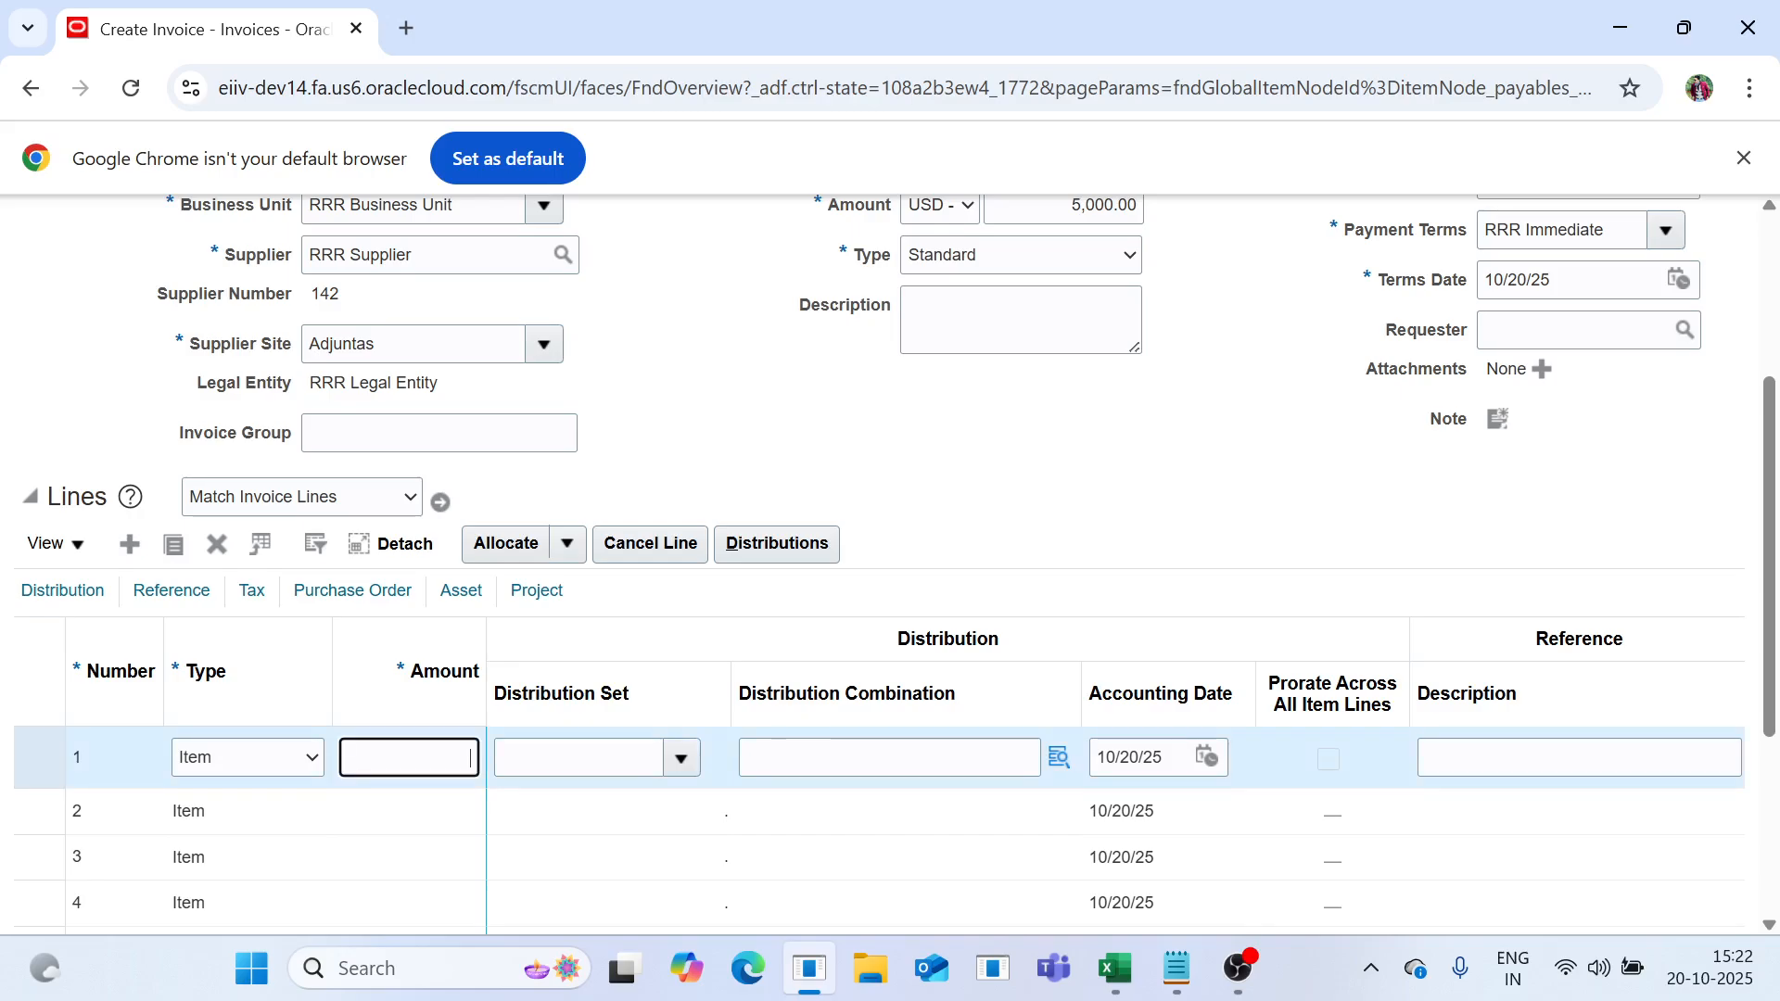
pyautogui.write('500')
pyautogui.press('Tab')
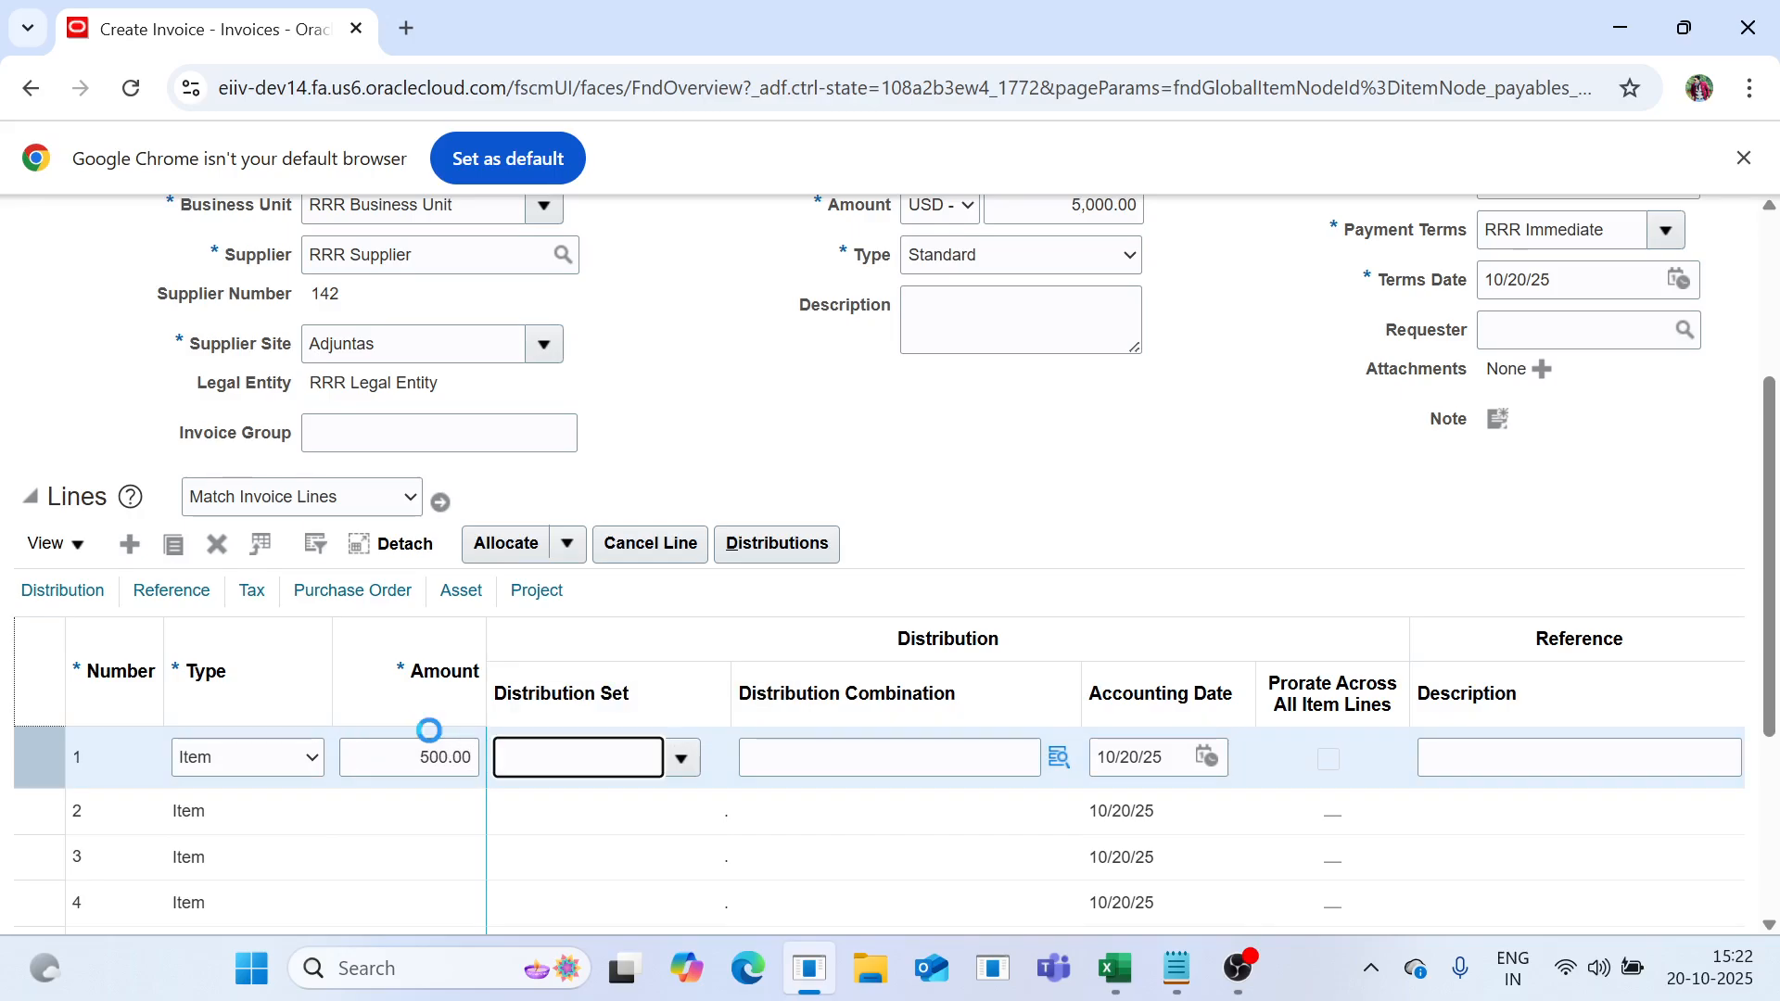
pyautogui.click(442, 757)
pyautogui.write('0')
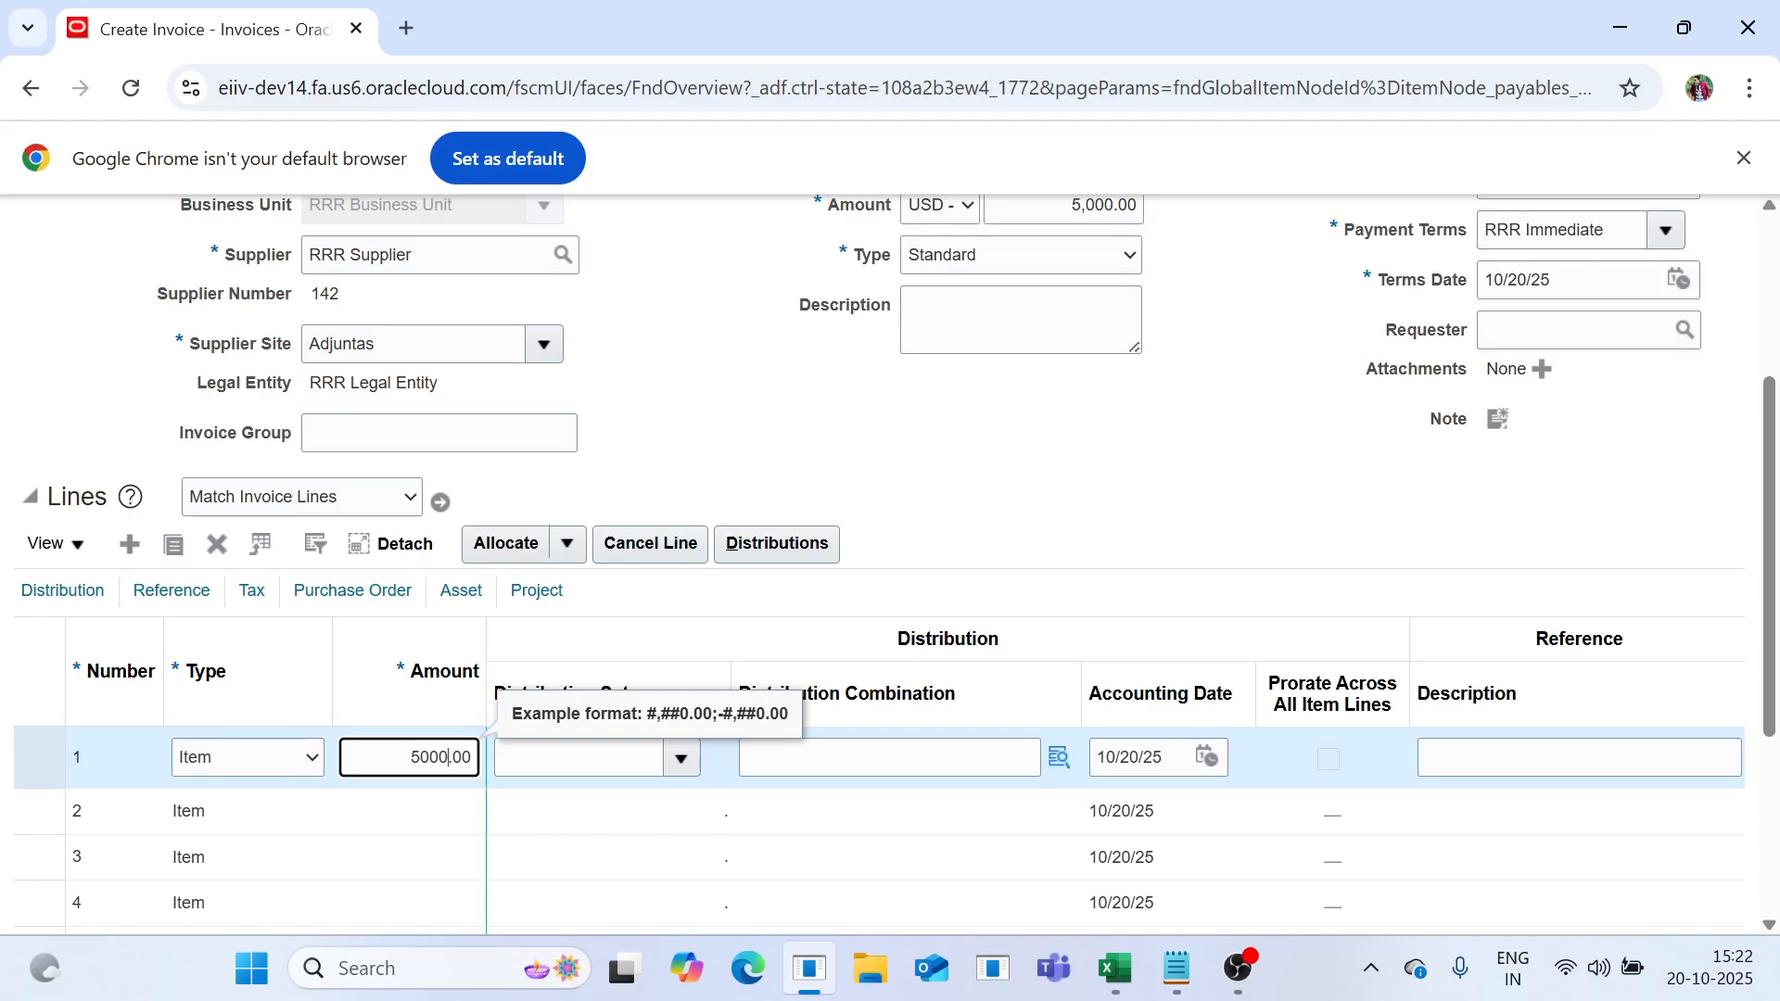
# Set invoice line 1's distribution combination to company 1000, account 17710, department 1000, with 0000 for the remaining segments.
pyautogui.click(758, 759)
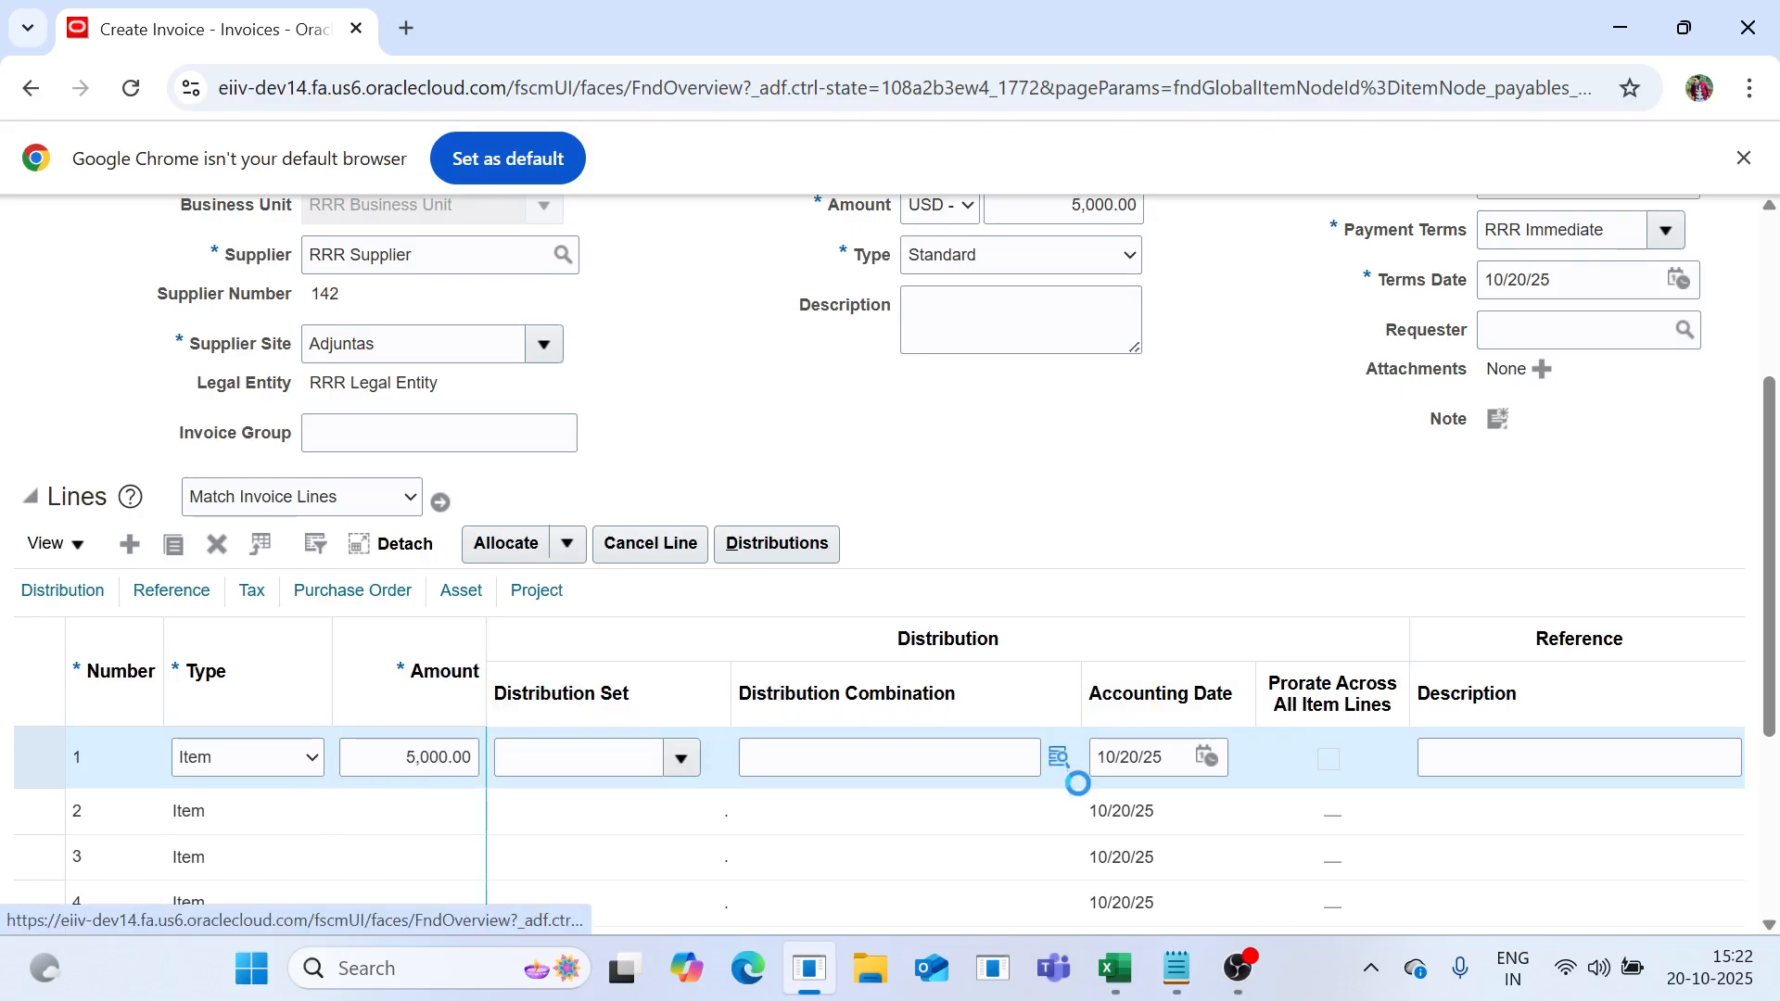
pyautogui.click(1059, 759)
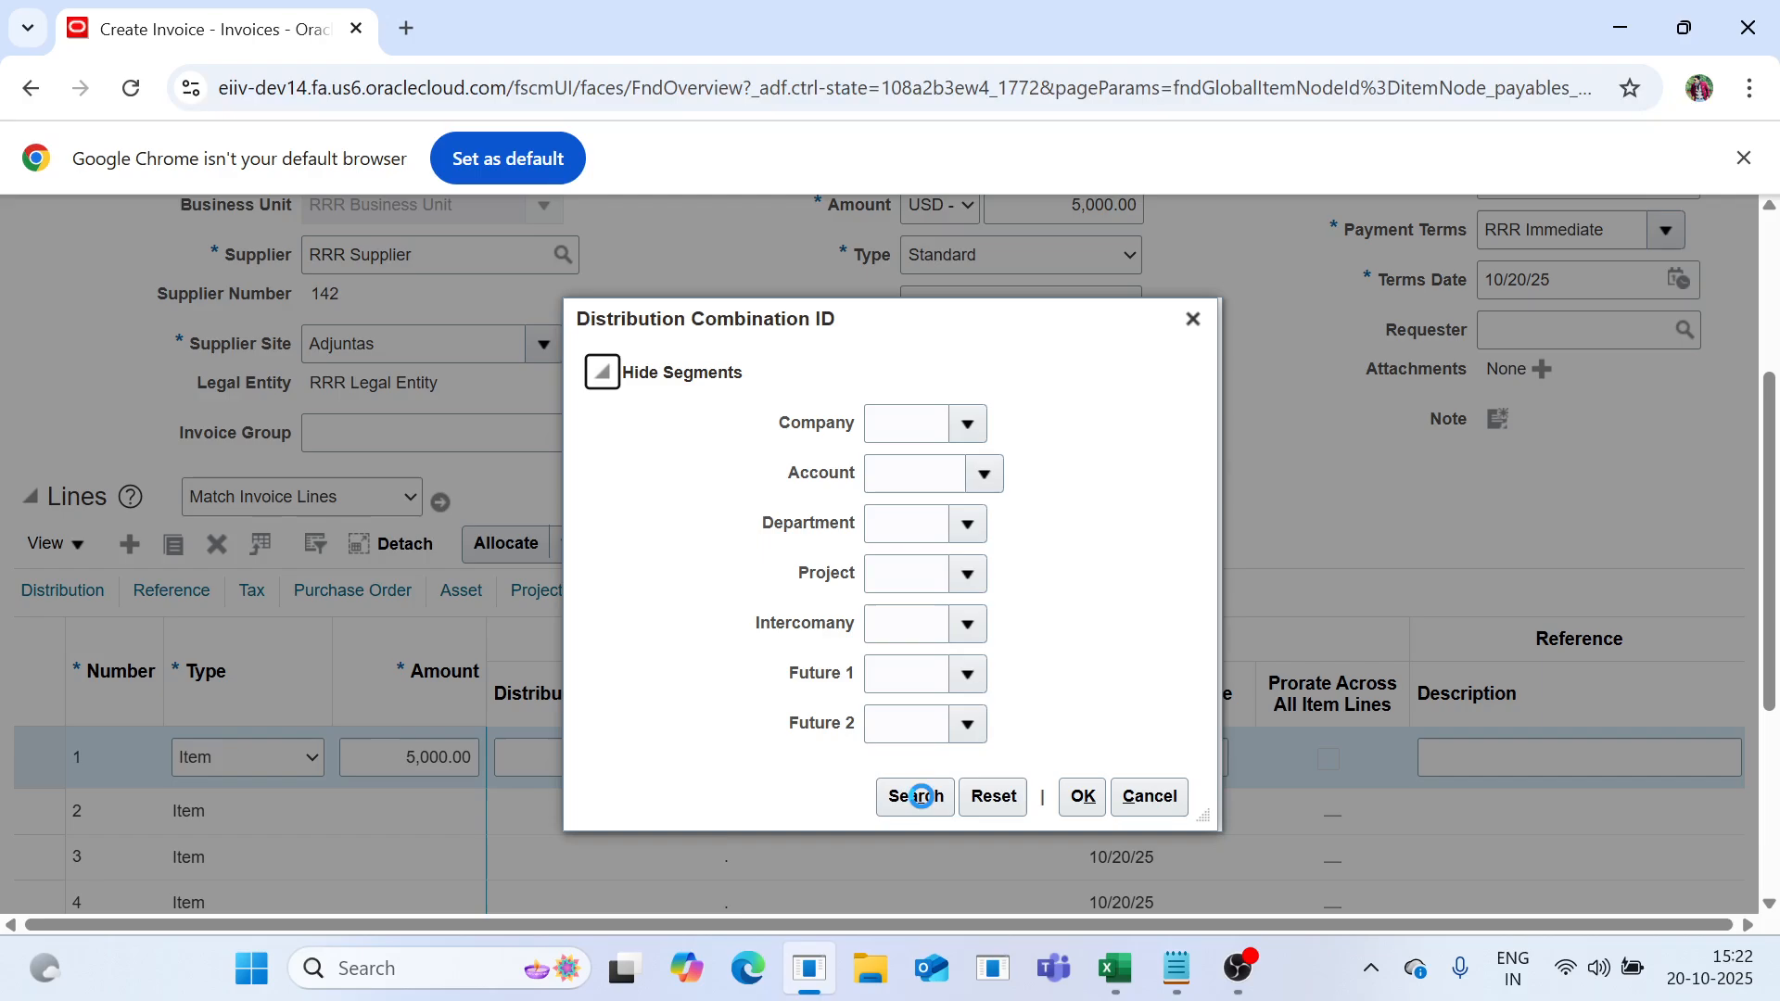
pyautogui.click(921, 795)
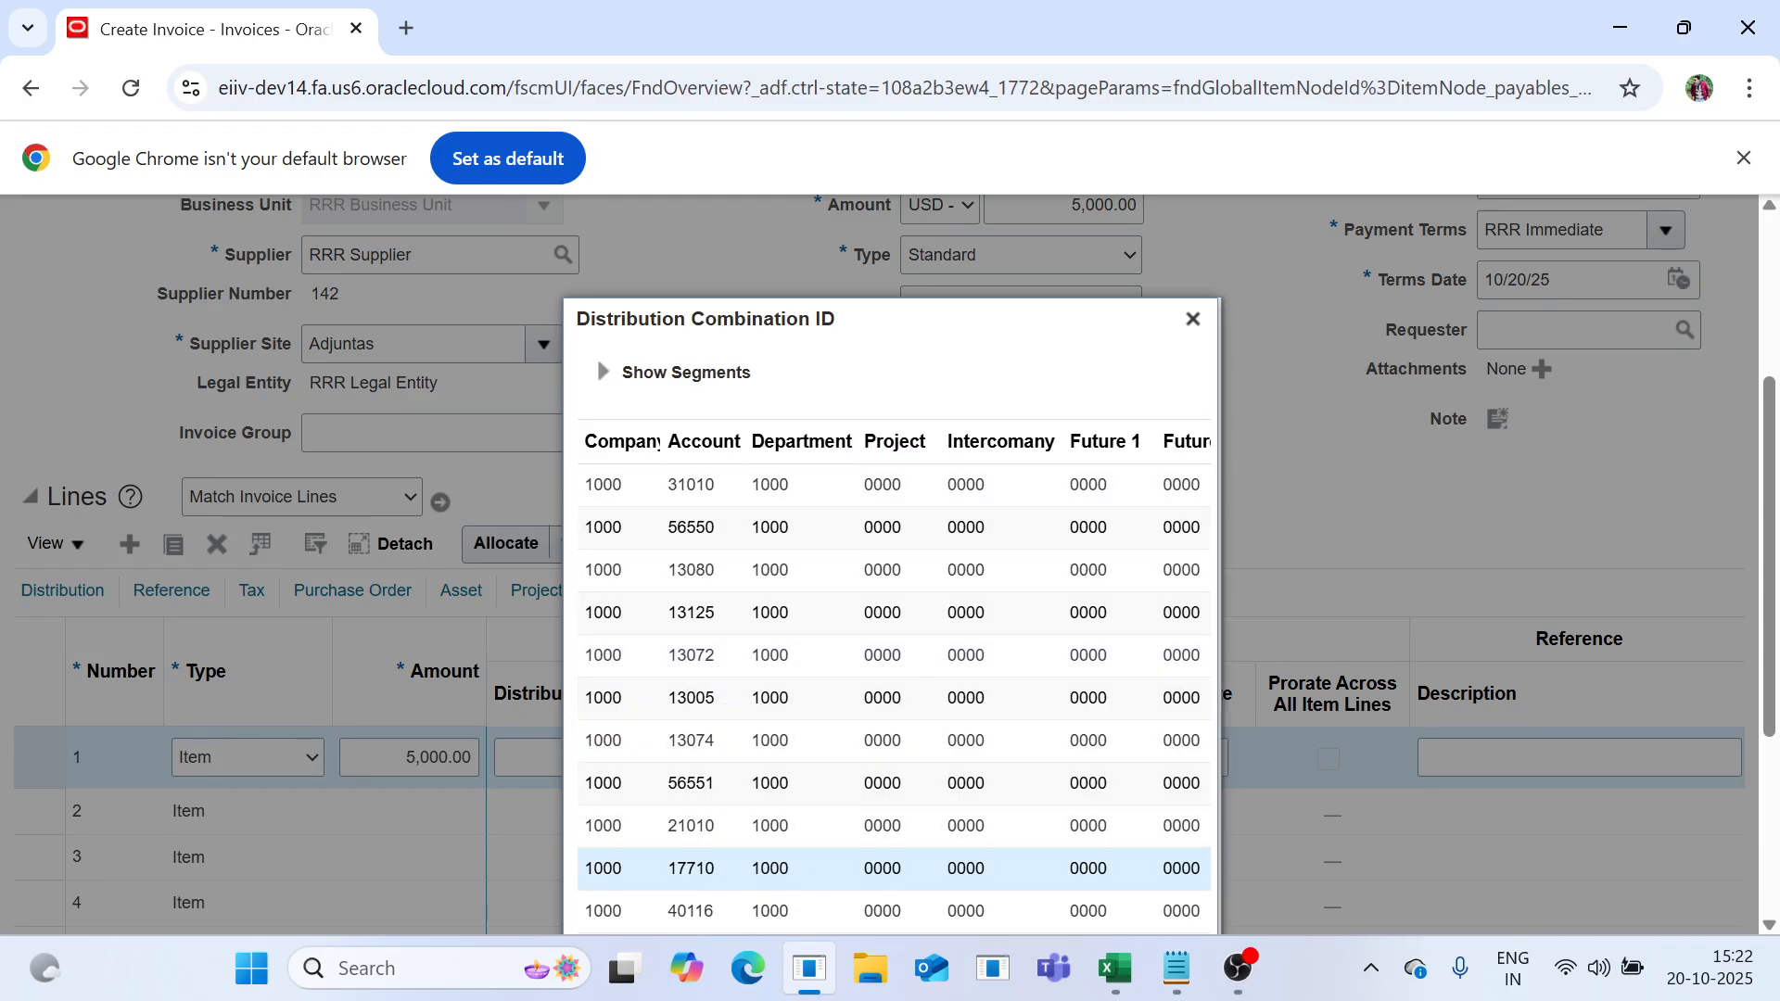
pyautogui.scroll(-5, 597, 353)
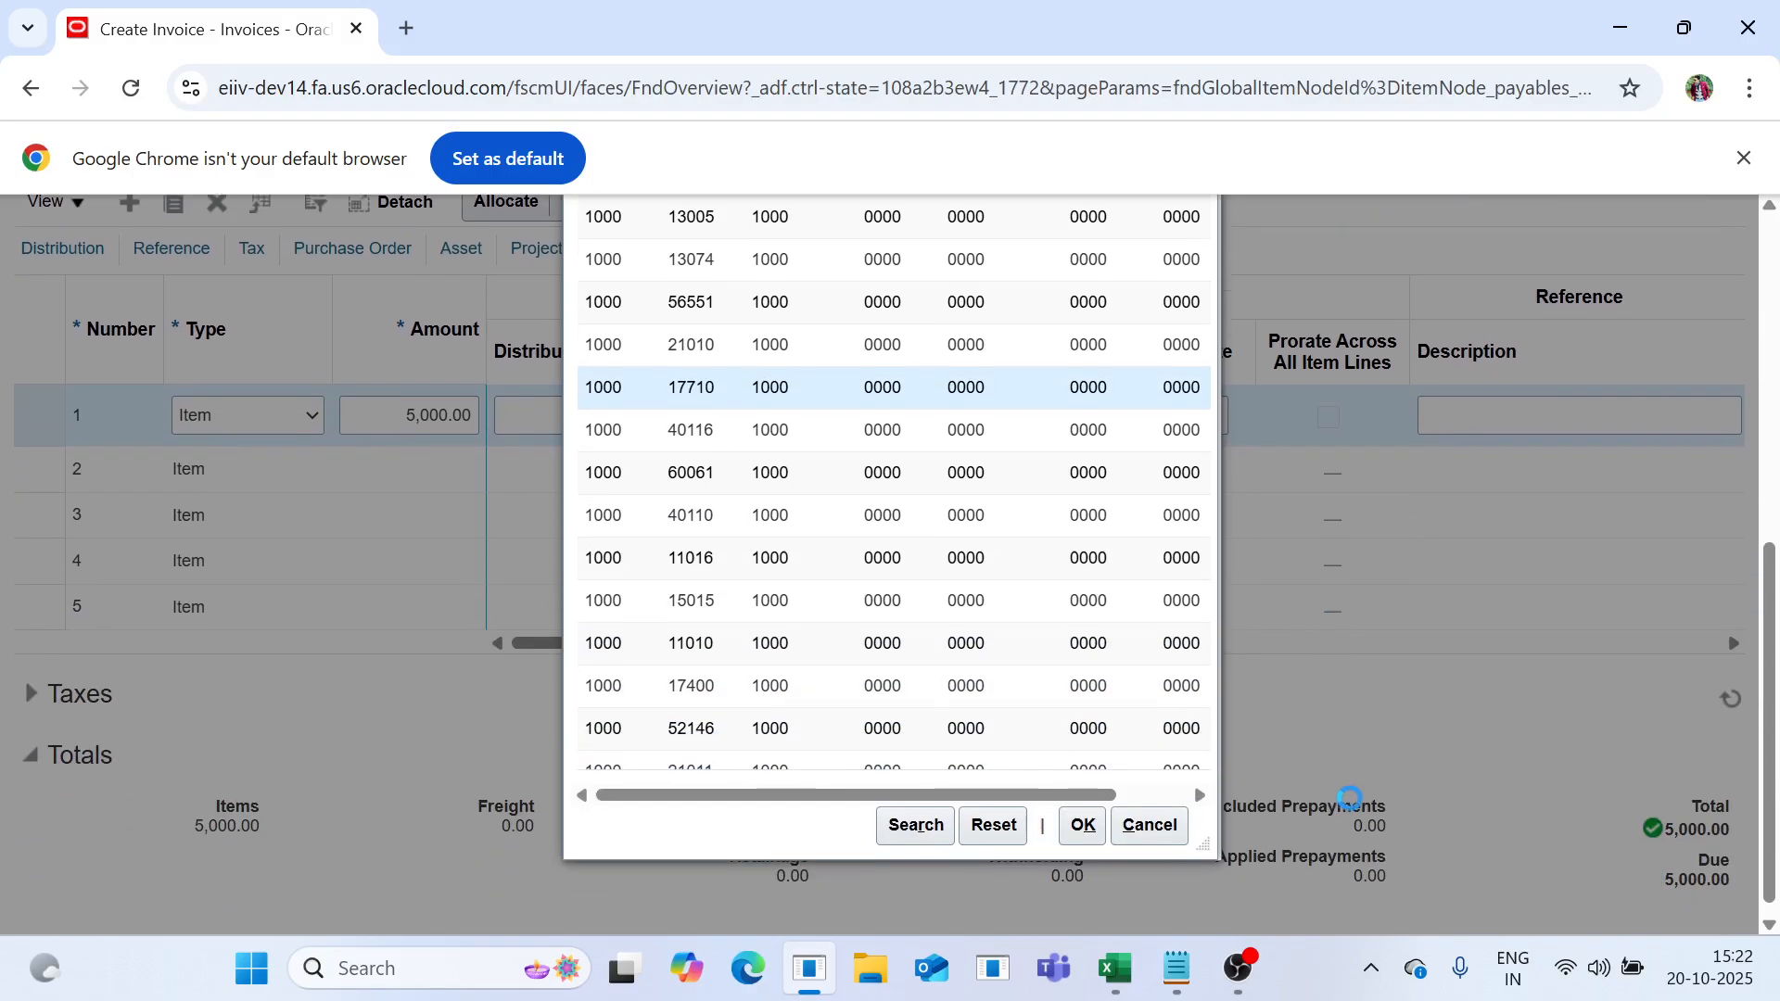
pyautogui.click(1083, 824)
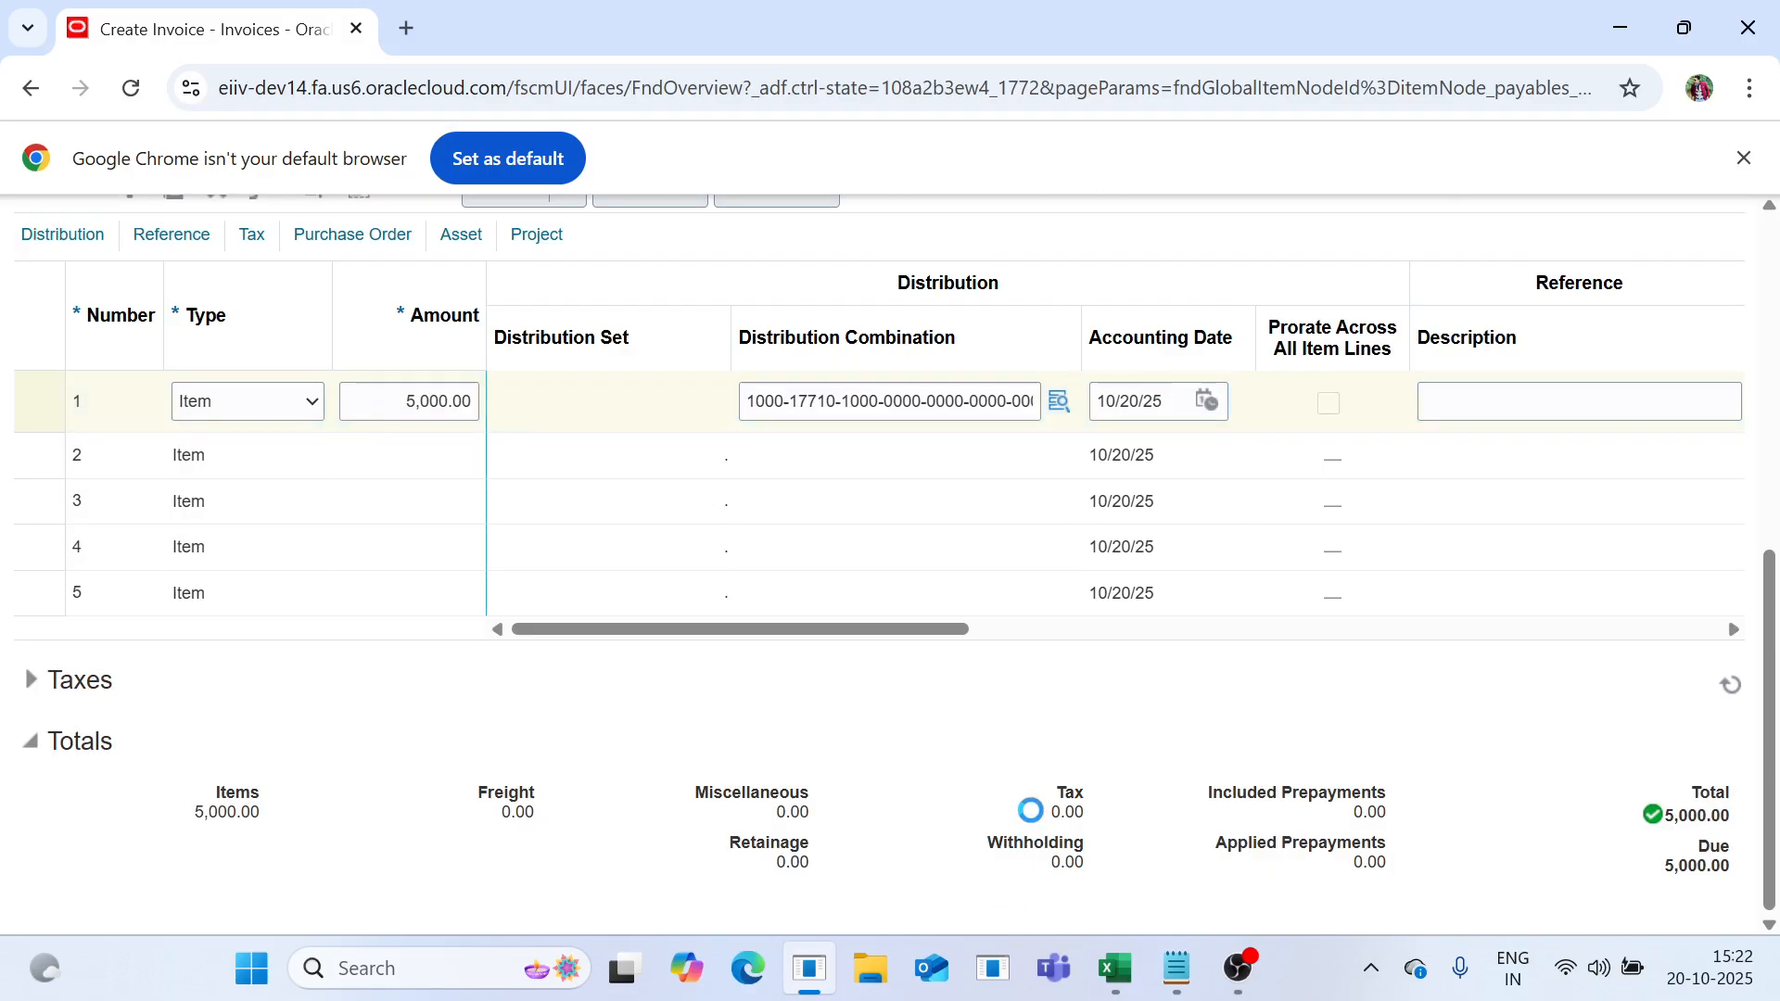
# Validate invoice KT_SA_002.
pyautogui.scroll(3, 1025, 680)
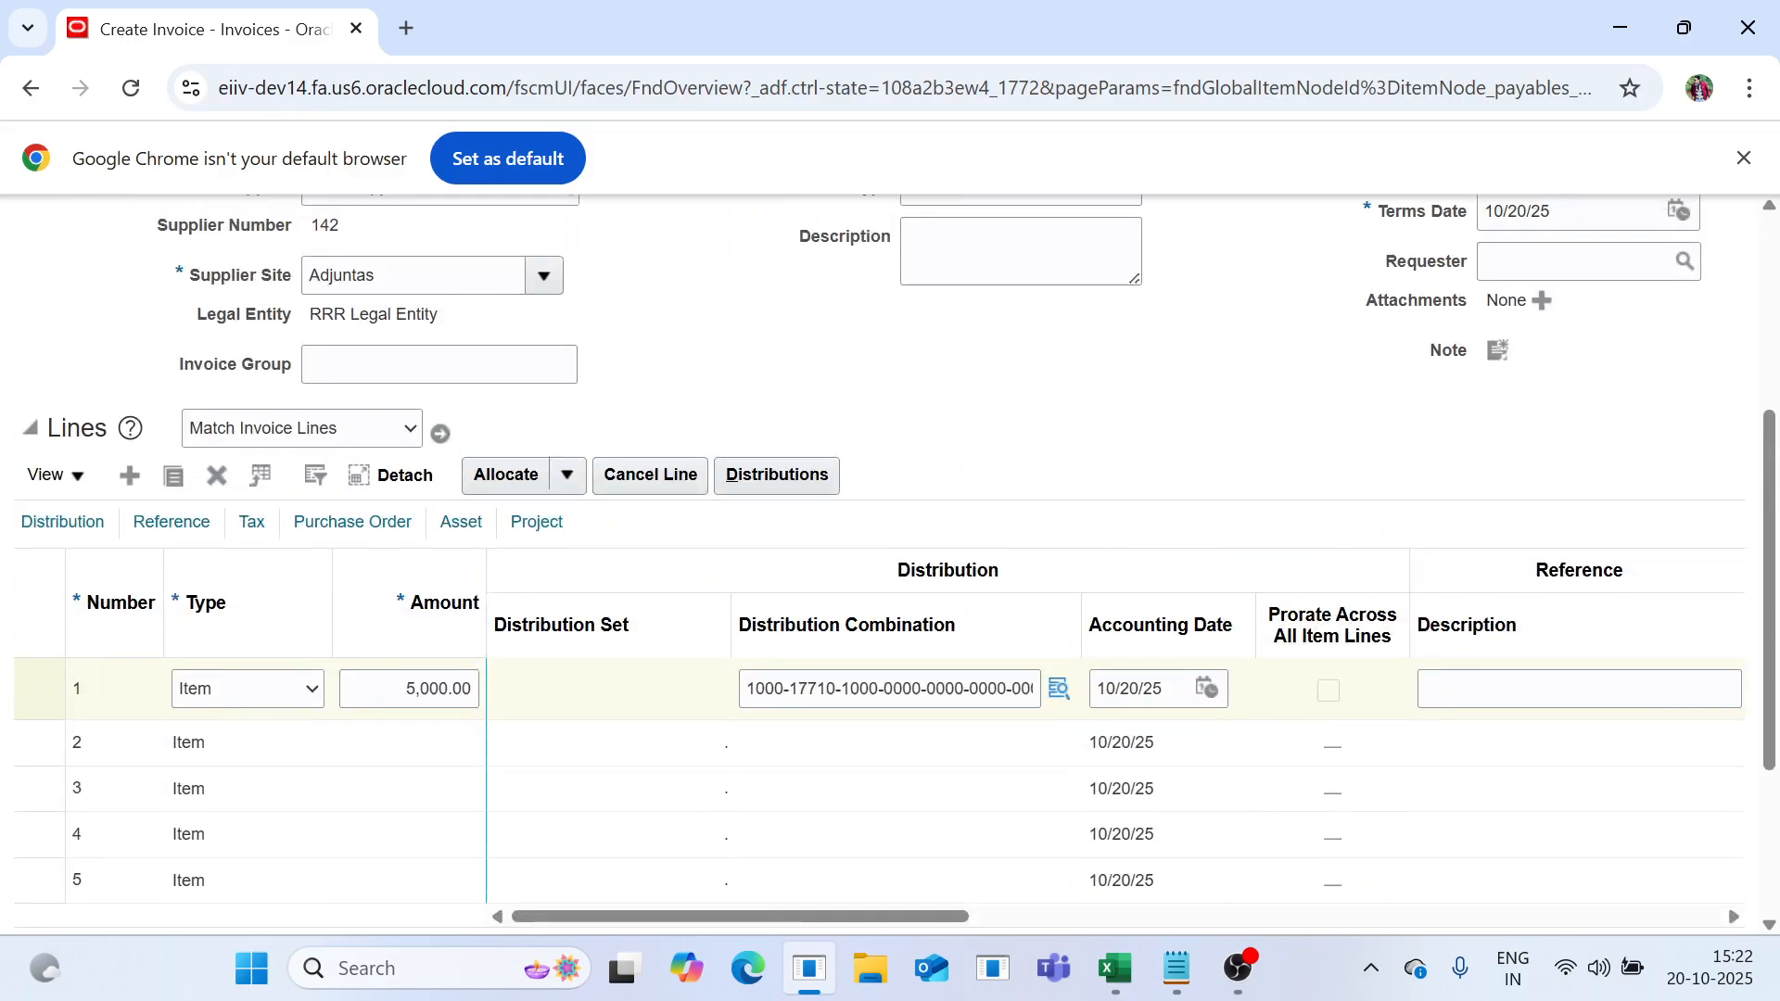
pyautogui.scroll(5, 1148, 560)
pyautogui.click(1160, 306)
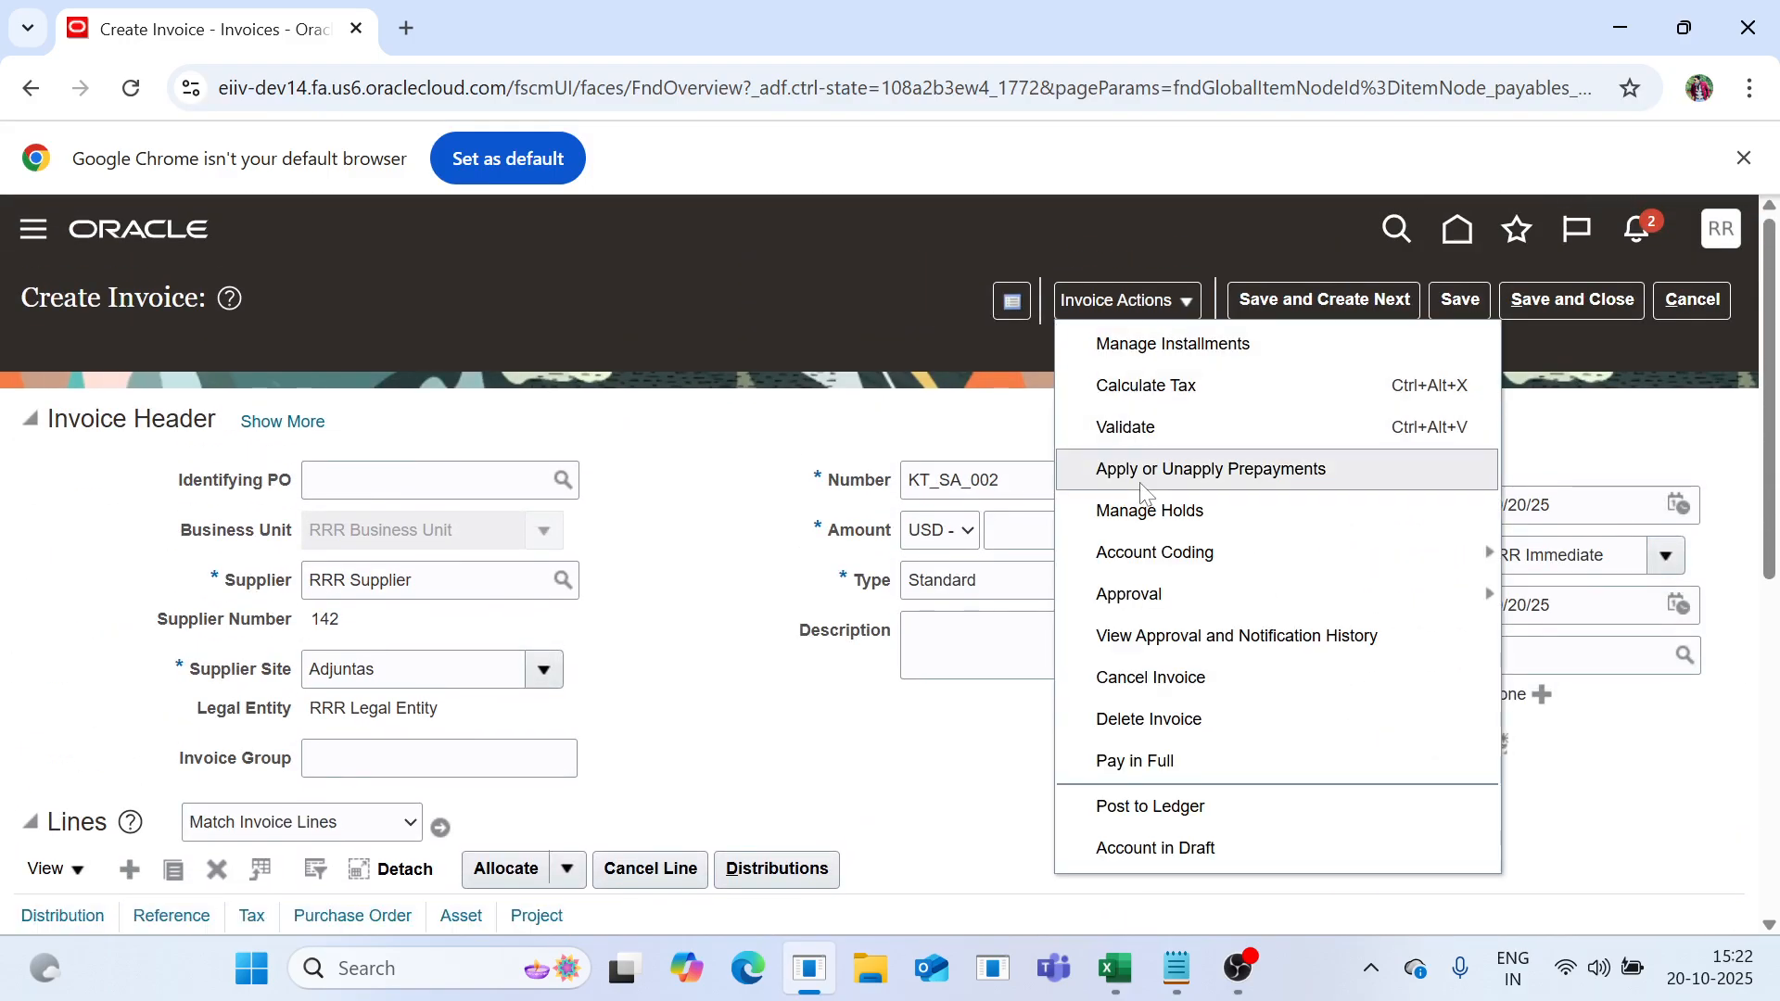
pyautogui.click(1144, 438)
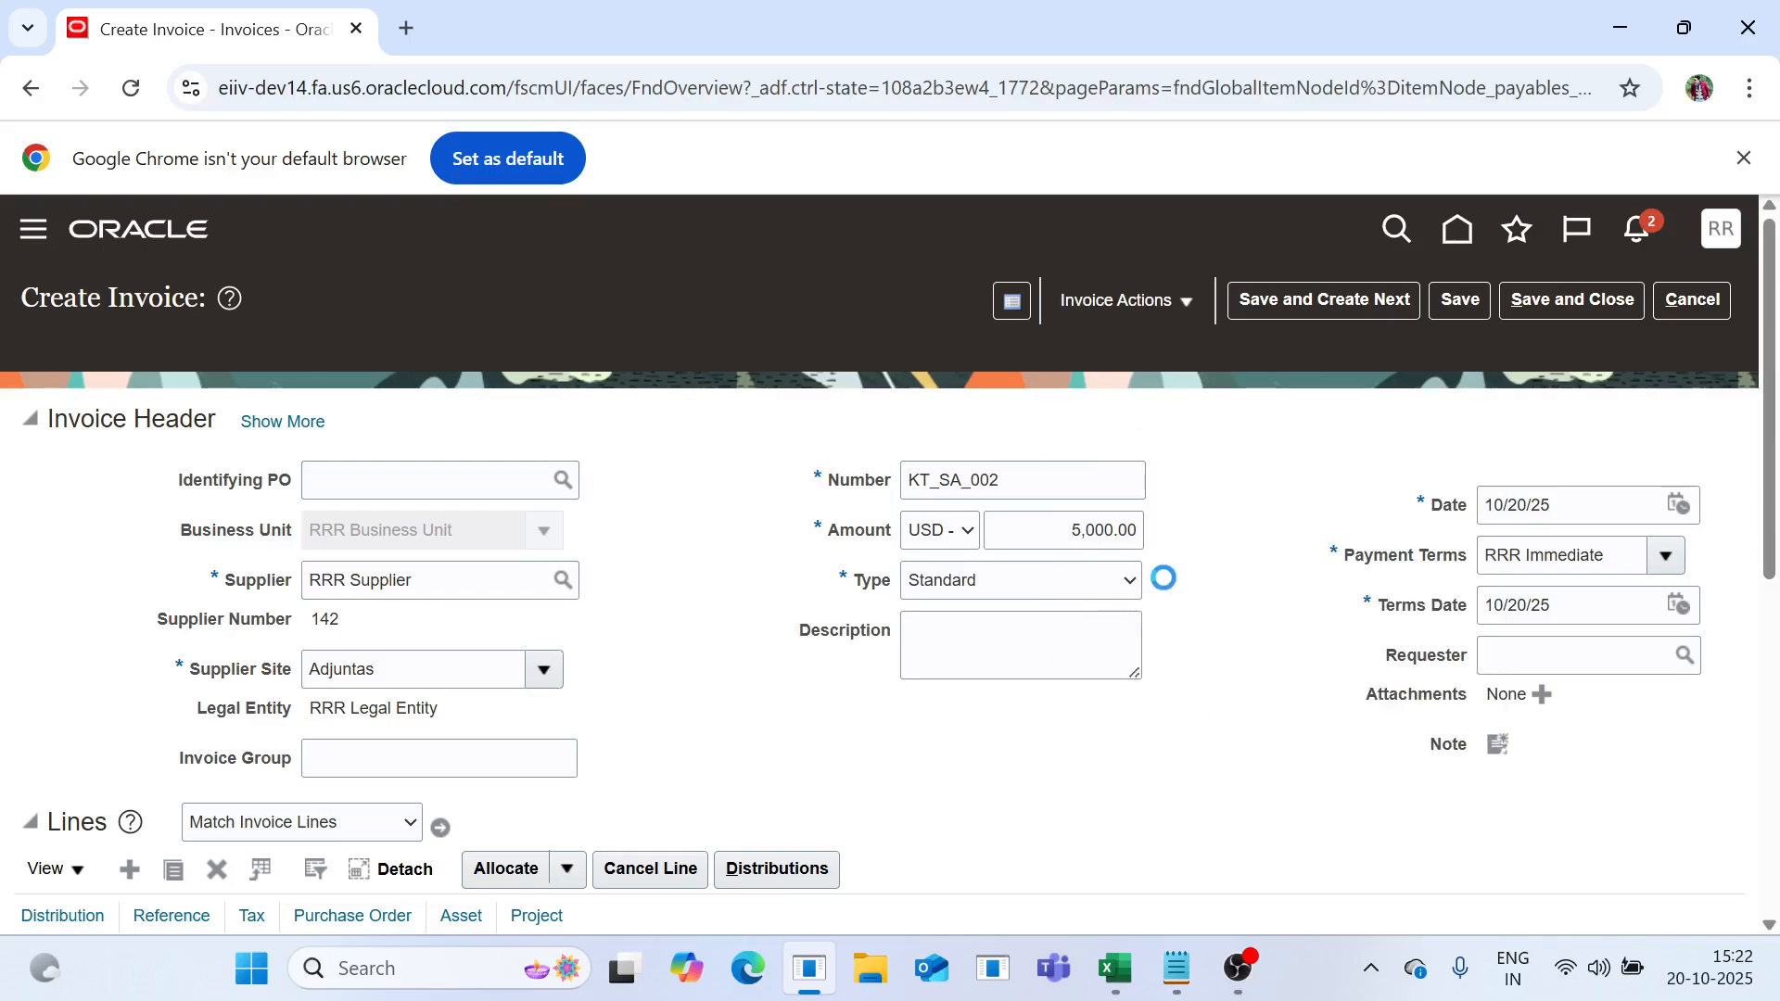
# Post the validated invoice to the ledger, dismiss the confirmation, and save and close the invoice.
pyautogui.click(1122, 298)
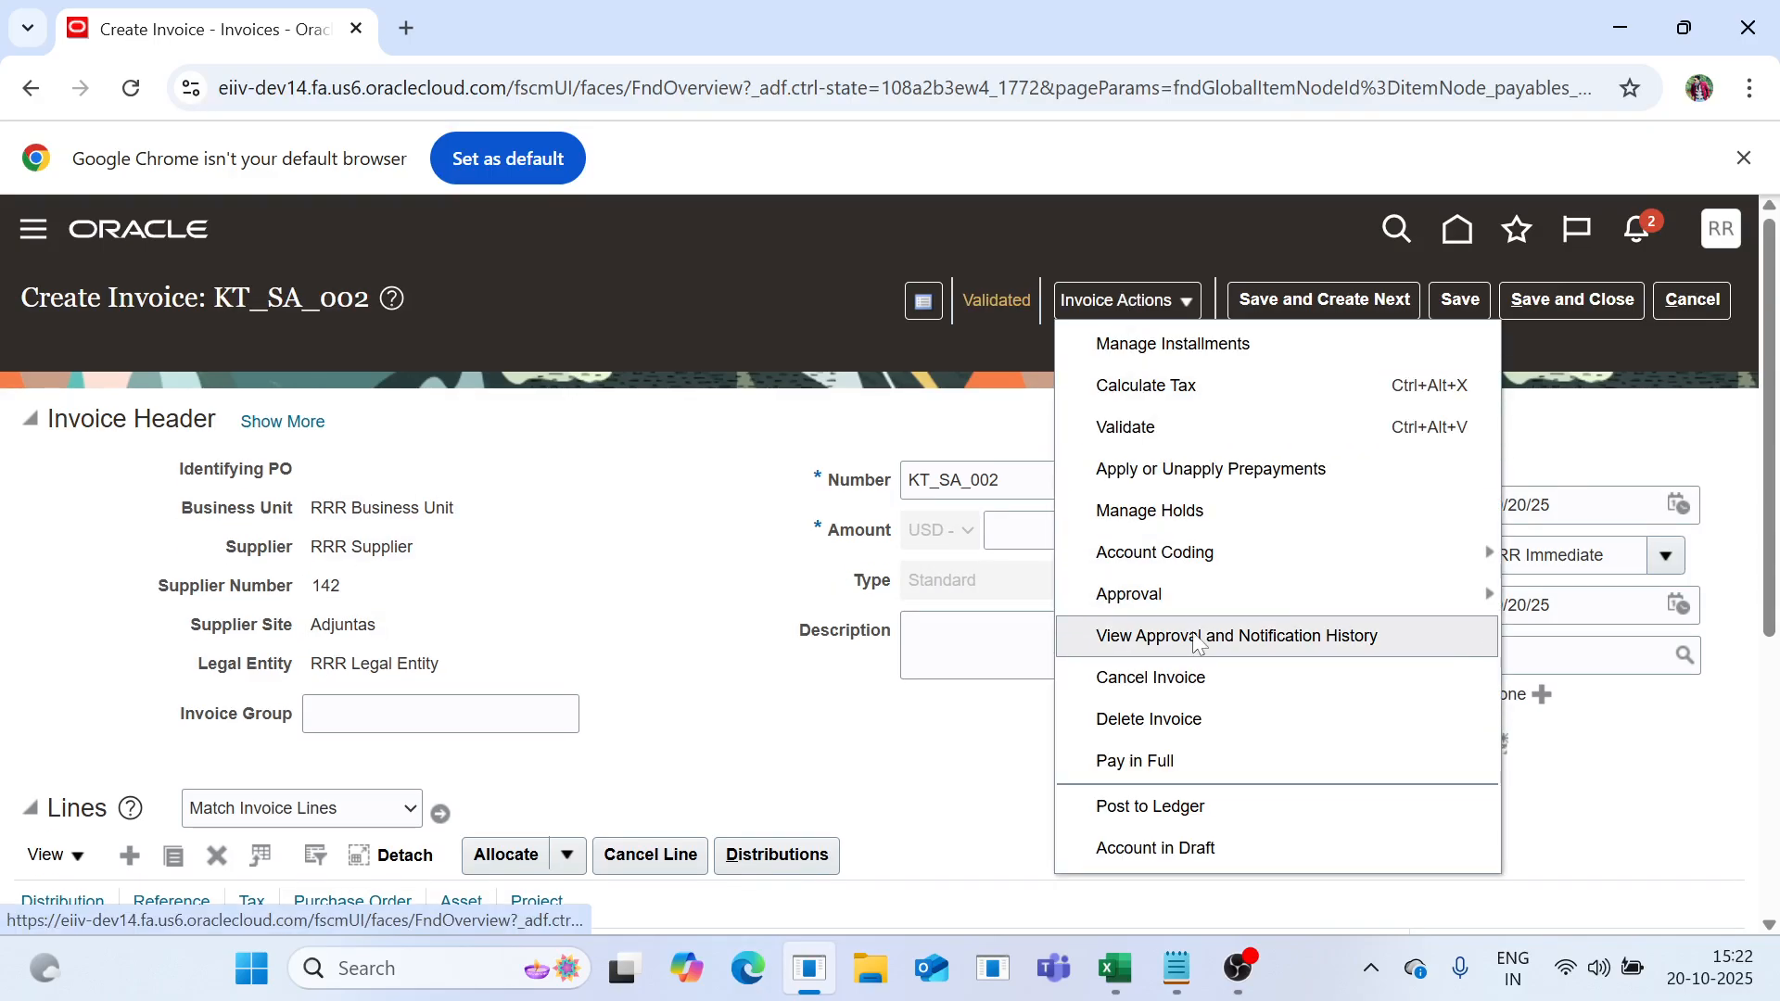
pyautogui.click(1149, 805)
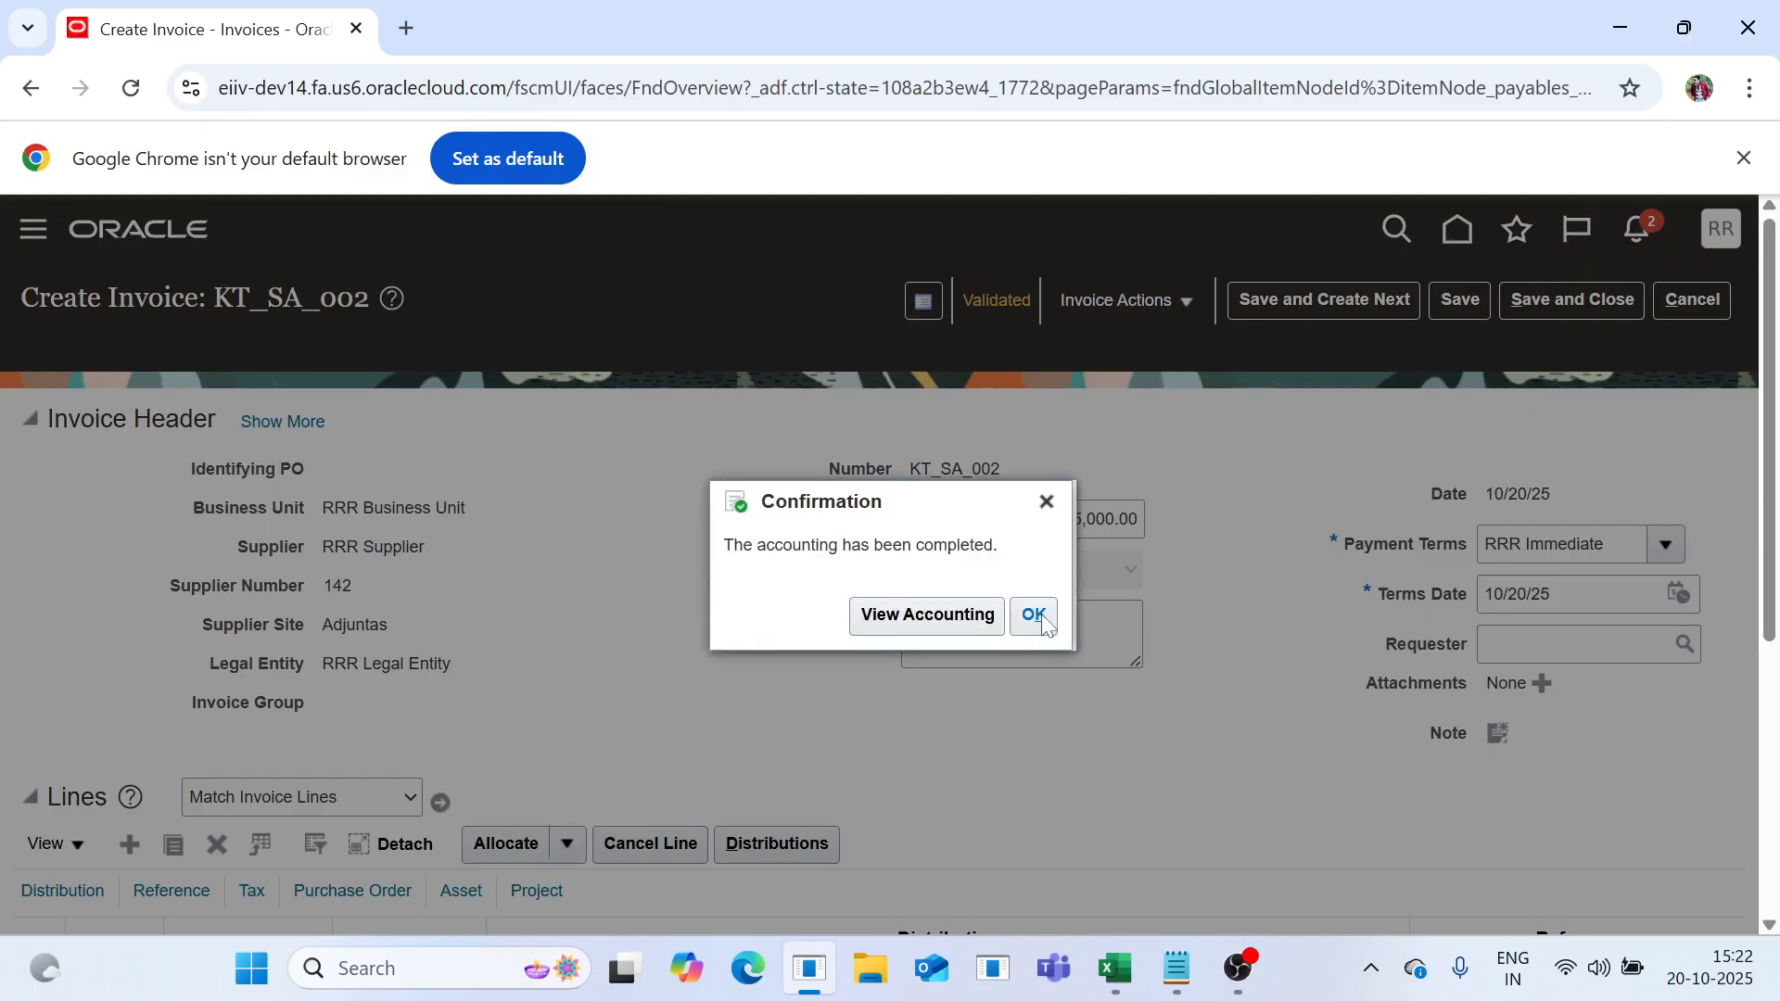
pyautogui.click(1029, 616)
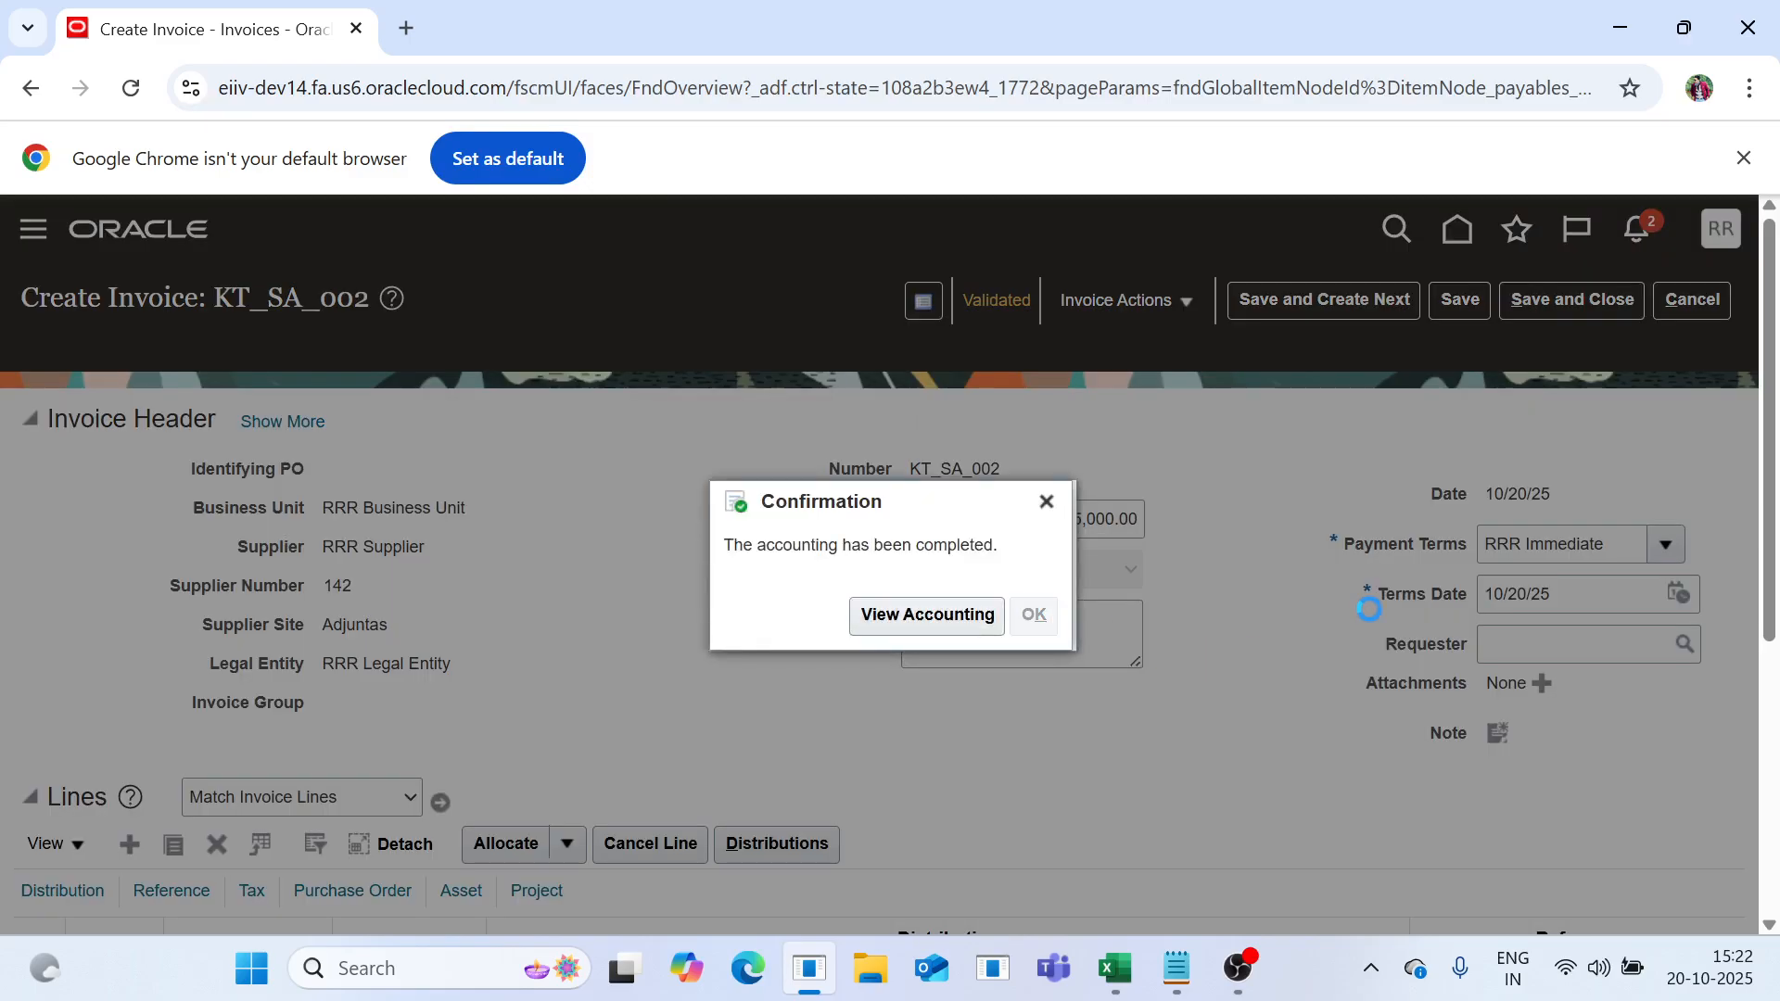
pyautogui.click(1590, 306)
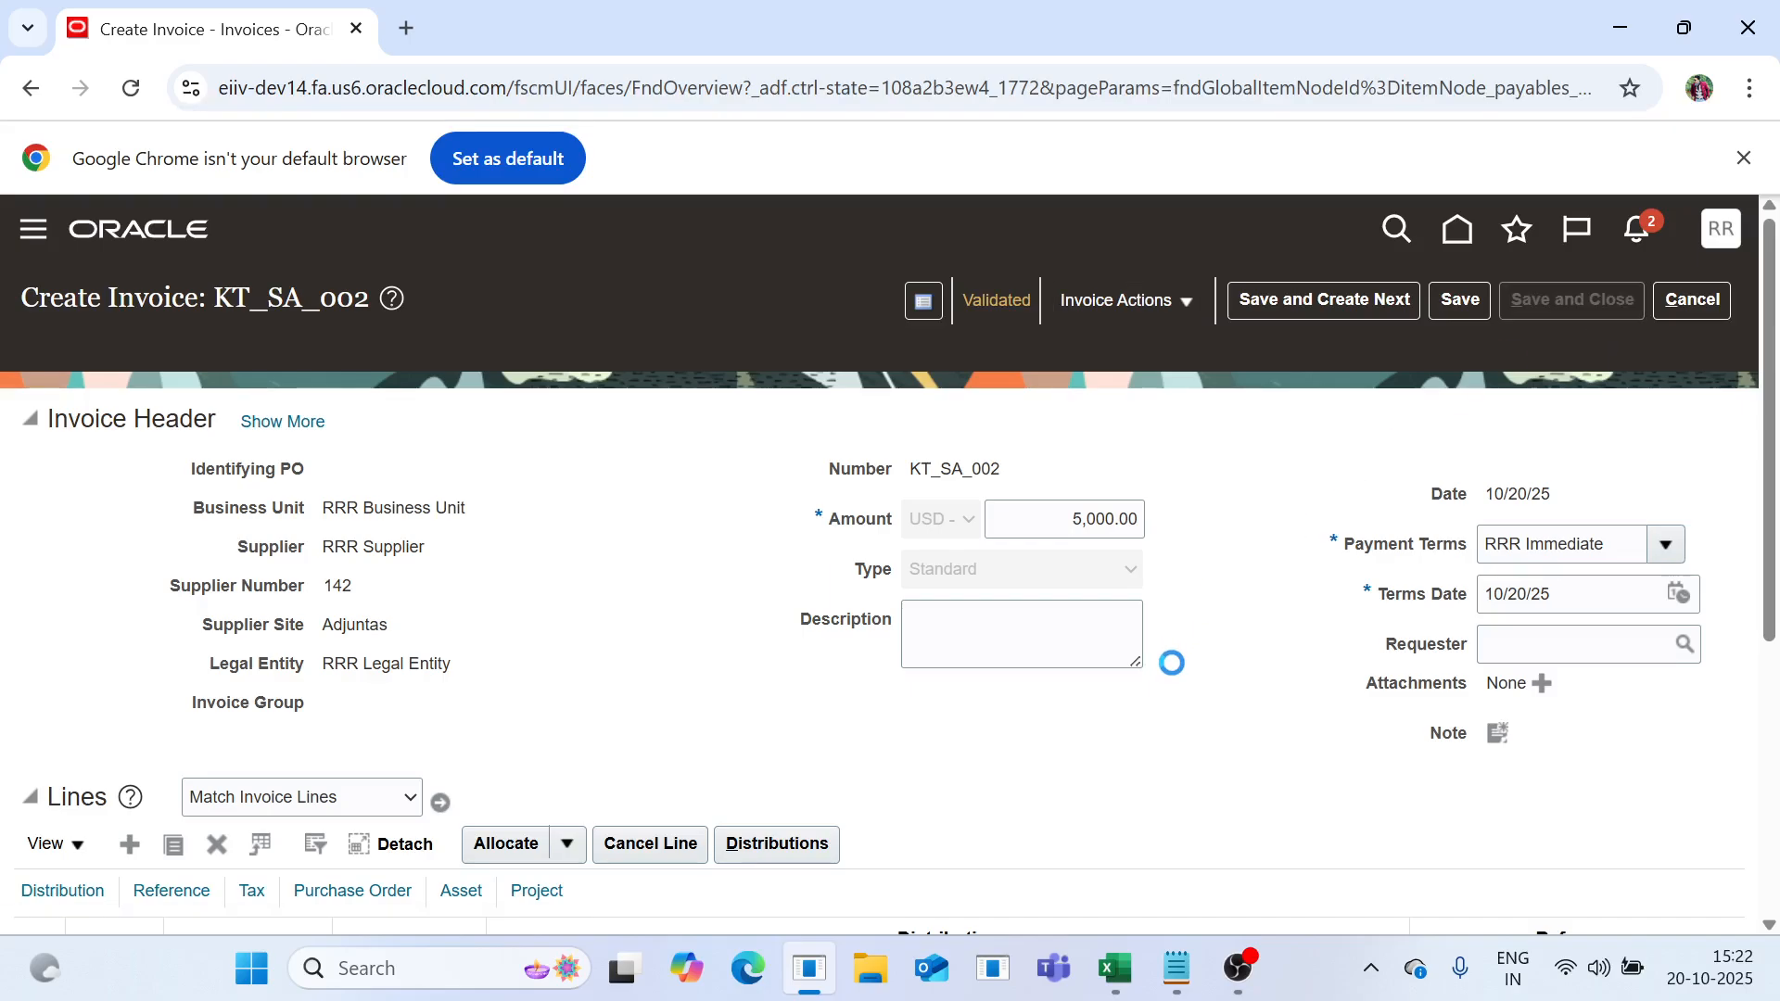
pyautogui.scroll(-3, 1629, 346)
pyautogui.scroll(3, 1629, 345)
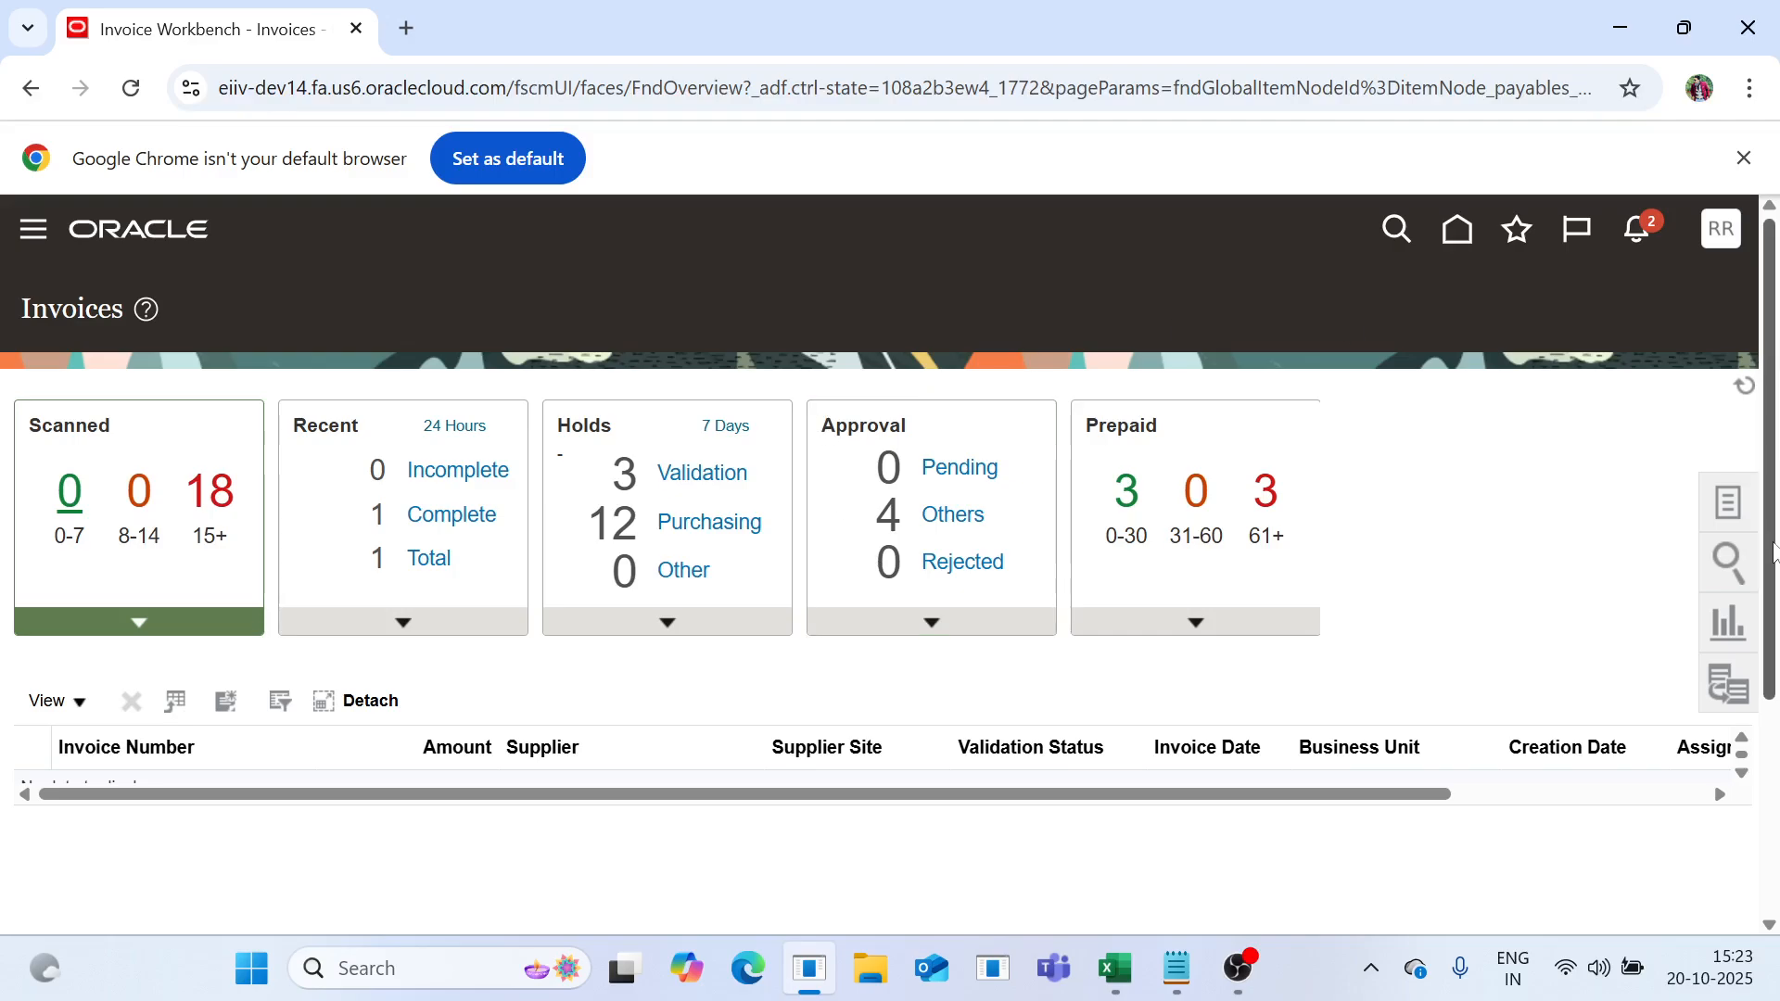
# Submit the Create Mass Additions process with accounting date 10/20/25 and asset book RRR ASSET BOOK.
pyautogui.click(1732, 503)
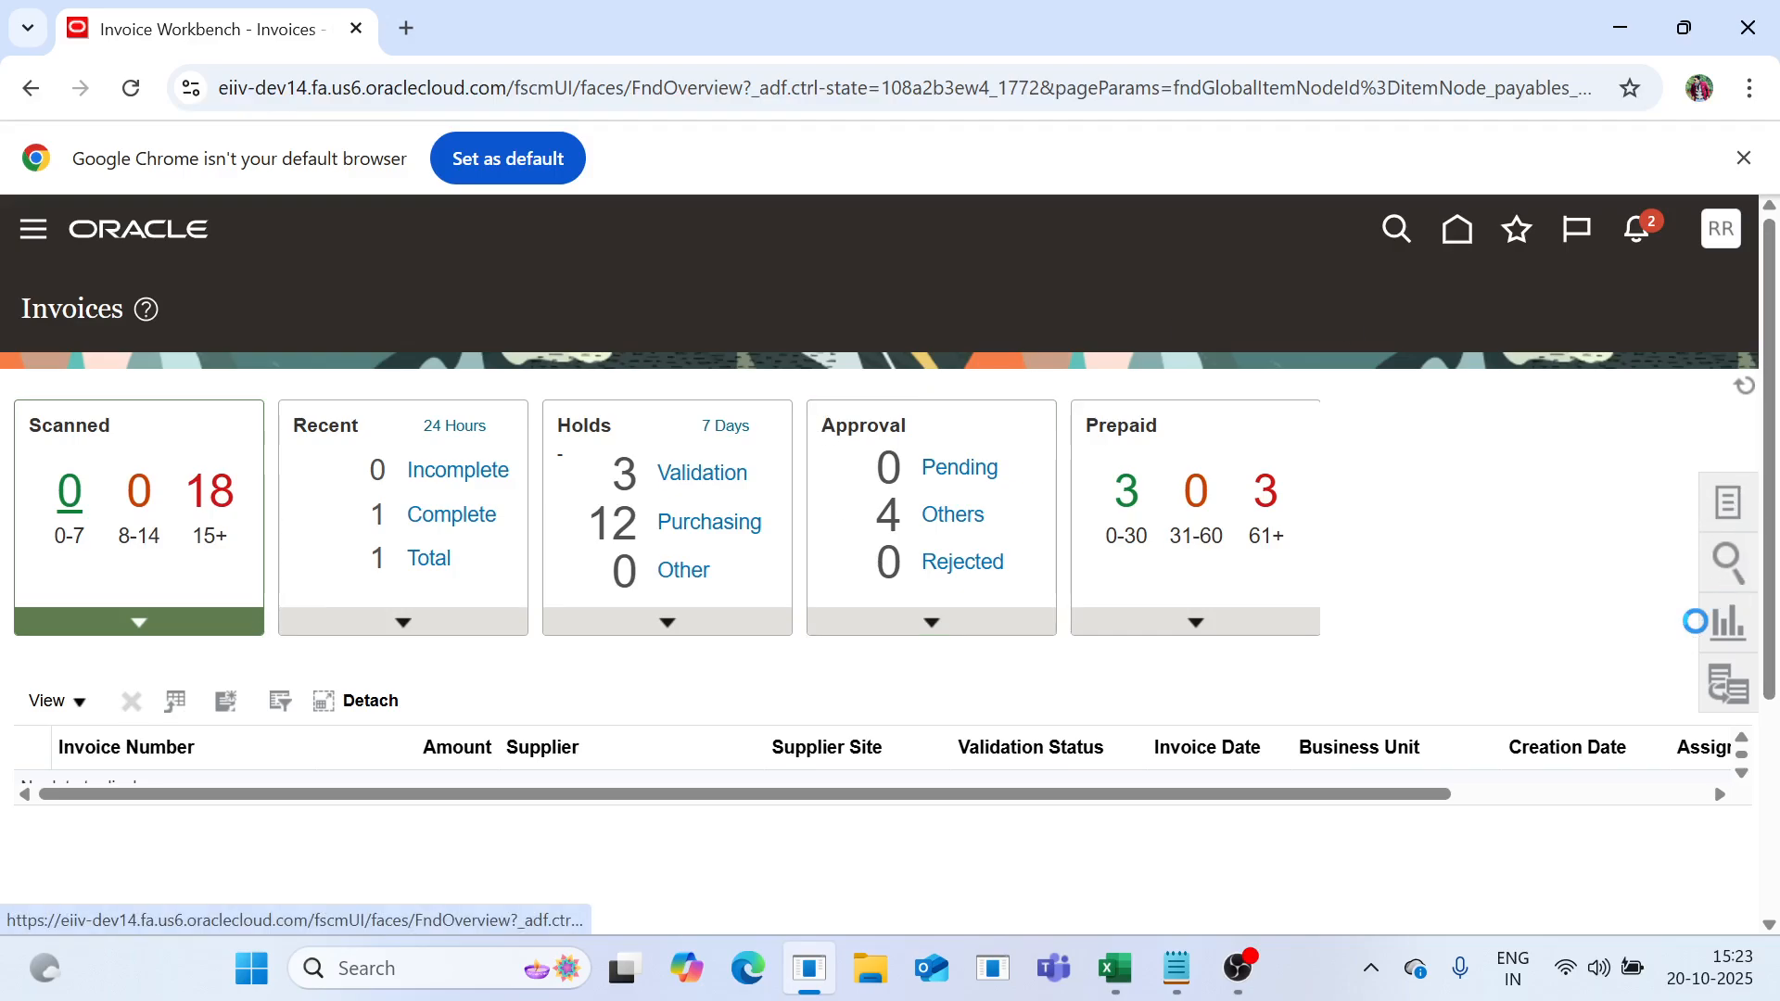
pyautogui.scroll(-1, 1641, 686)
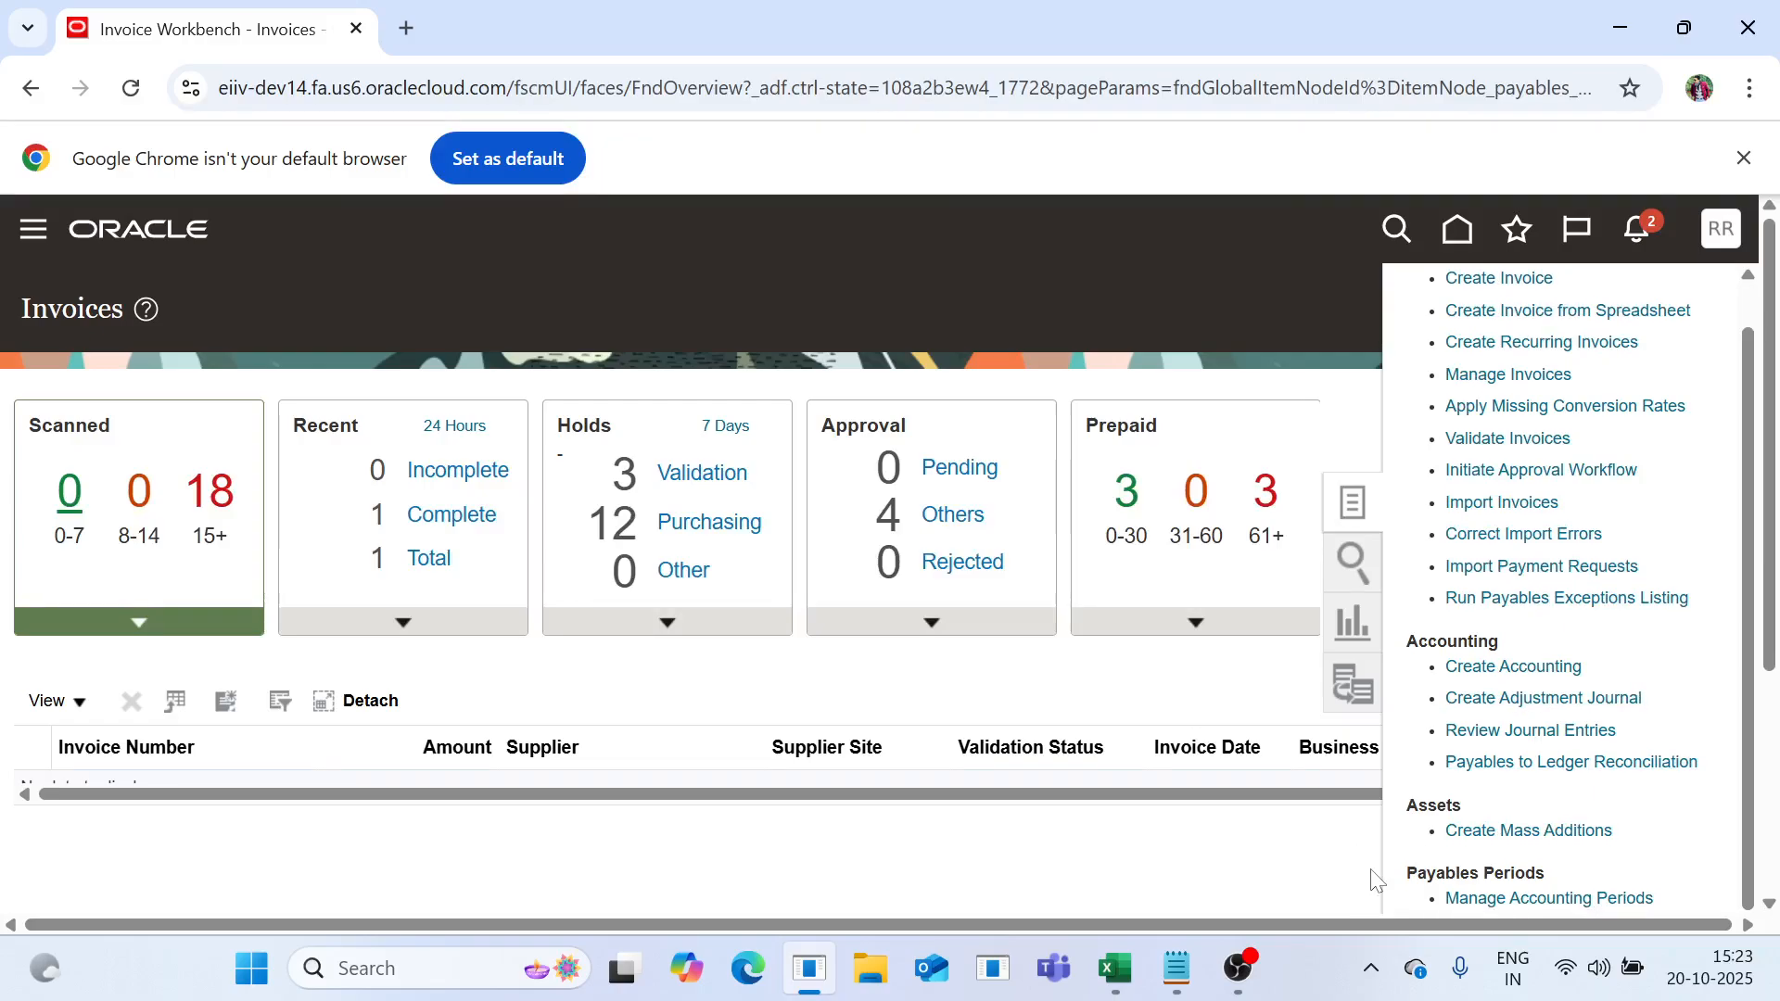
pyautogui.click(1482, 835)
pyautogui.click(560, 751)
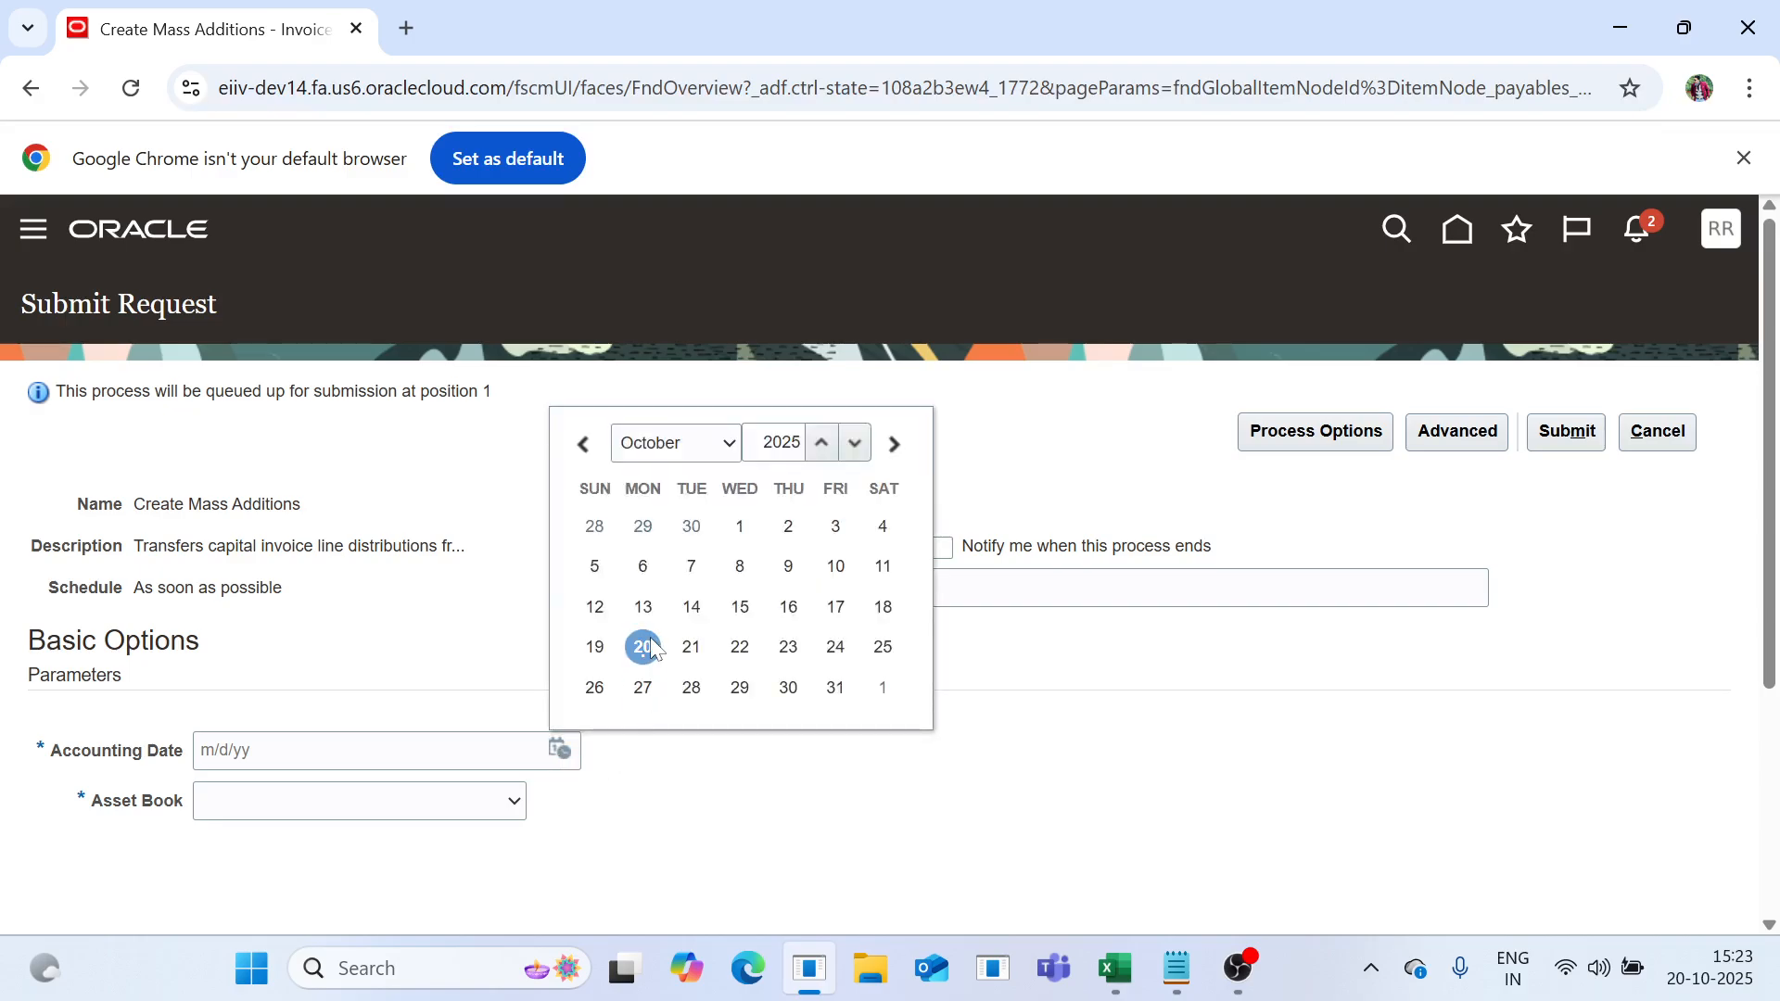
pyautogui.click(644, 643)
pyautogui.click(448, 815)
pyautogui.scroll(-3, 393, 513)
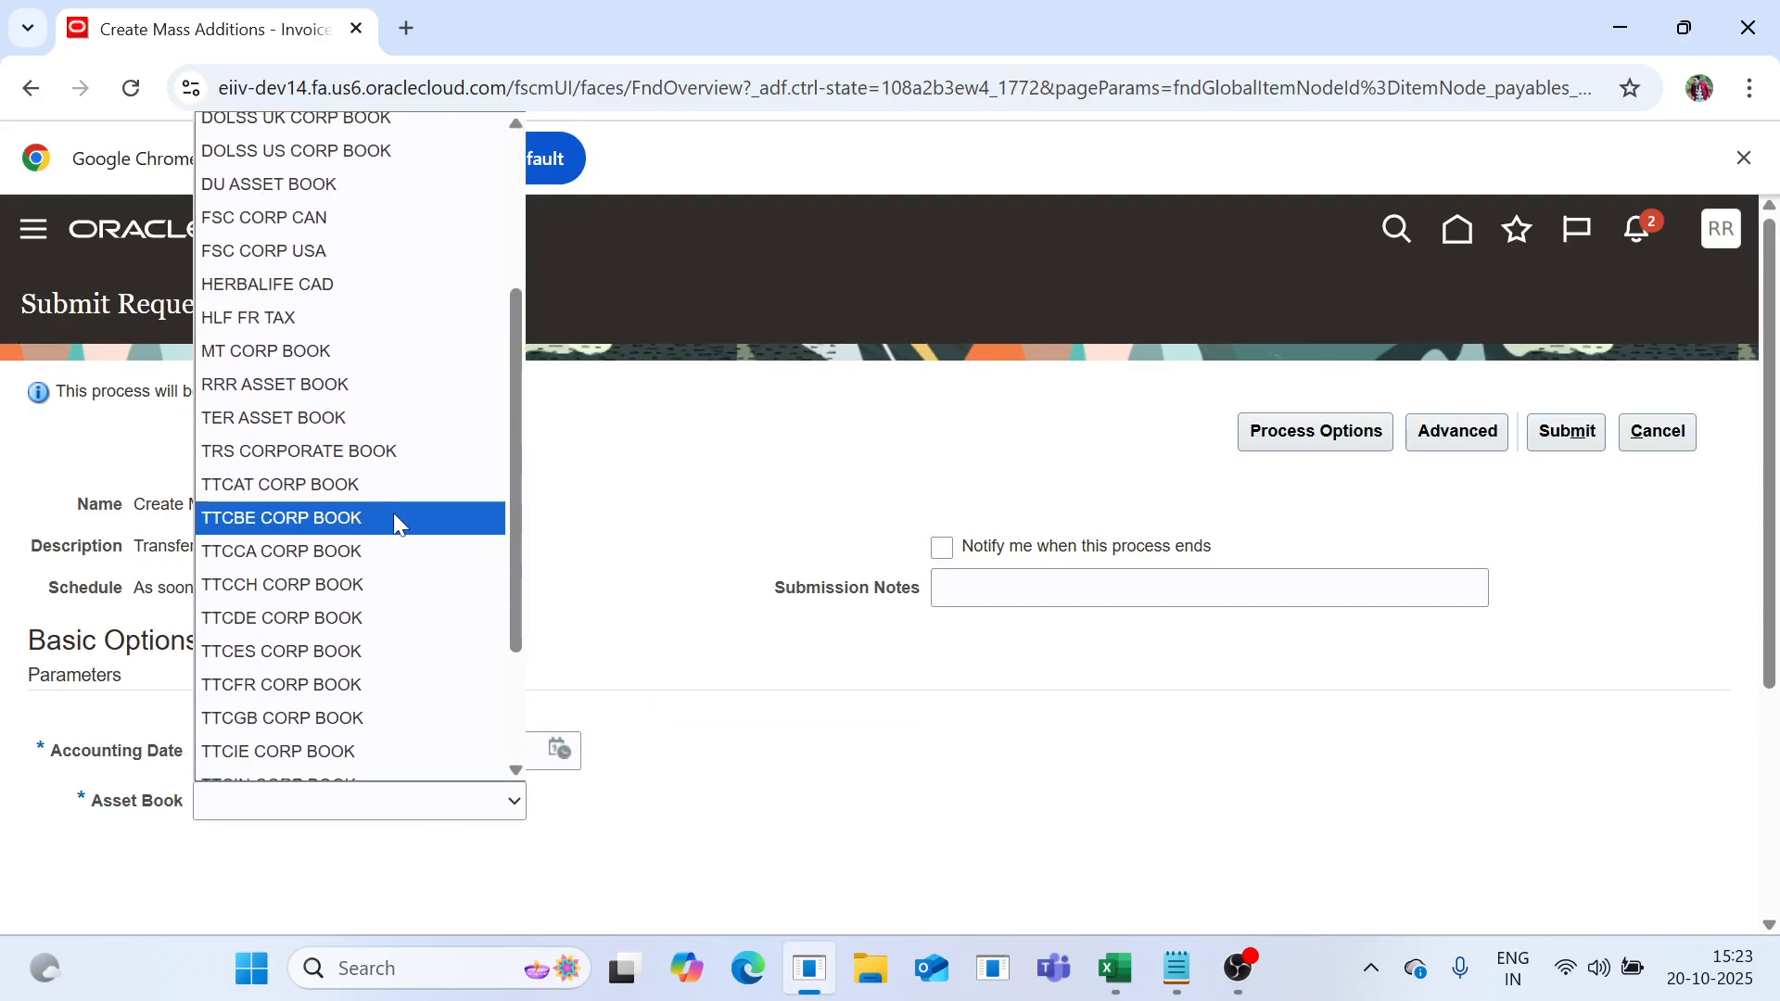
pyautogui.click(299, 389)
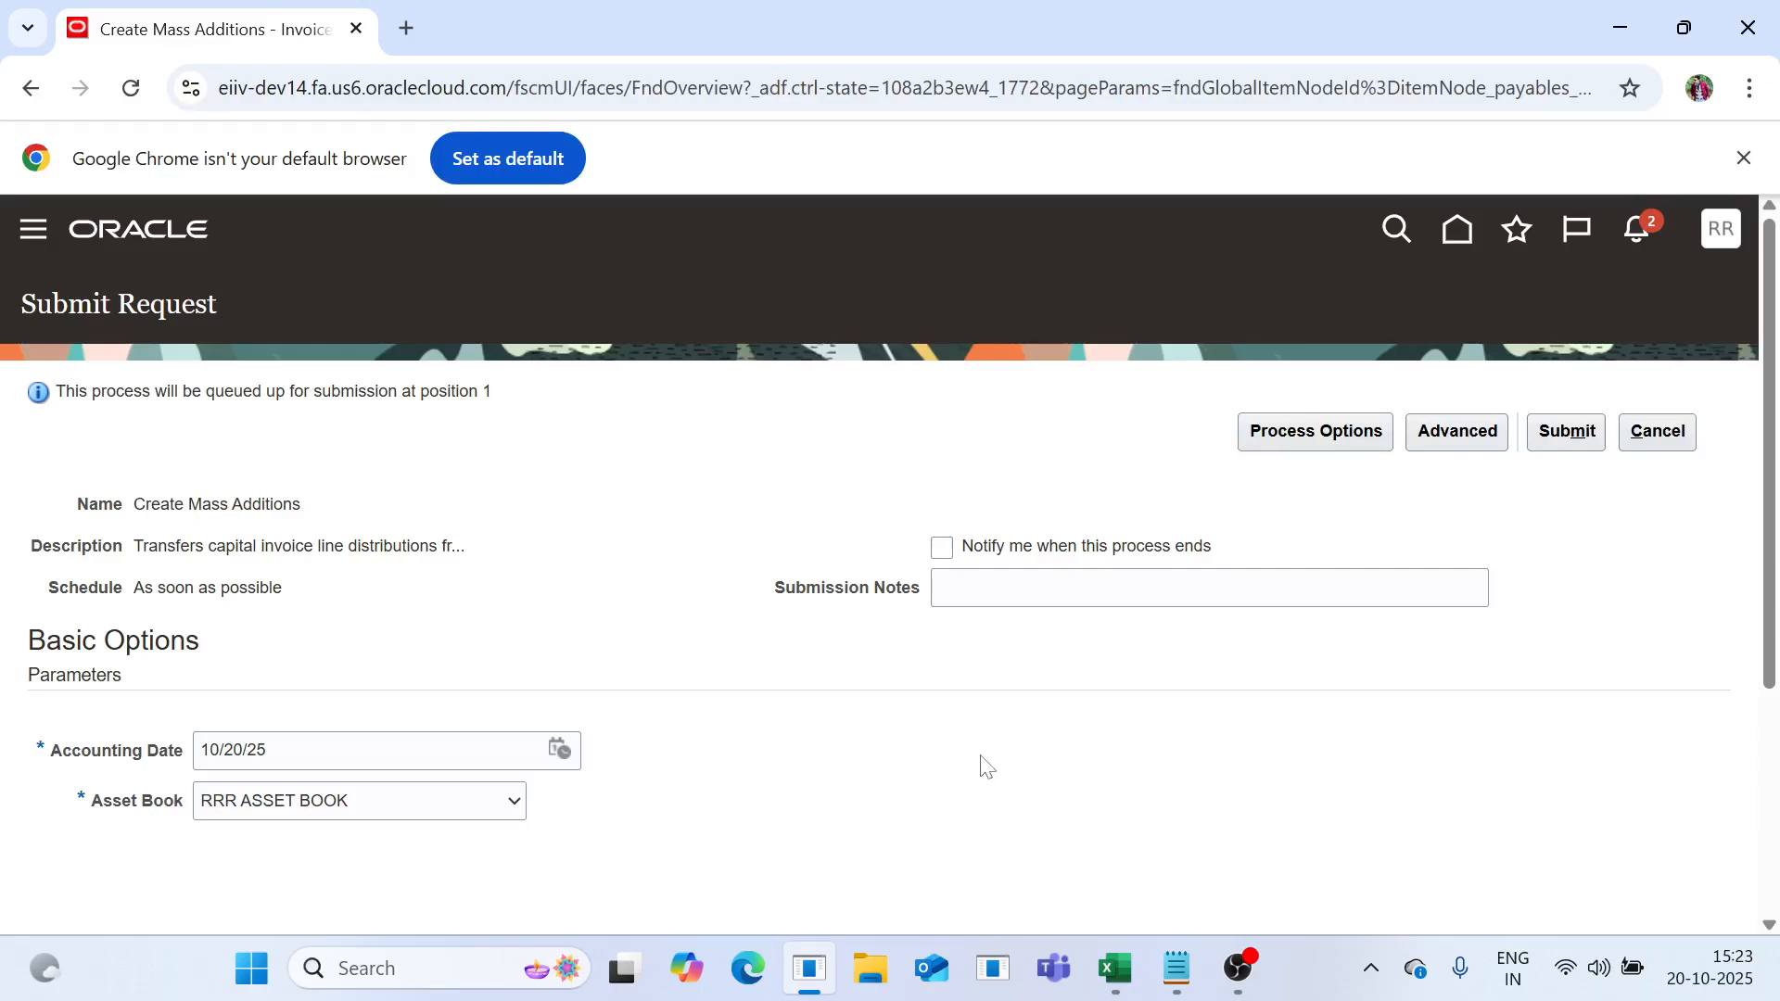
pyautogui.click(1567, 431)
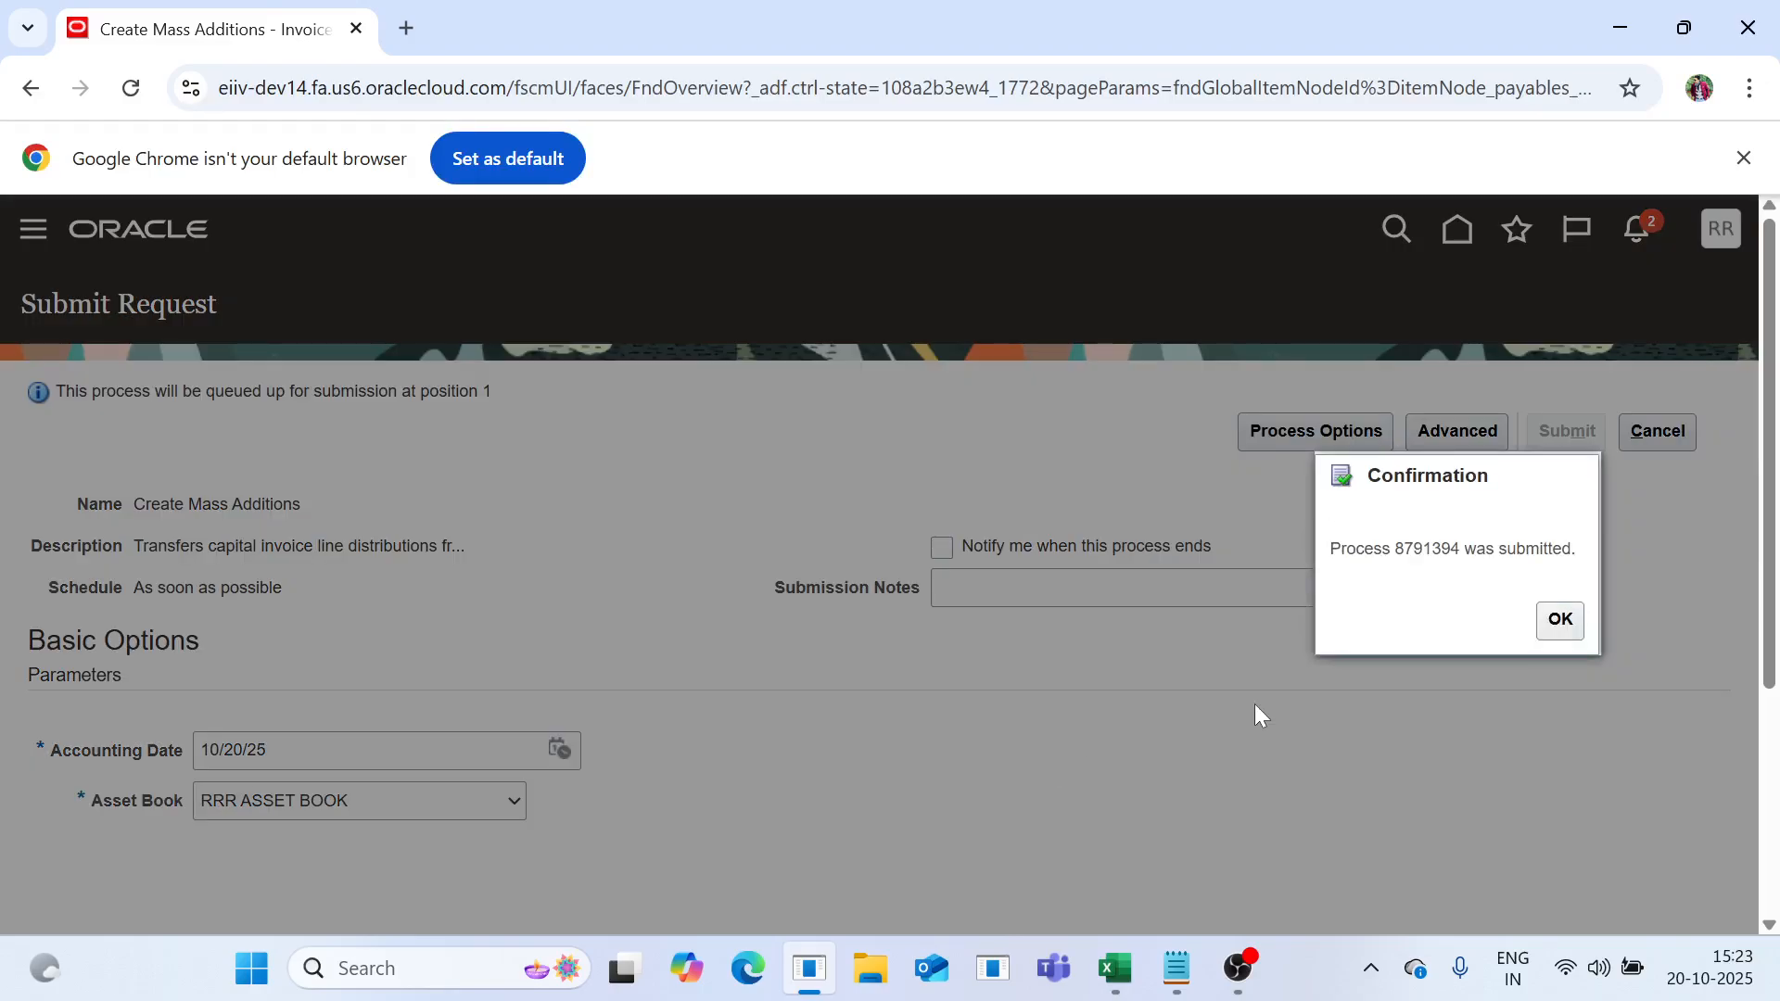
pyautogui.click(1555, 634)
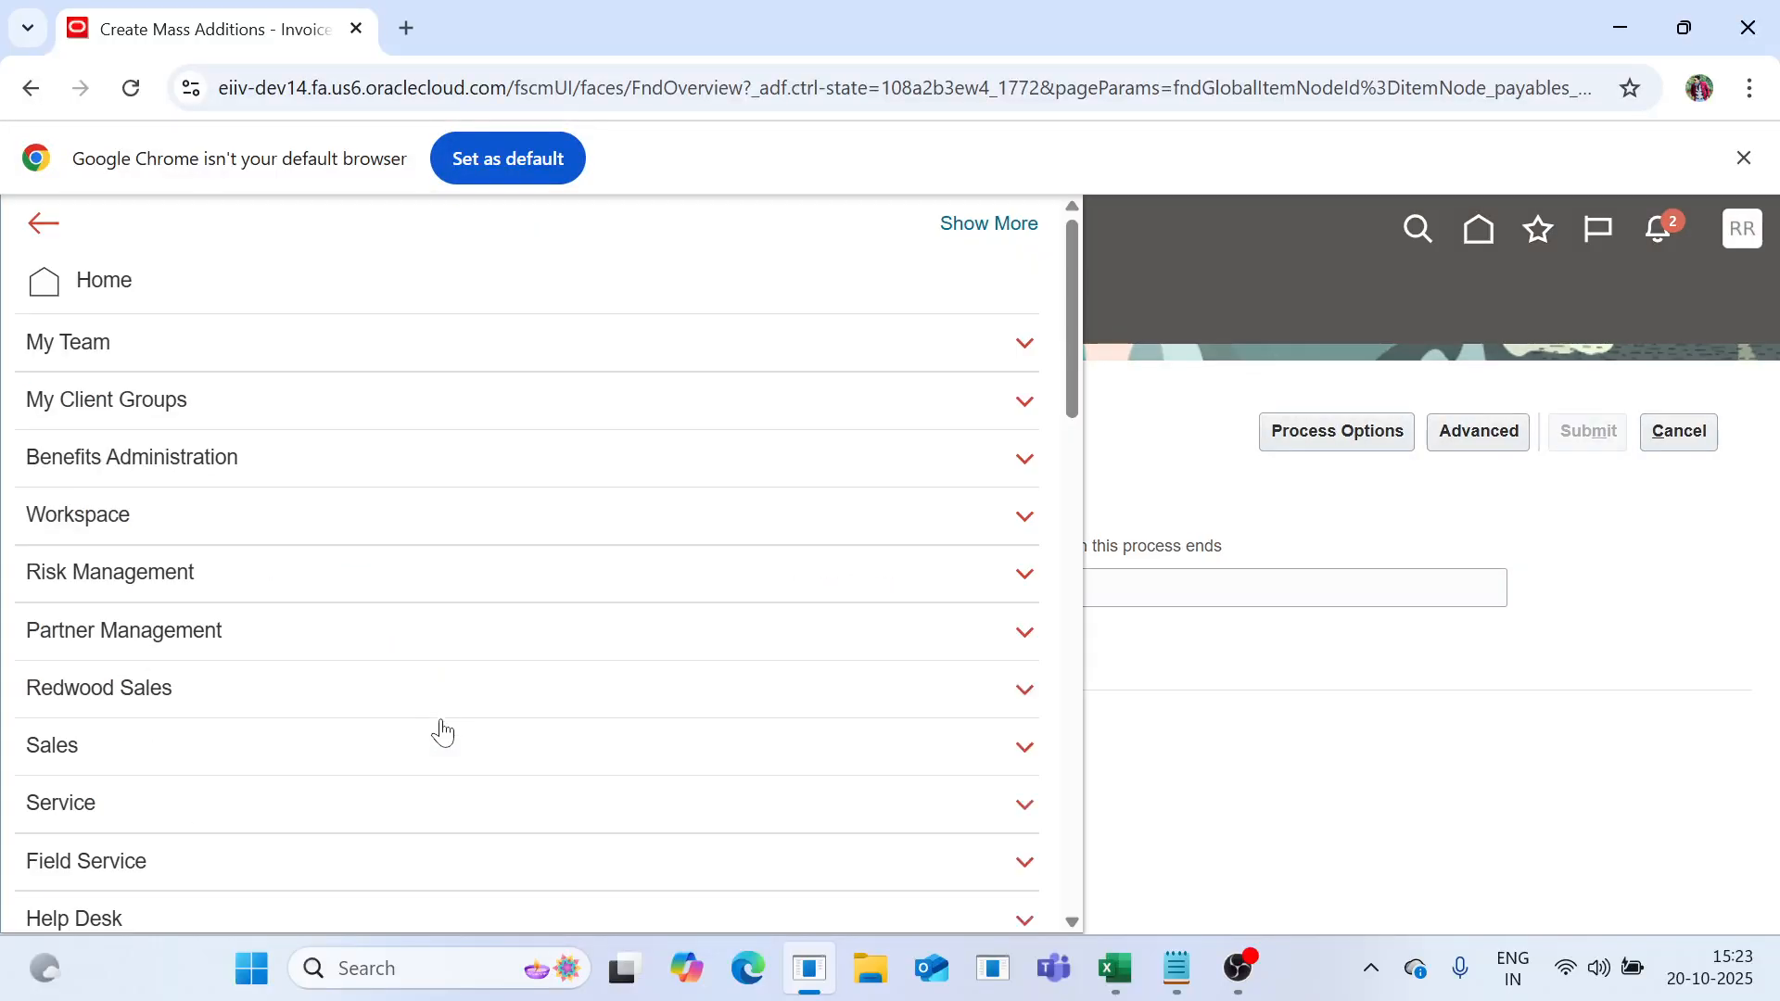
# Go to Scheduled Processes and refresh the list to monitor the Create Mass Additions process and its follow-on processes until they finish.
pyautogui.scroll(-10, 431, 714)
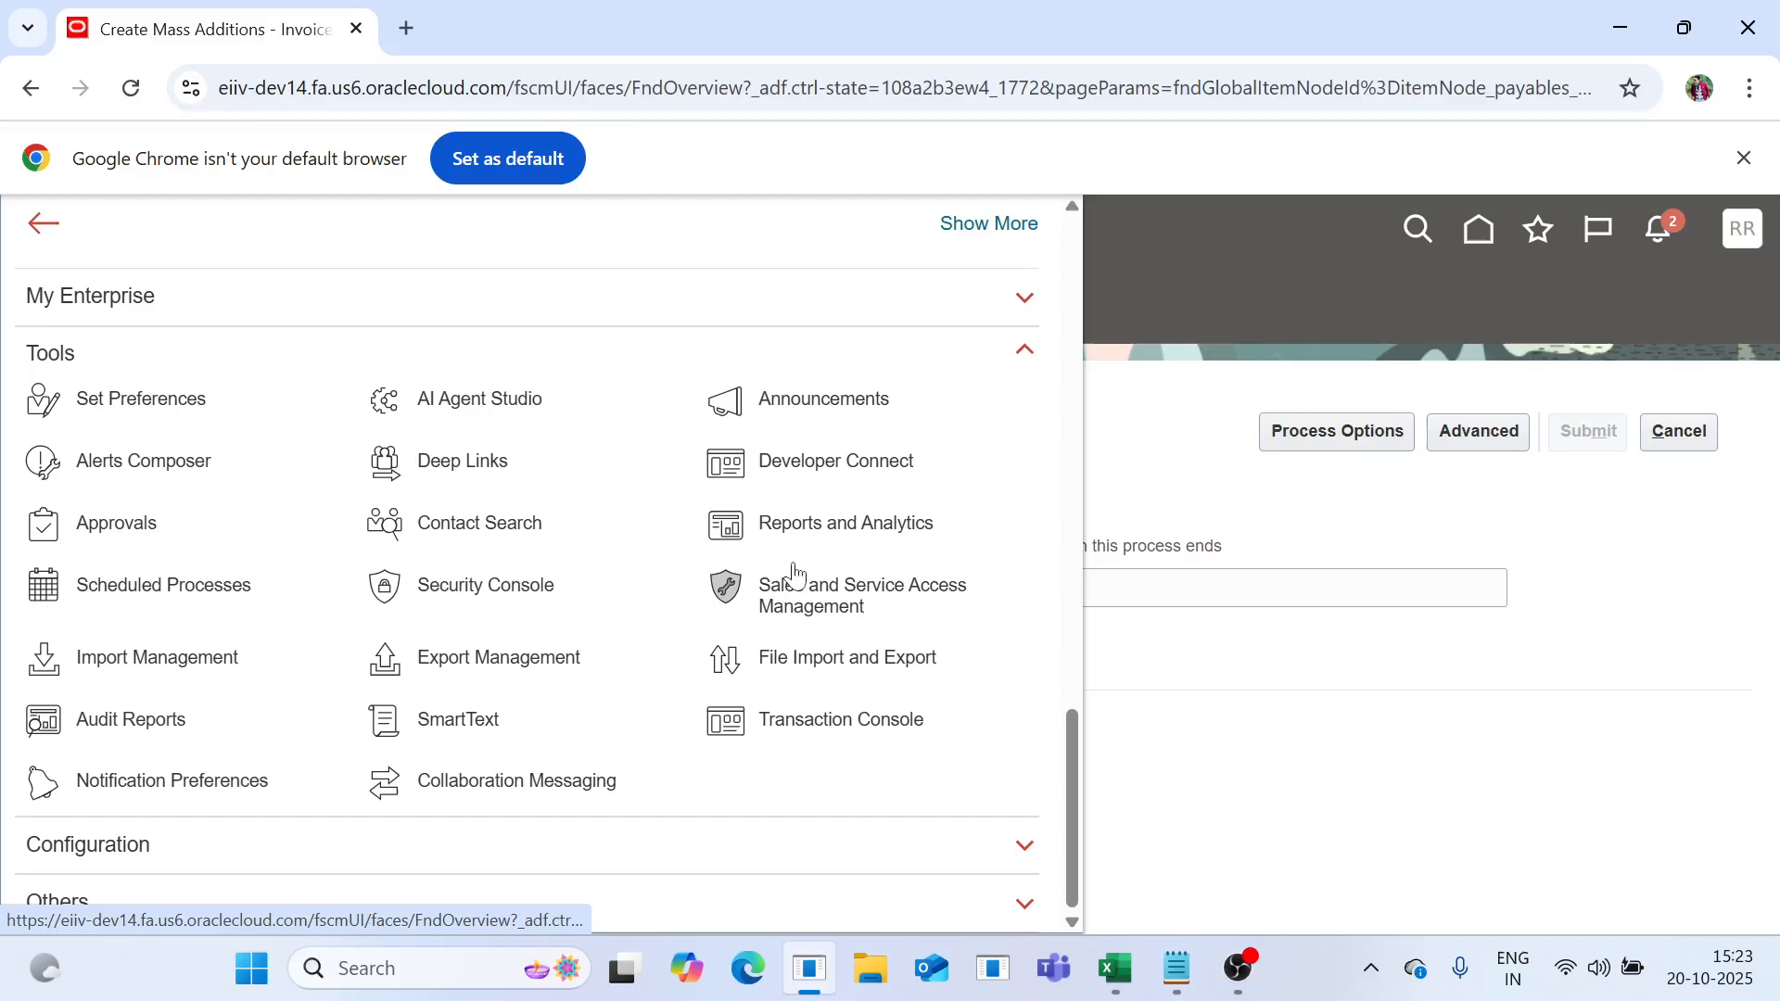
pyautogui.click(68, 587)
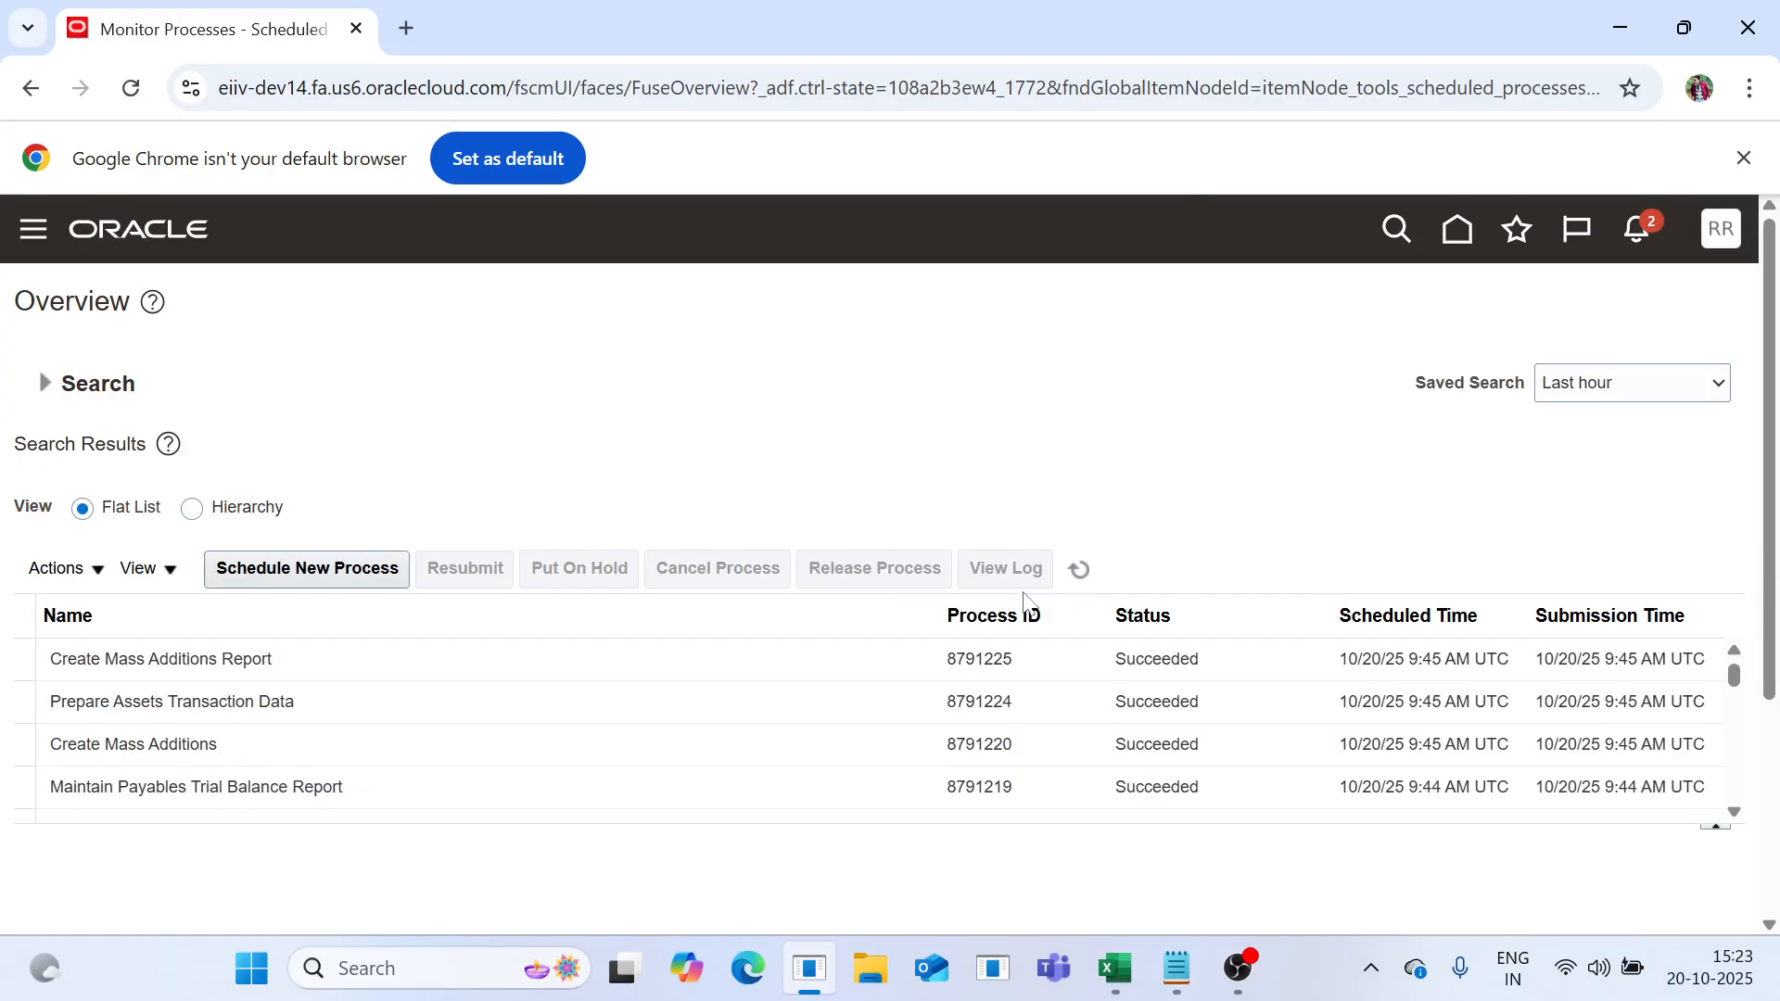
pyautogui.click(1078, 569)
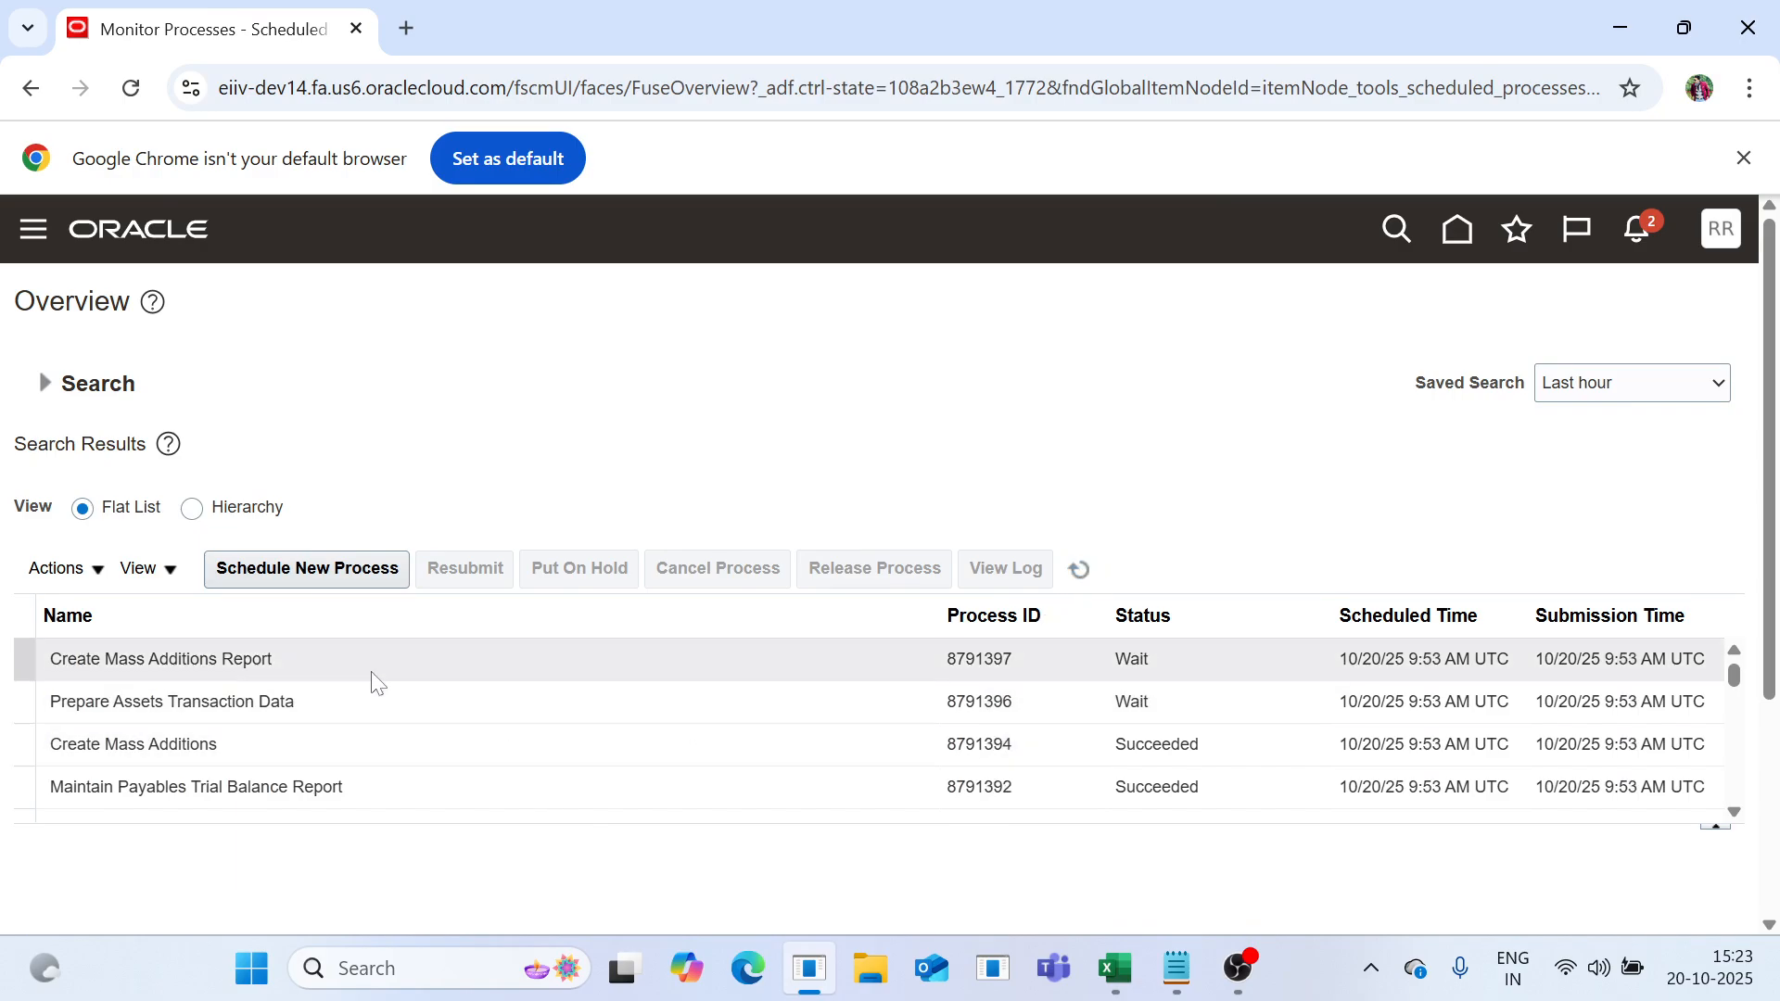
pyautogui.click(1078, 569)
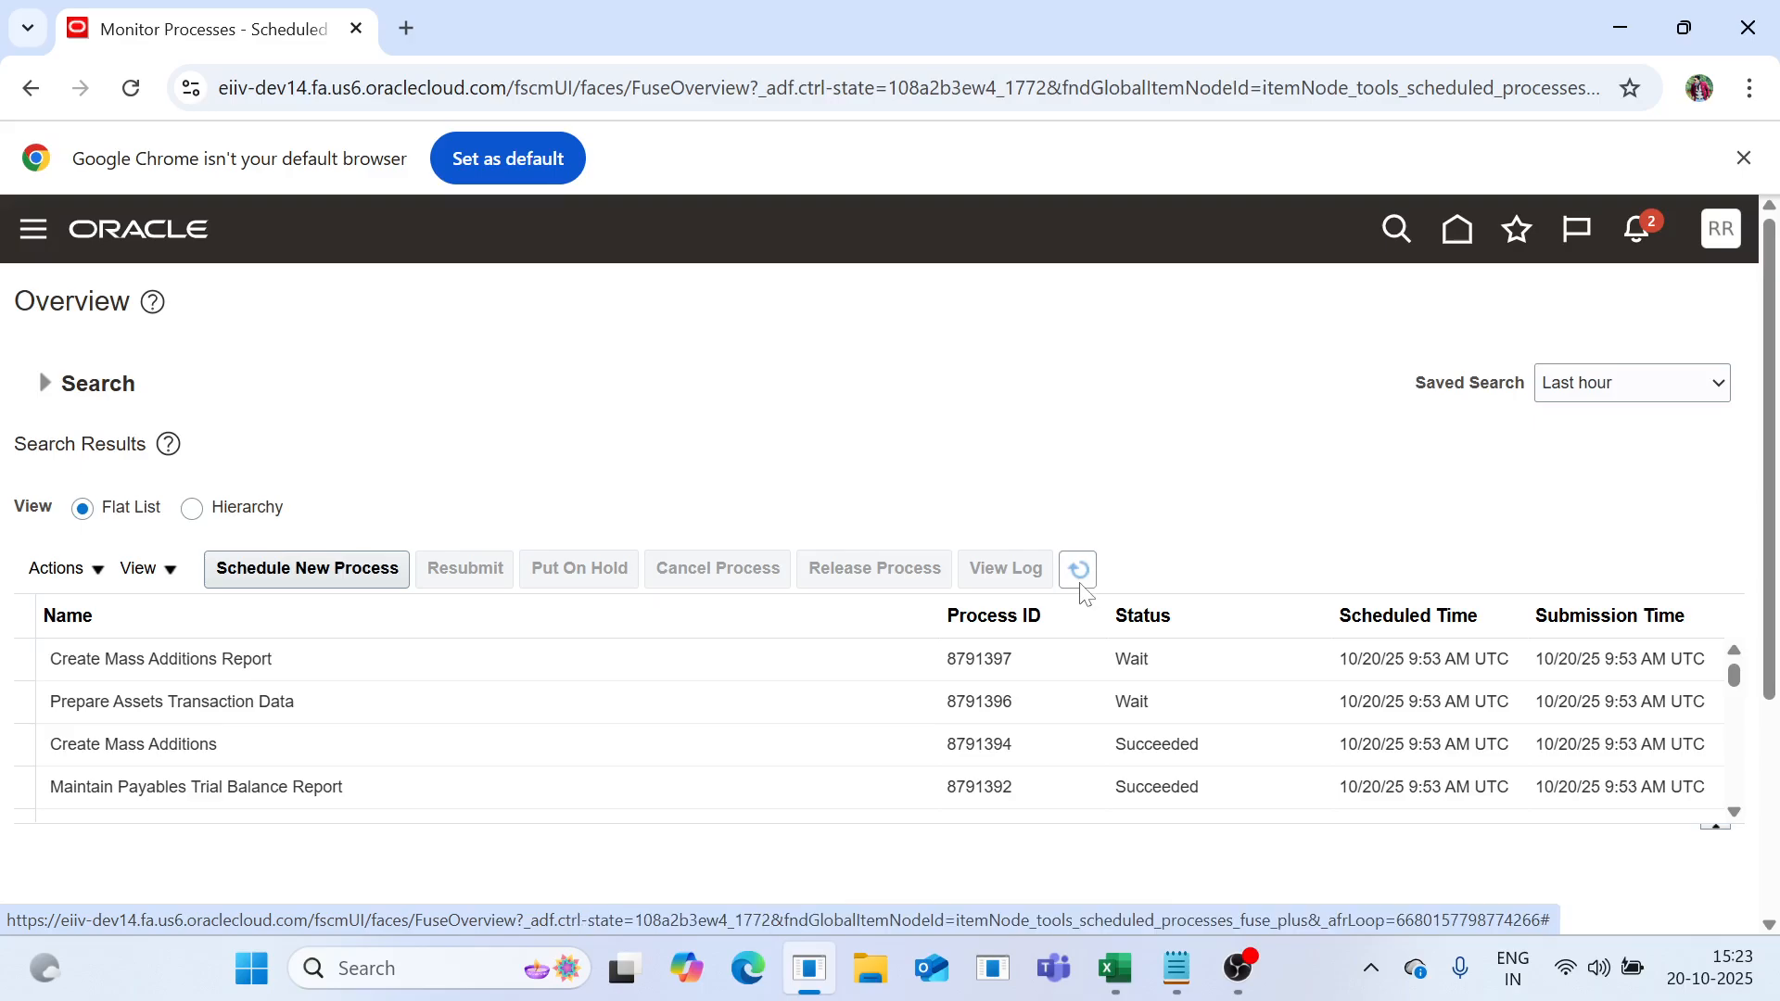
pyautogui.click(1080, 584)
pyautogui.click(1080, 583)
pyautogui.click(1080, 584)
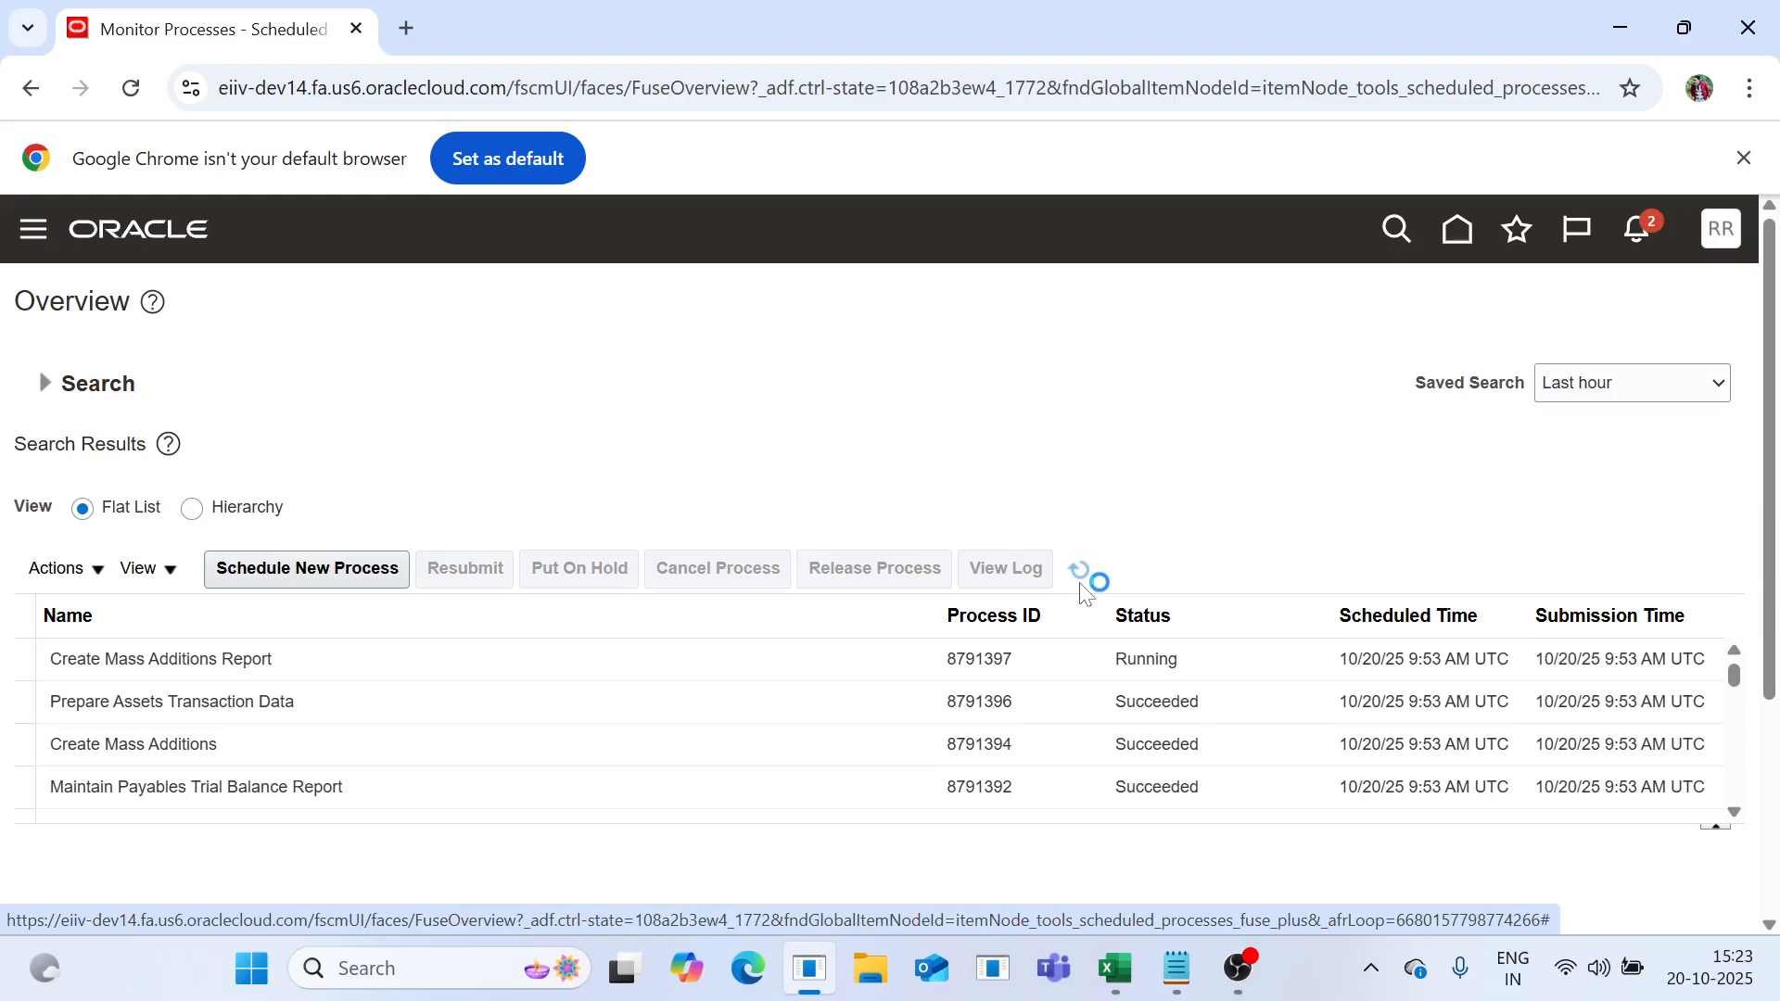
pyautogui.click(1080, 584)
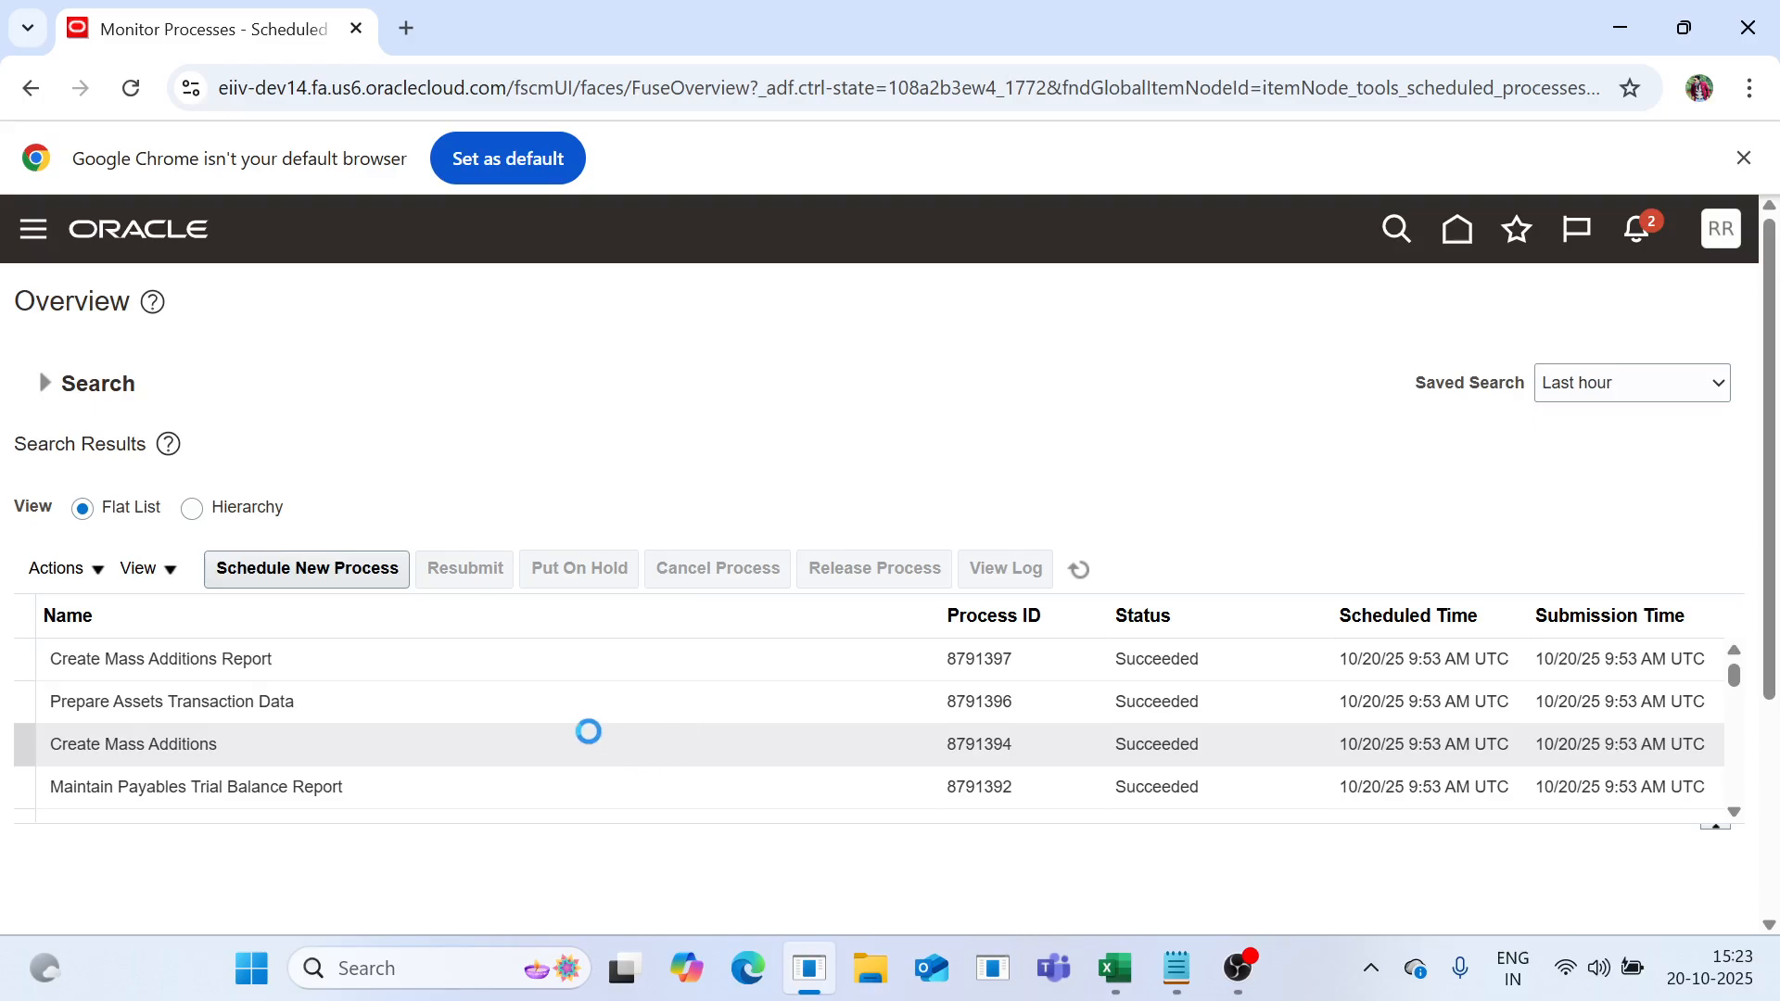
# Go to the Fixed Assets work area and open the incomplete addition KT_SA_002 for editing.
pyautogui.scroll(-10, 521, 727)
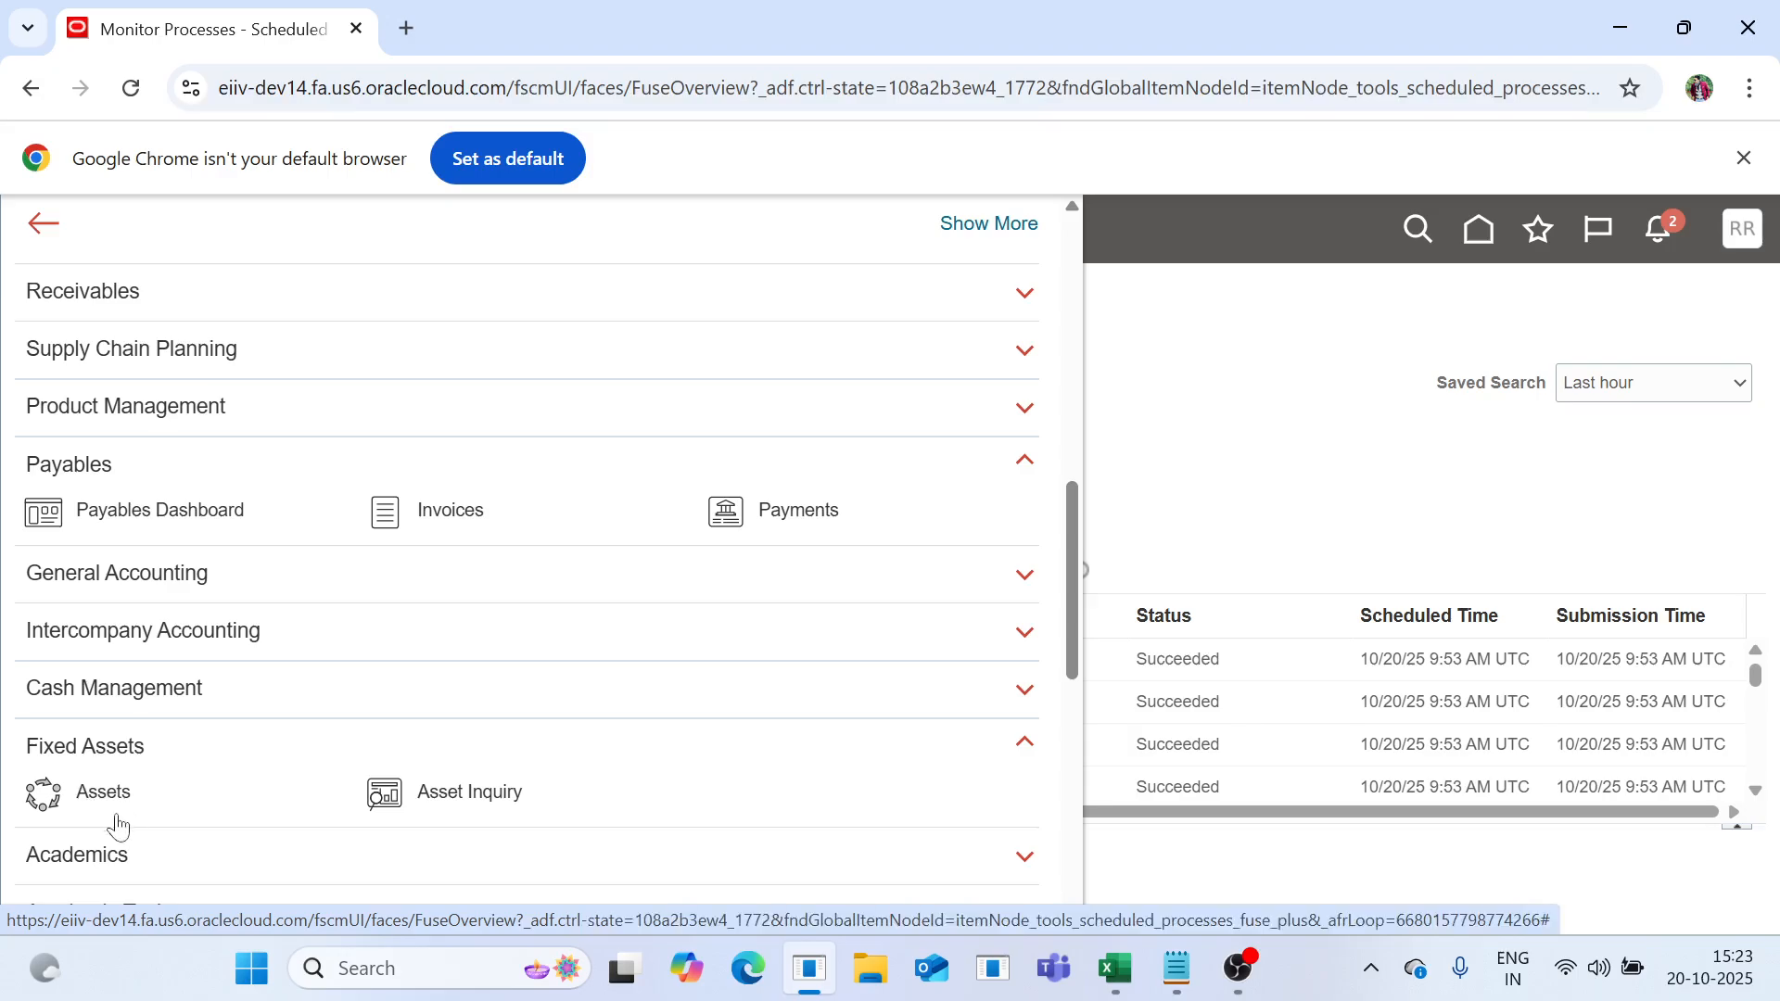
pyautogui.click(51, 795)
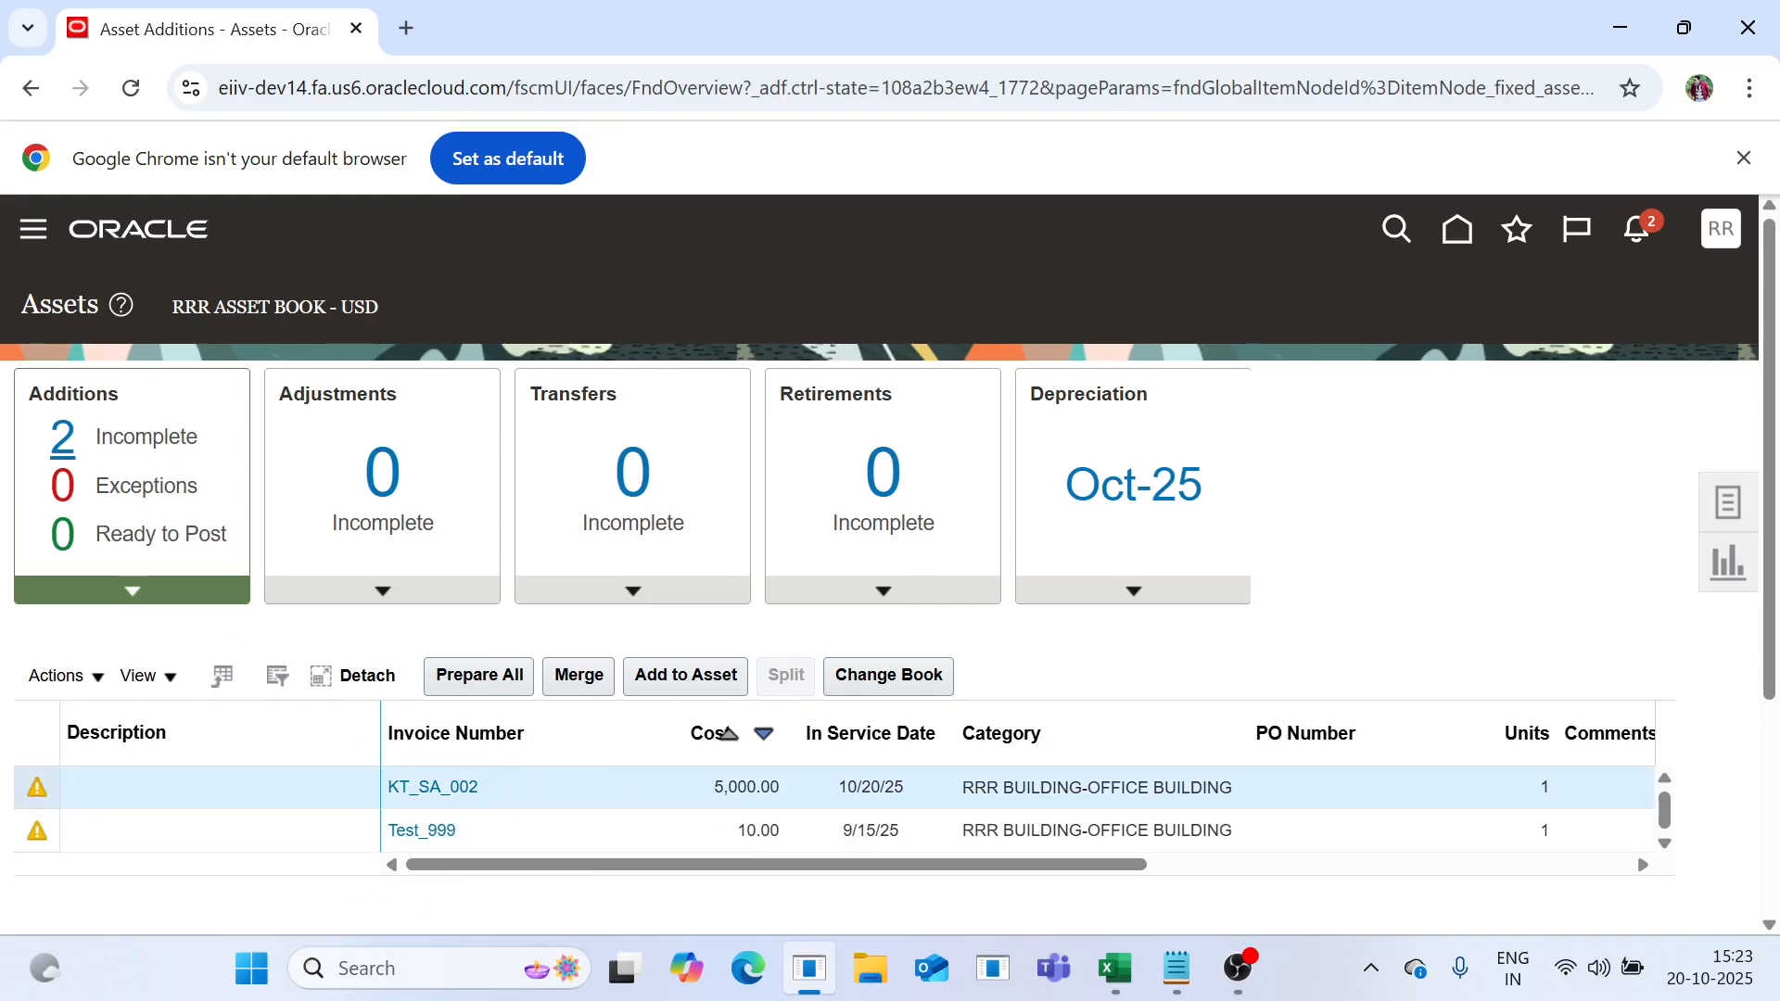
pyautogui.click(57, 676)
pyautogui.click(79, 765)
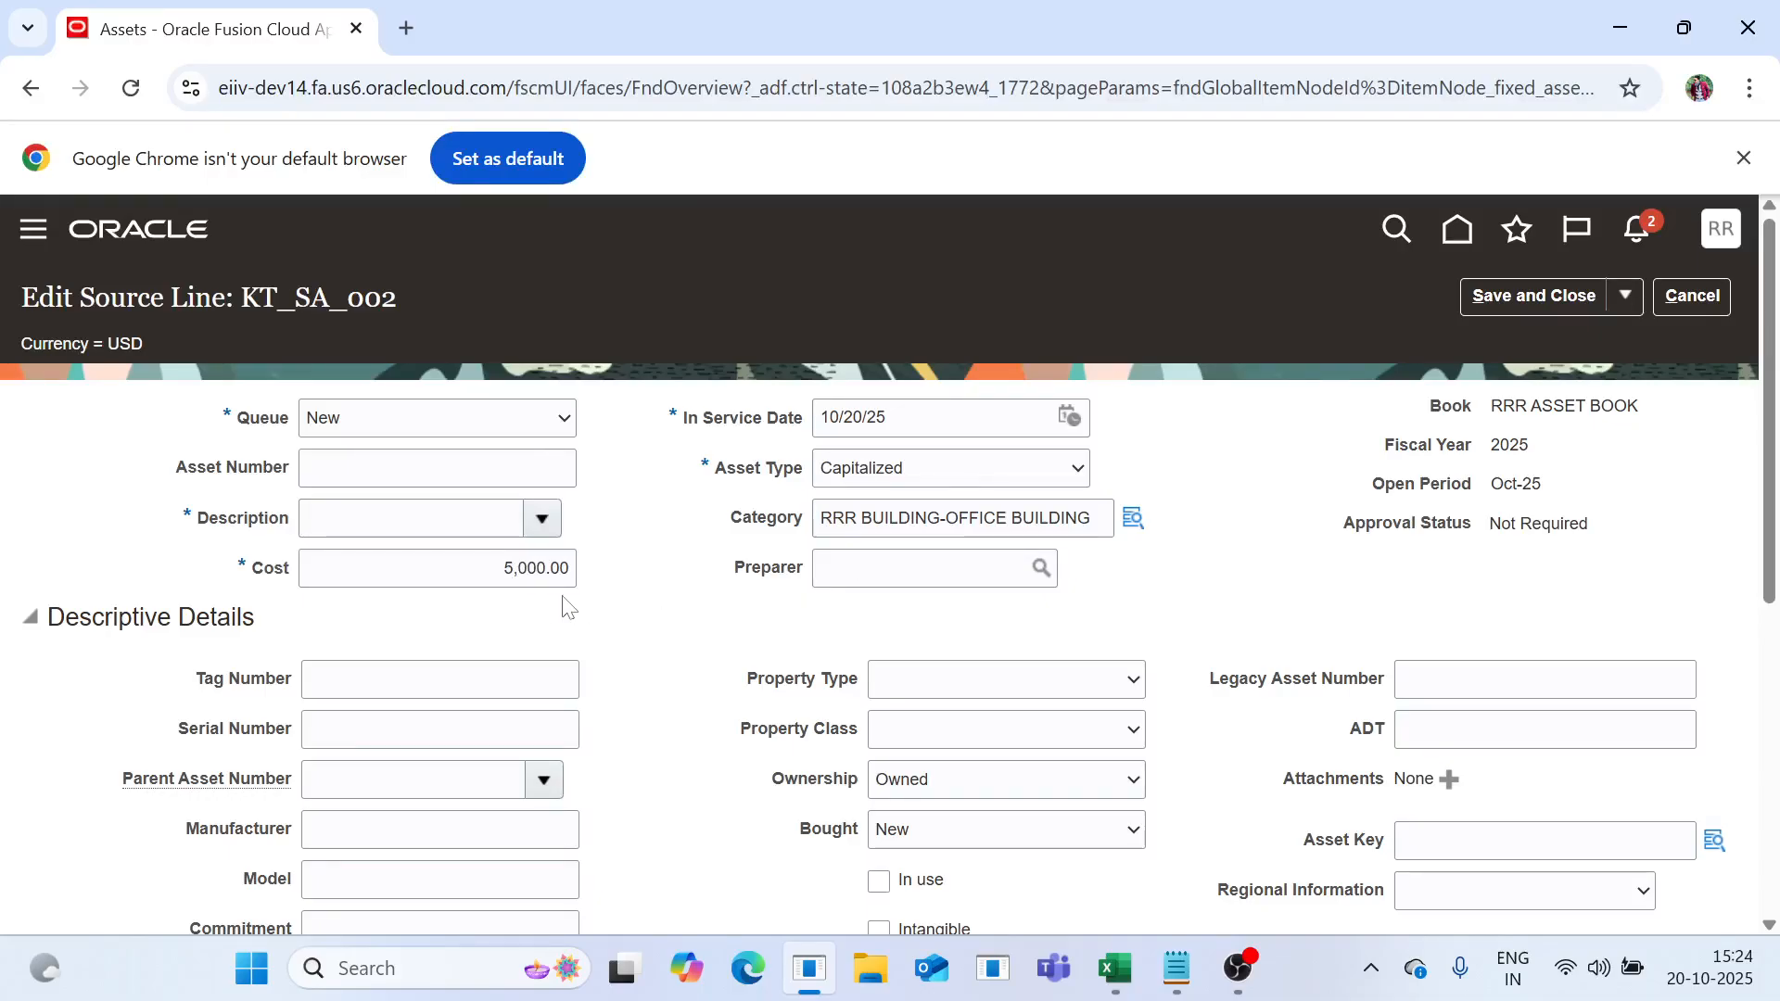
# Review the source line's cost, description, category, descriptive details, and the units, expense account and location in its assignments.
pyautogui.scroll(-6, 542, 605)
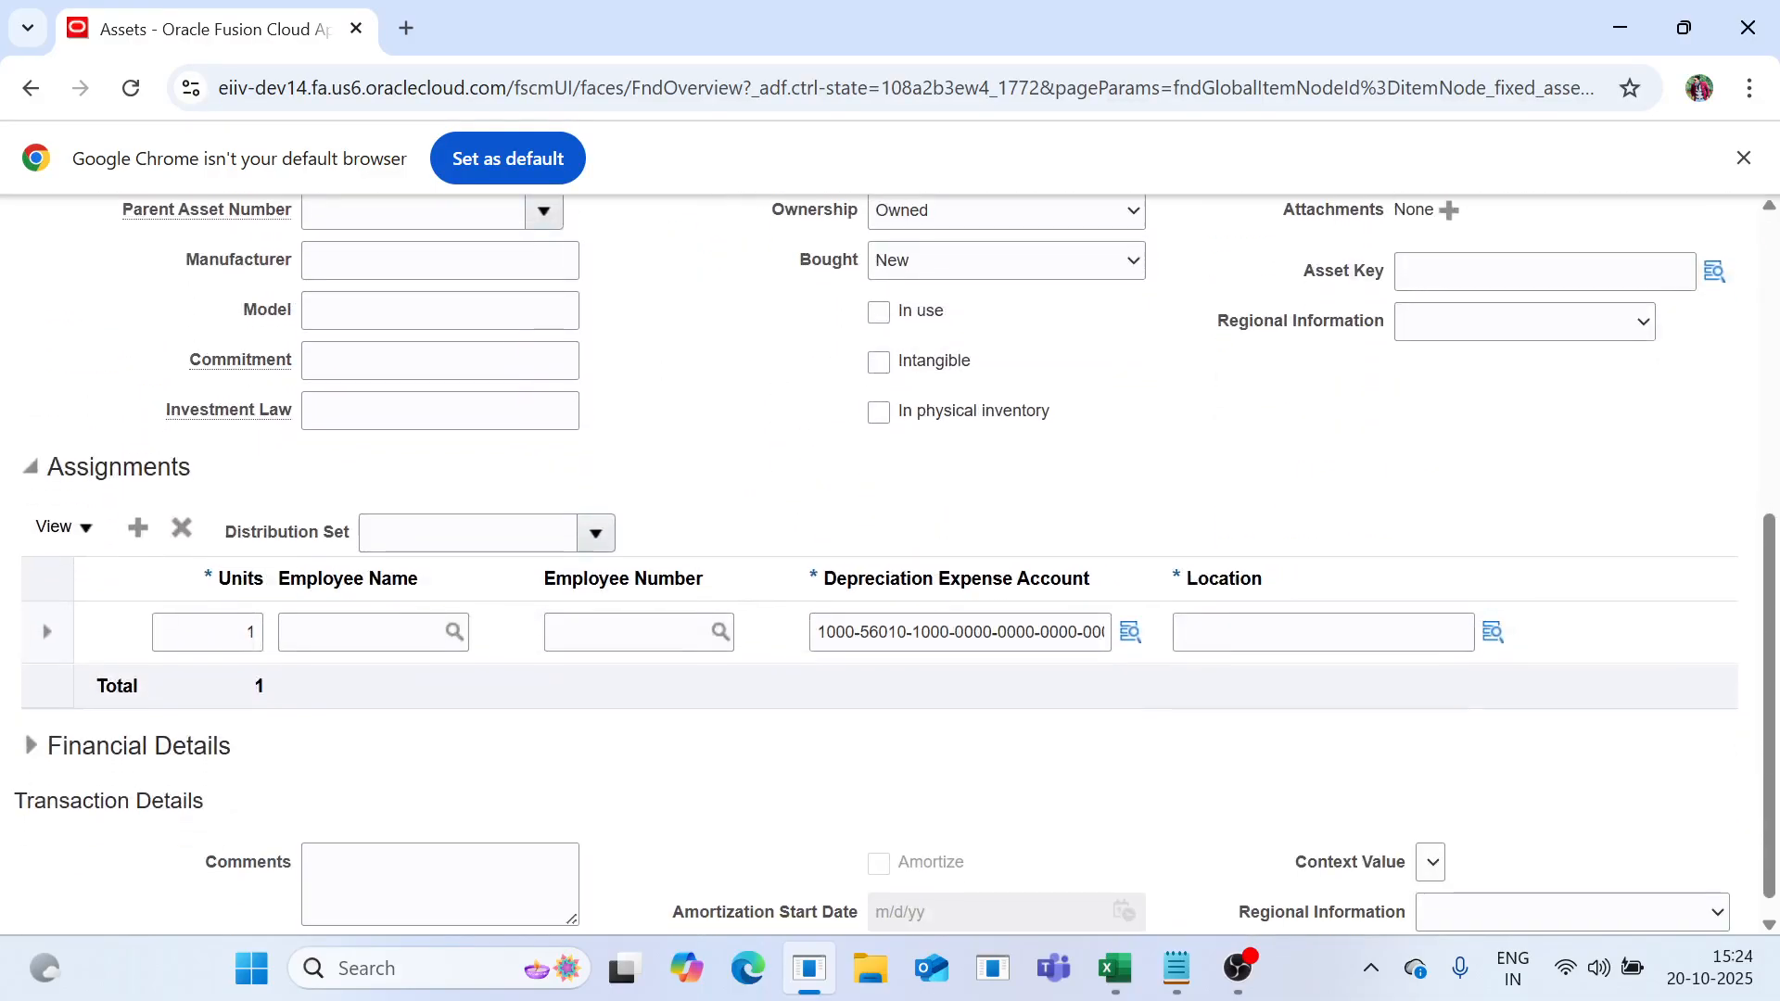
pyautogui.scroll(2, 547, 594)
pyautogui.scroll(5, 545, 587)
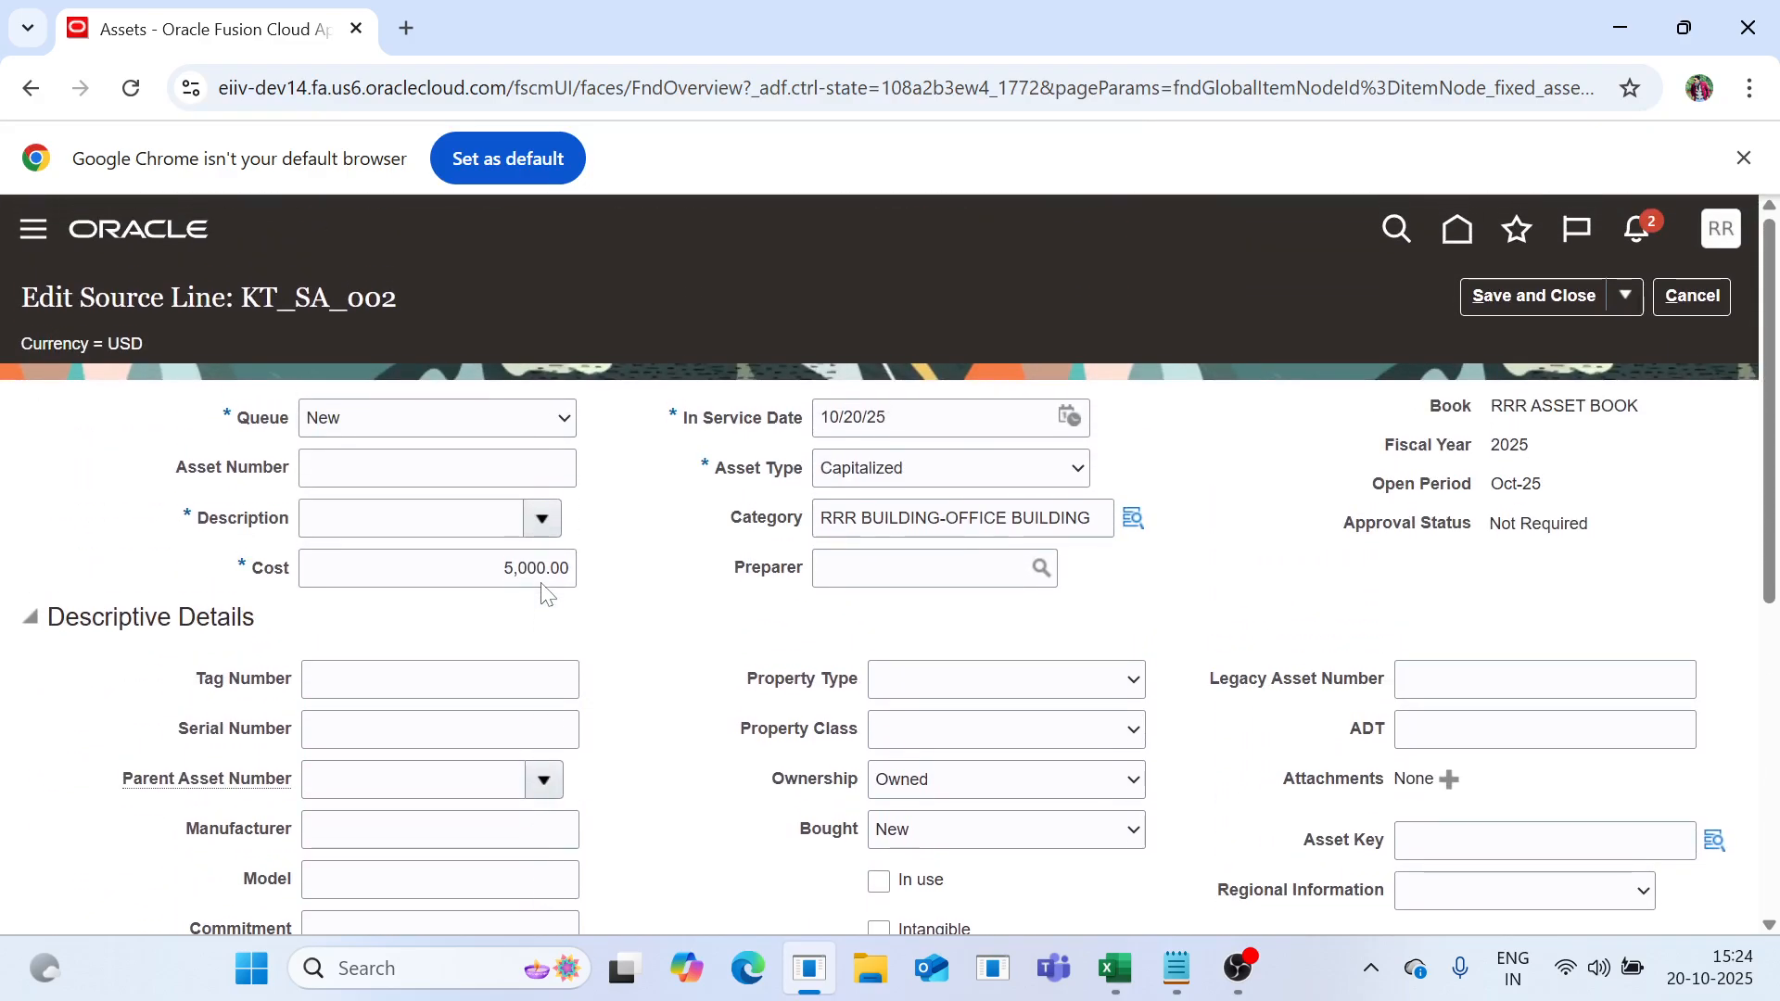
pyautogui.scroll(-2, 544, 587)
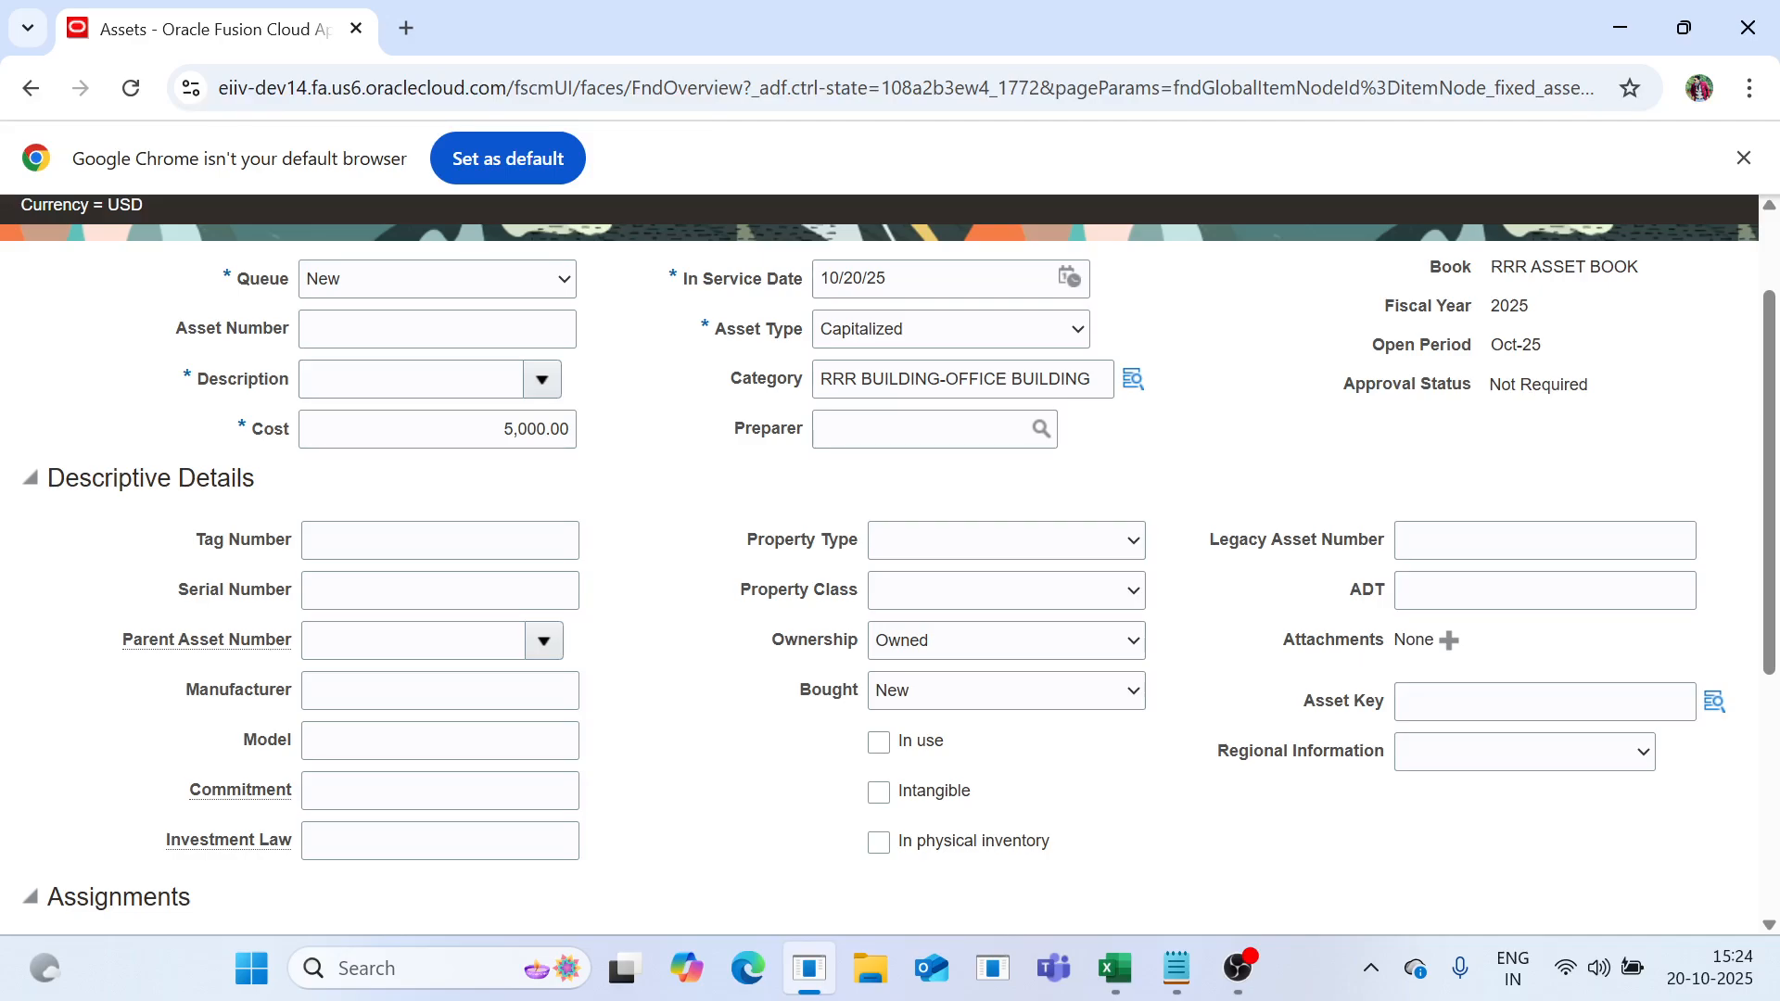
pyautogui.scroll(-5, 909, 529)
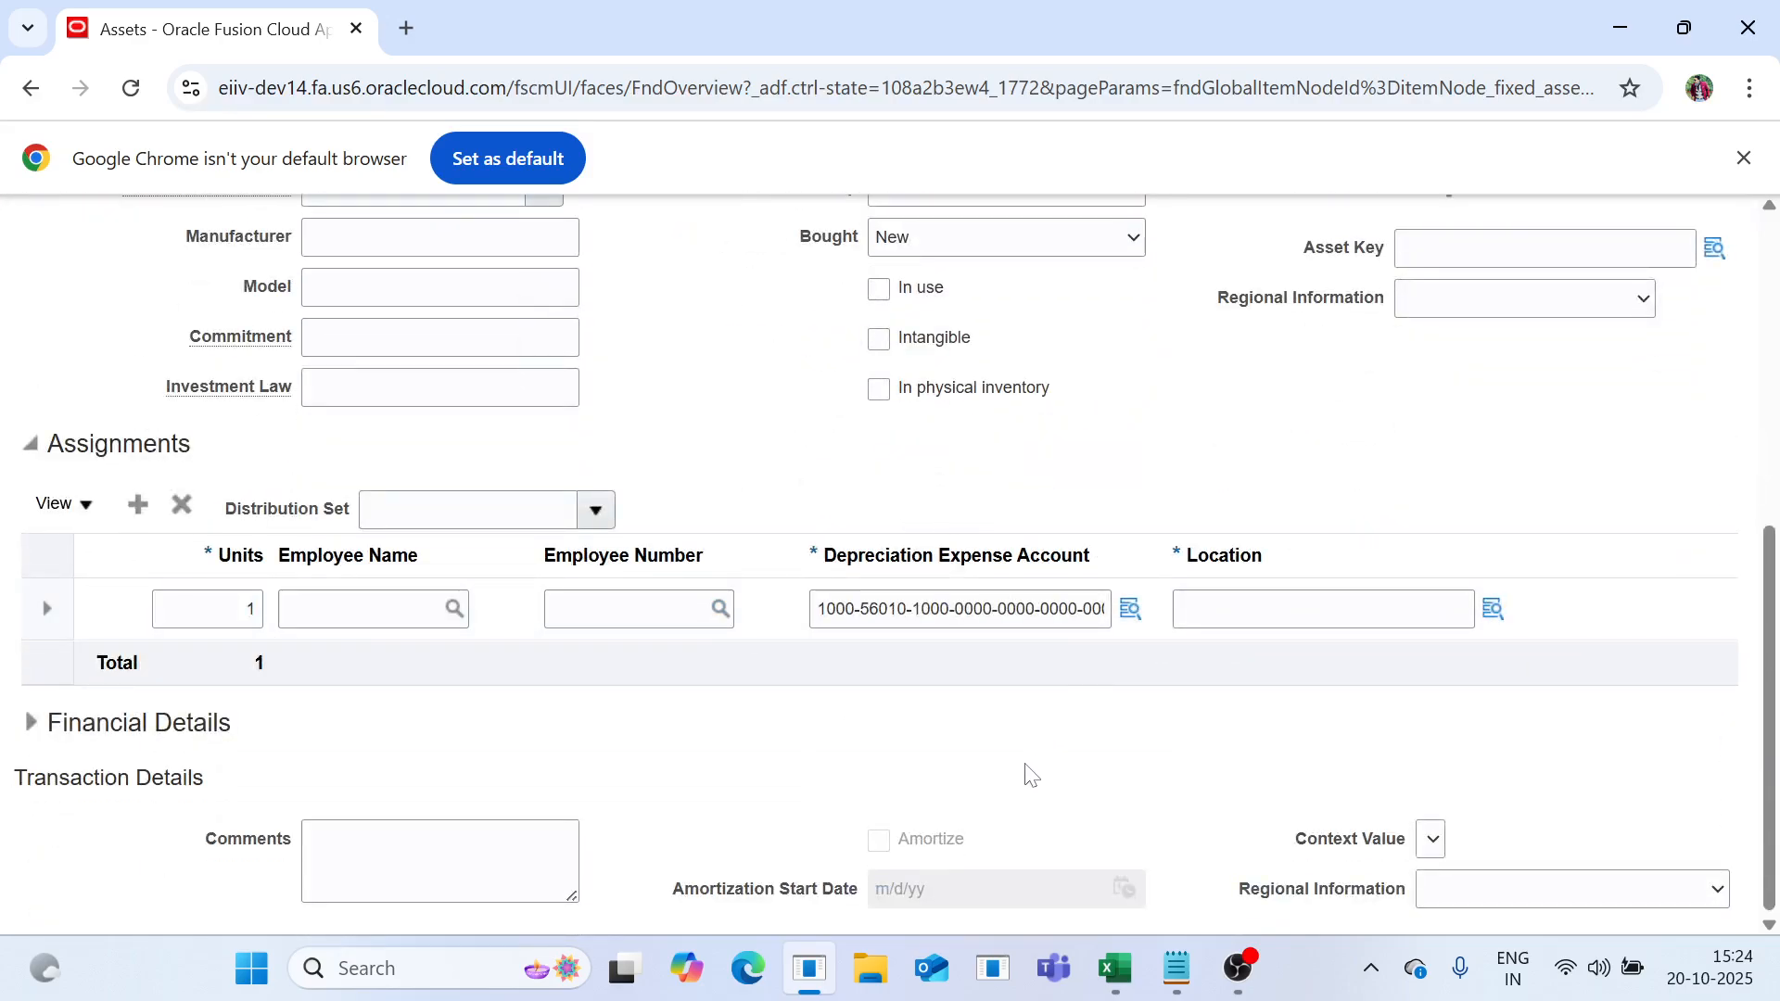
pyautogui.scroll(3, 1031, 775)
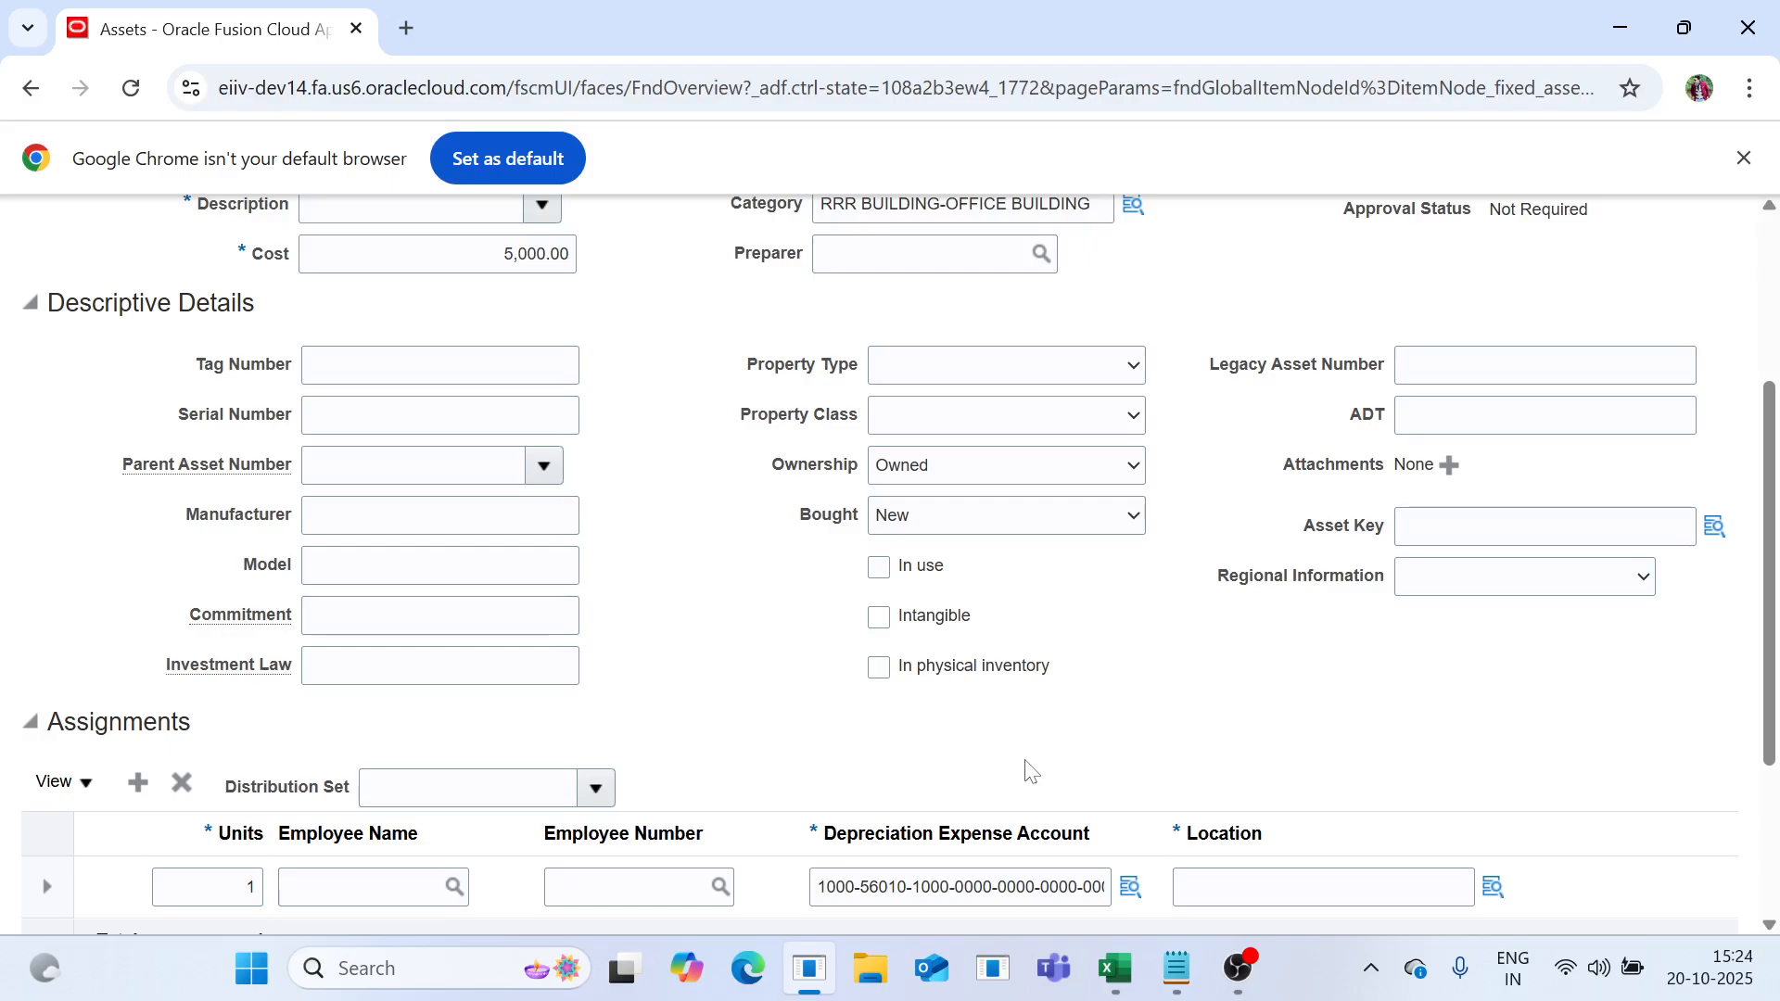
pyautogui.scroll(-2, 1032, 772)
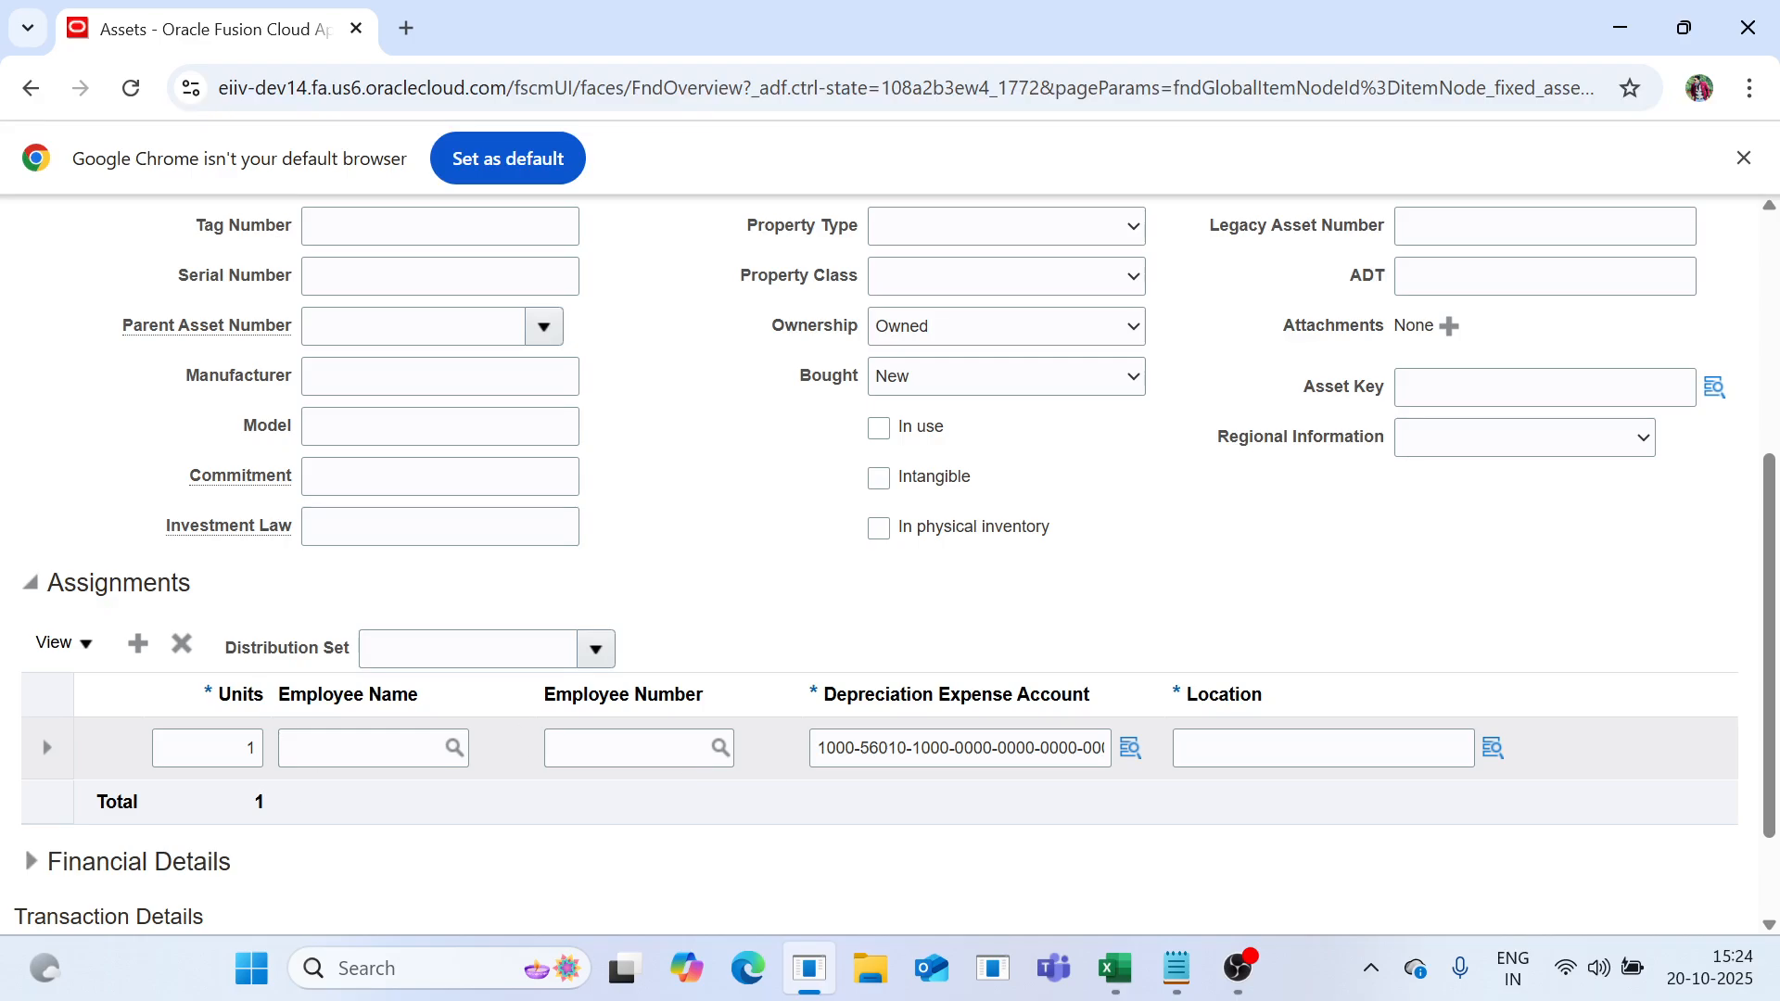
# Switch to Excel and examine the split asset process notes, including the invoice amount and the planned split amounts.
pyautogui.doubleClick(250, 749)
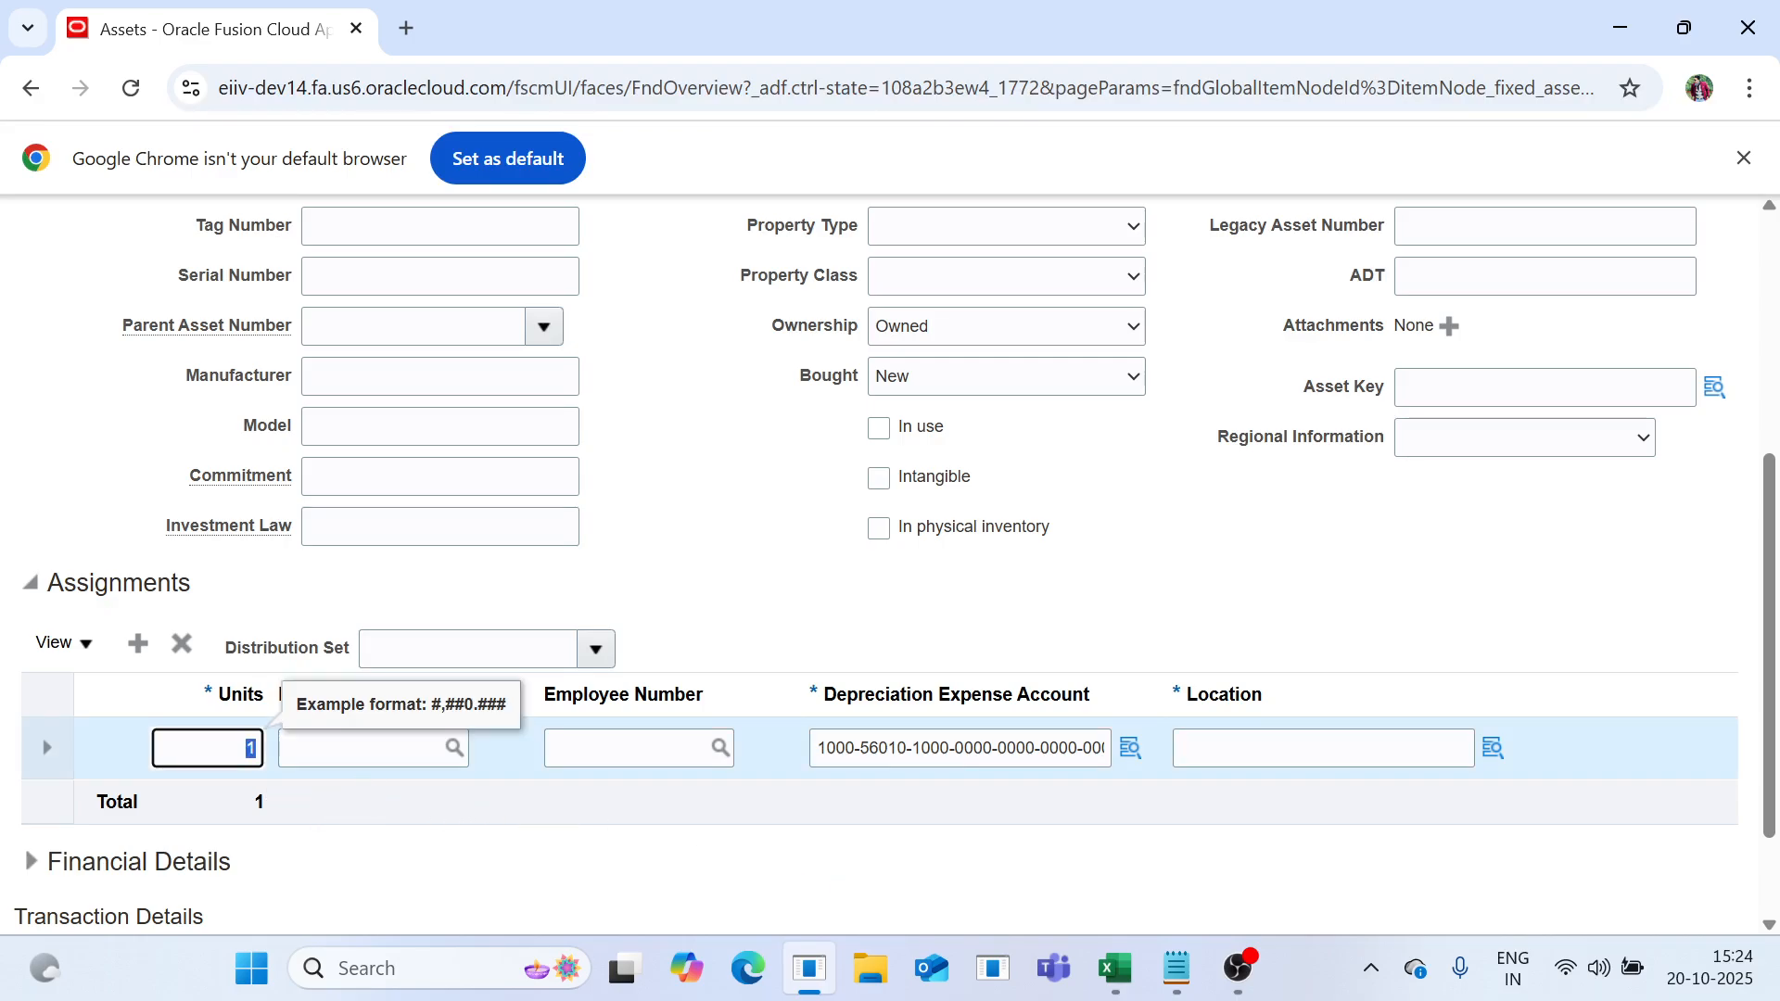
pyautogui.click(1115, 969)
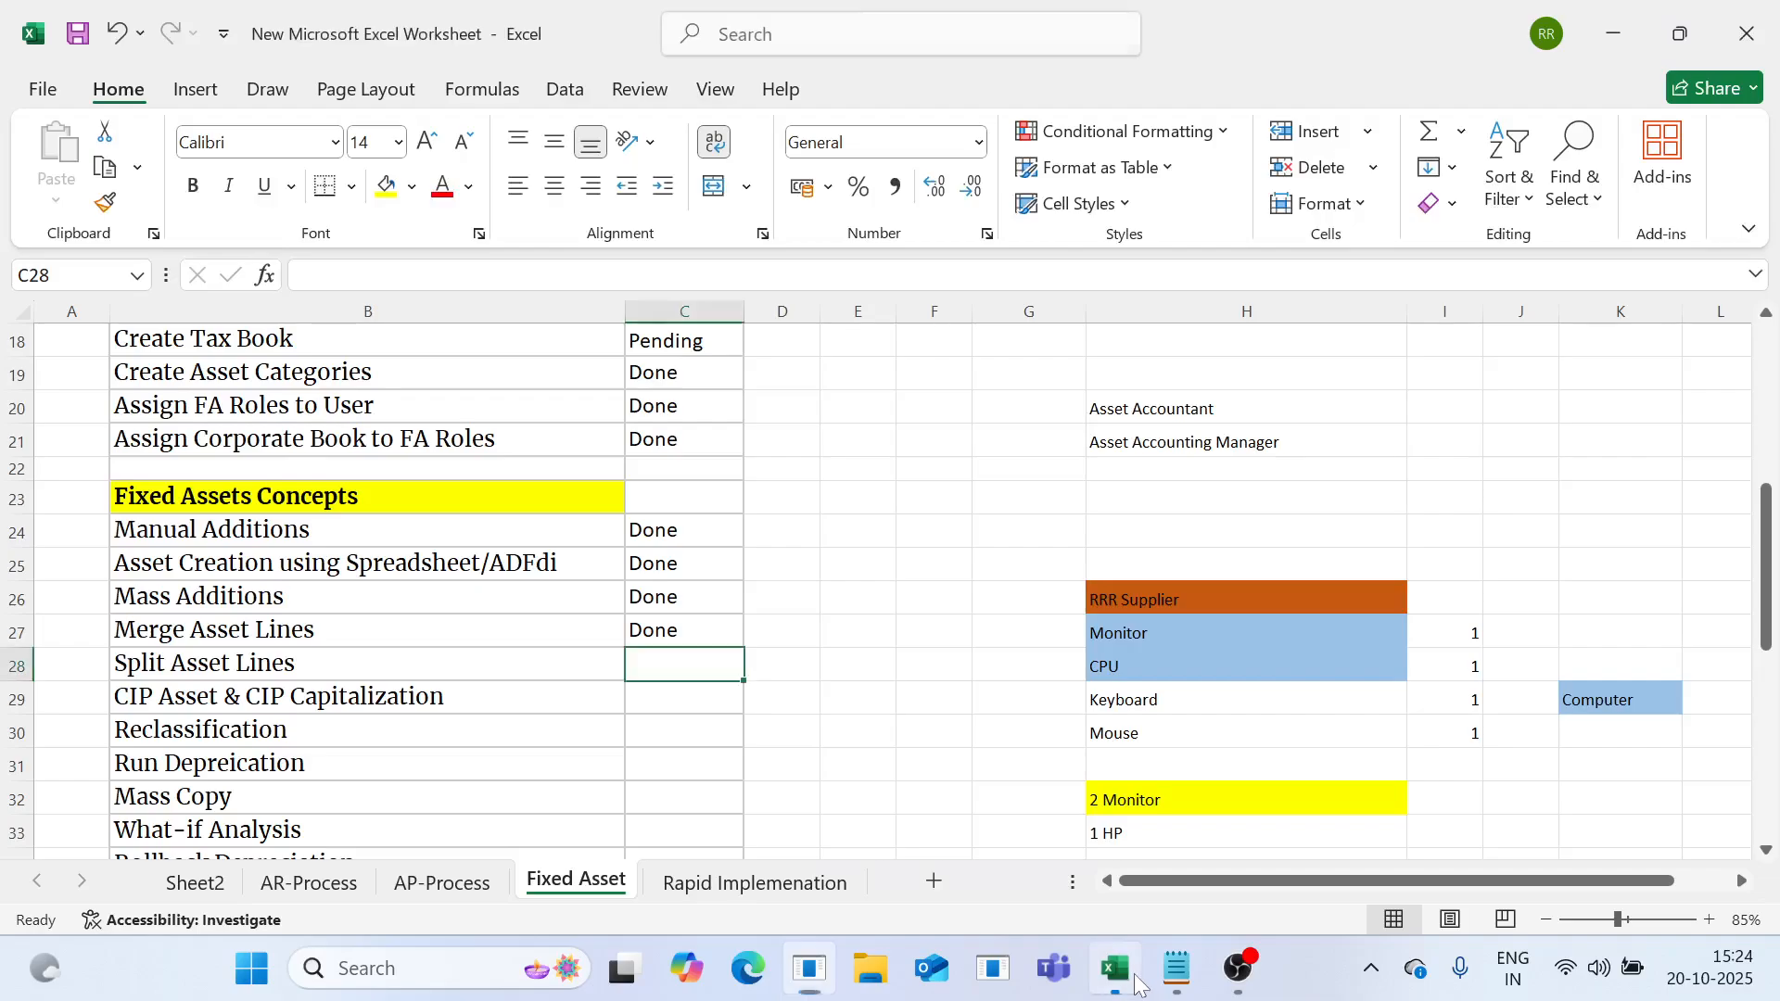
pyautogui.scroll(-5, 961, 714)
pyautogui.scroll(-4, 961, 711)
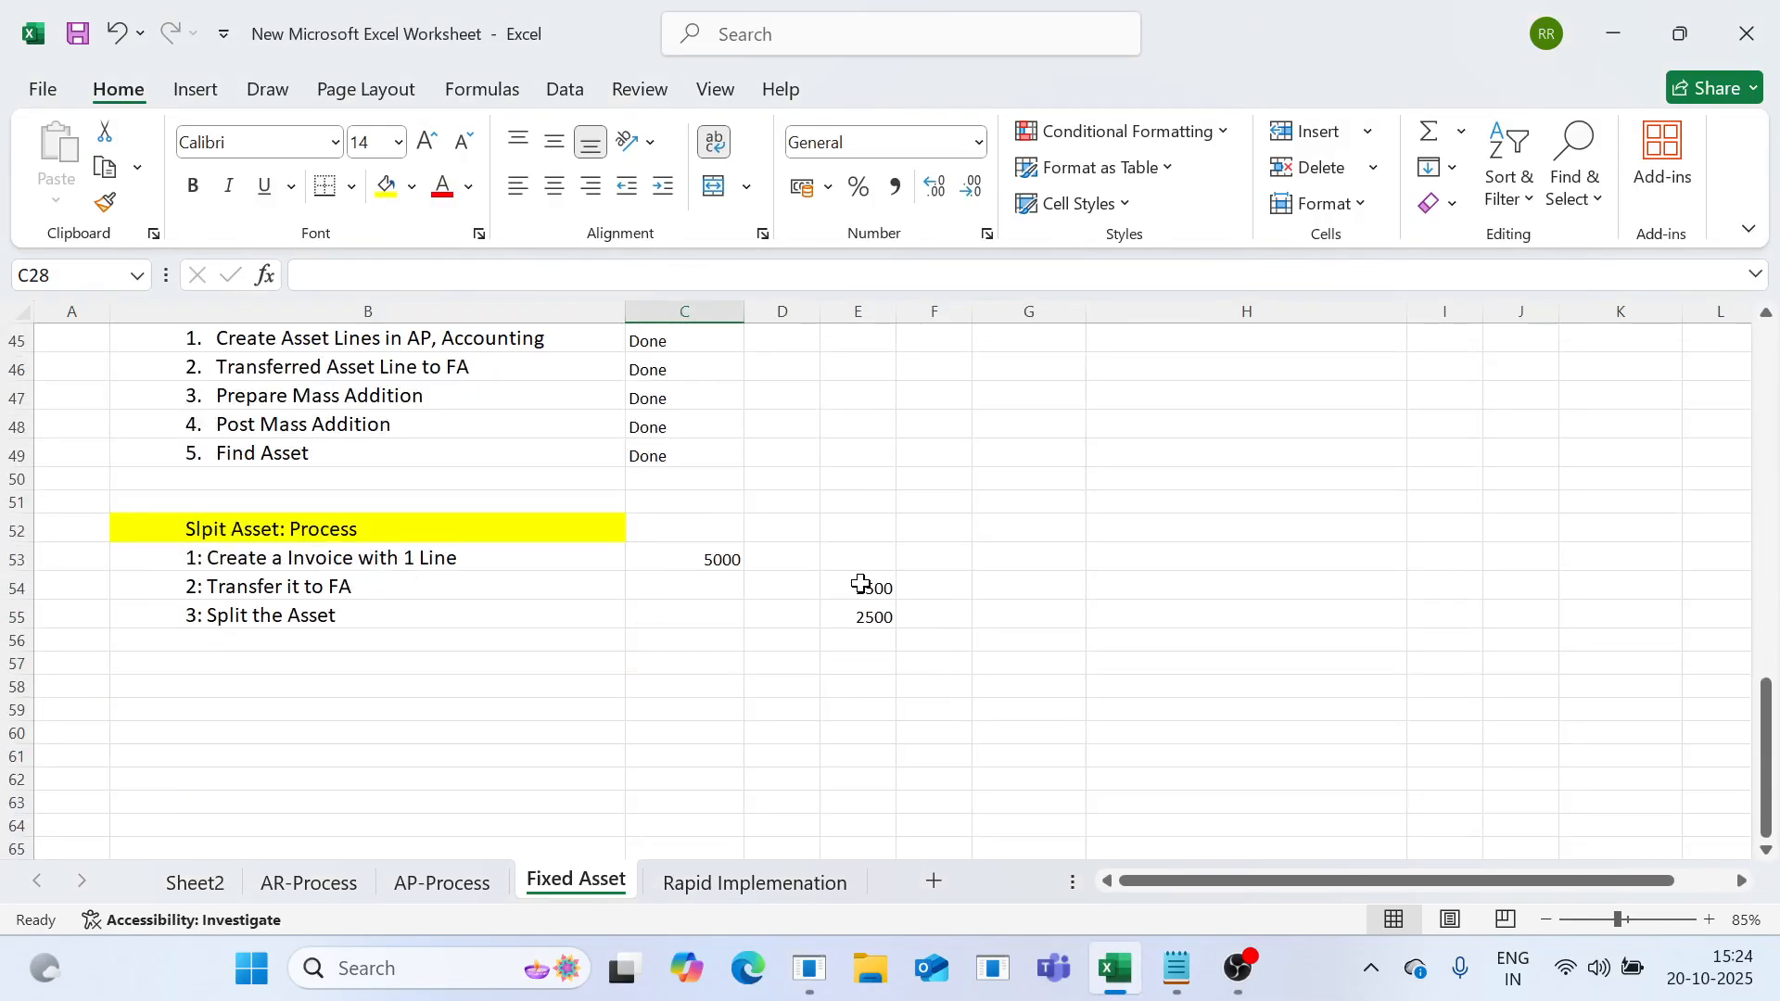
pyautogui.moveTo(862, 586); pyautogui.dragTo(869, 641)
pyautogui.click(881, 686)
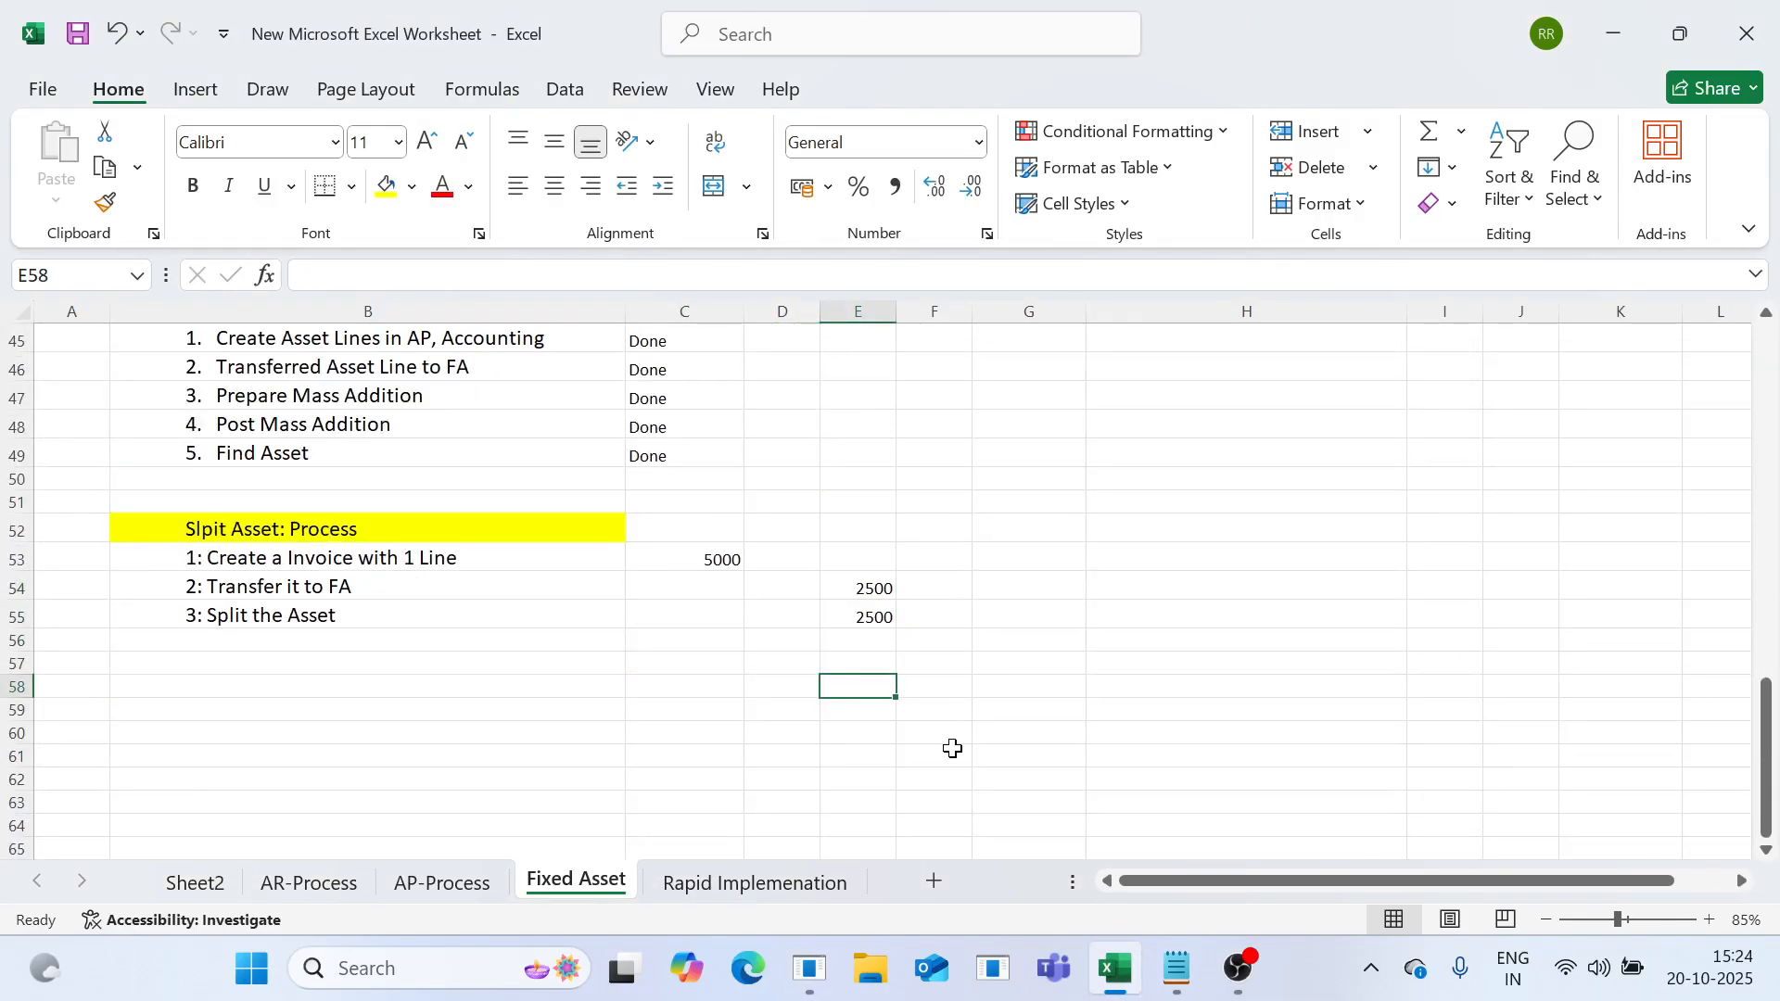
pyautogui.click(812, 984)
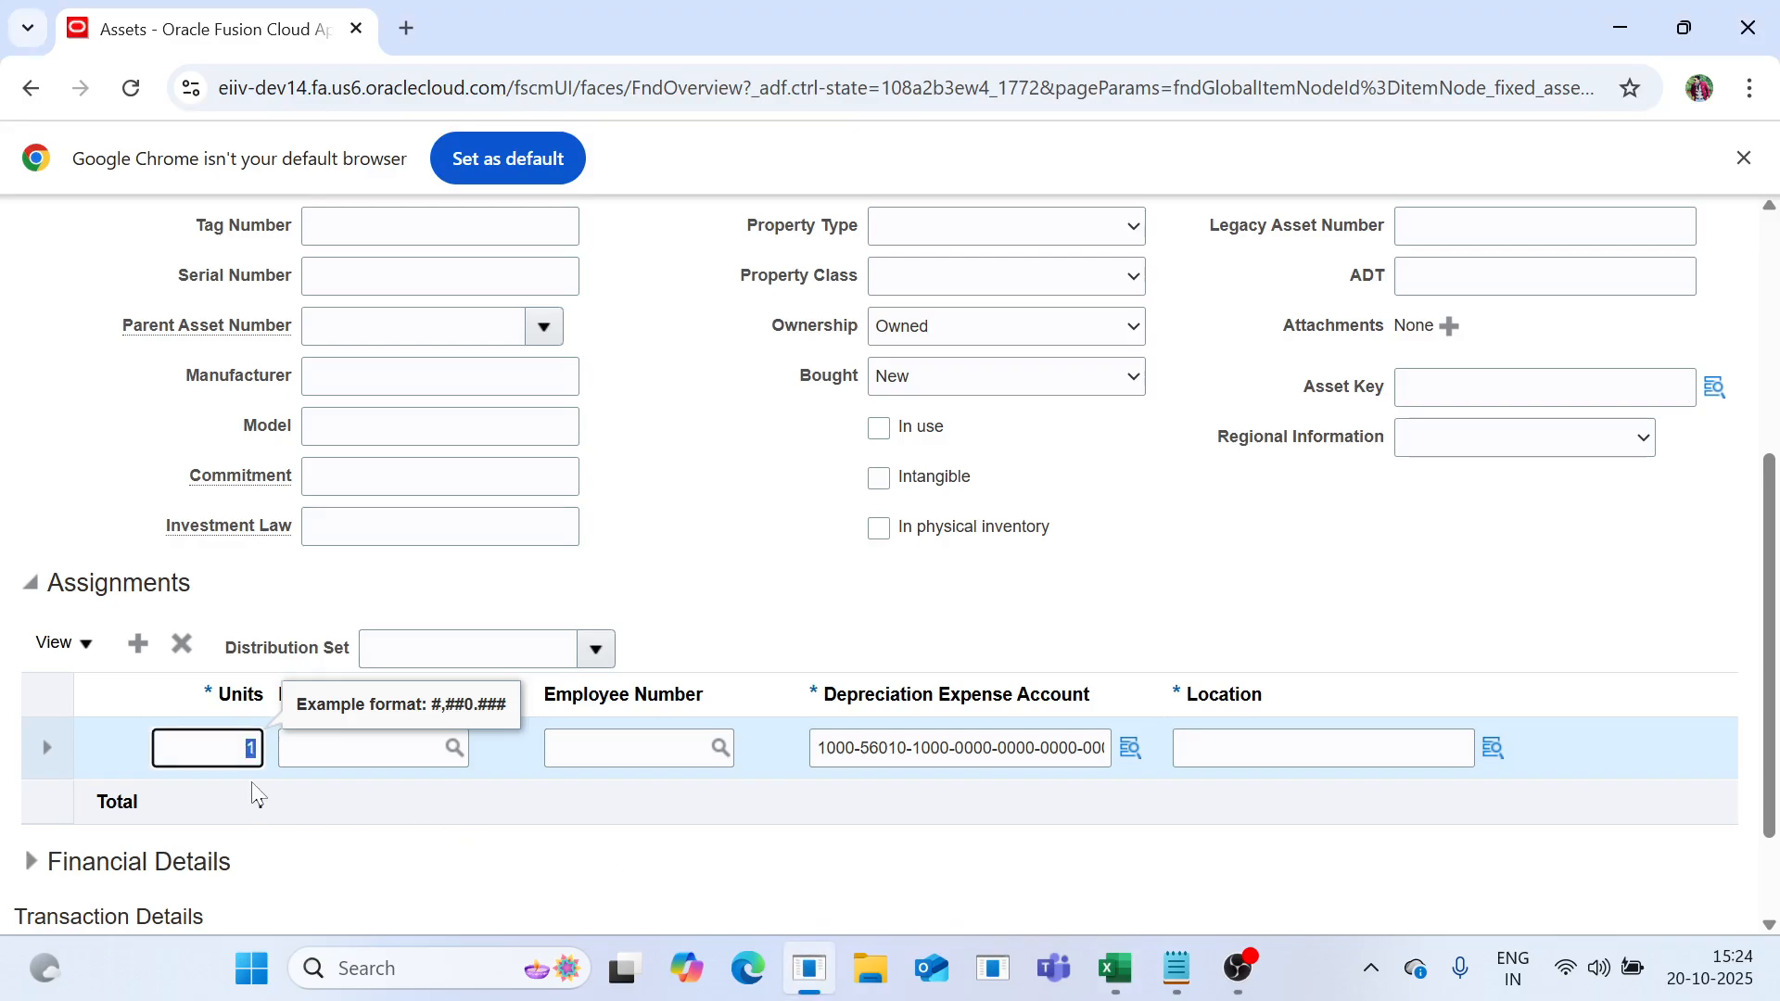
pyautogui.click(1116, 969)
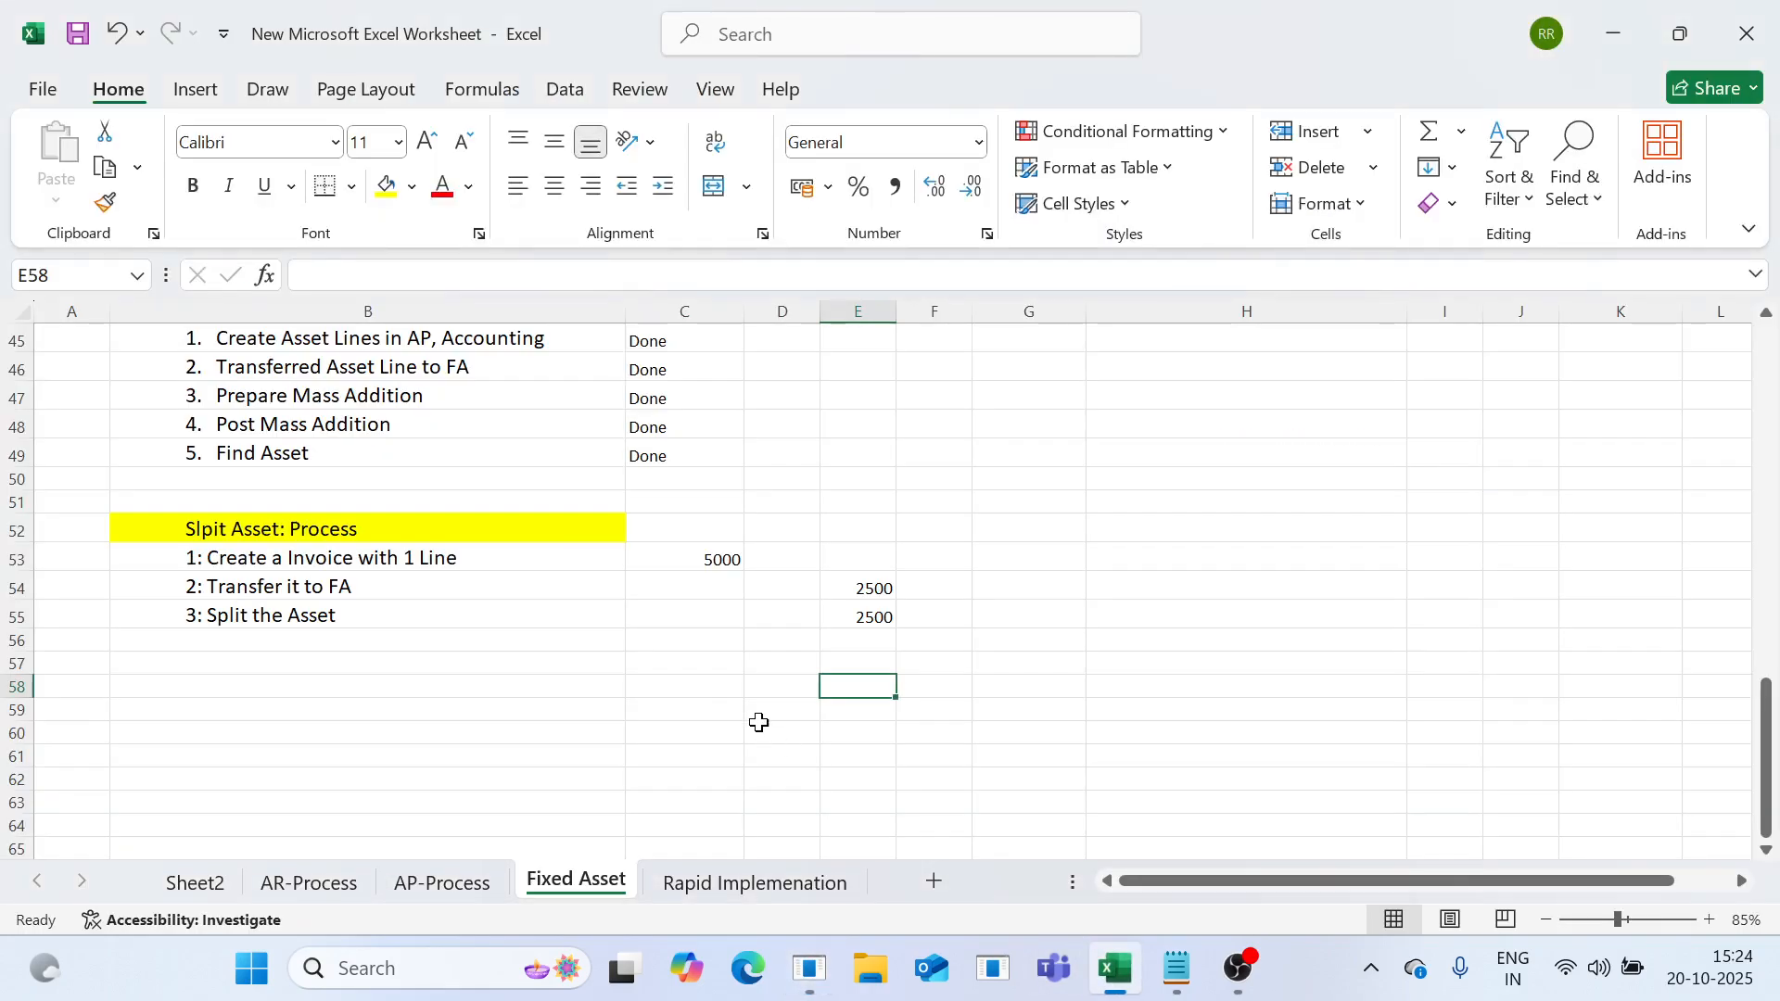
pyautogui.click(769, 686)
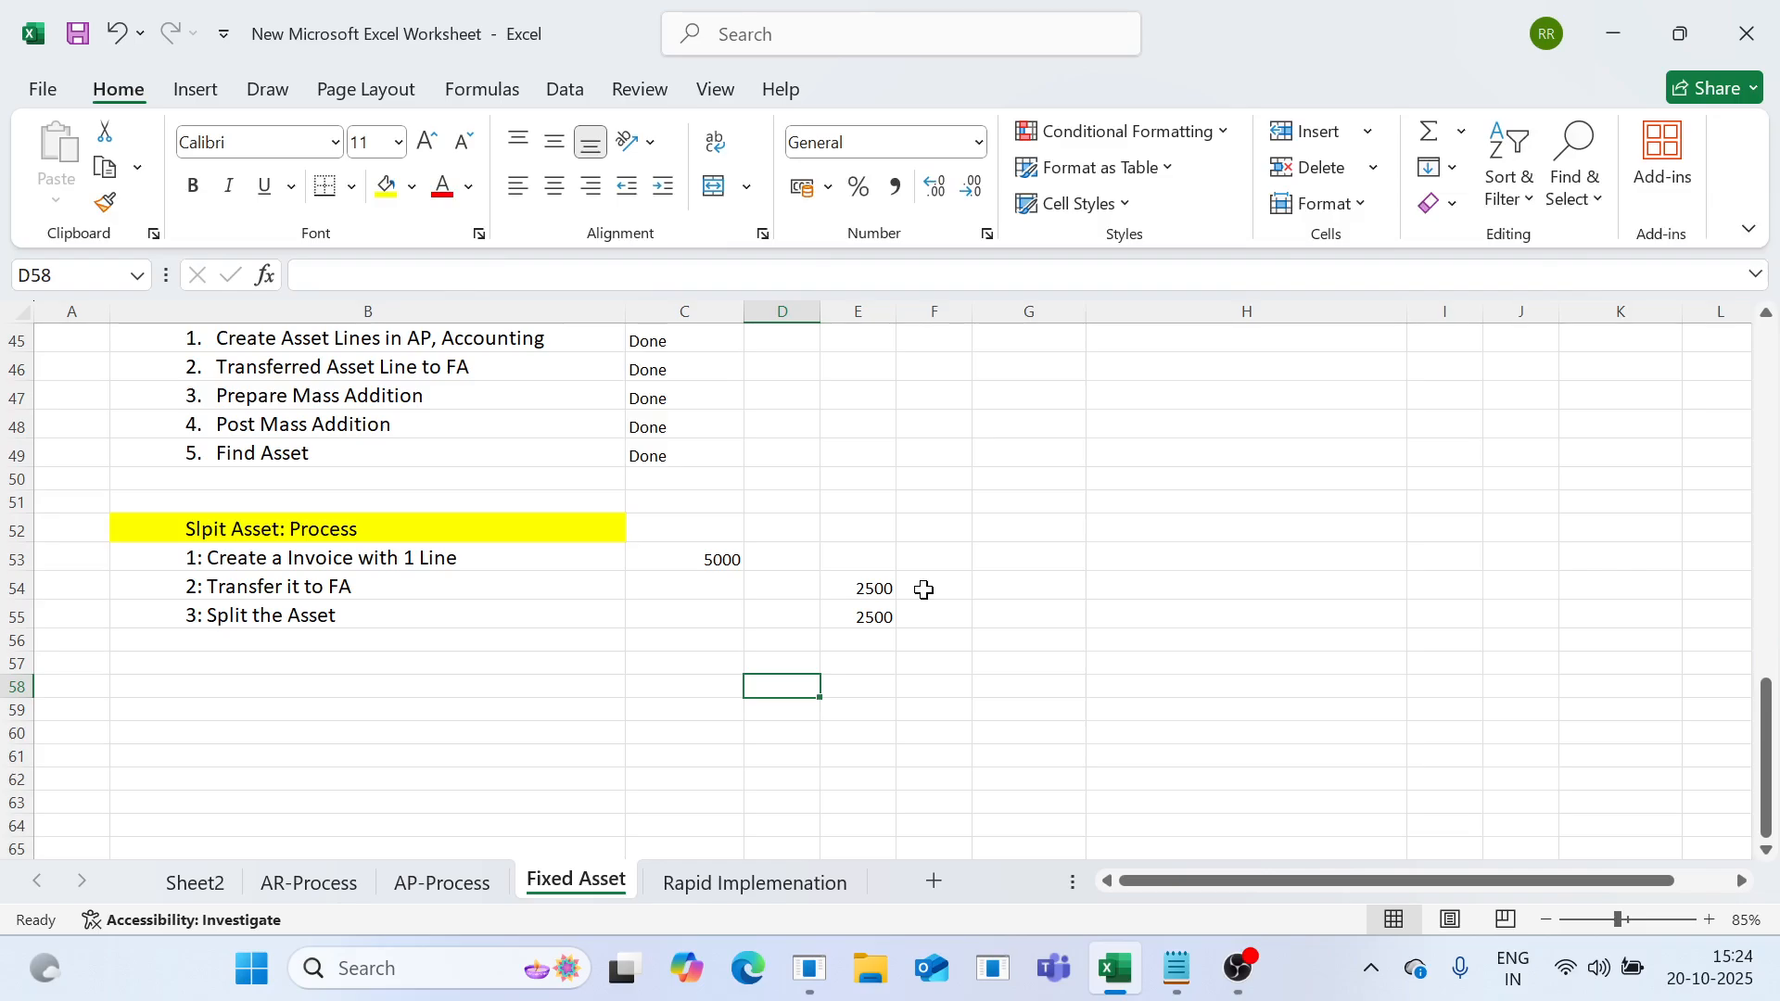
pyautogui.moveTo(939, 600); pyautogui.dragTo(930, 682)
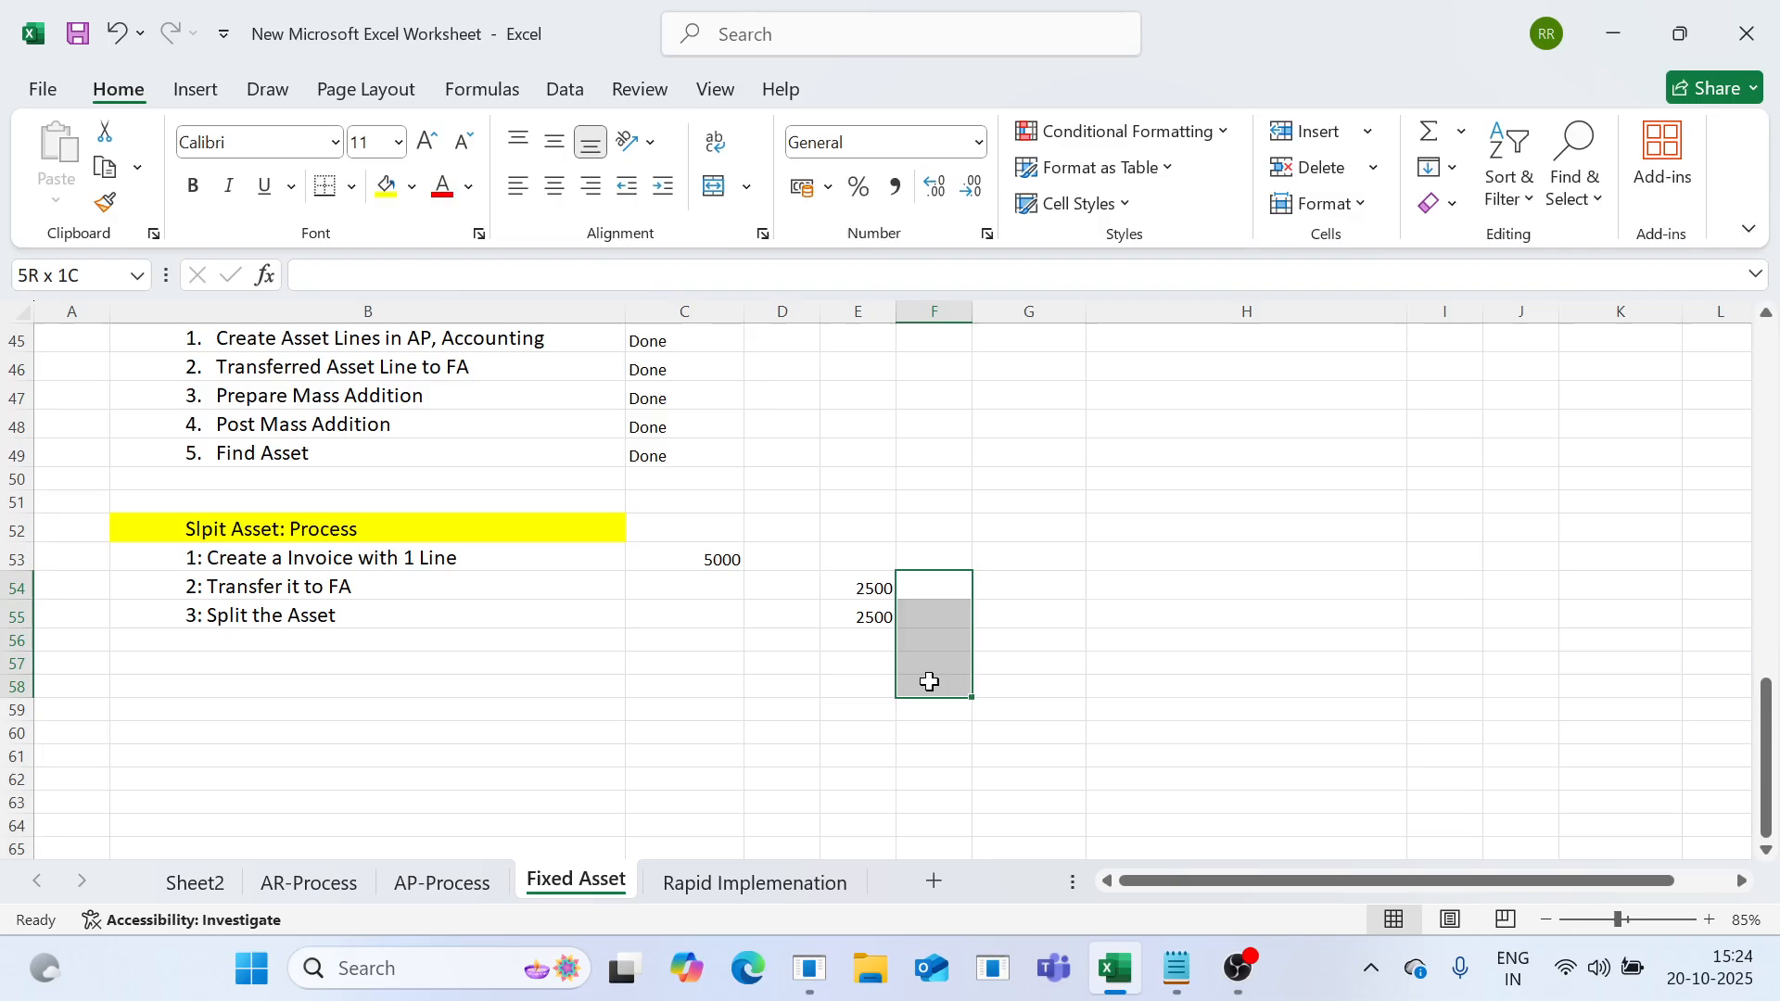
pyautogui.click(955, 684)
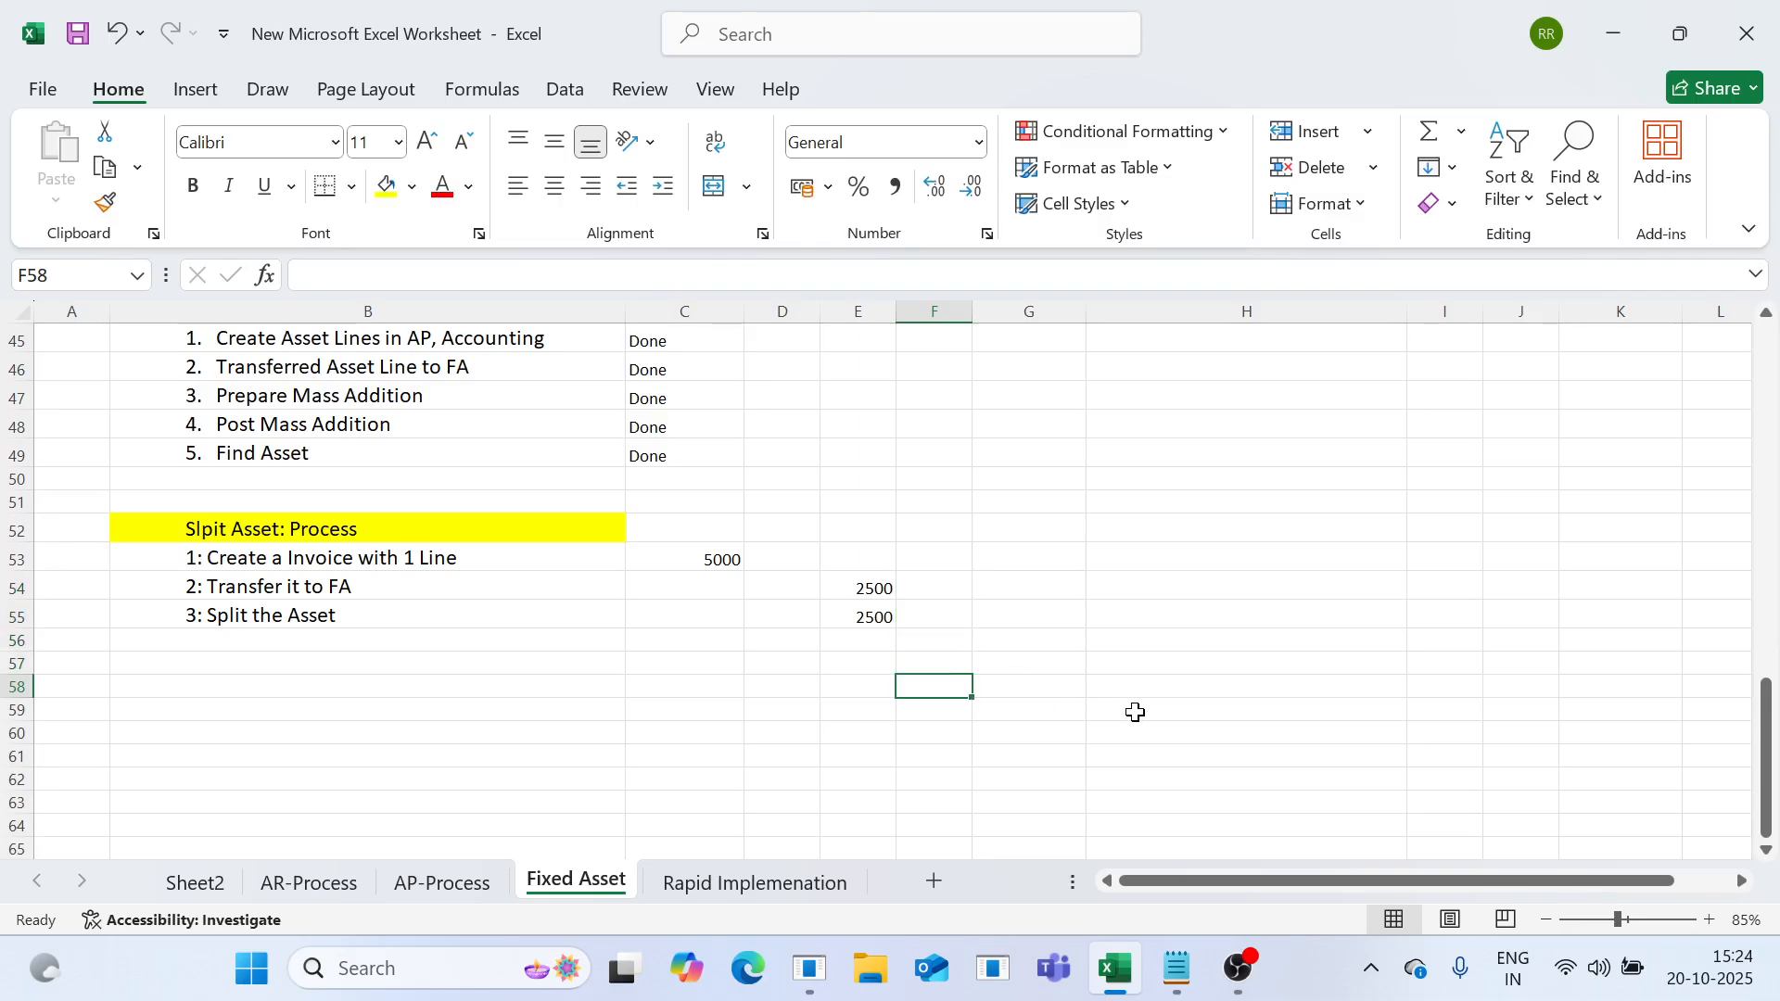
pyautogui.click(1136, 715)
# Return to the KT_SA_002 source line in Oracle, set its assignment units to 2 and its queue to Post.
pyautogui.click(809, 971)
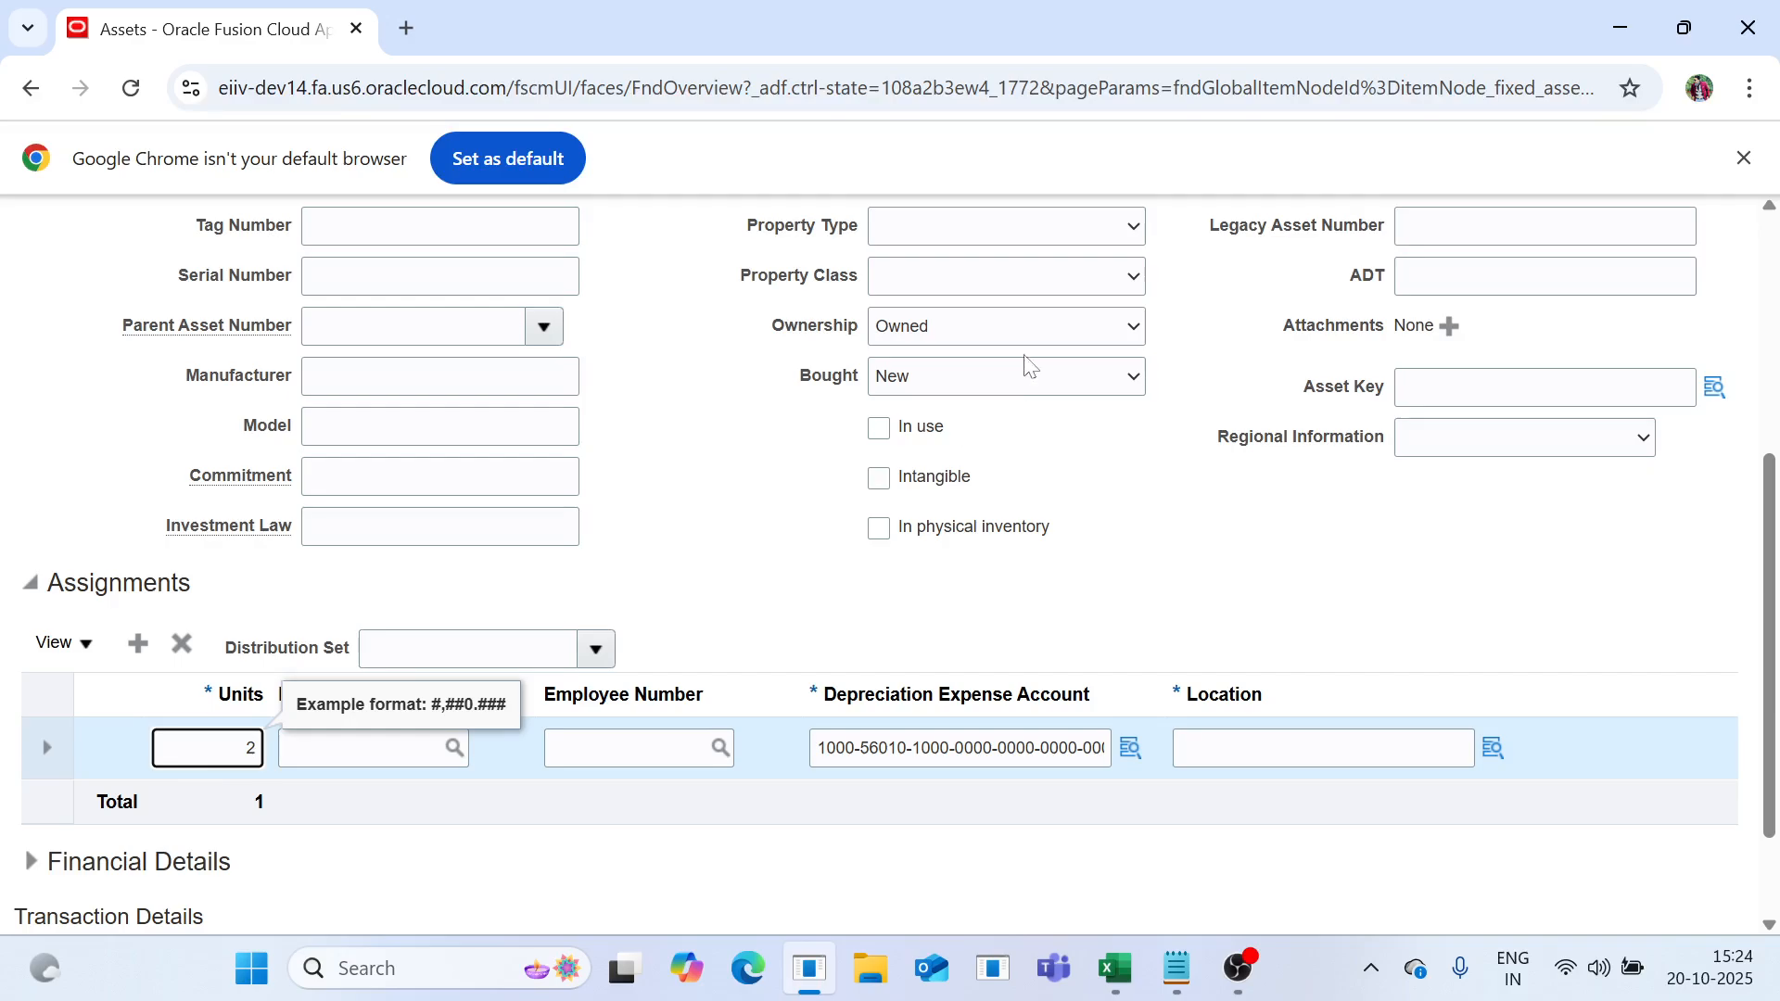
pyautogui.scroll(5, 1024, 365)
pyautogui.click(380, 433)
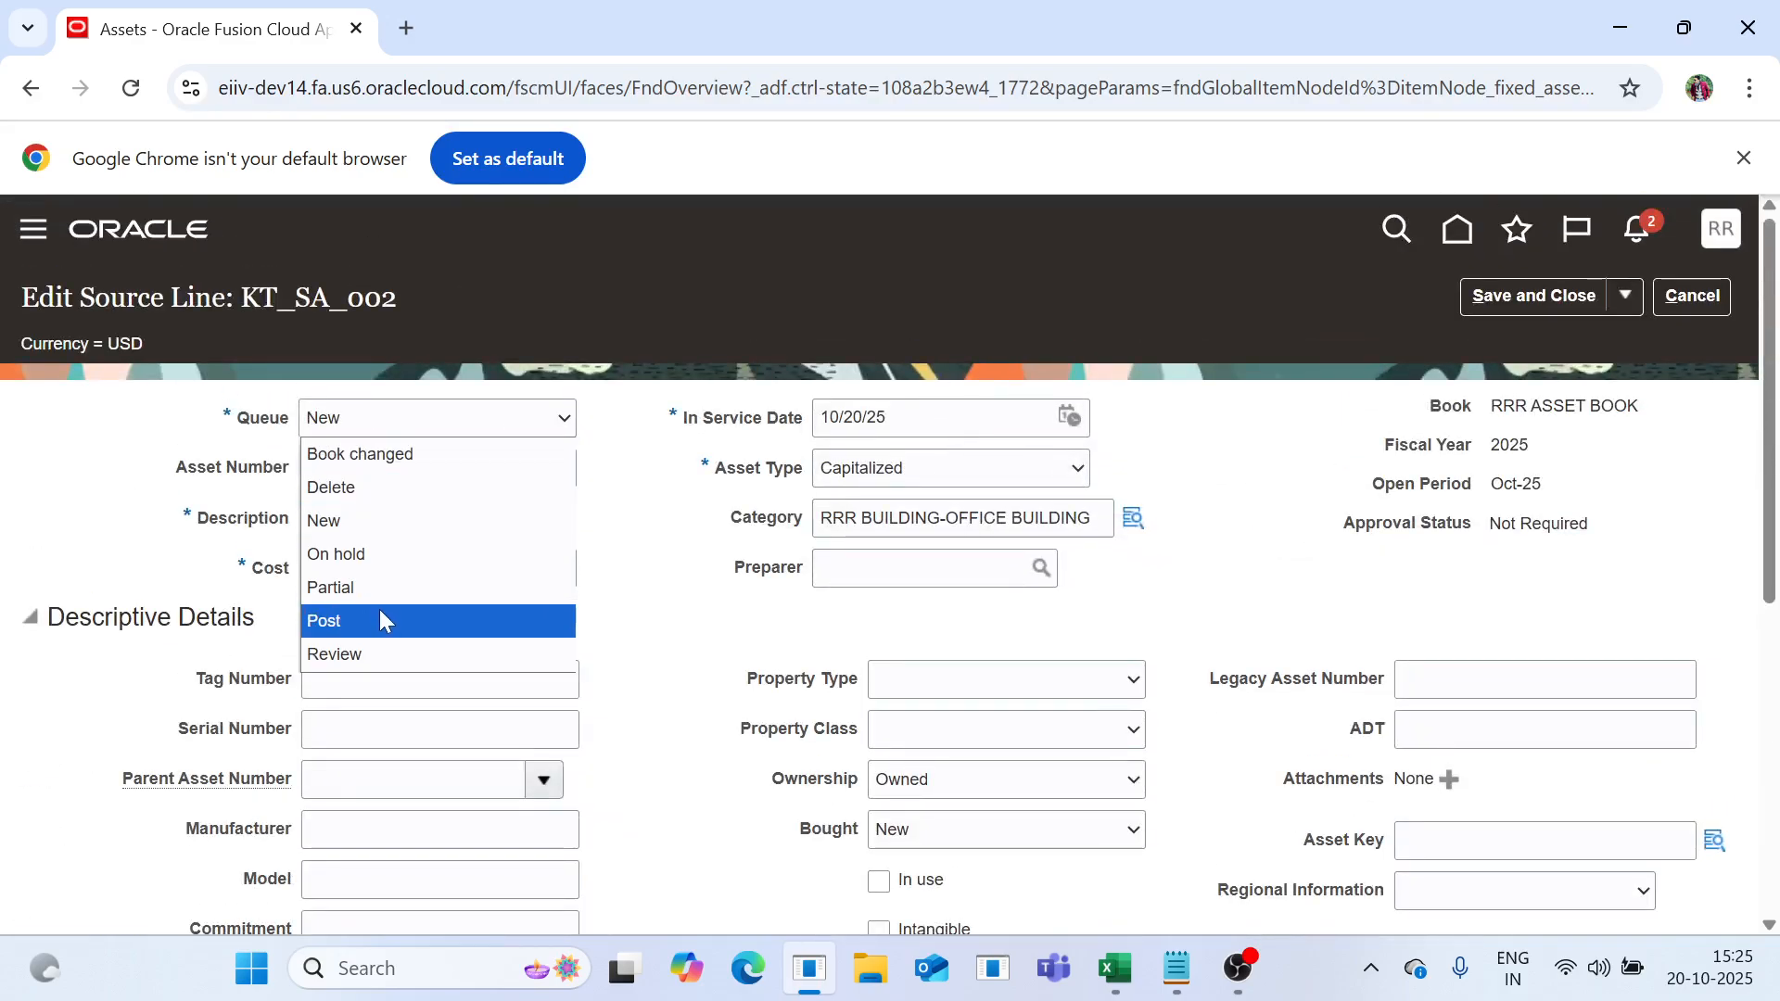
pyautogui.click(380, 609)
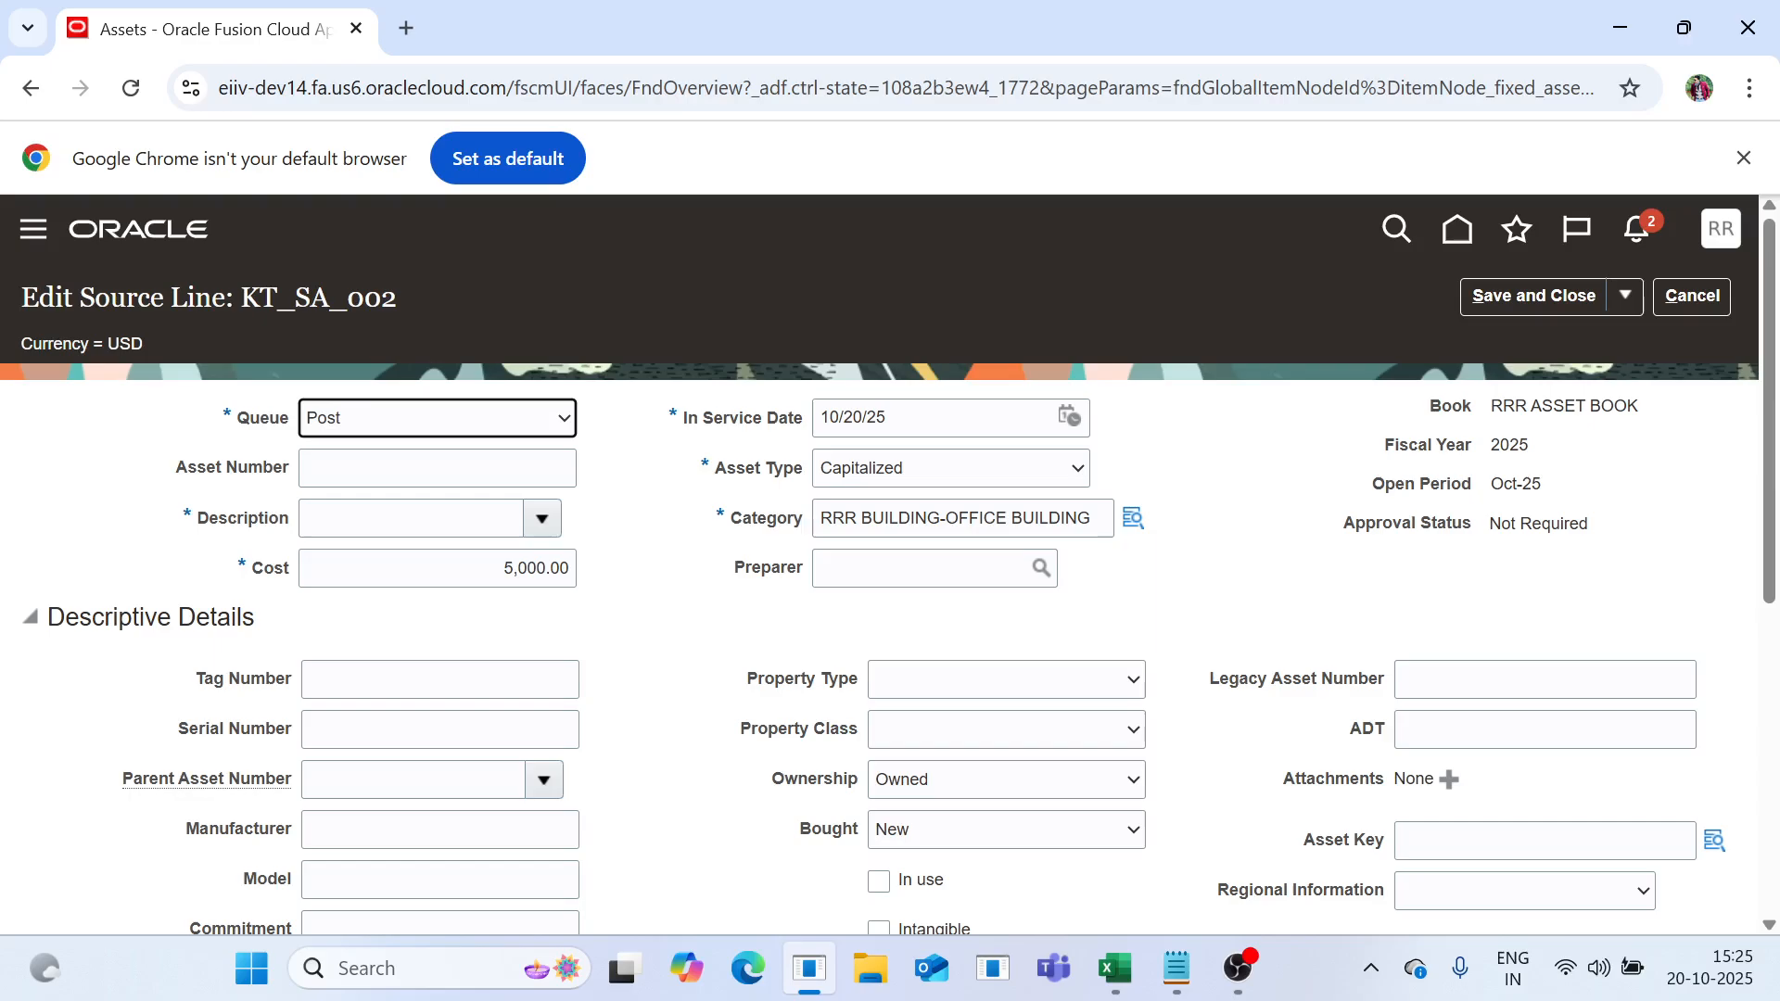
# Enter Laptops as the source line's description.
pyautogui.click(410, 519)
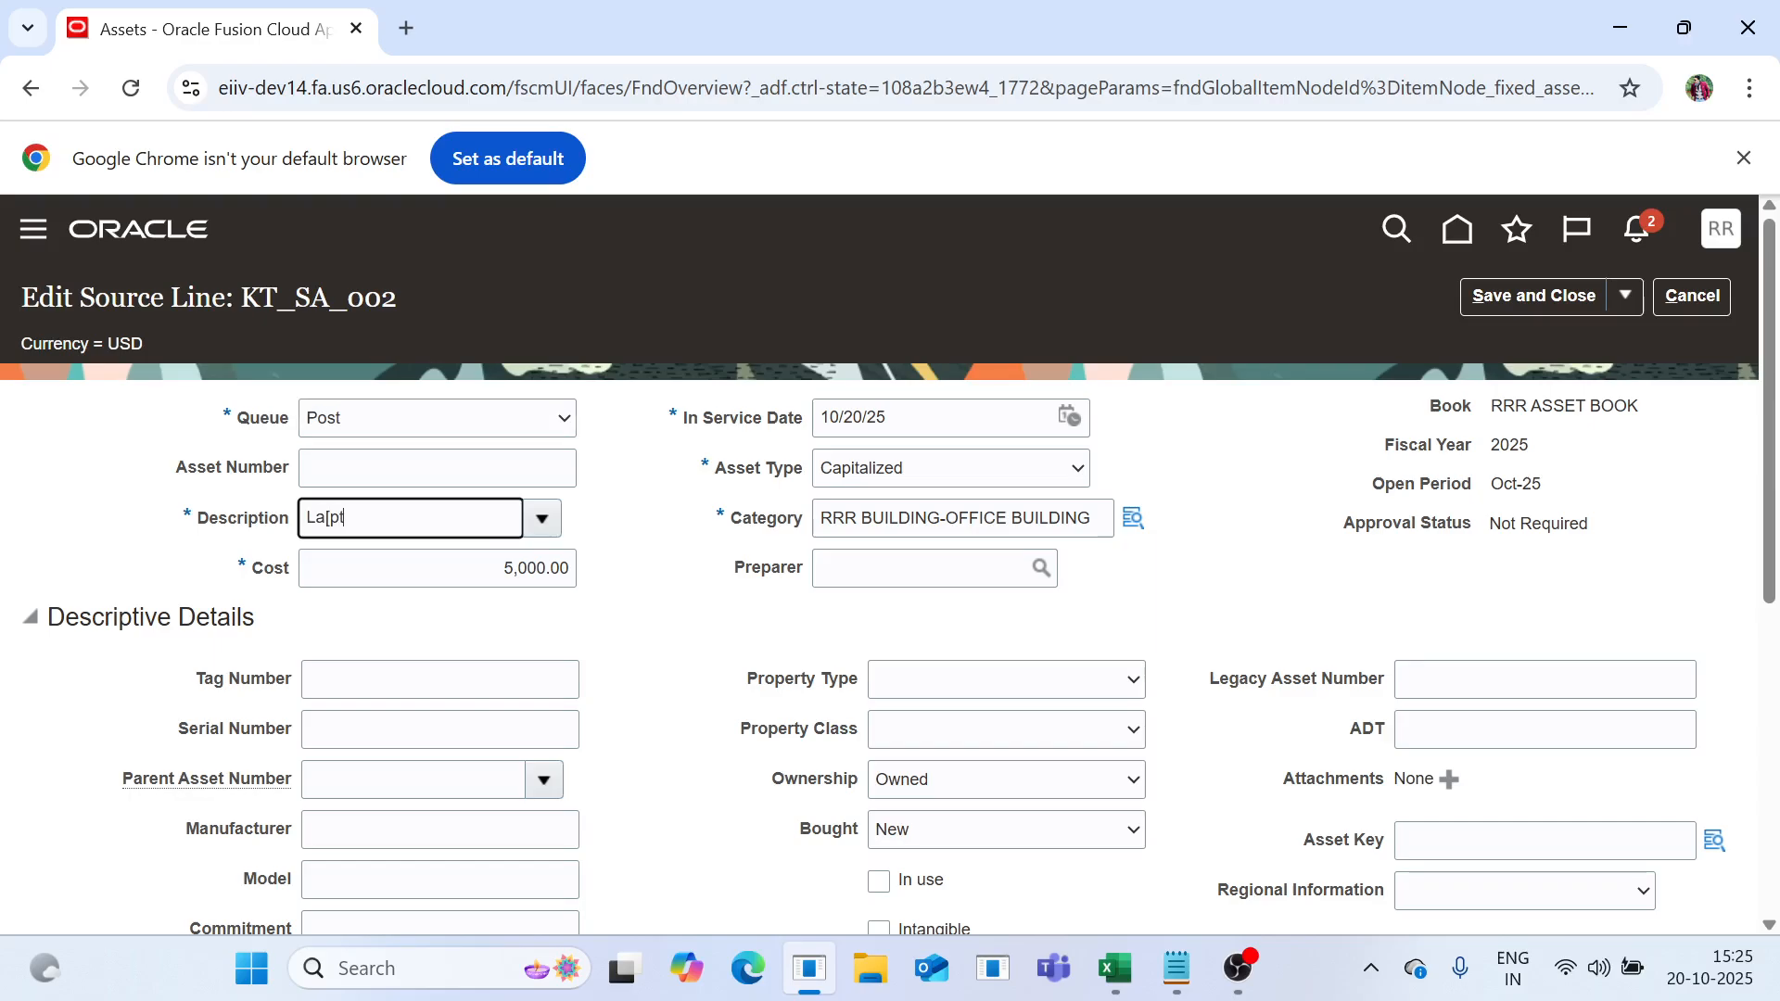
pyautogui.write('La[pt')
pyautogui.press('BackSpace')
pyautogui.press('BackSpace')
pyautogui.press('BackSpace')
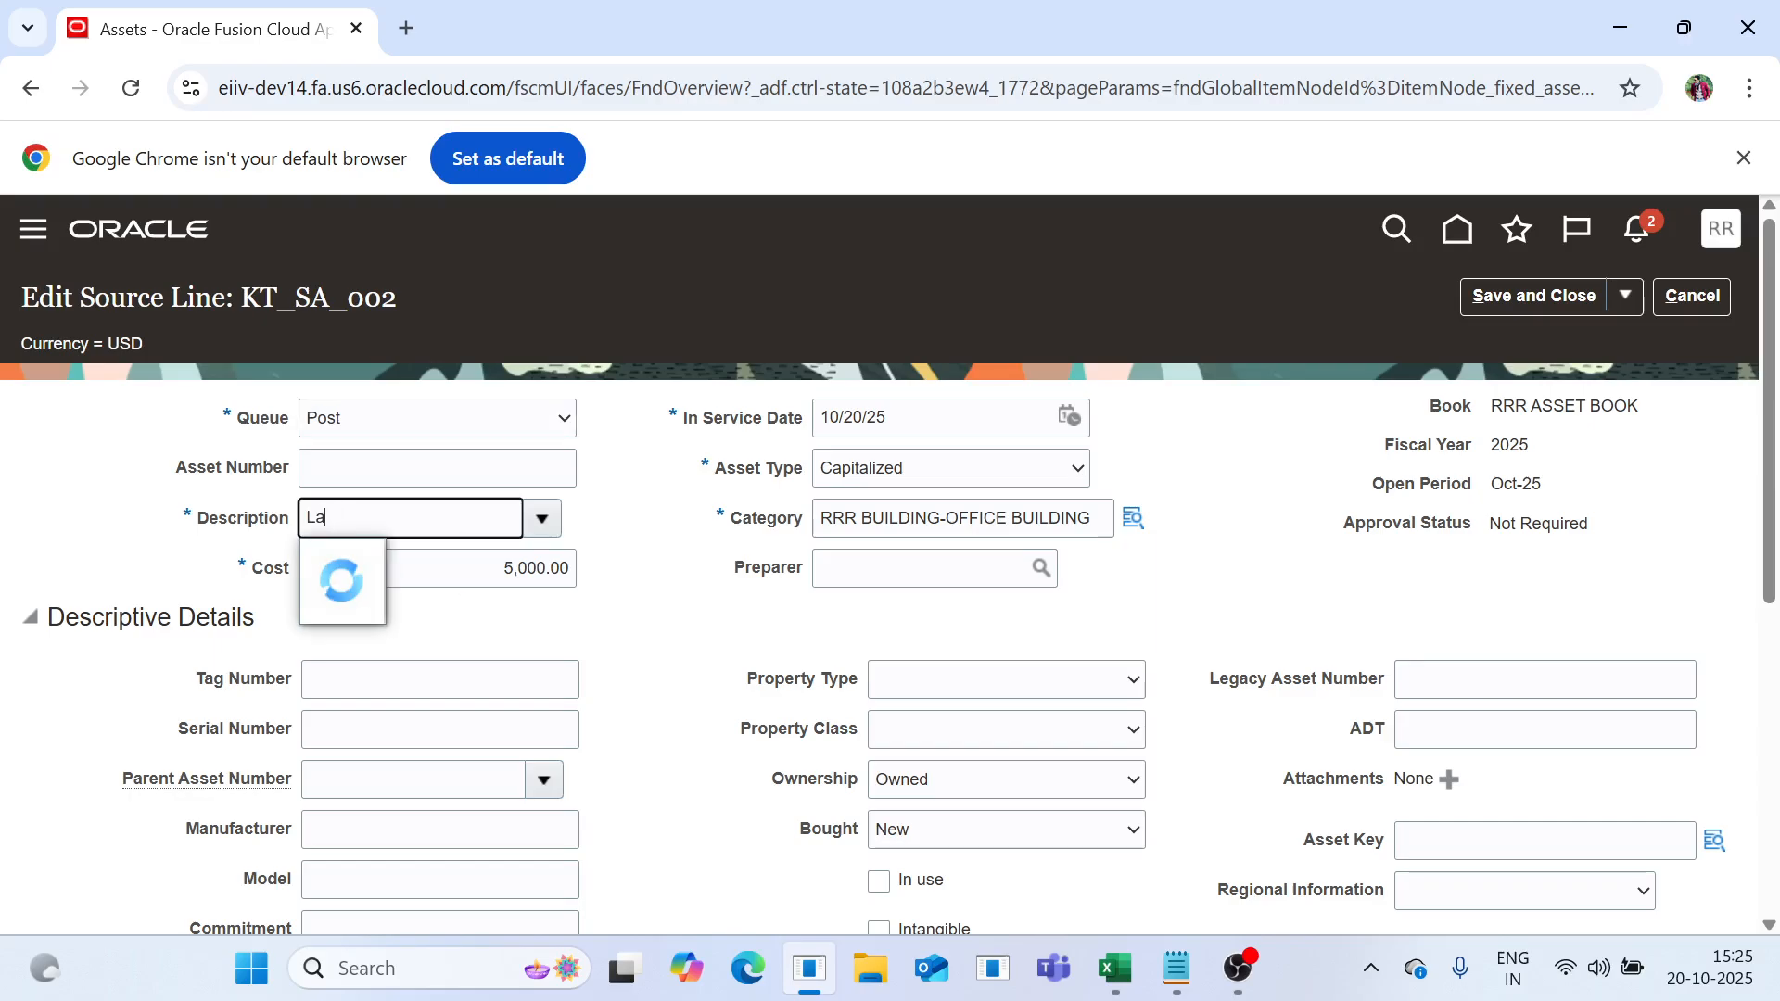
pyautogui.press('BackSpace')
pyautogui.write('aptyo')
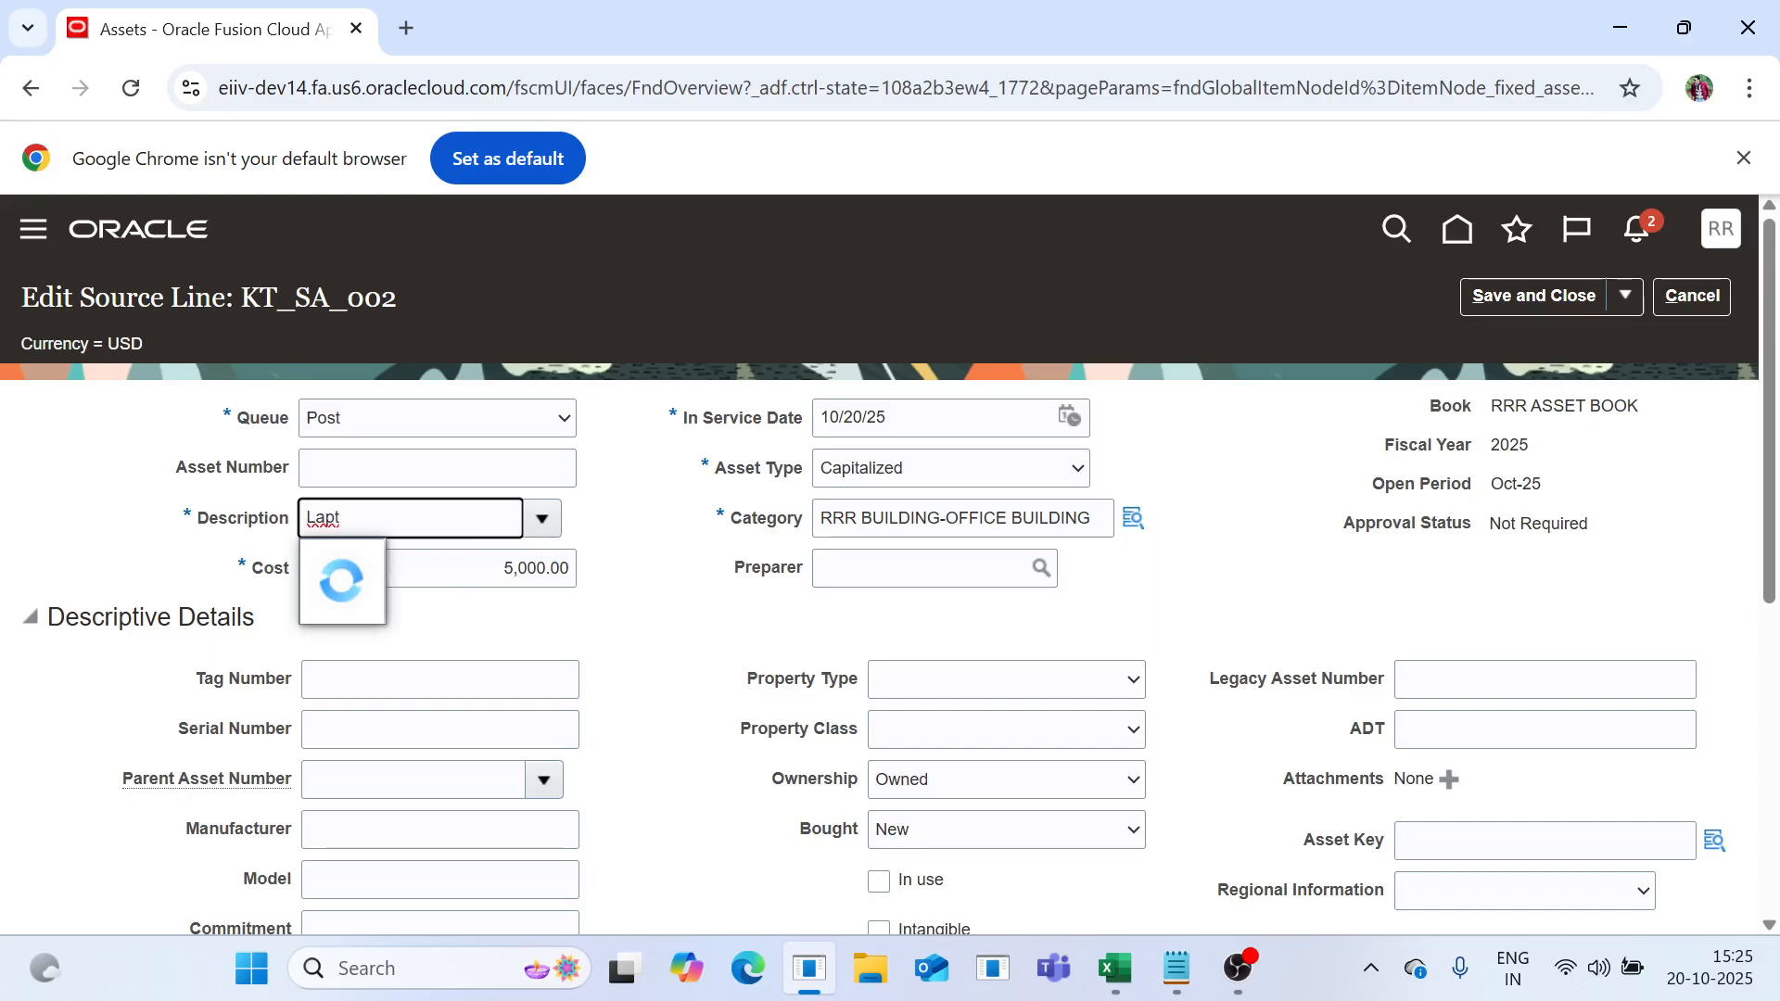
pyautogui.write('s')
pyautogui.click(674, 655)
# Search the locations for the assignment line and assign US, CA, ALTANTA, LS-155218TH.
pyautogui.scroll(-4, 674, 655)
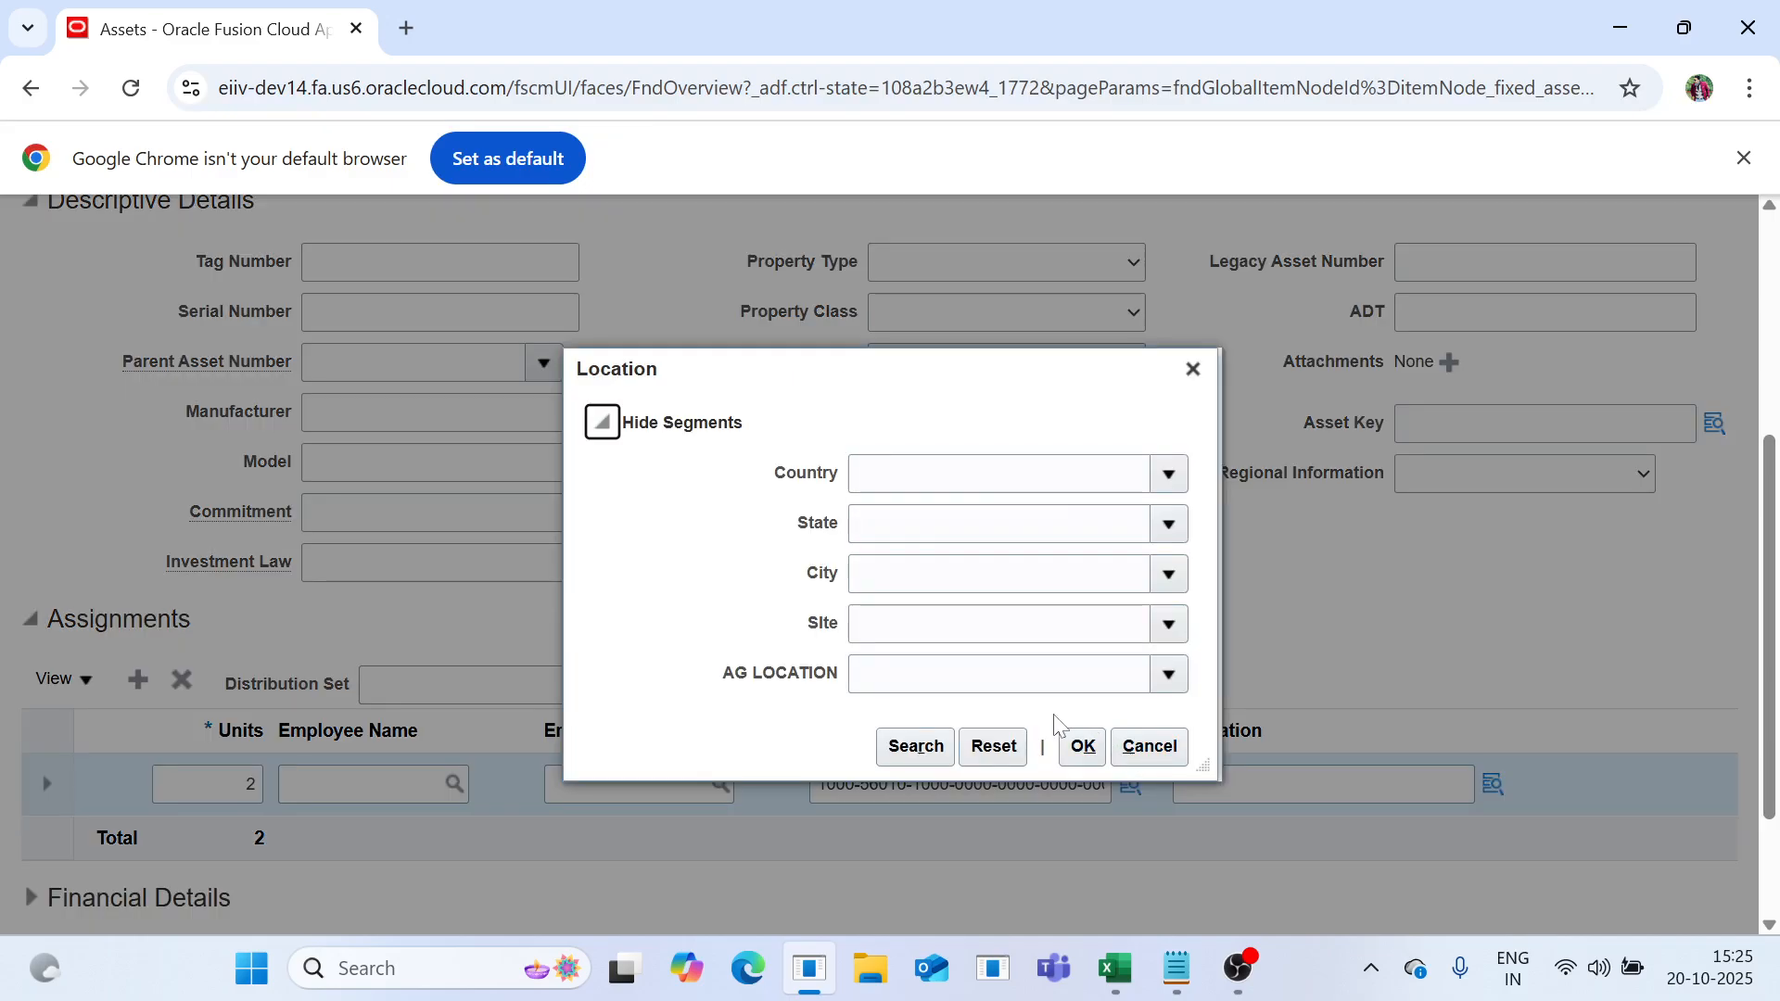
pyautogui.click(946, 746)
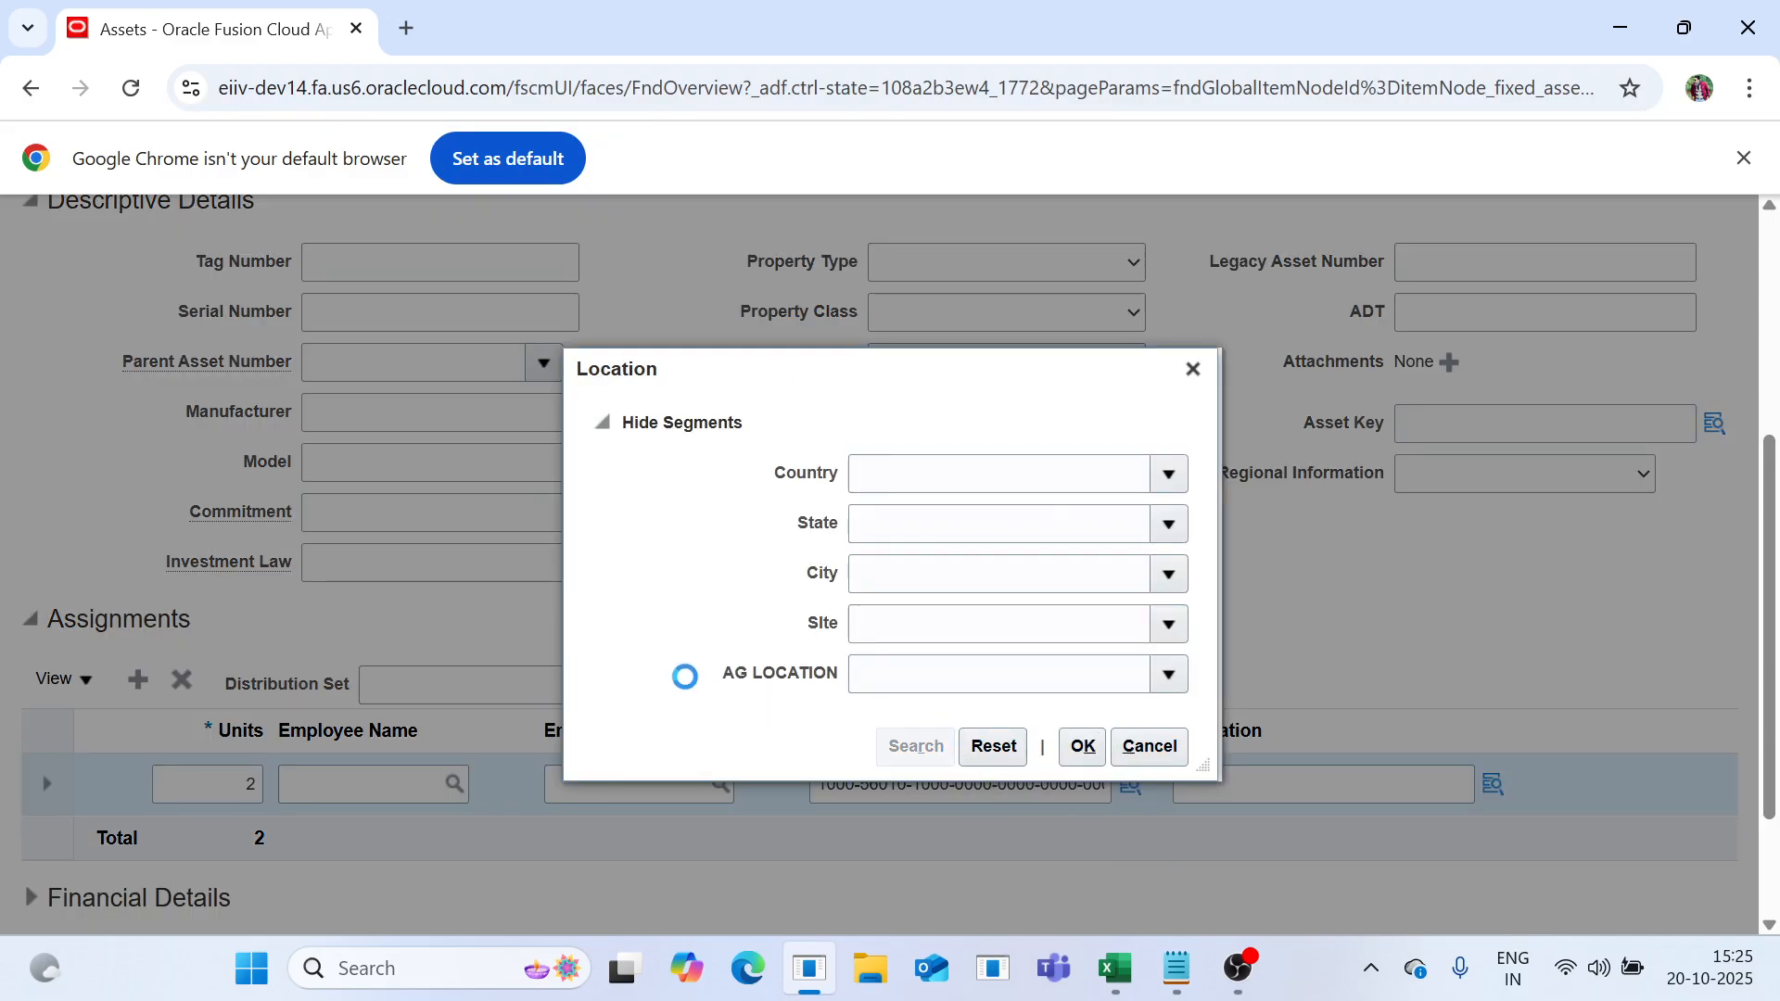
pyautogui.click(714, 616)
pyautogui.scroll(-3, 714, 612)
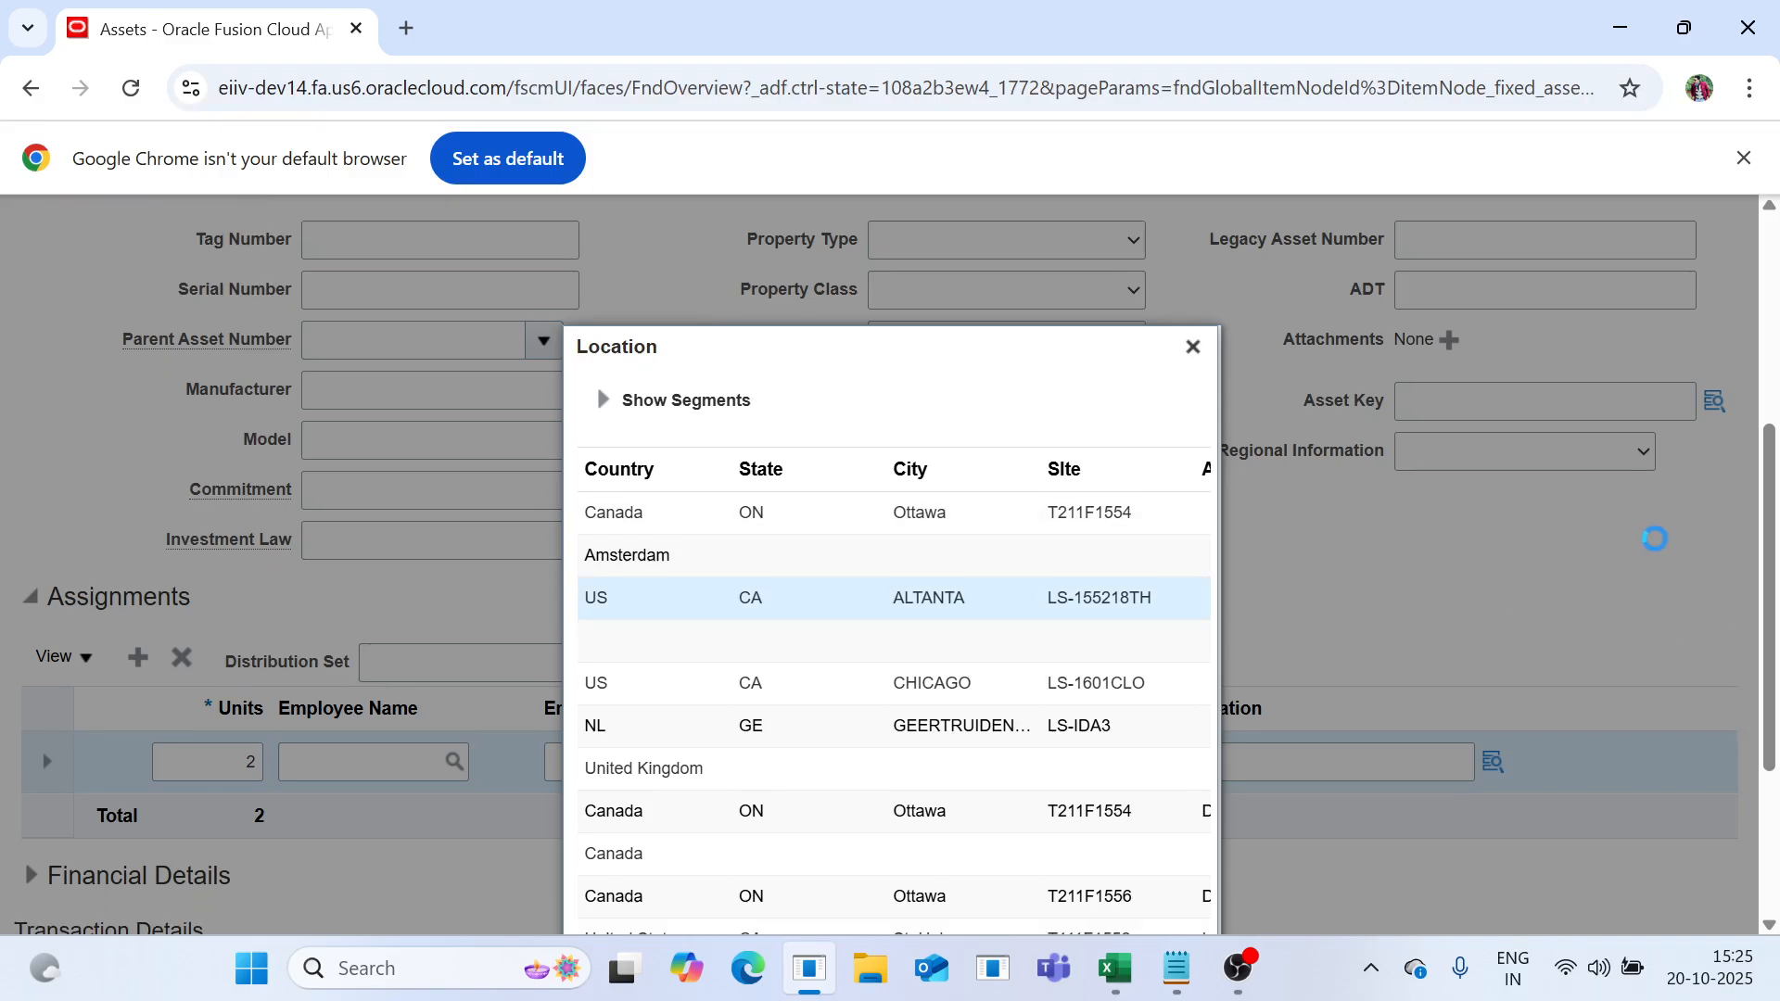
pyautogui.click(1083, 904)
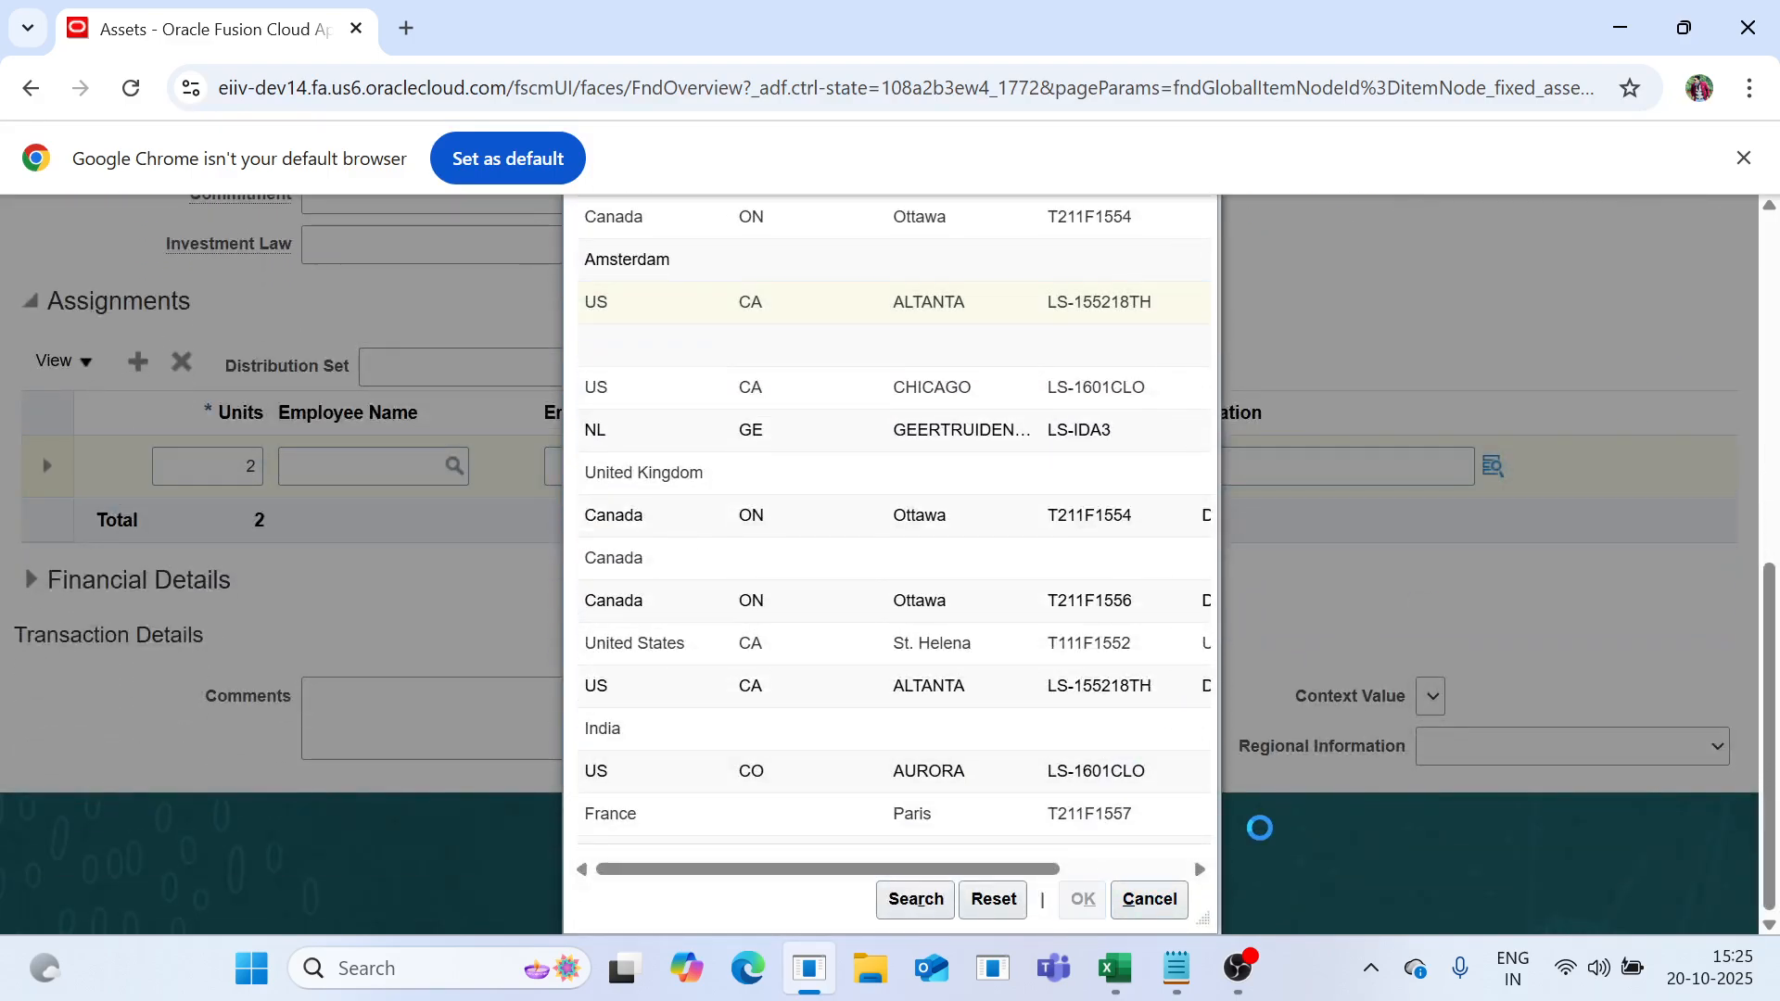
# Search the asset keys, assign the key None to the source line, and save and close it.
pyautogui.scroll(3, 1327, 745)
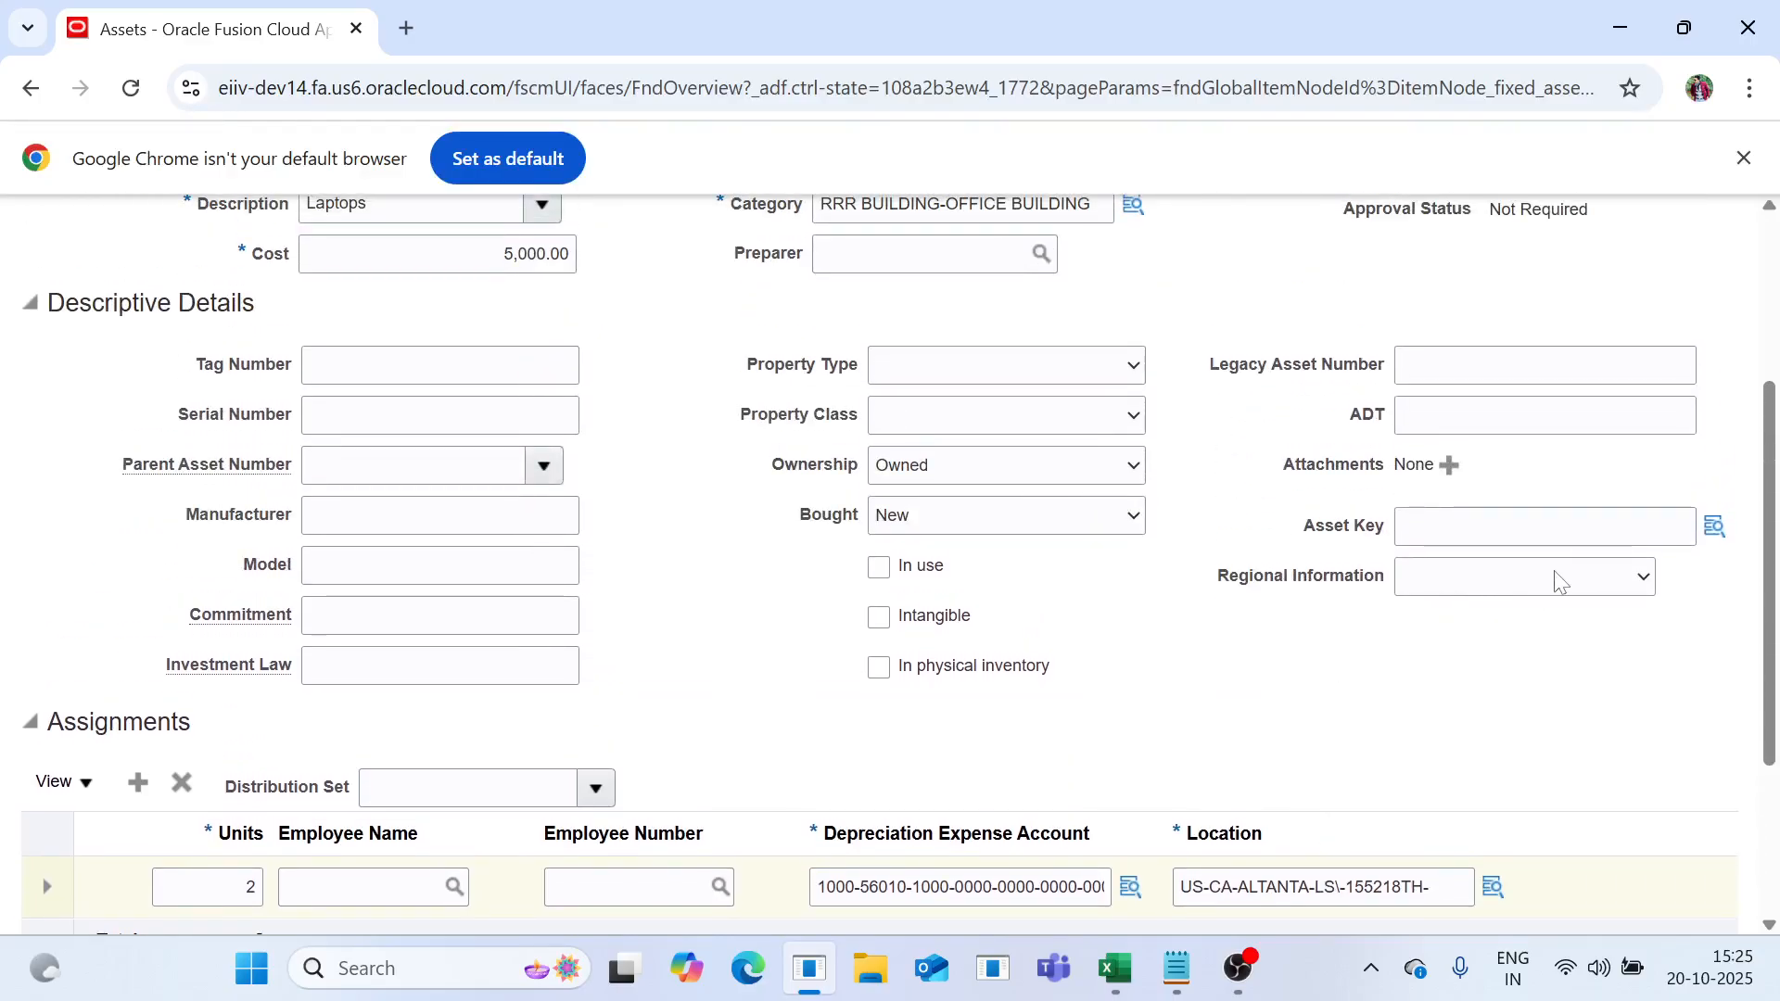
pyautogui.click(1714, 526)
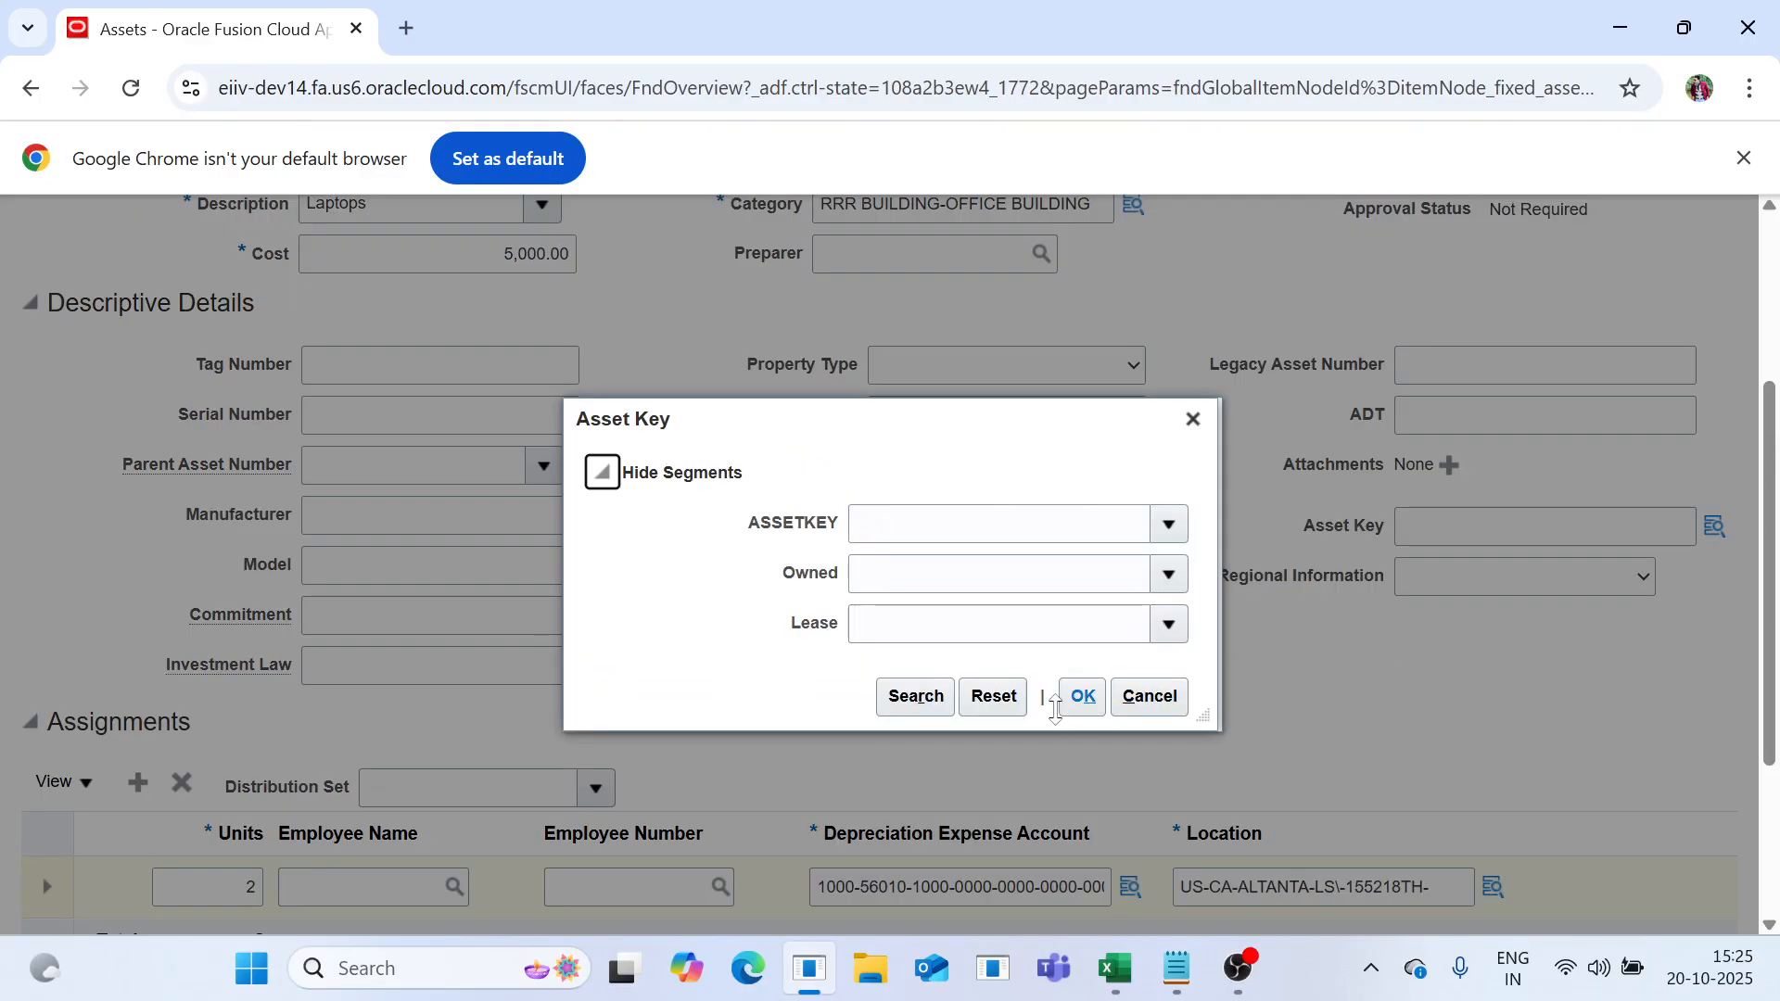
pyautogui.click(915, 695)
pyautogui.click(732, 457)
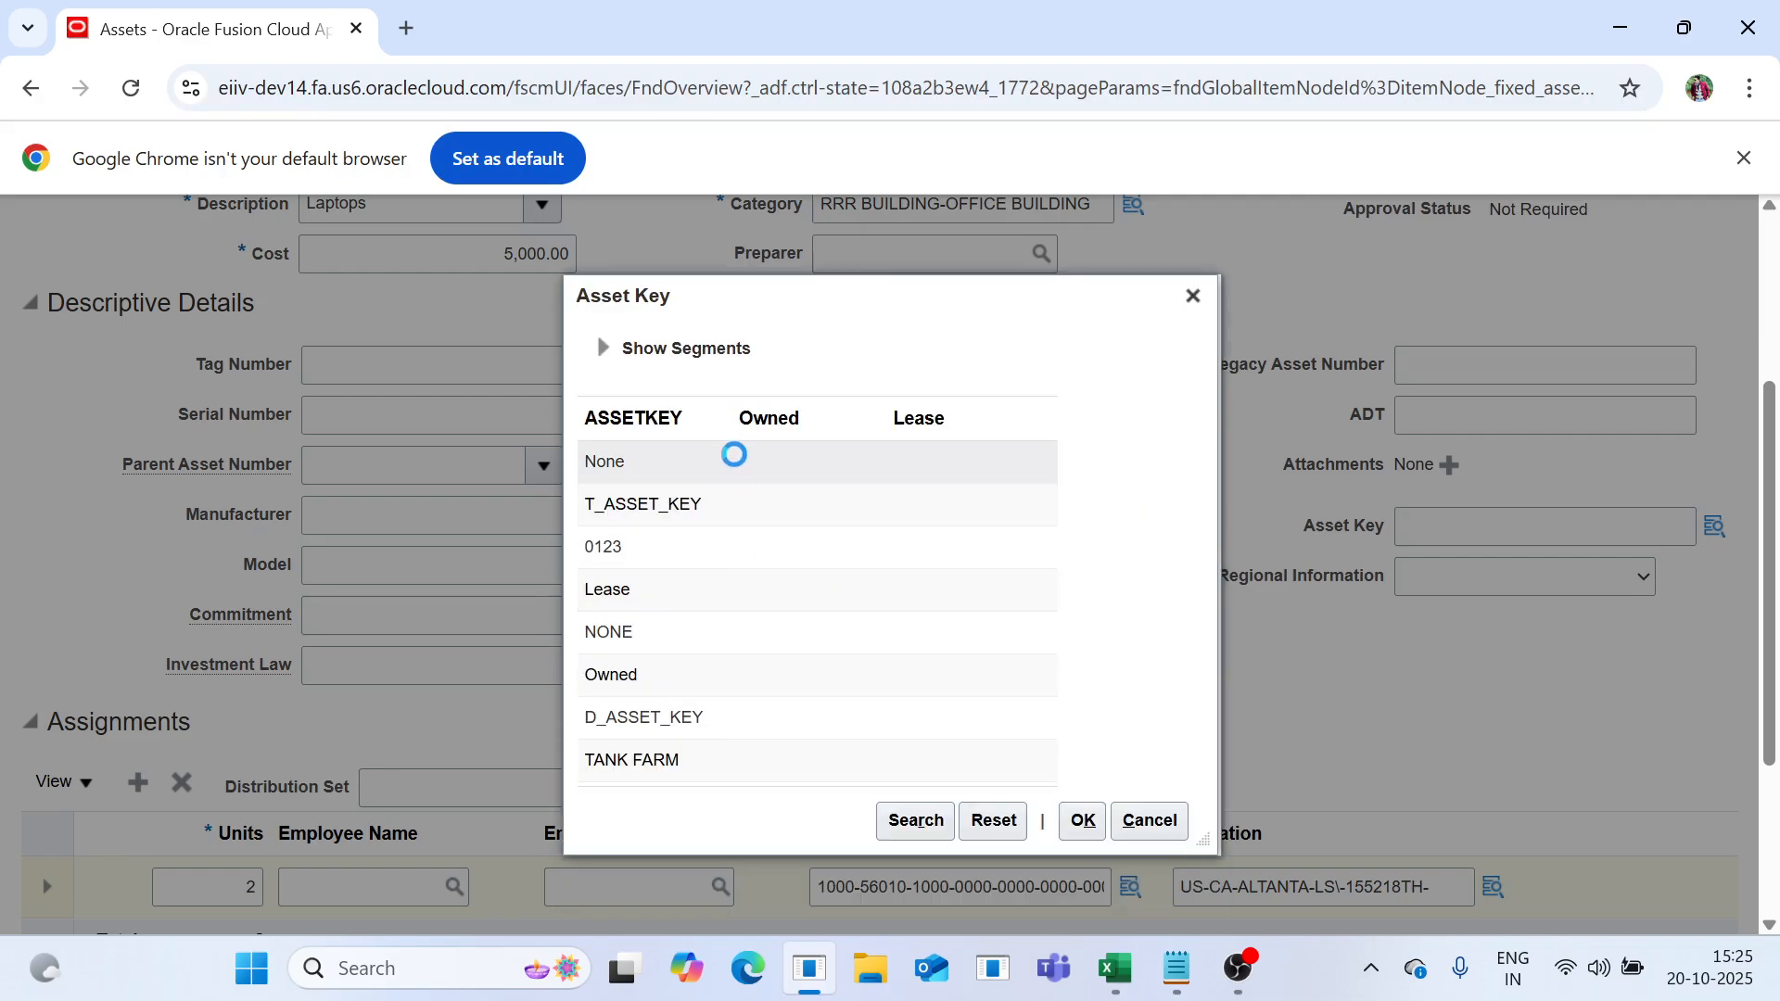
pyautogui.click(1080, 820)
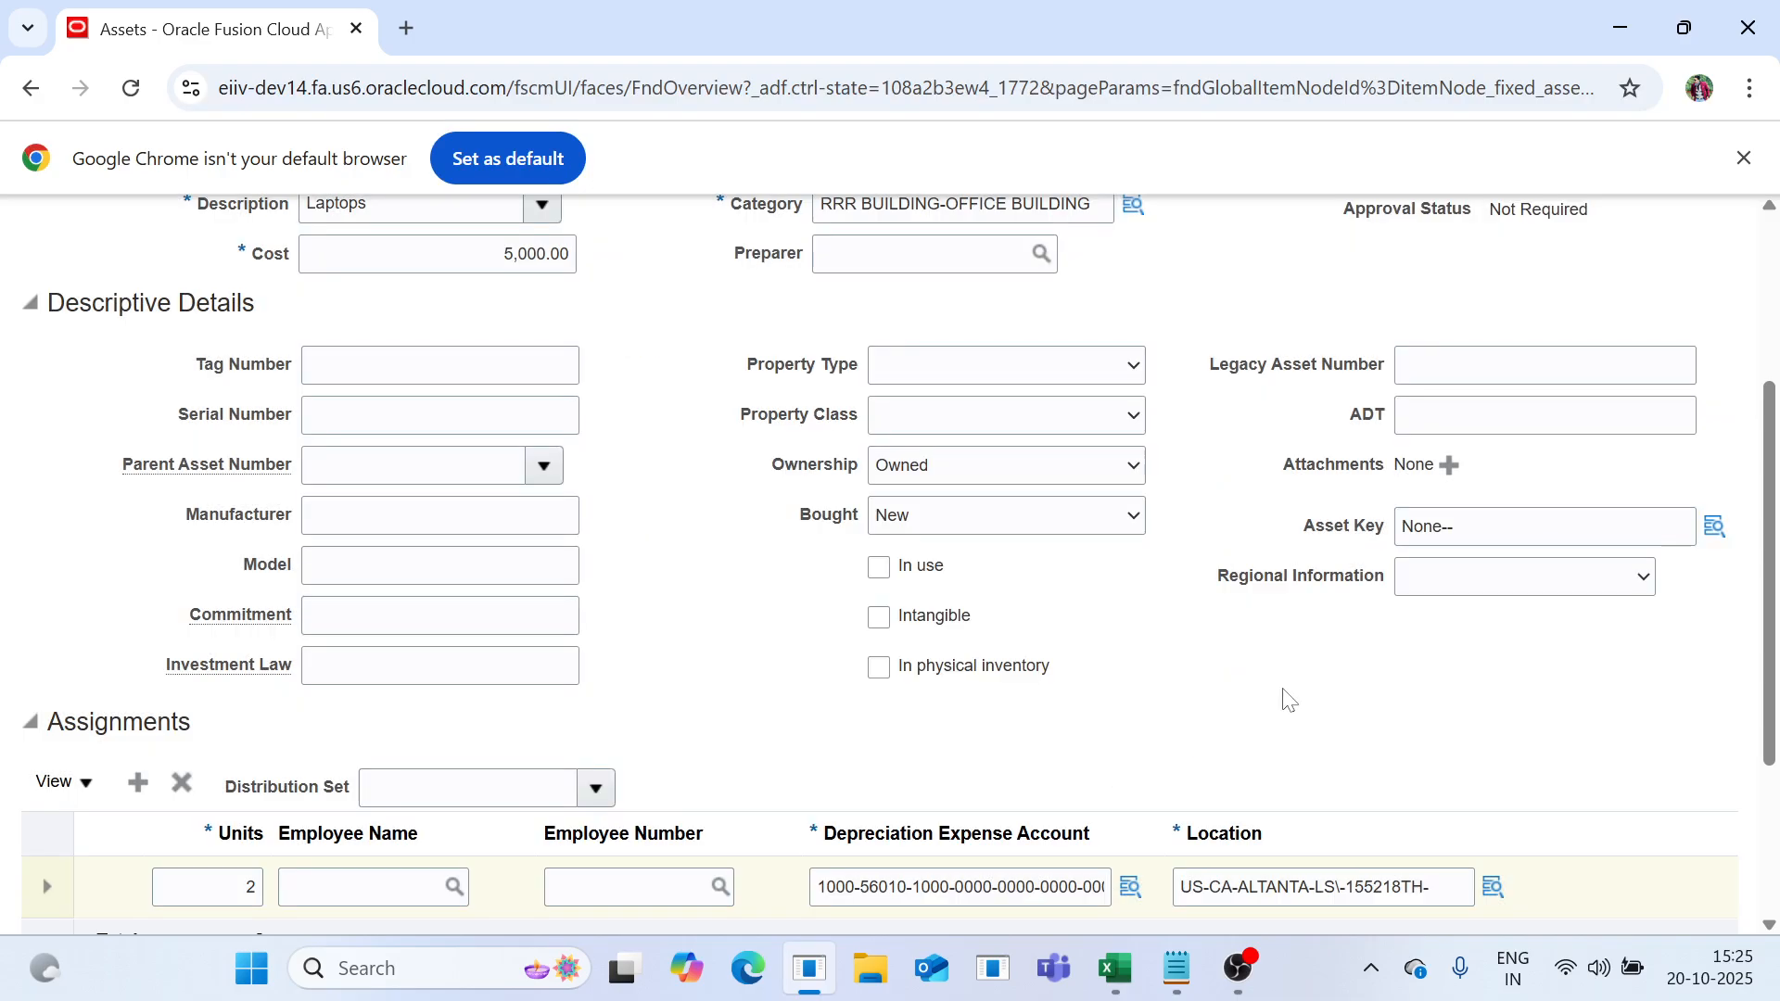
pyautogui.scroll(3, 1291, 686)
pyautogui.click(1532, 296)
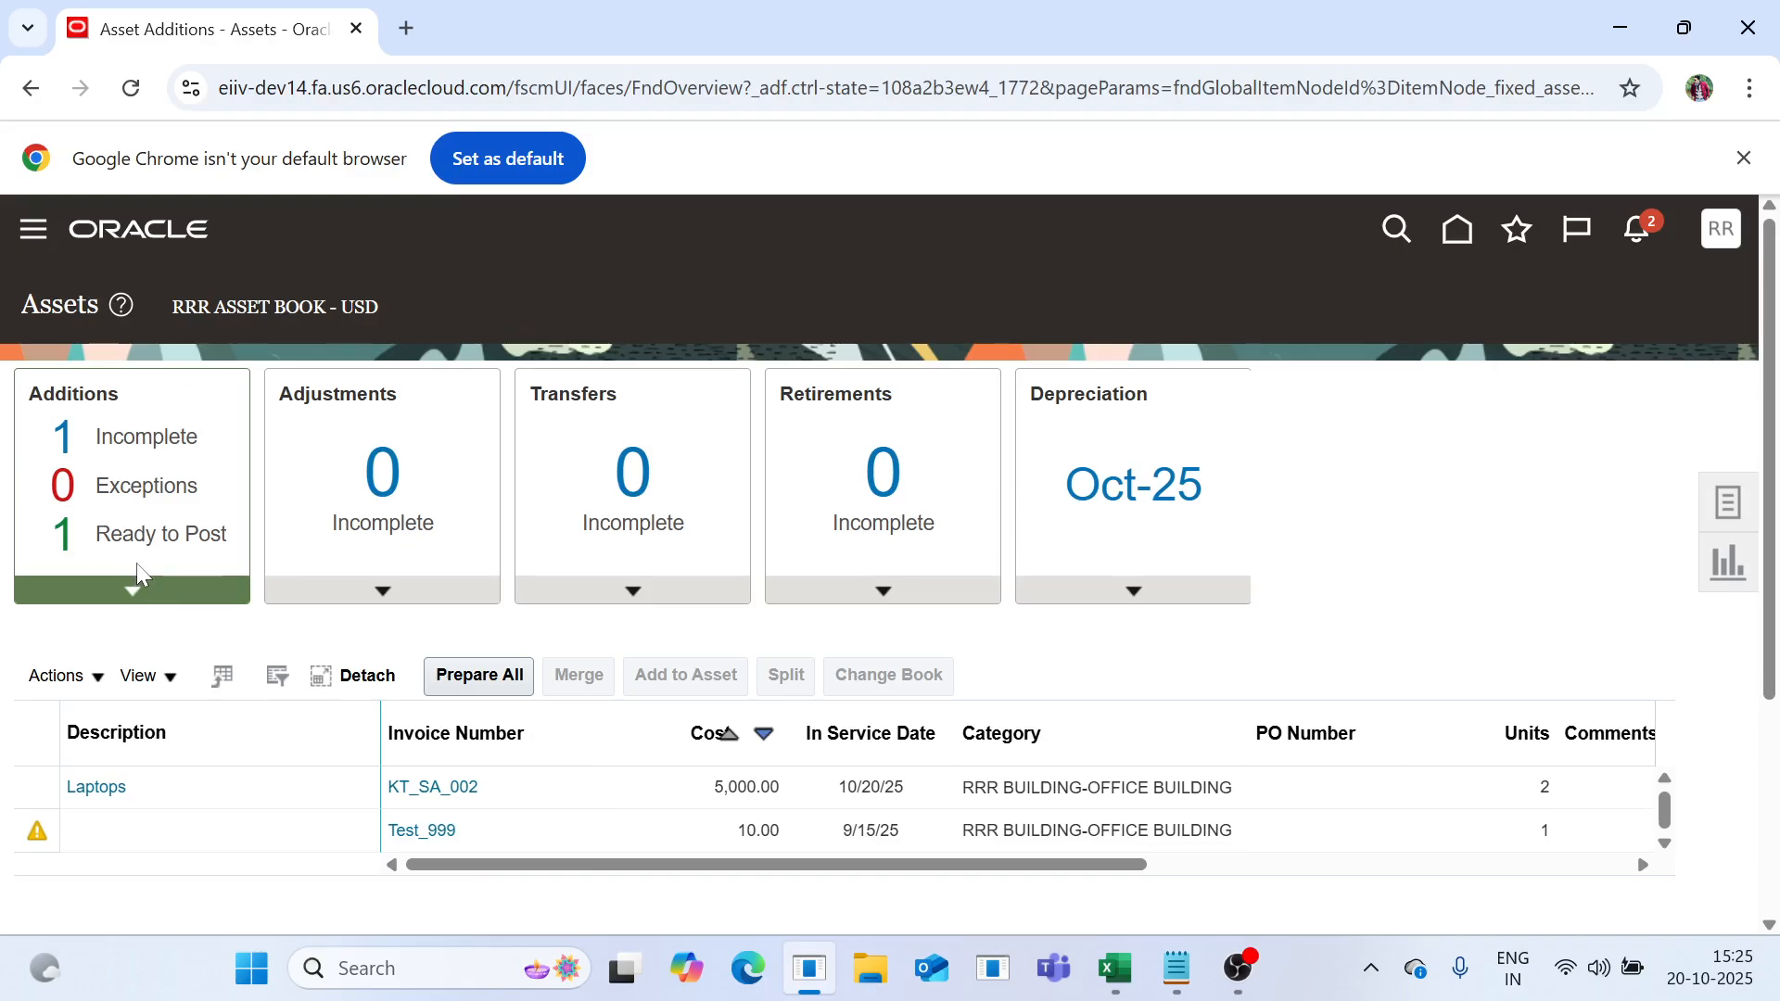
# Show the additions that are ready to post and split the Laptops line KT_SA_002 into two lines of 1 unit each.
pyautogui.click(154, 537)
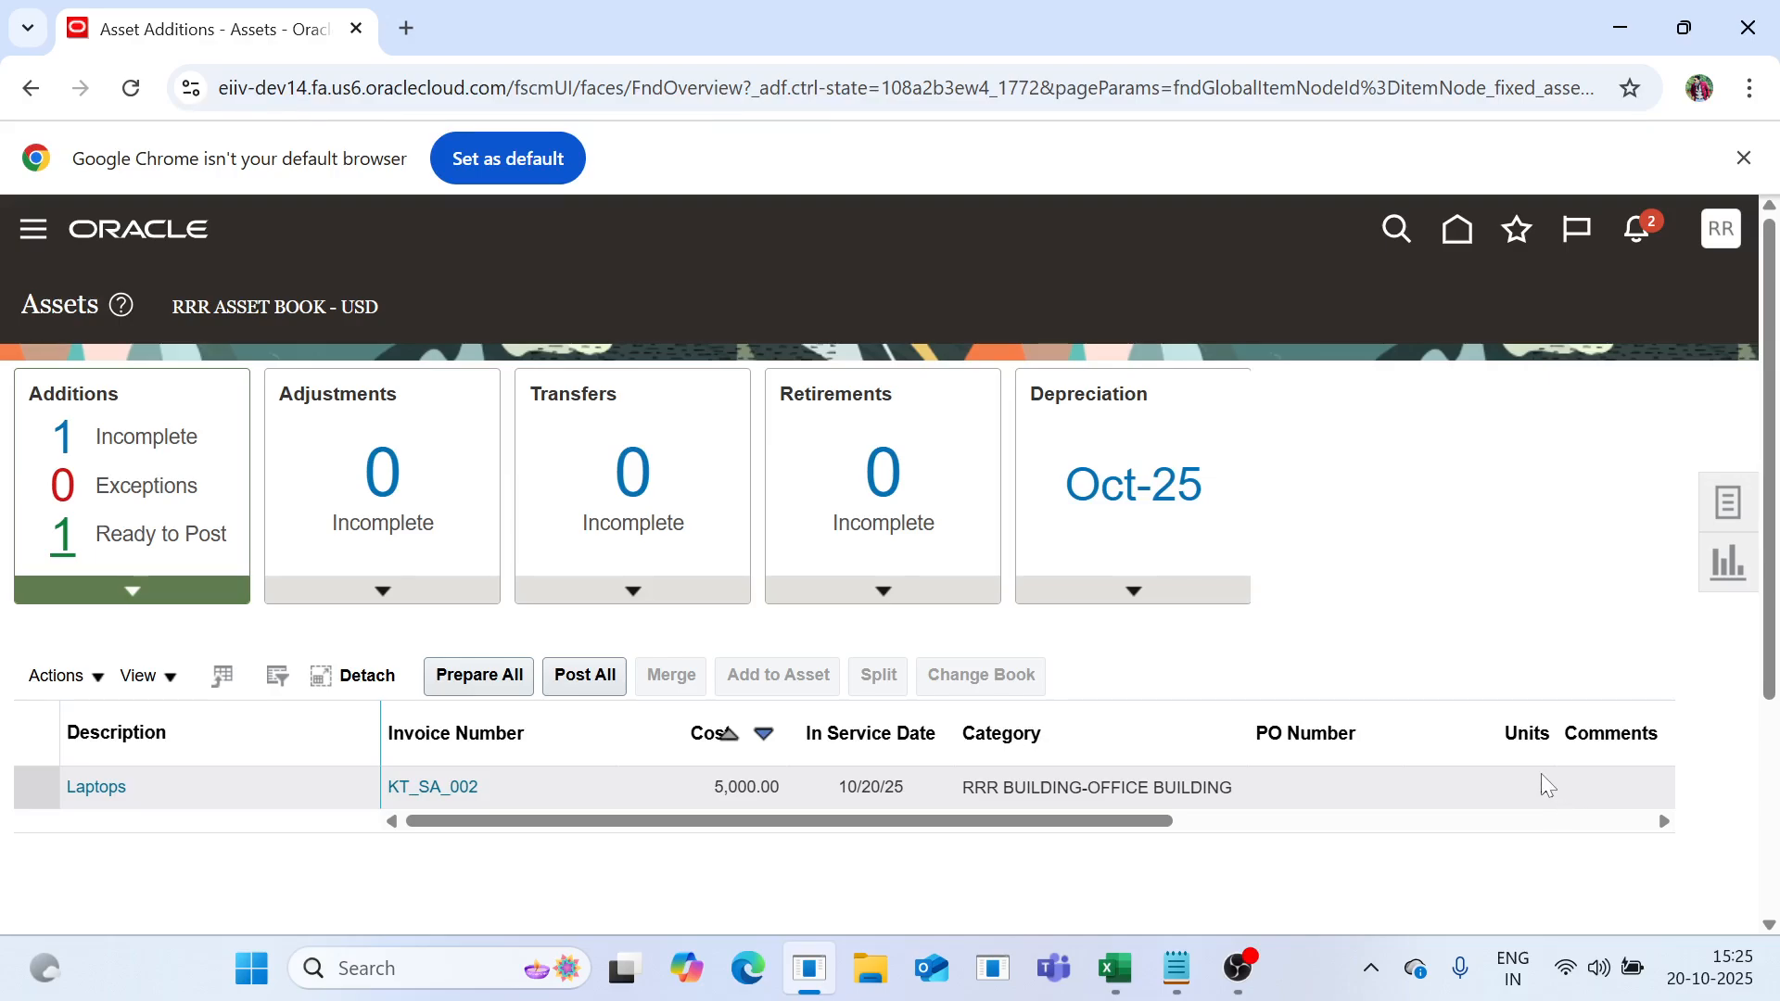
pyautogui.click(148, 788)
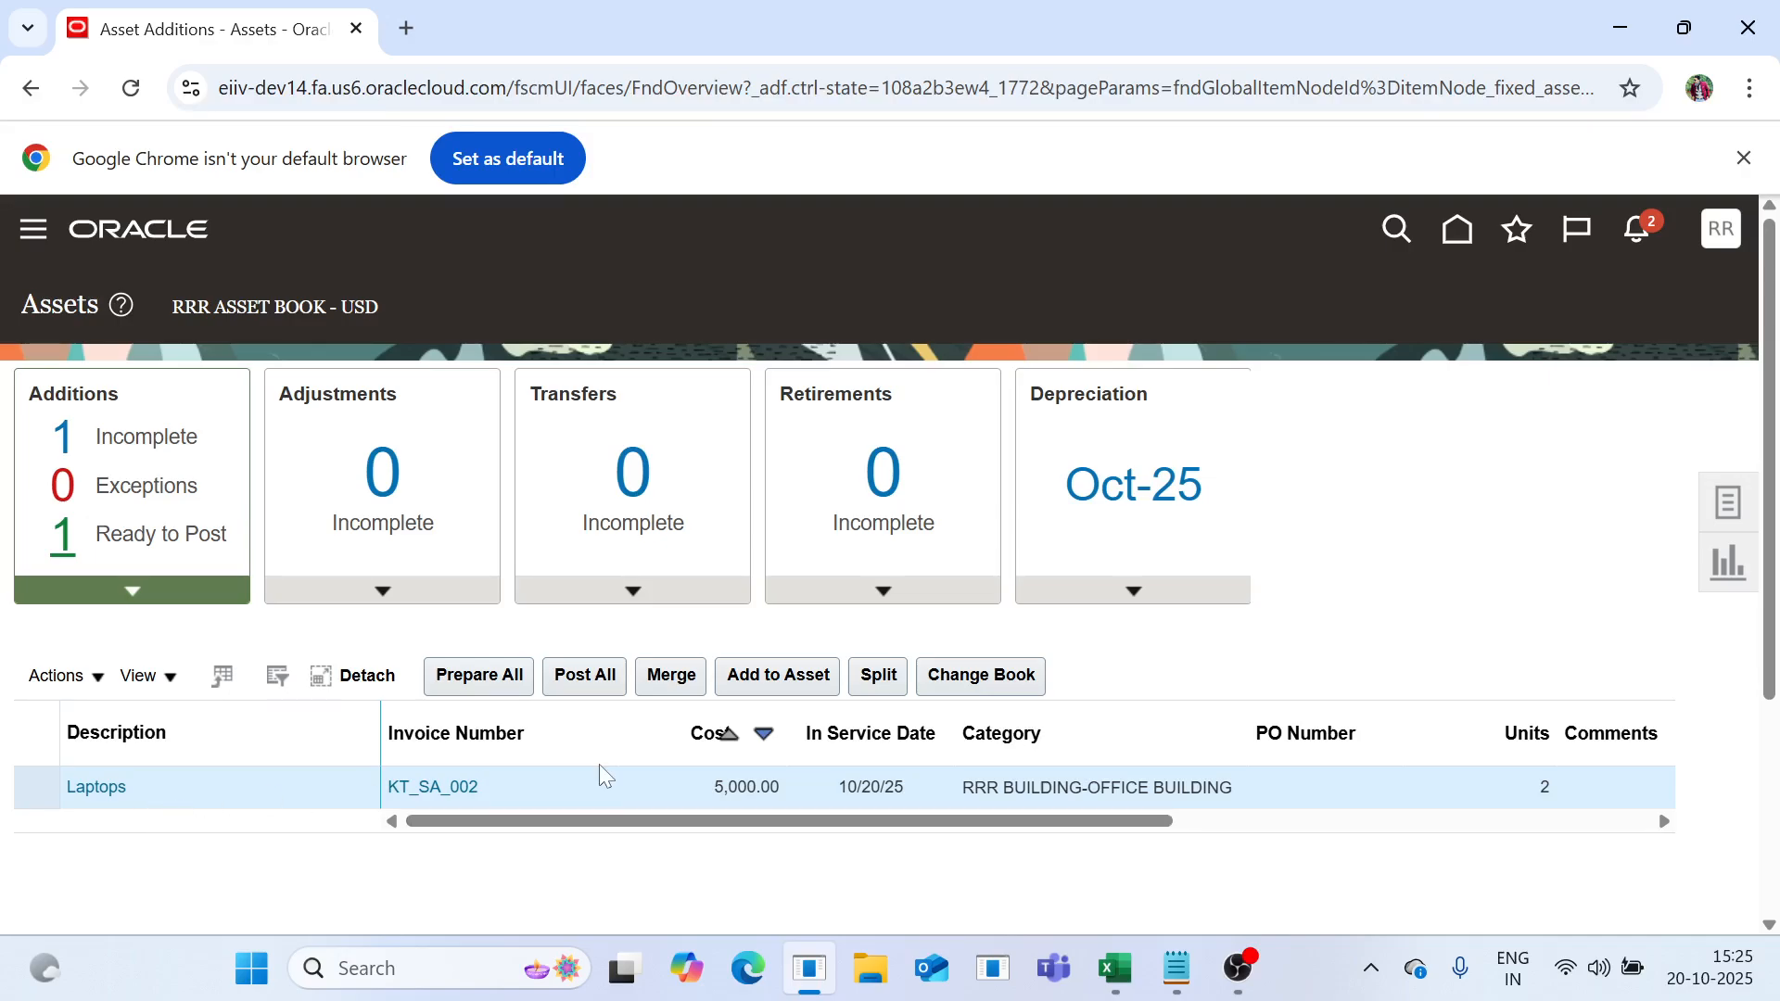
pyautogui.click(853, 685)
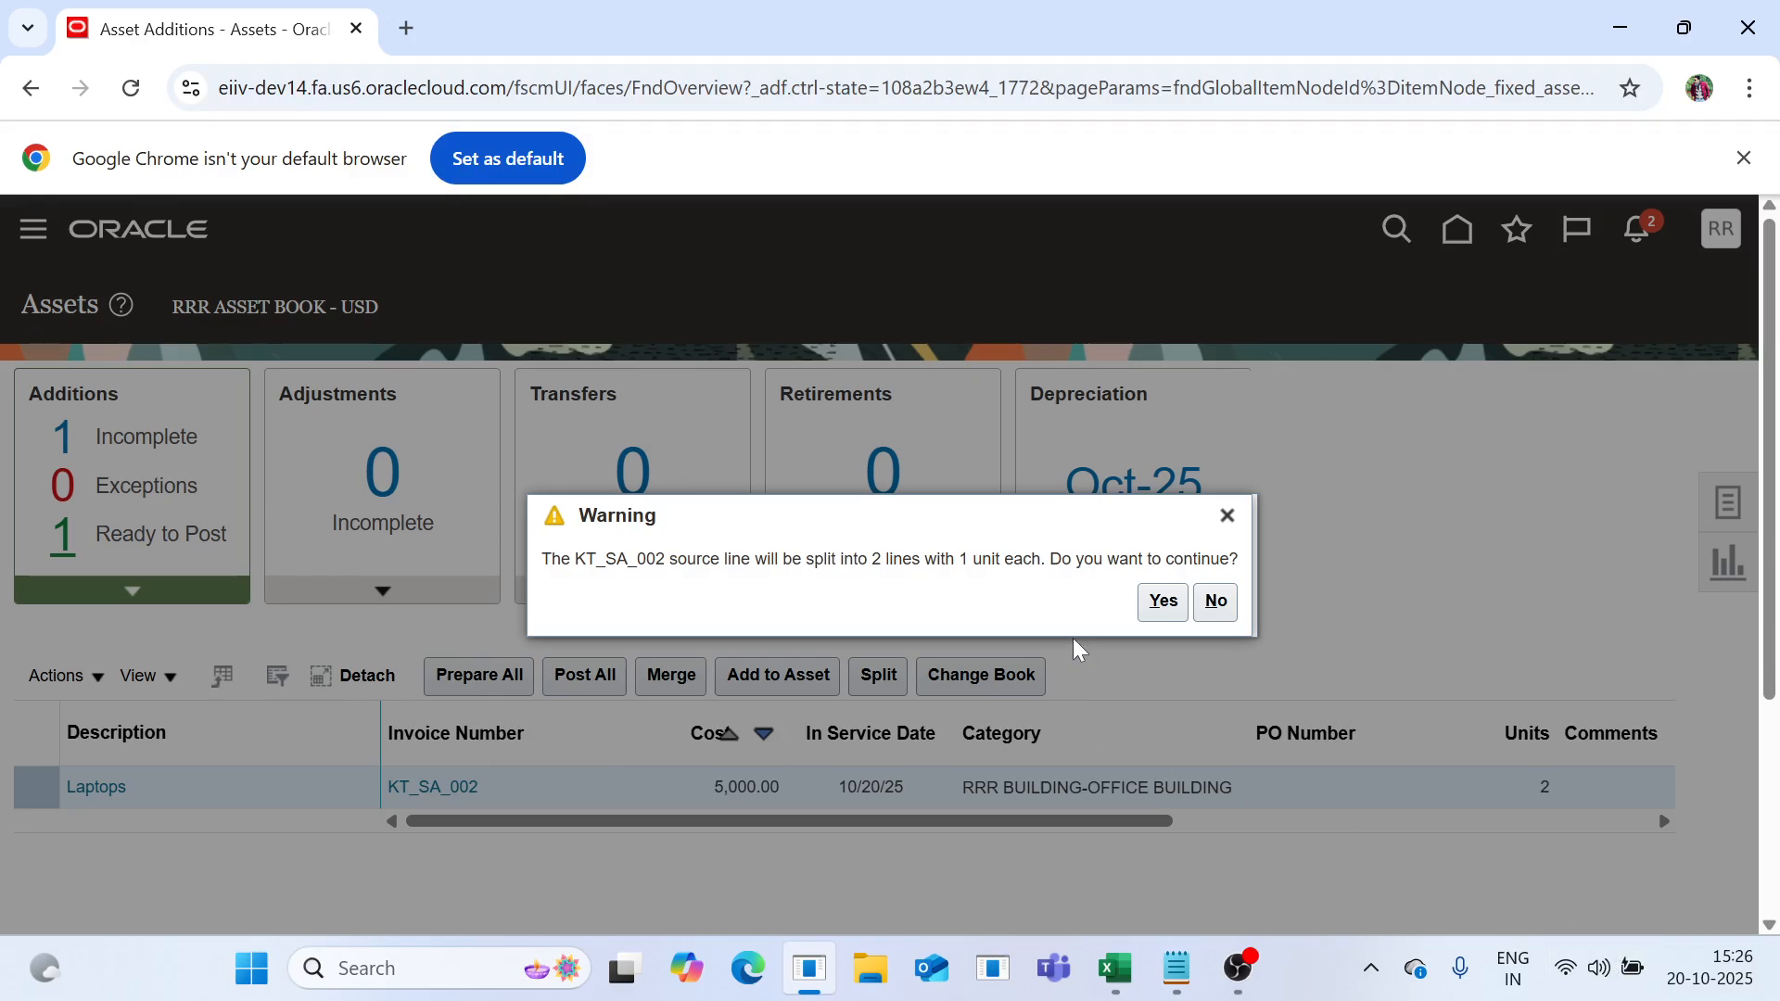
pyautogui.click(1164, 601)
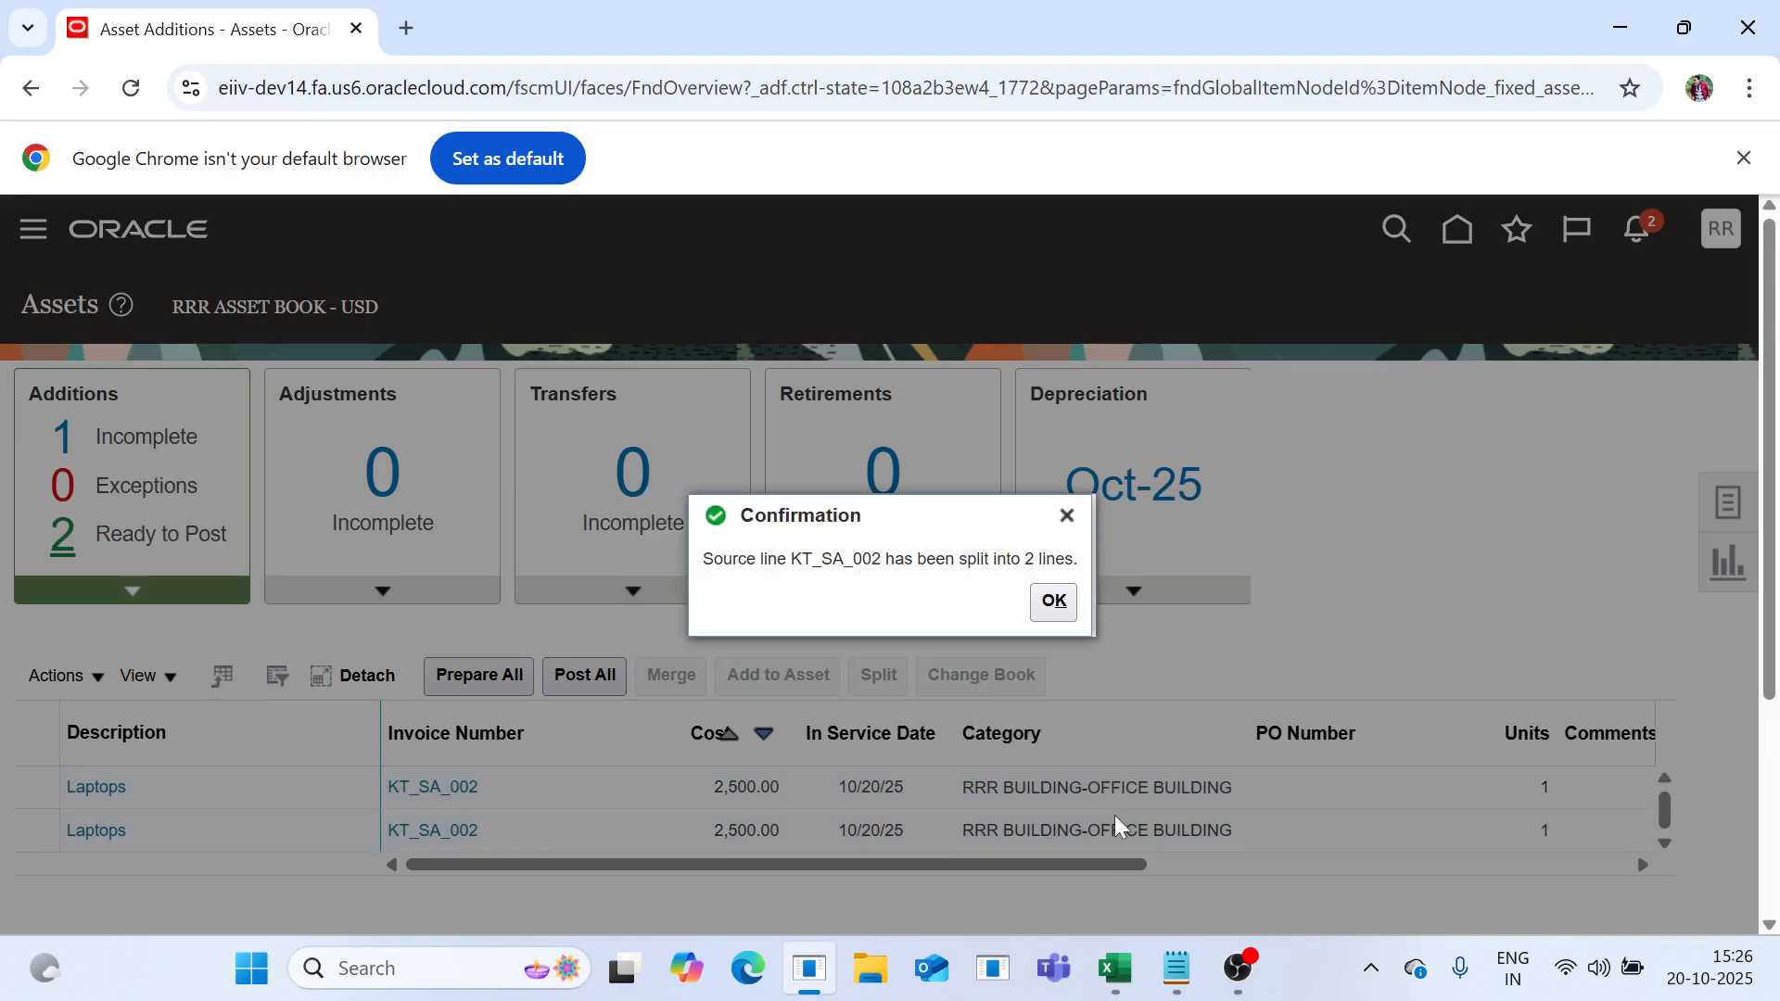
pyautogui.click(1050, 602)
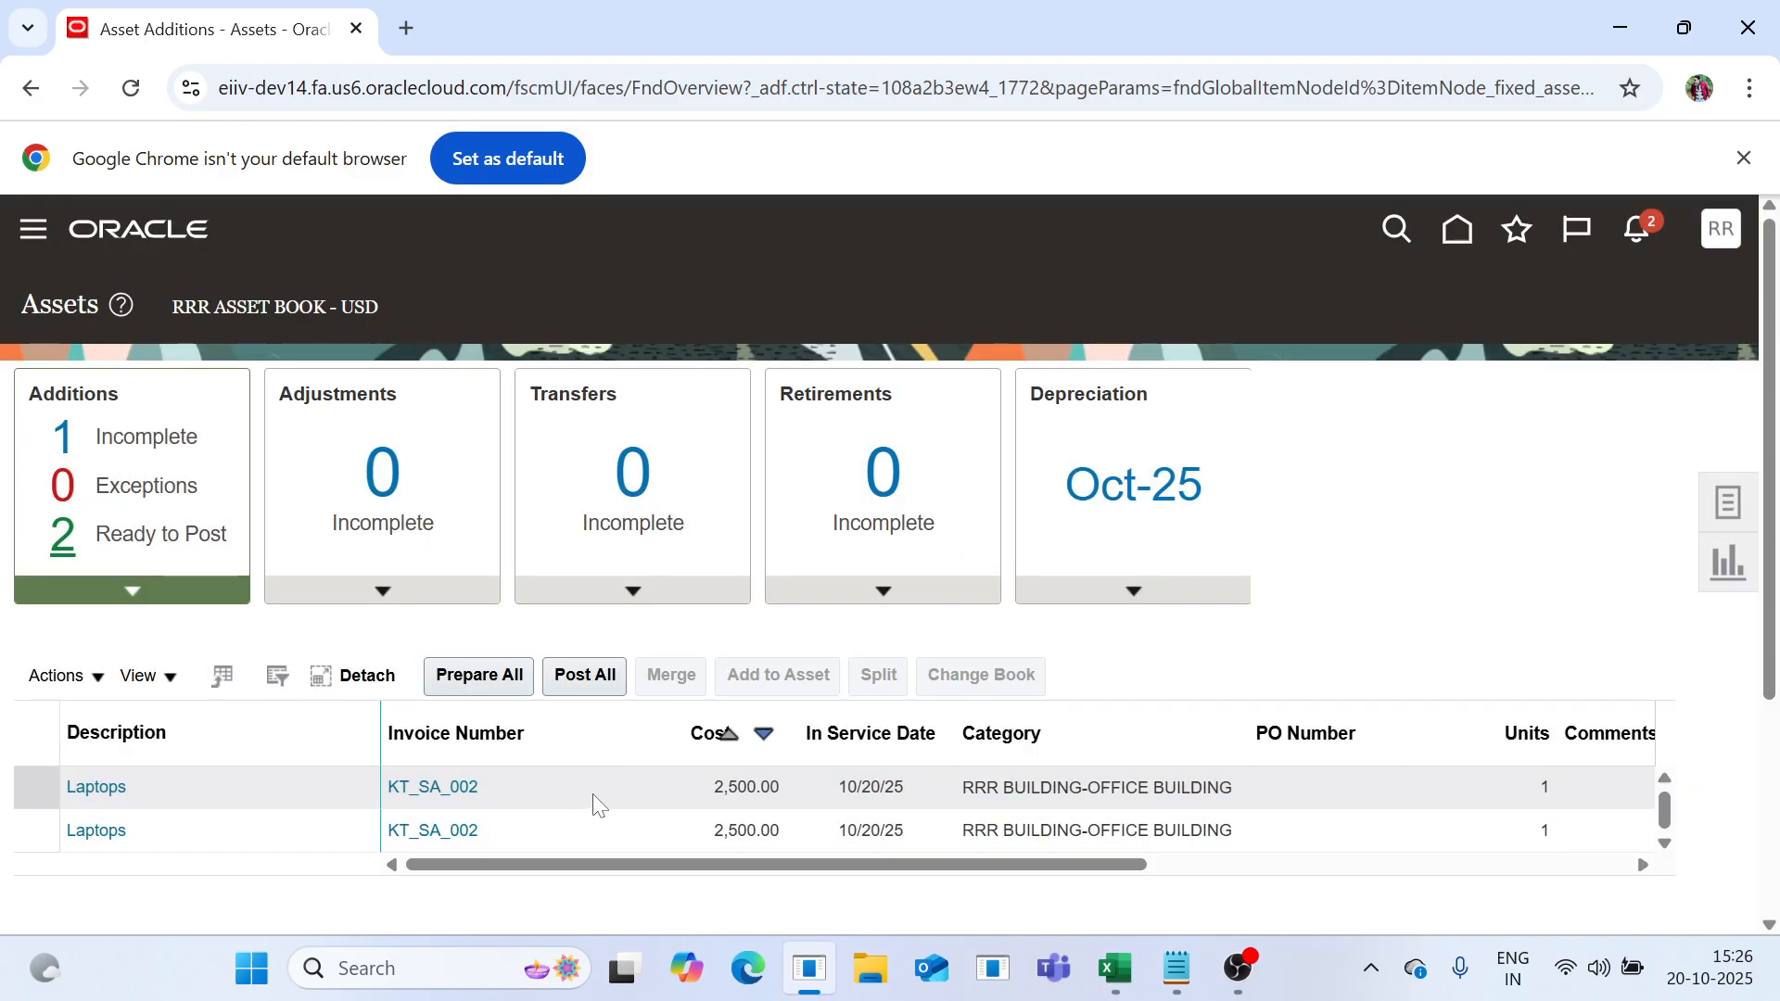
# Edit the second split line of KT_SA_002, change its description to Laptops HP, and save and close it.
pyautogui.moveTo(1073, 867); pyautogui.dragTo(9, 858)
pyautogui.click(195, 839)
pyautogui.click(57, 676)
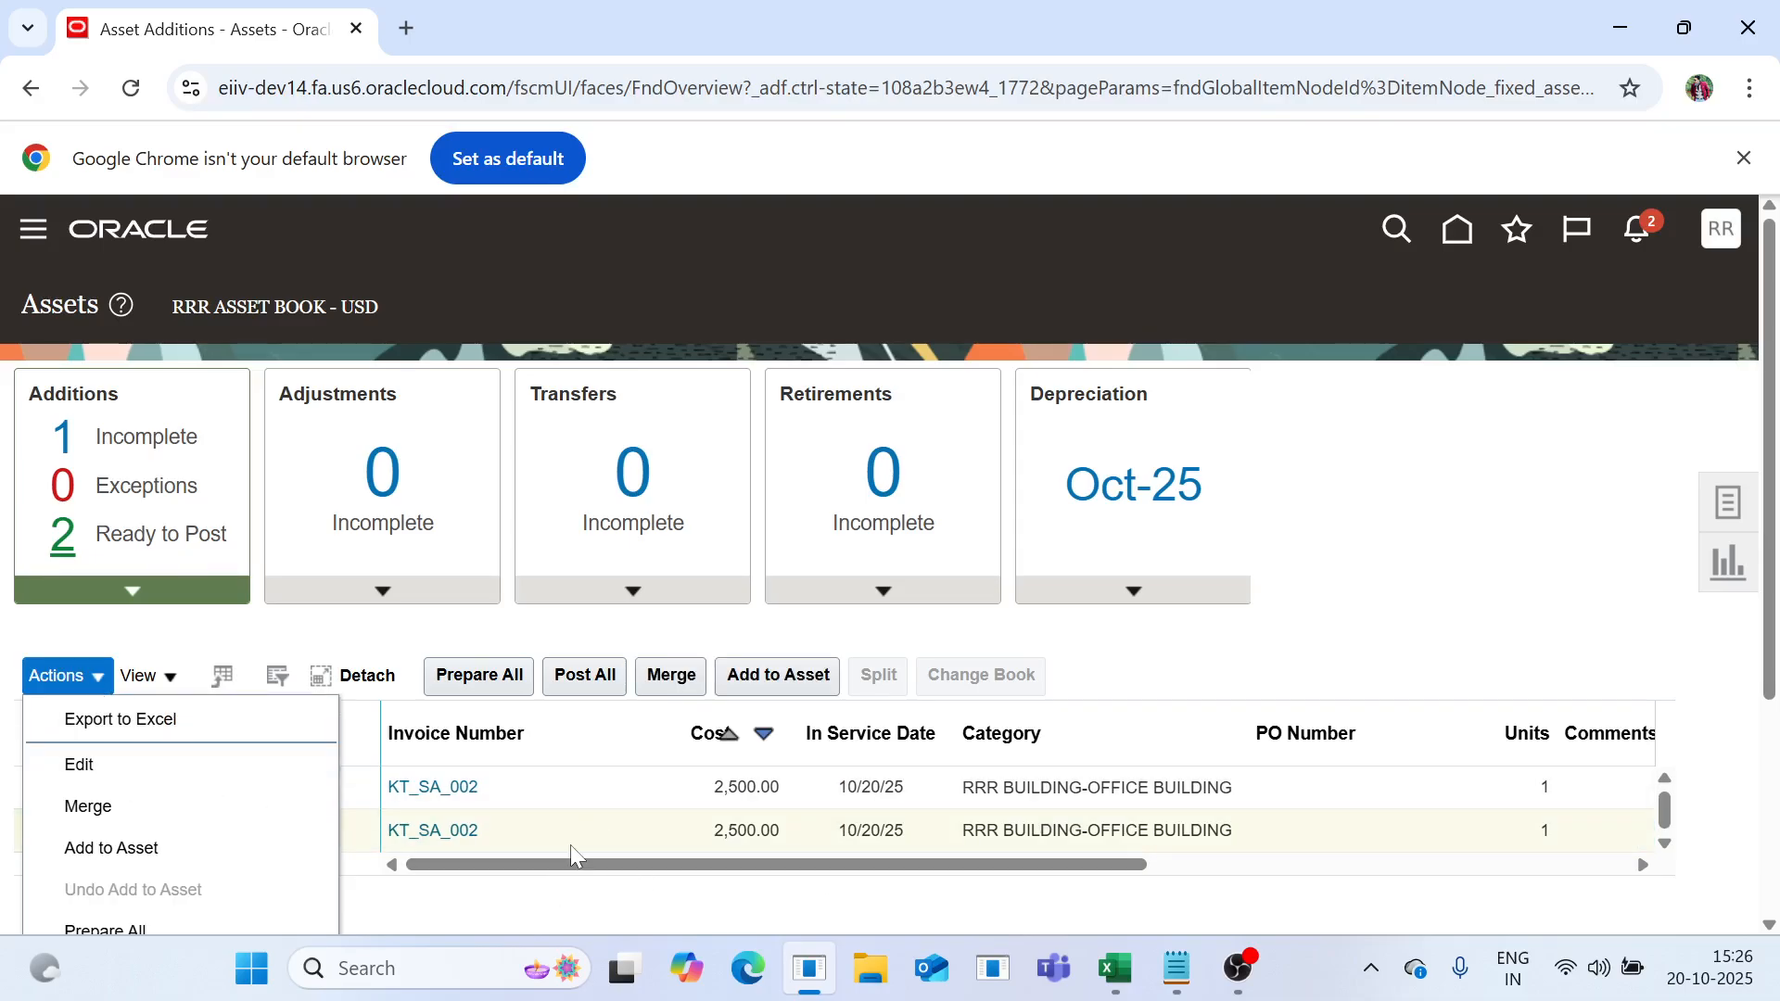
pyautogui.click(220, 777)
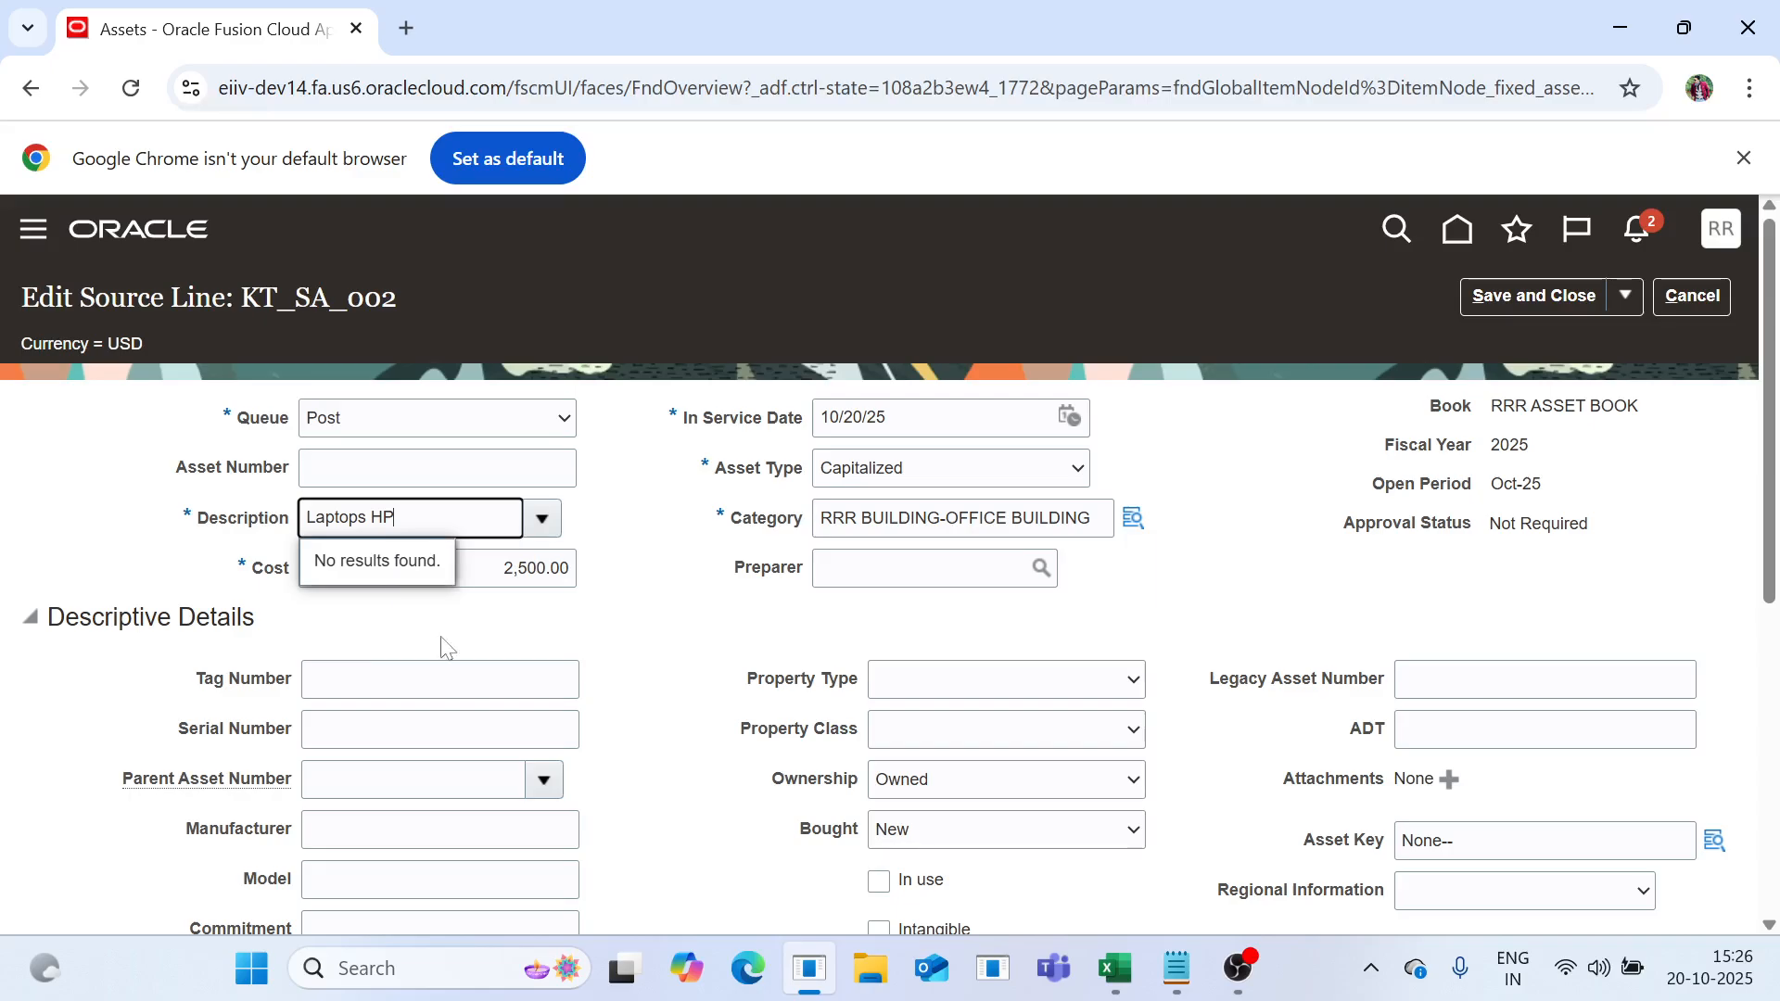
pyautogui.click(1521, 298)
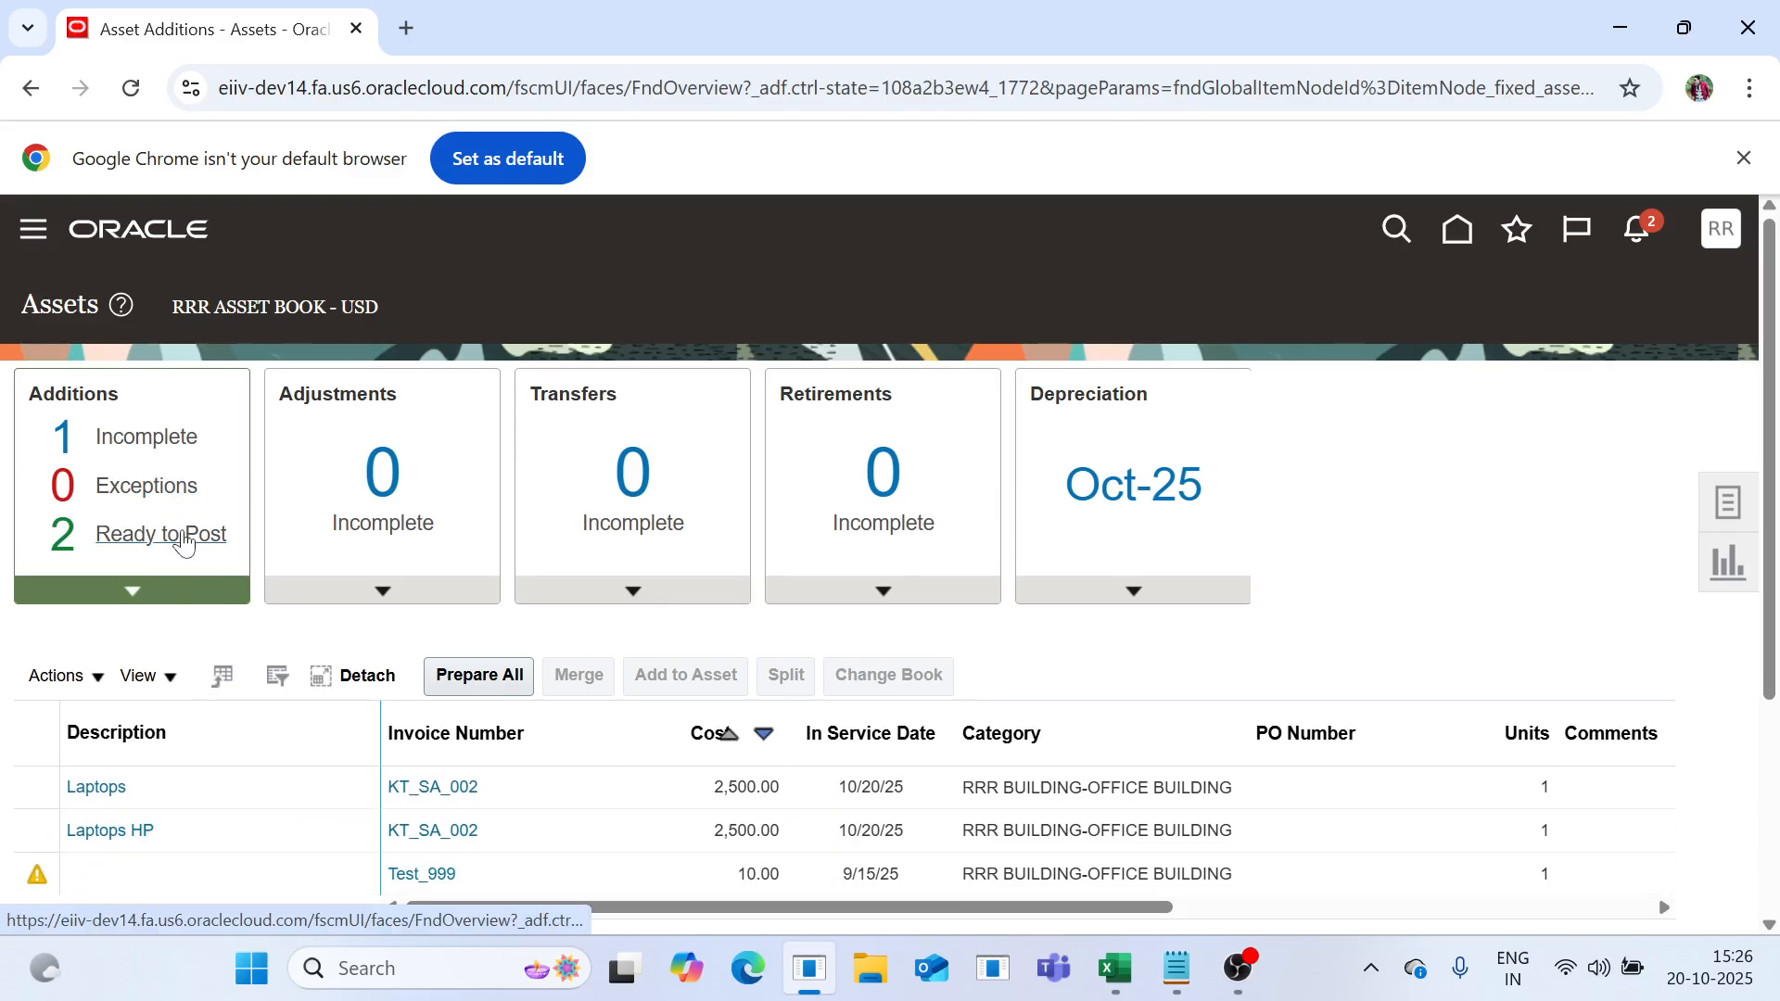
# Show the ready-to-post additions again and post all of them.
pyautogui.click(179, 540)
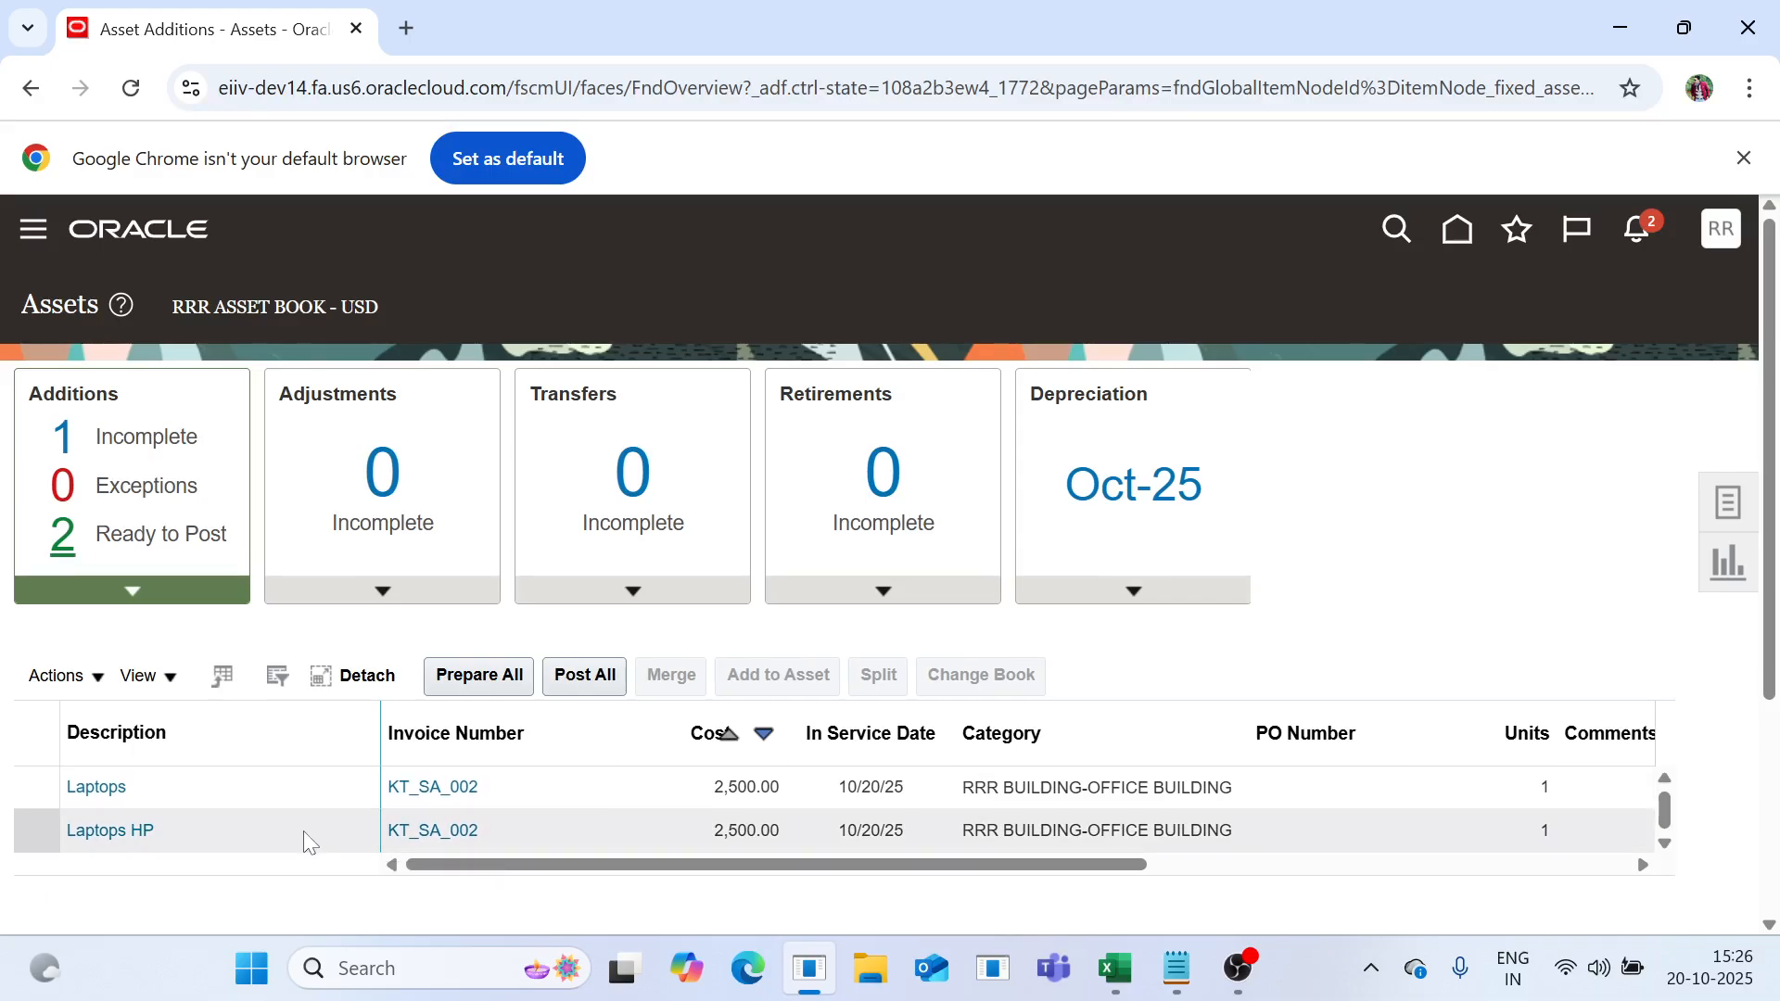
pyautogui.click(582, 677)
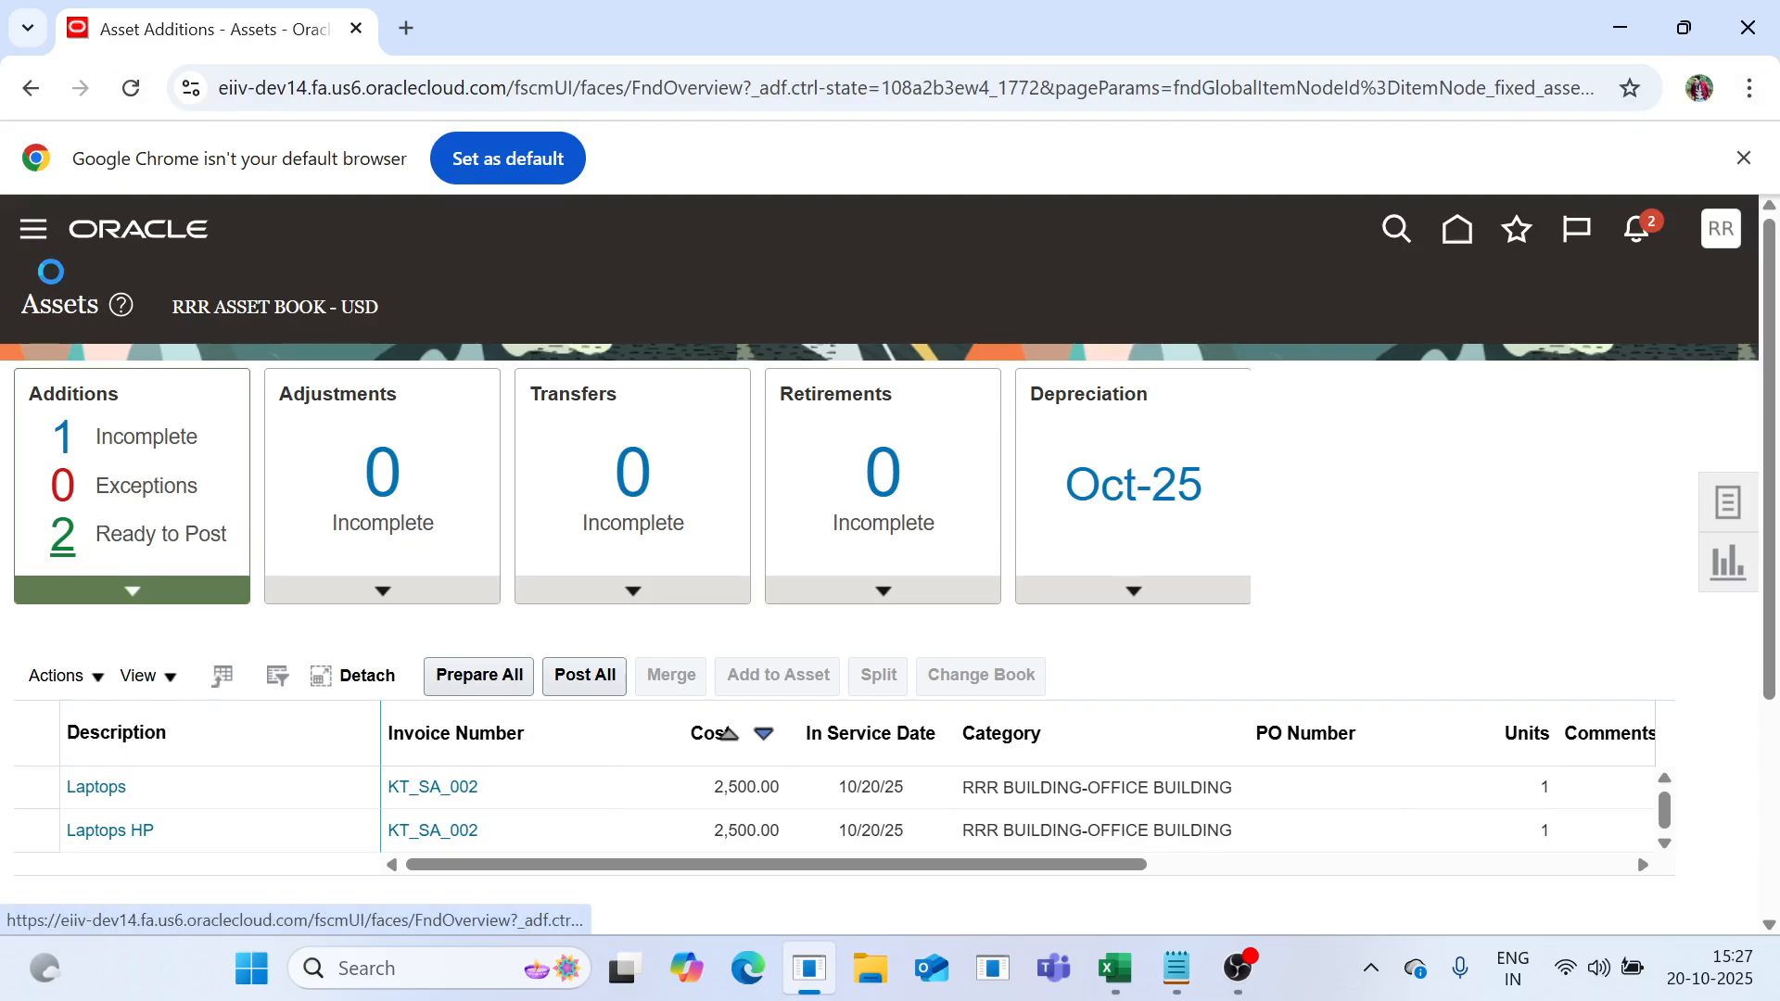
# Reopen the Assets work area to refresh the additions overview after posting.
pyautogui.scroll(-8, 124, 472)
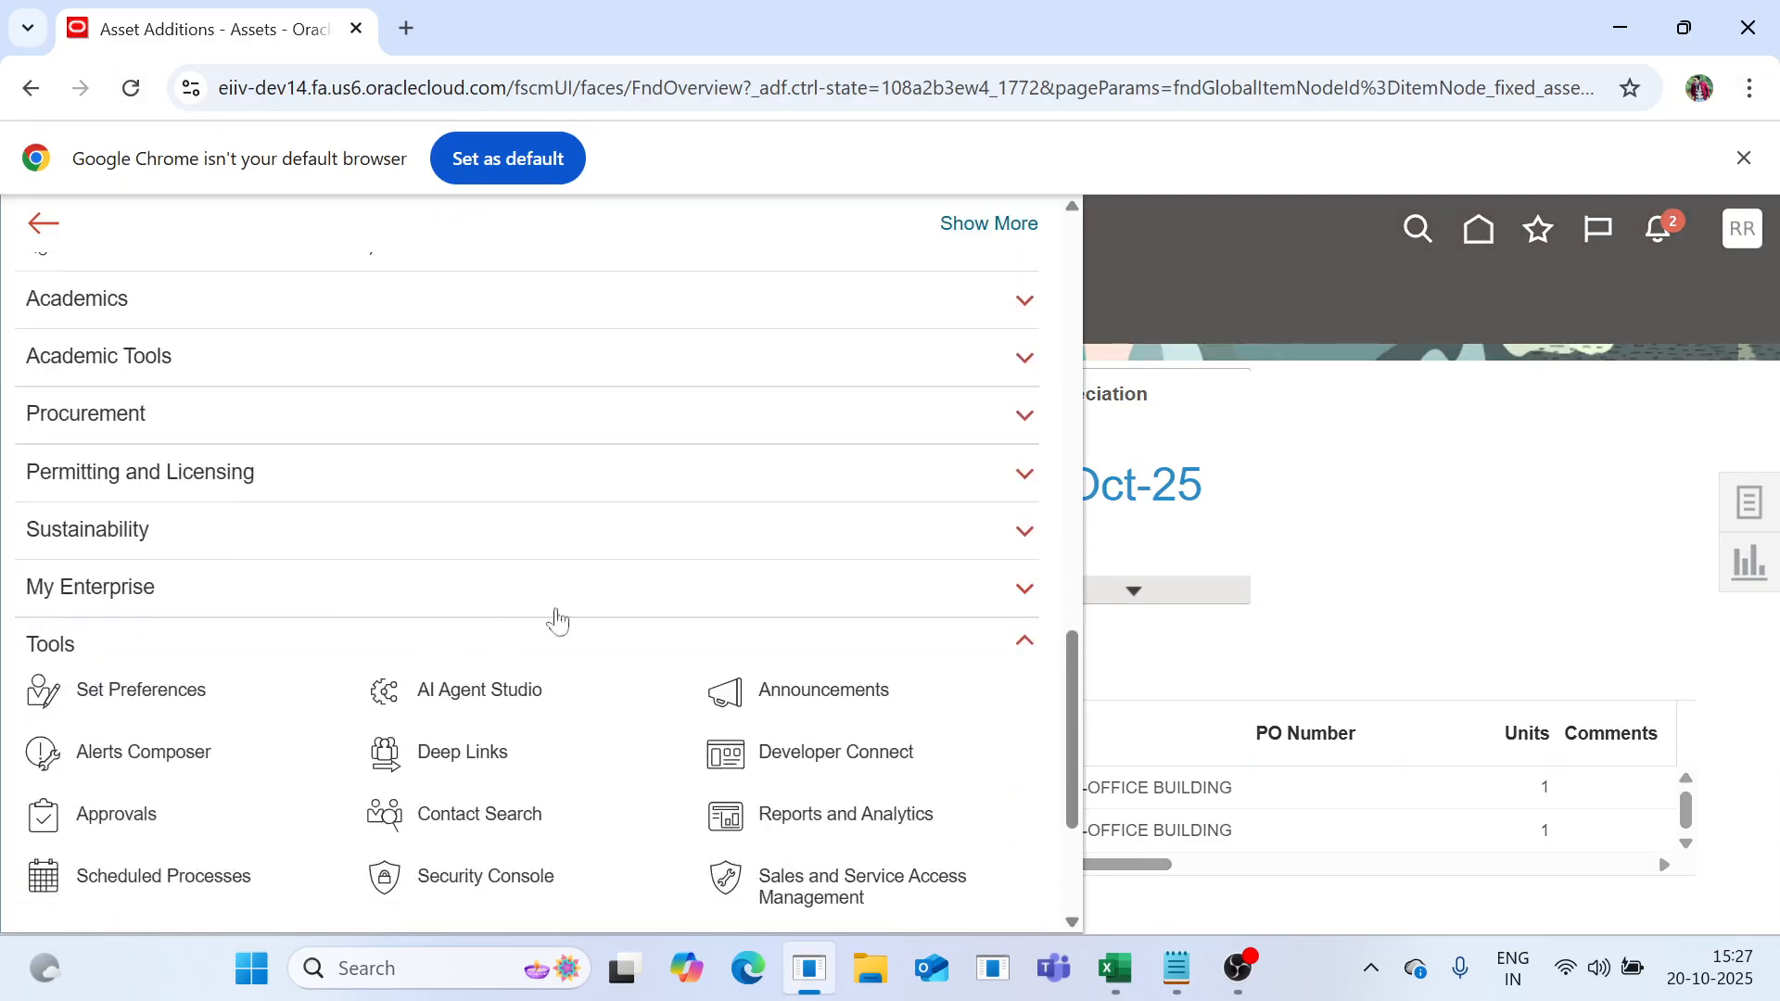
pyautogui.scroll(3, 349, 525)
pyautogui.click(81, 656)
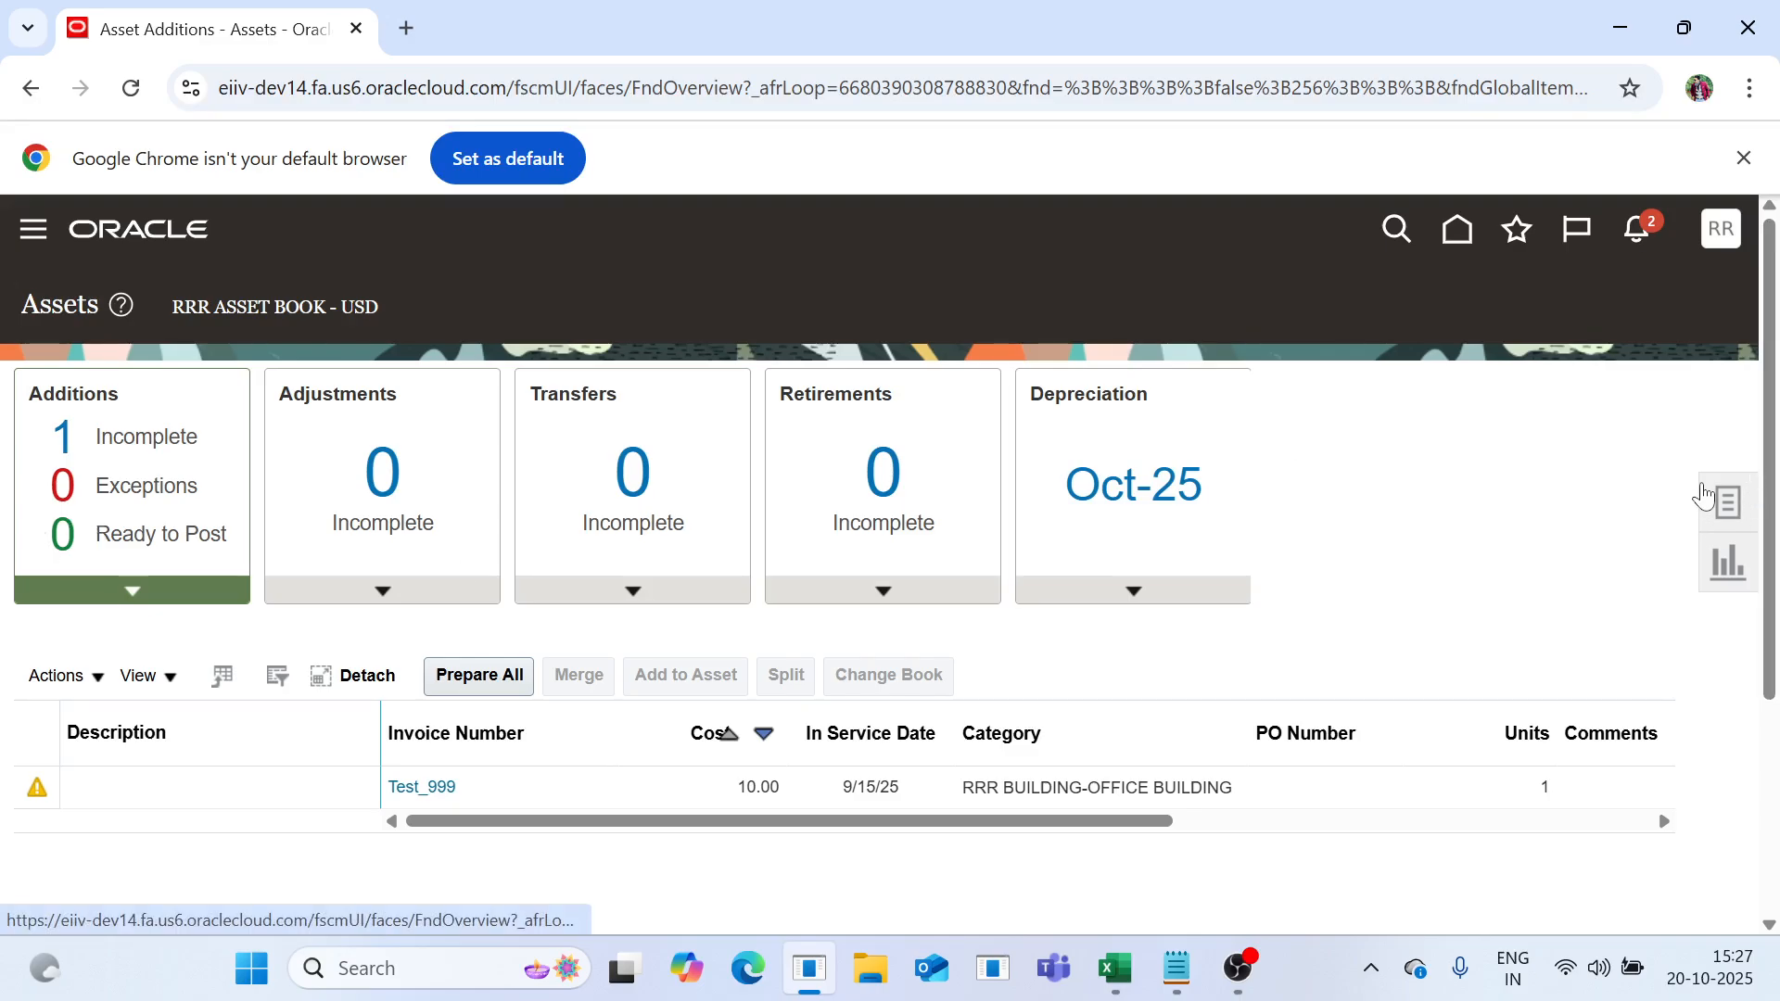
# Open the asset inquiry and show the recent additions of RRR ASSET BOOK - USD for Oct-25.
pyautogui.click(1704, 496)
pyautogui.scroll(-3, 1530, 807)
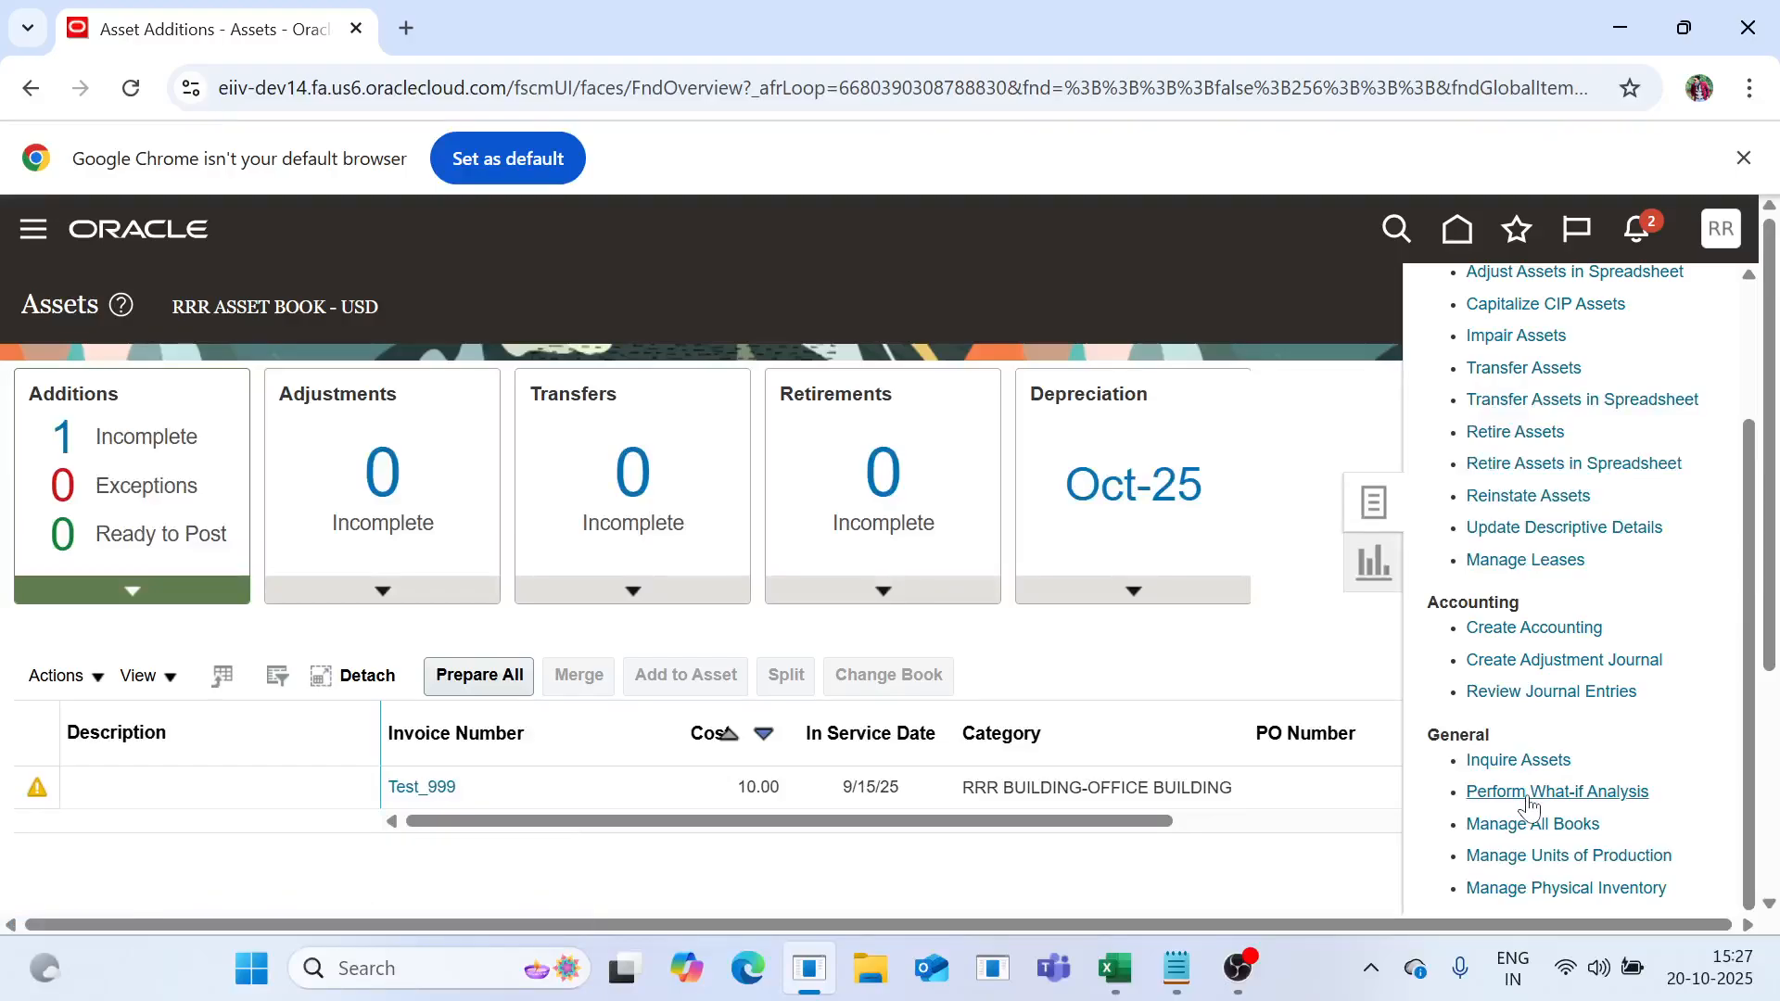
pyautogui.click(1345, 669)
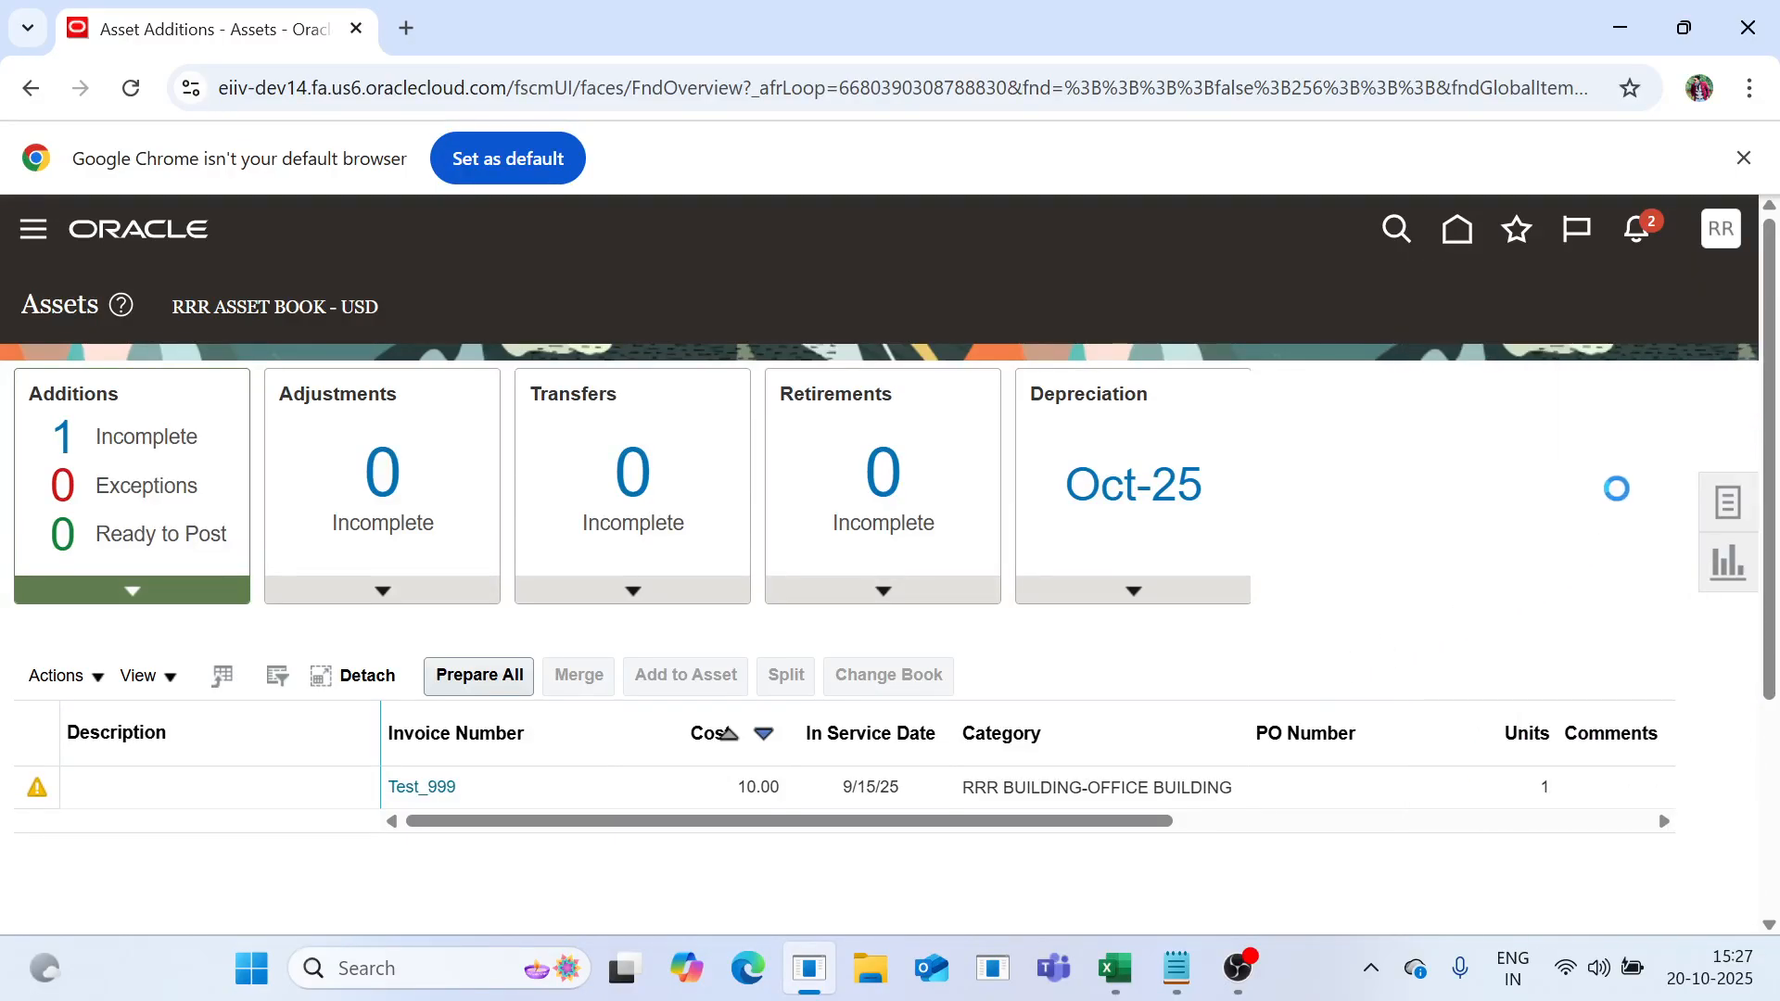
pyautogui.click(1723, 505)
pyautogui.scroll(-3, 1530, 742)
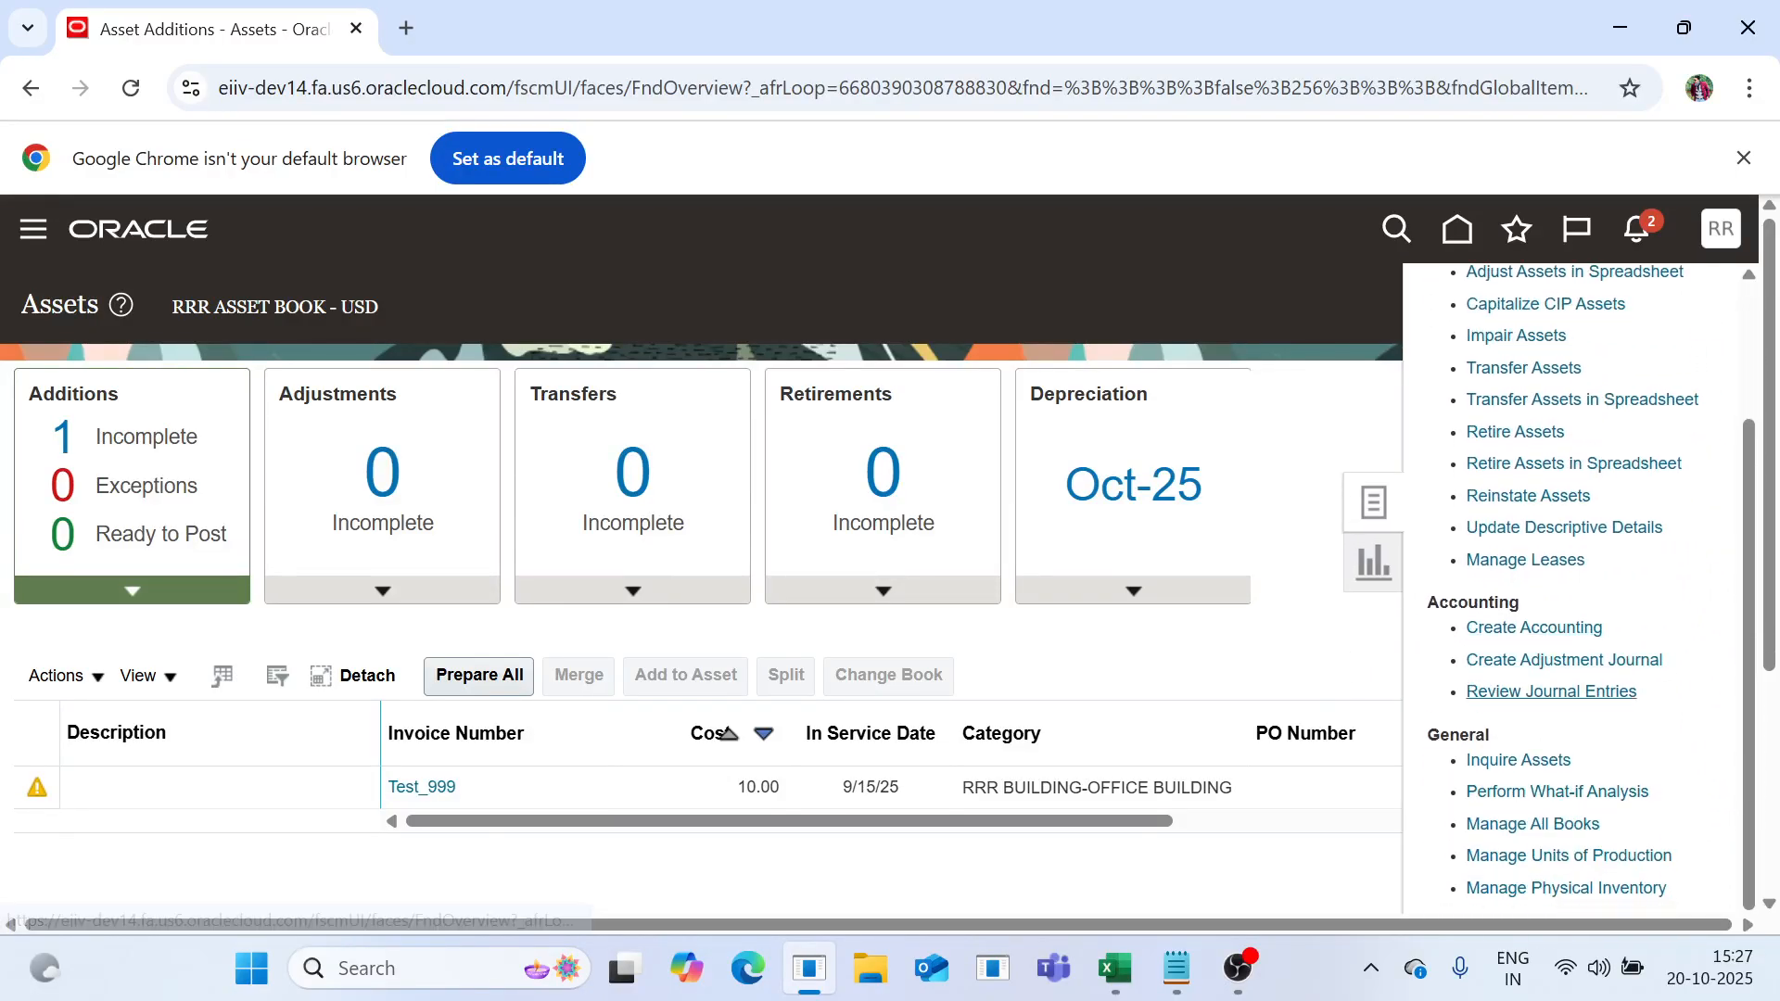
pyautogui.click(1518, 761)
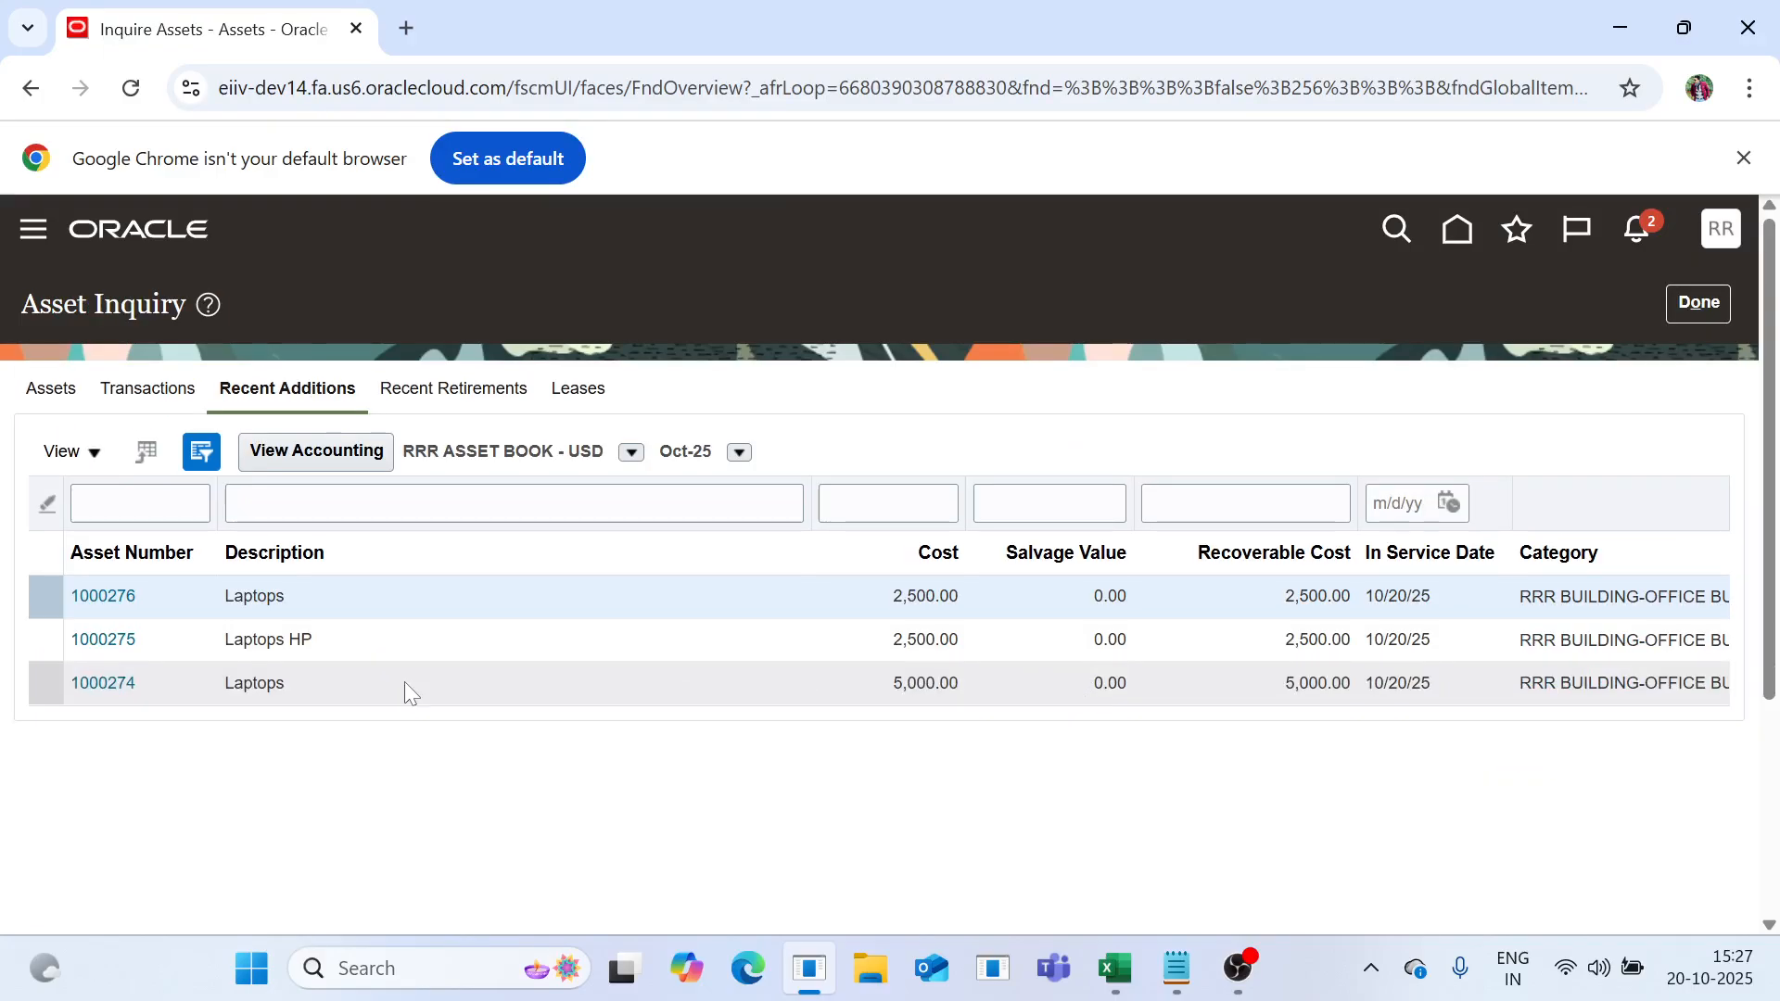
# View the accounting for the Laptops HP asset, dismiss it and leave the asset inquiry.
pyautogui.click(376, 634)
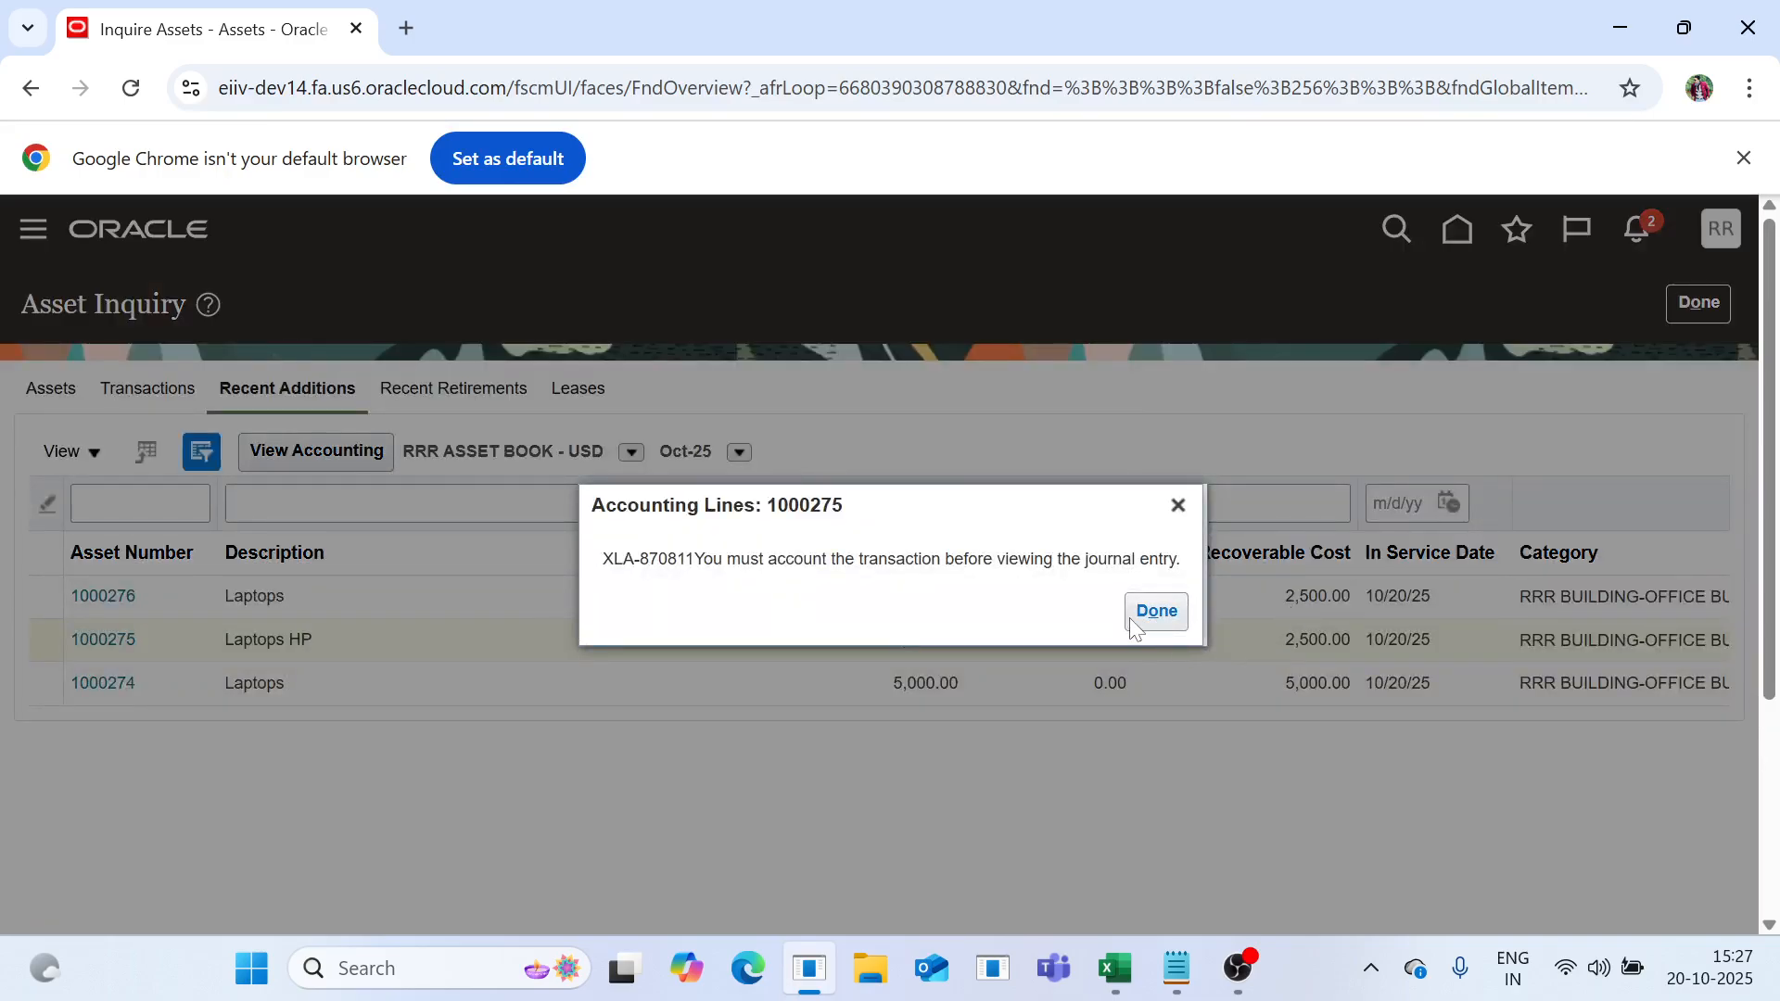
pyautogui.click(1131, 617)
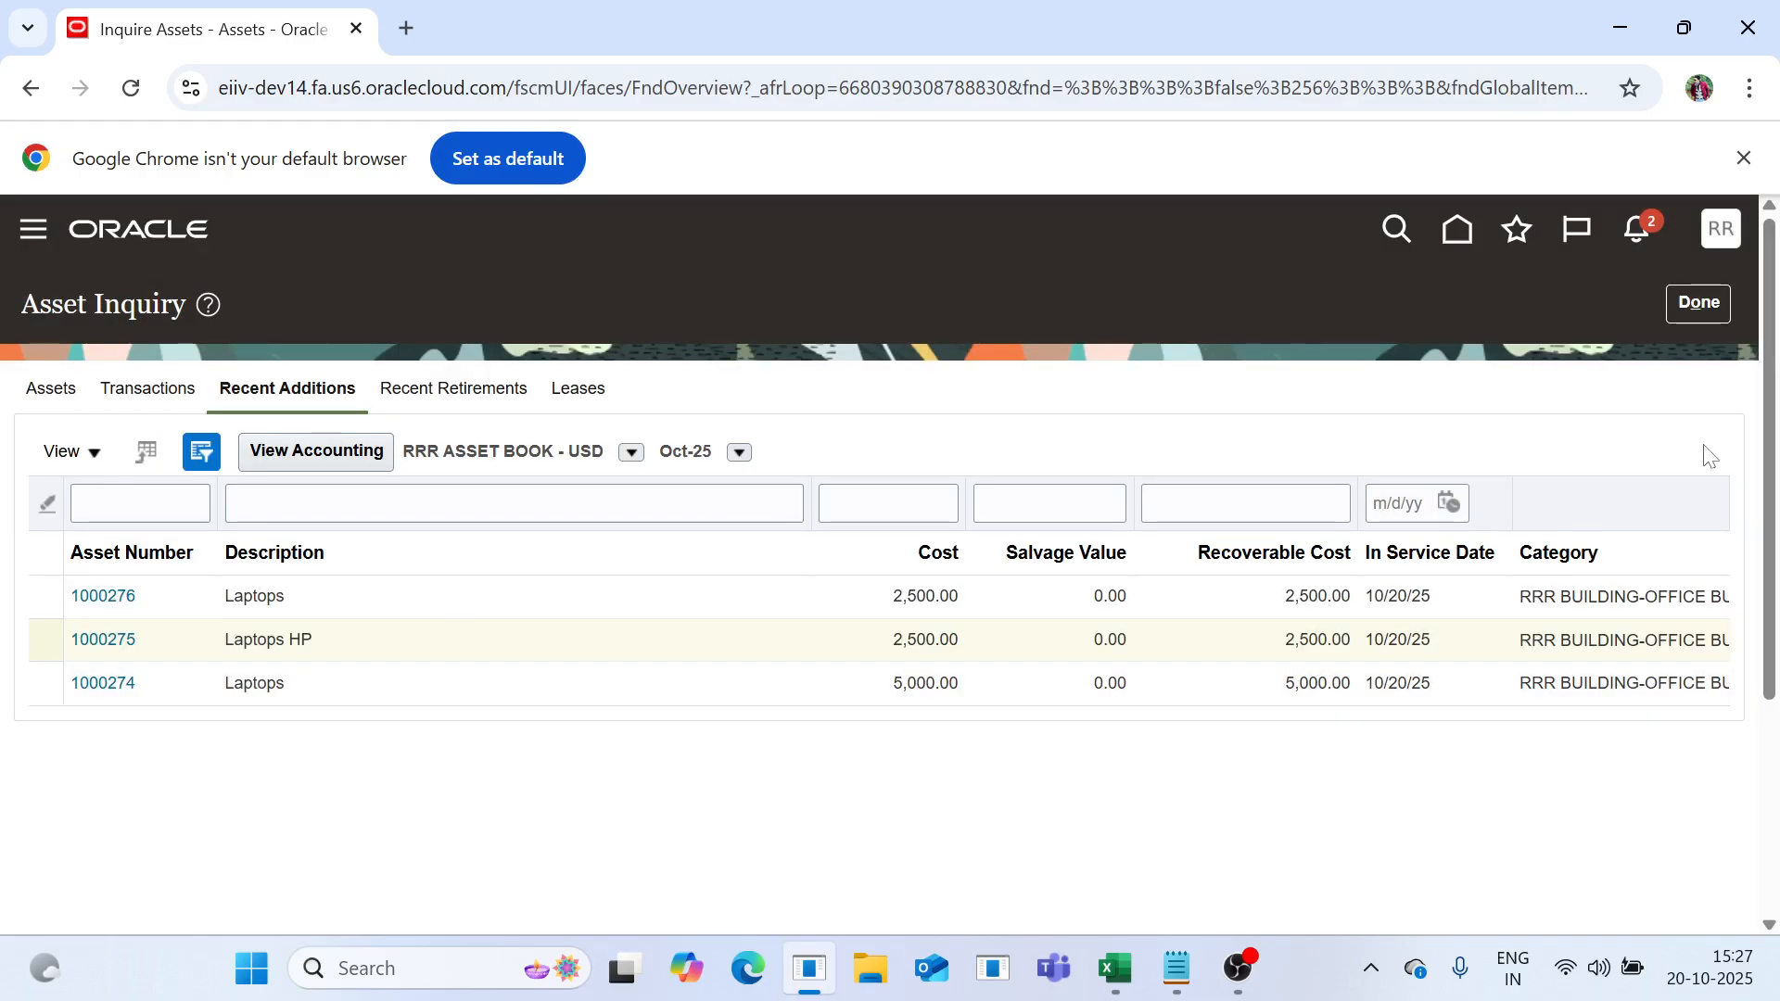
pyautogui.click(1715, 303)
# Switch to the Excel worksheet and mark Split Asset Lines as Done in the Fixed Assets Concepts list.
pyautogui.click(1129, 992)
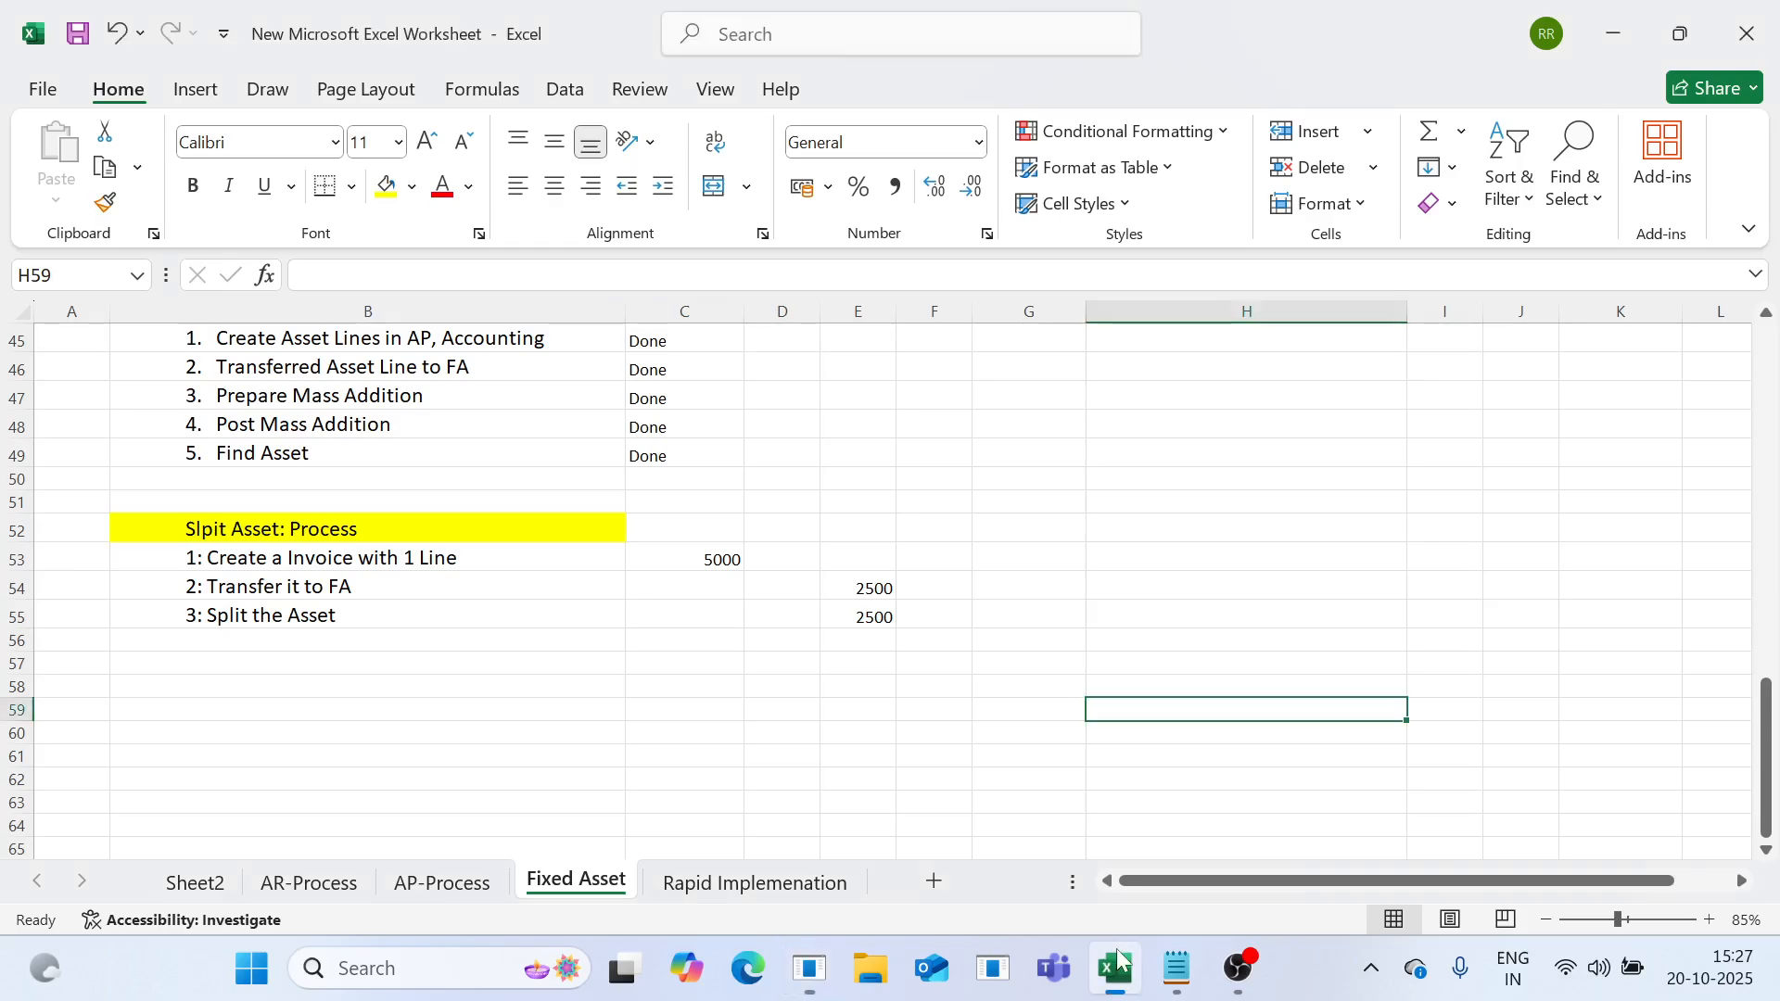
pyautogui.click(696, 658)
pyautogui.scroll(4, 695, 657)
pyautogui.scroll(5, 696, 630)
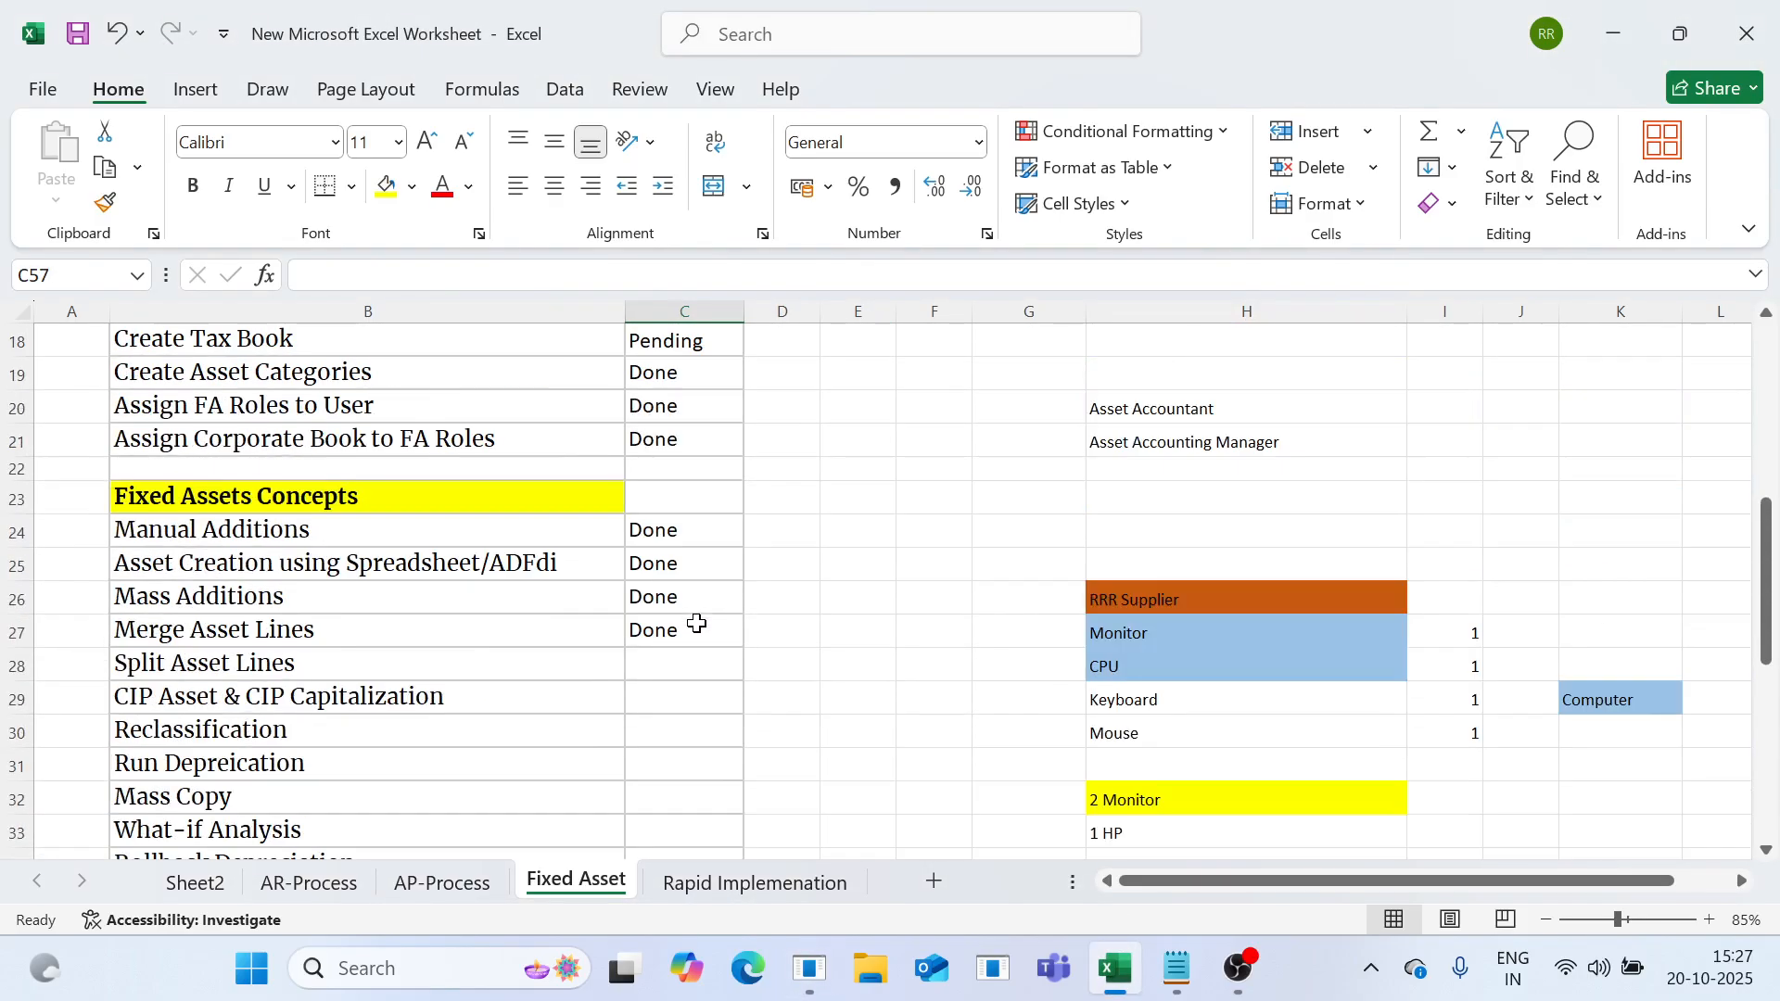
pyautogui.click(702, 631)
pyautogui.moveTo(741, 651); pyautogui.dragTo(755, 676)
pyautogui.click(866, 594)
# Review the remaining Fixed Assets Concepts topics, from CIP Asset & CIP Capitalization to Overview on Assets Period Close Process.
pyautogui.scroll(-2, 867, 594)
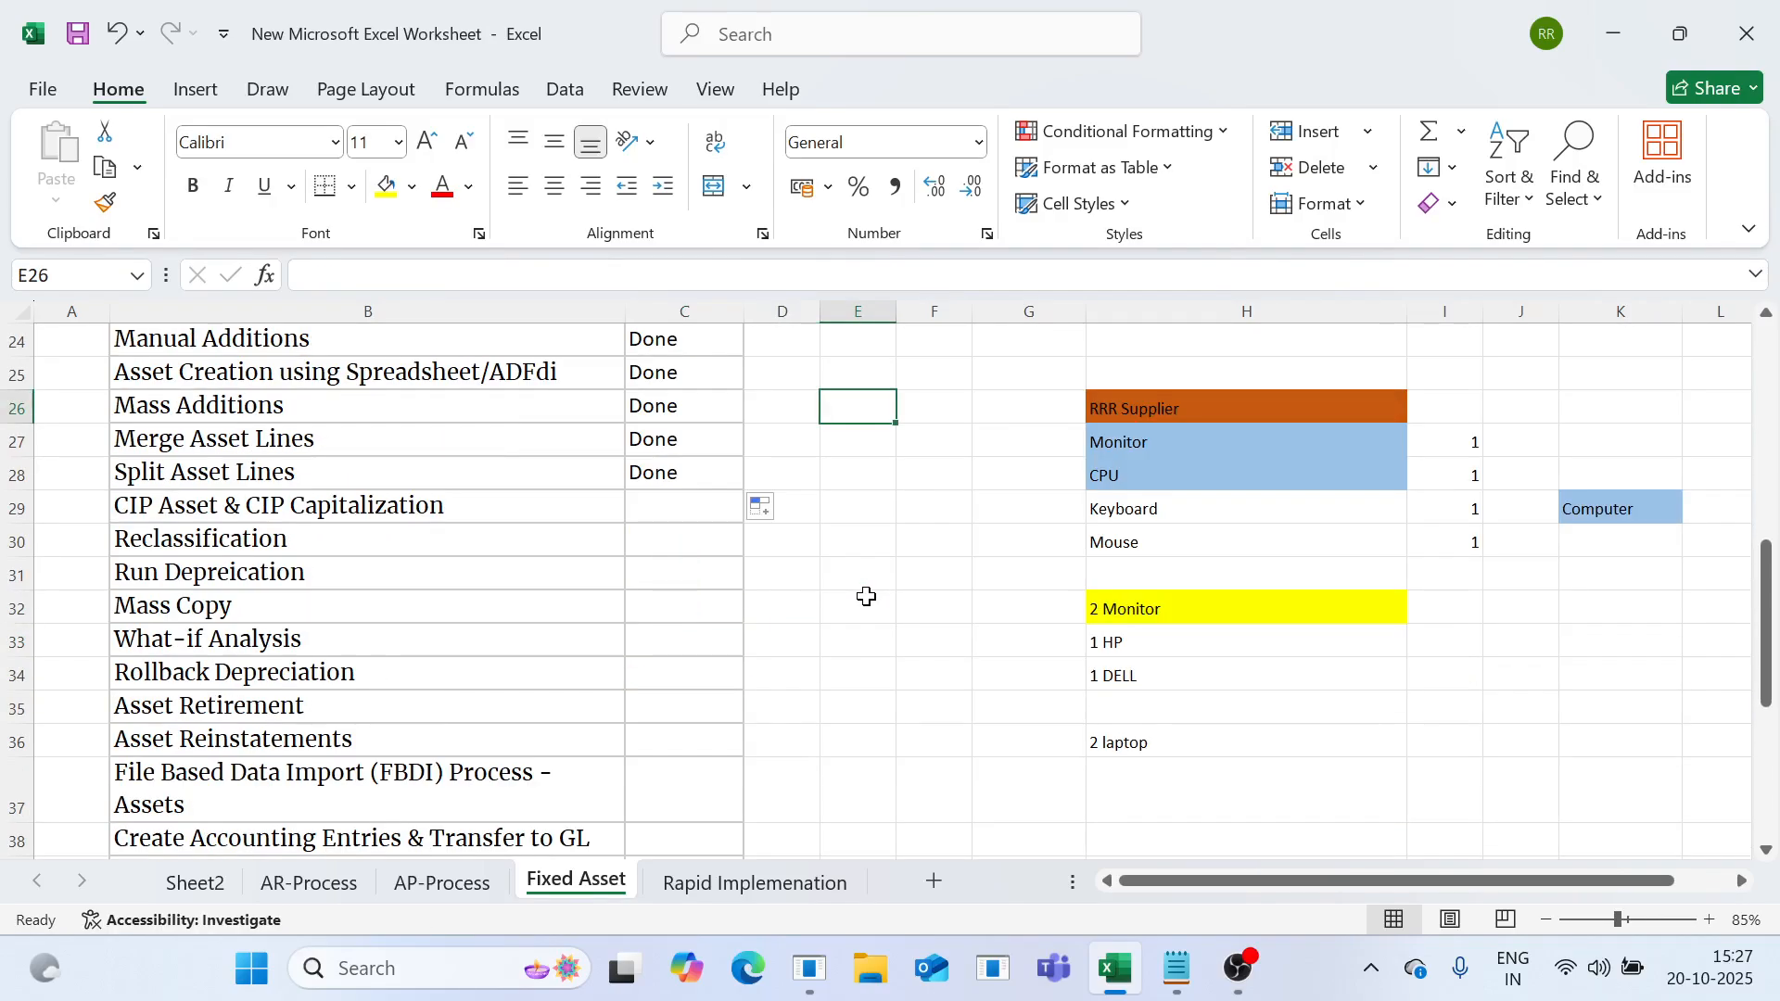
pyautogui.scroll(-1, 866, 592)
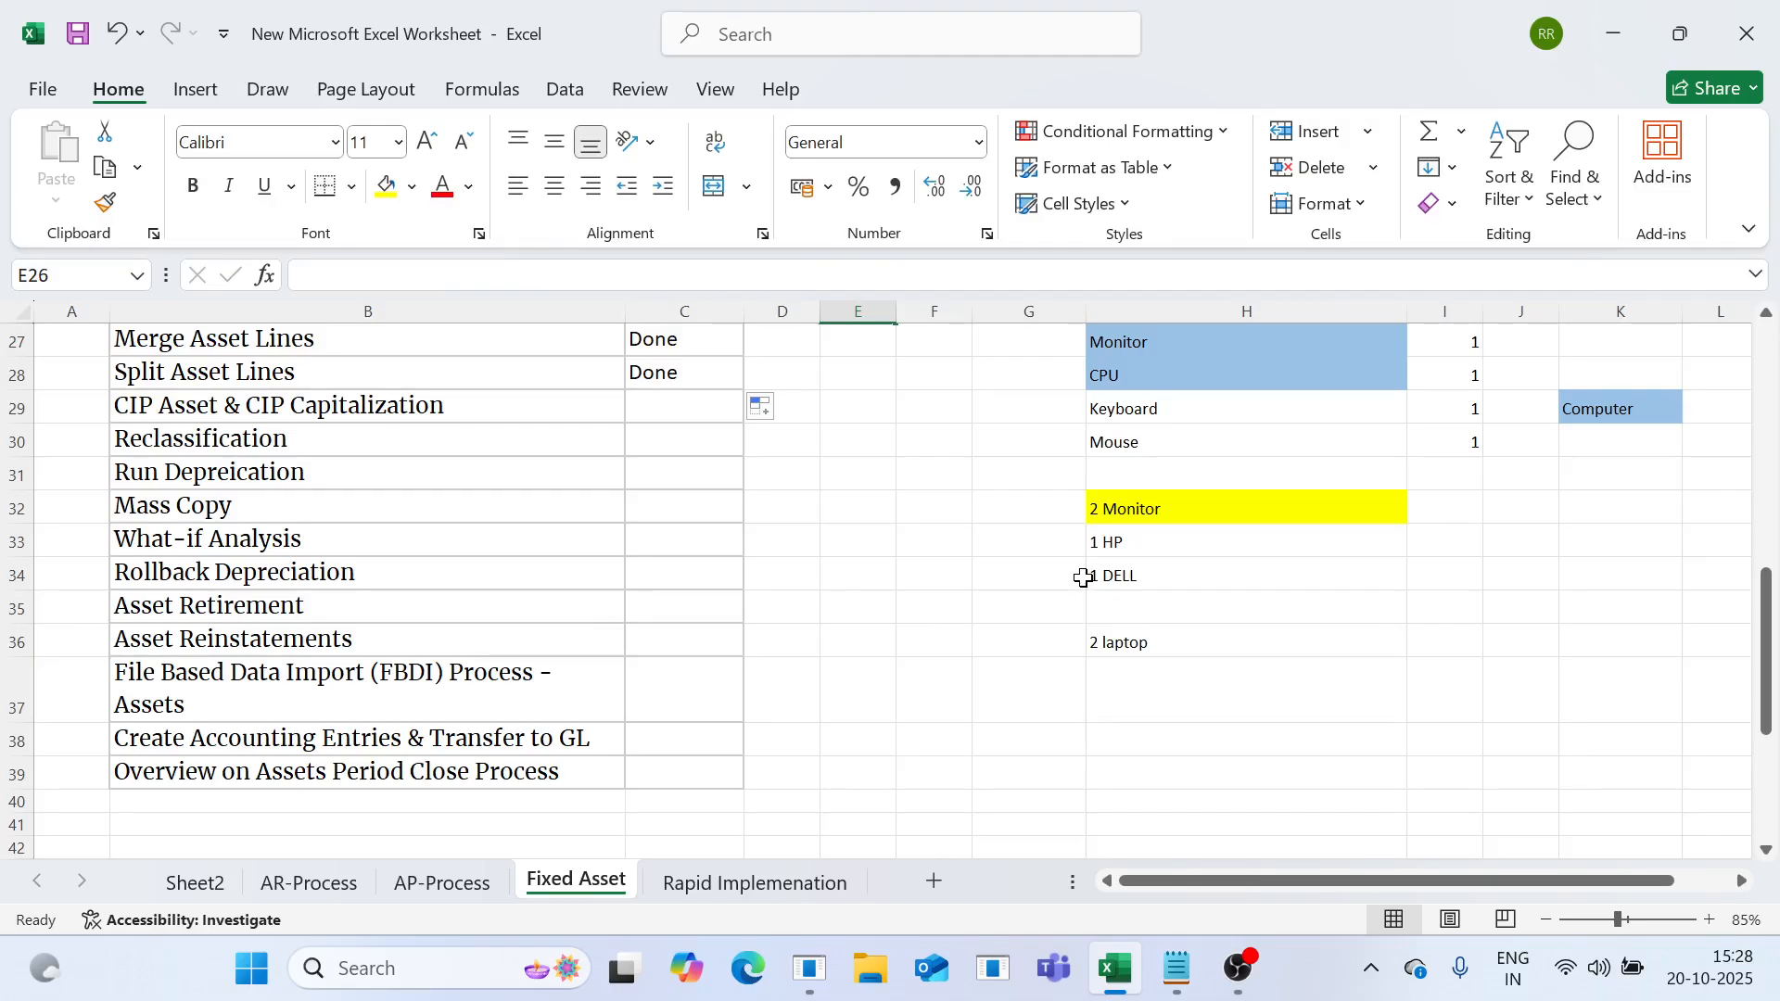
pyautogui.moveTo(408, 405); pyautogui.dragTo(463, 794)
pyautogui.click(1046, 580)
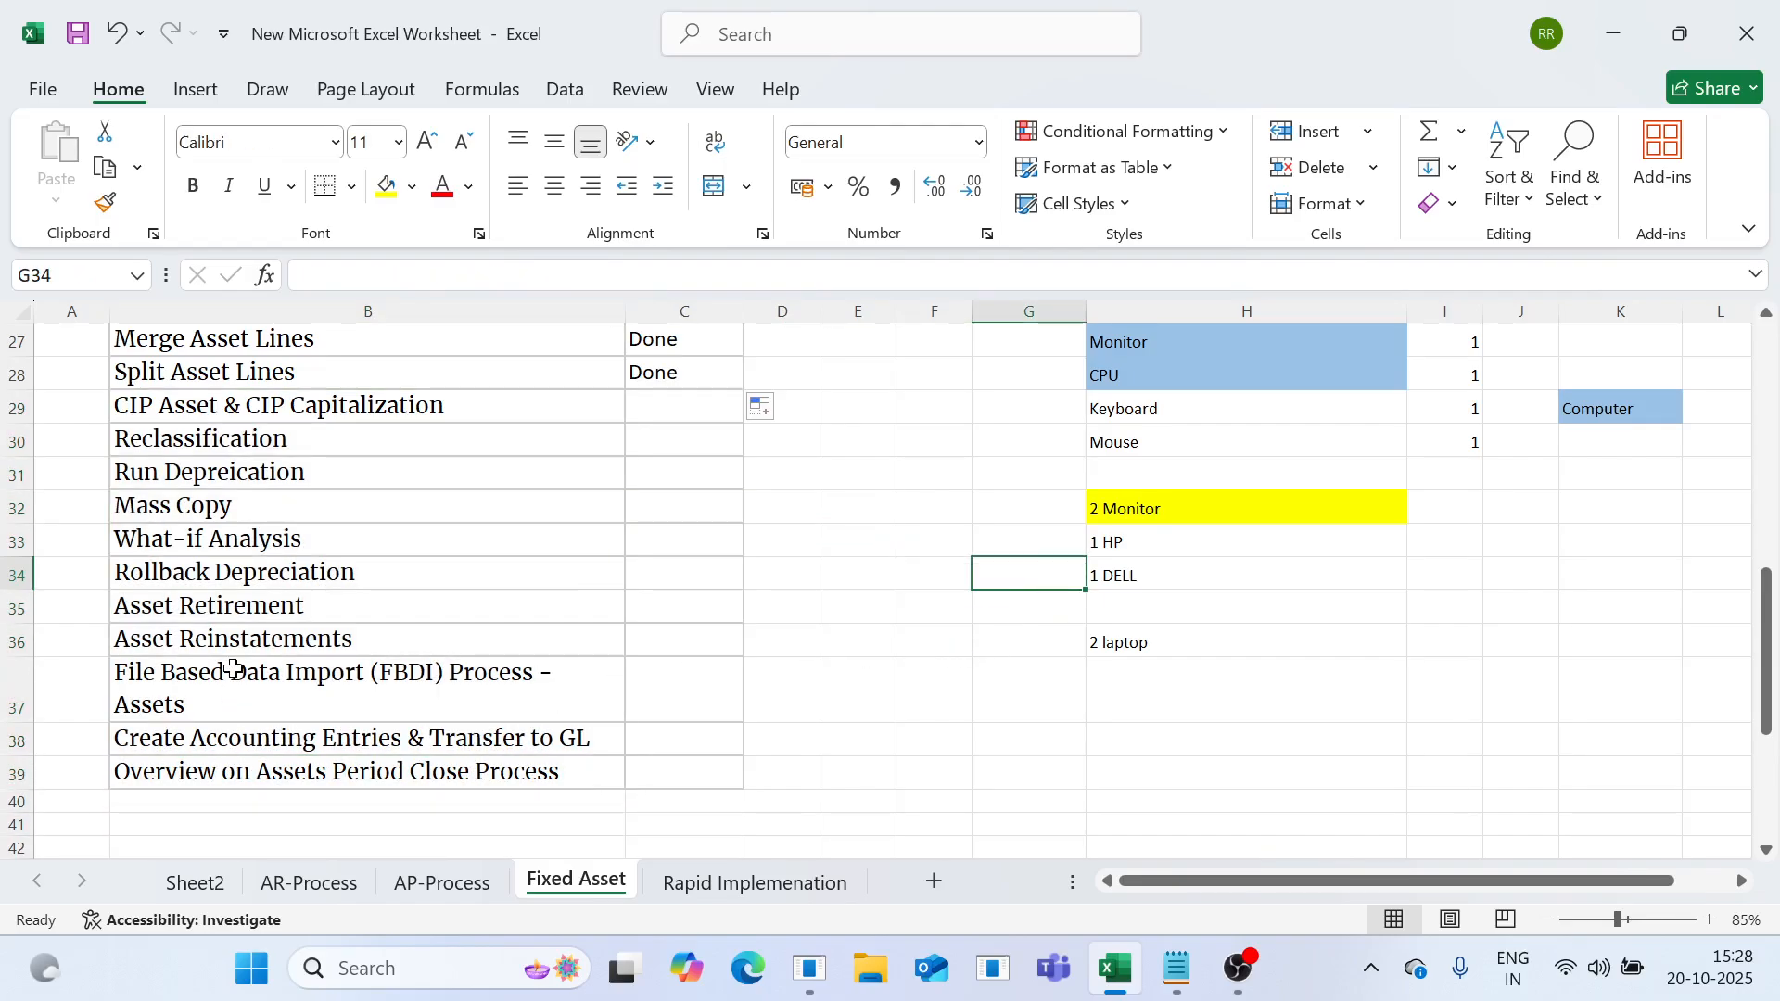
pyautogui.moveTo(278, 410); pyautogui.dragTo(707, 401)
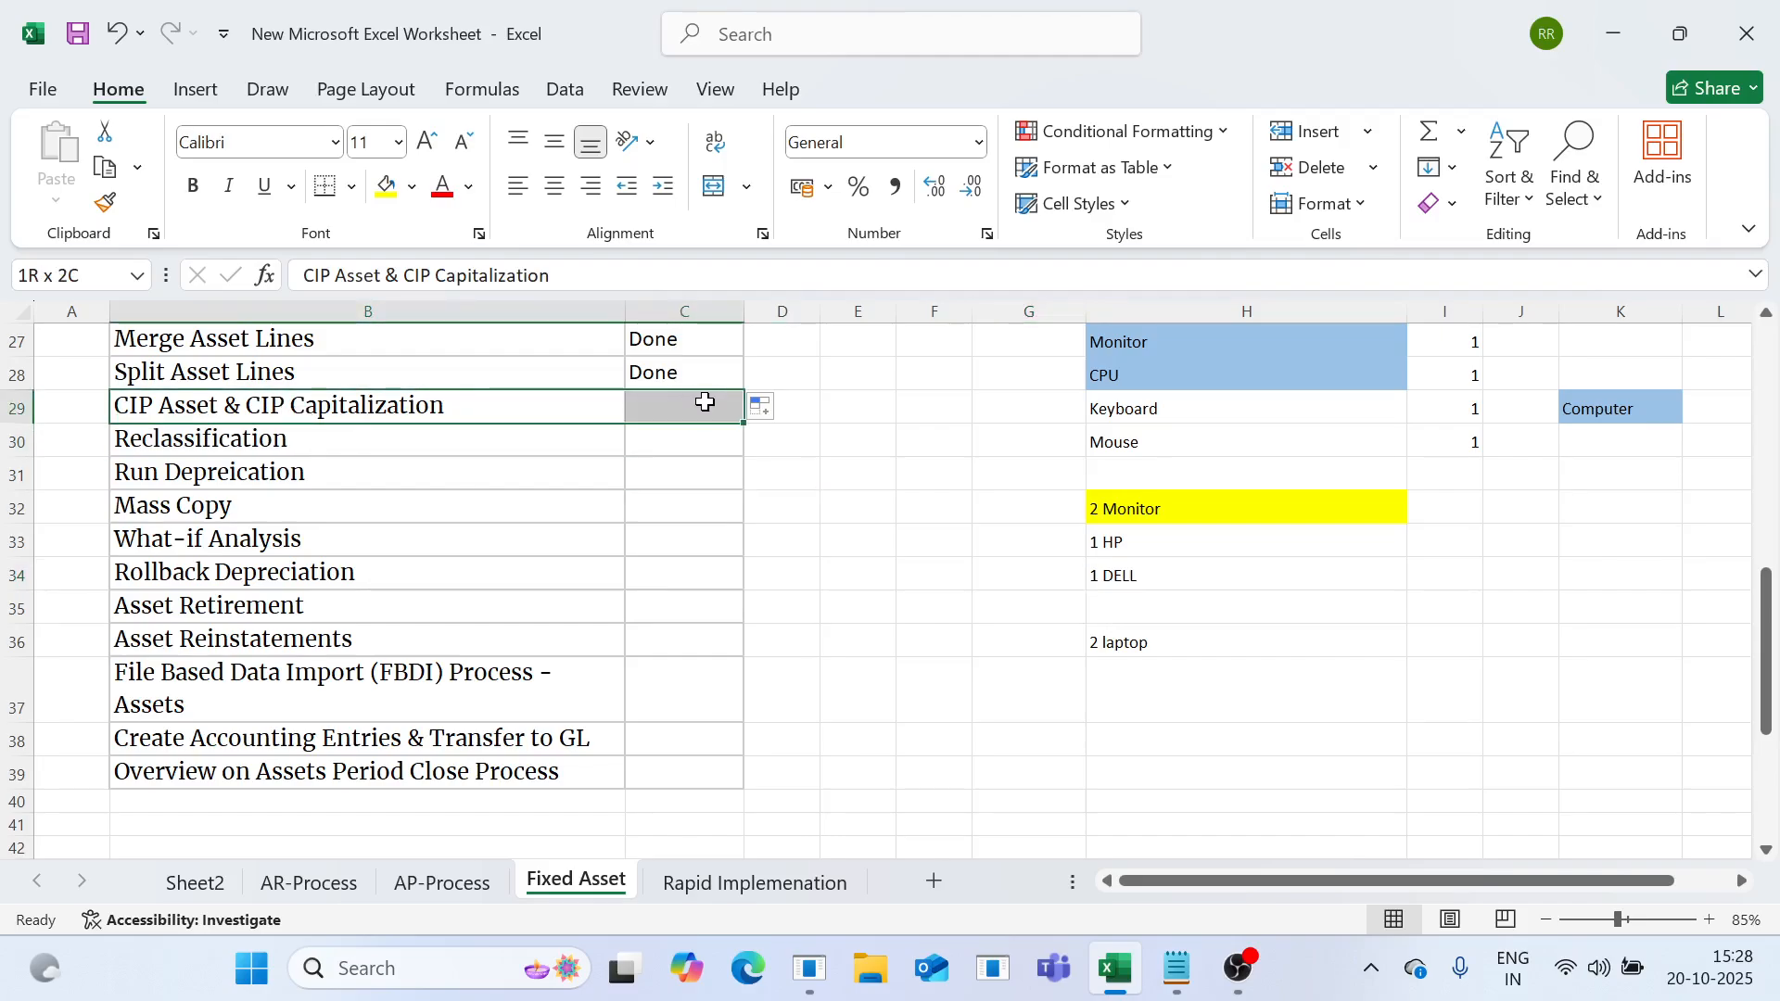
pyautogui.click(790, 606)
pyautogui.scroll(2, 876, 538)
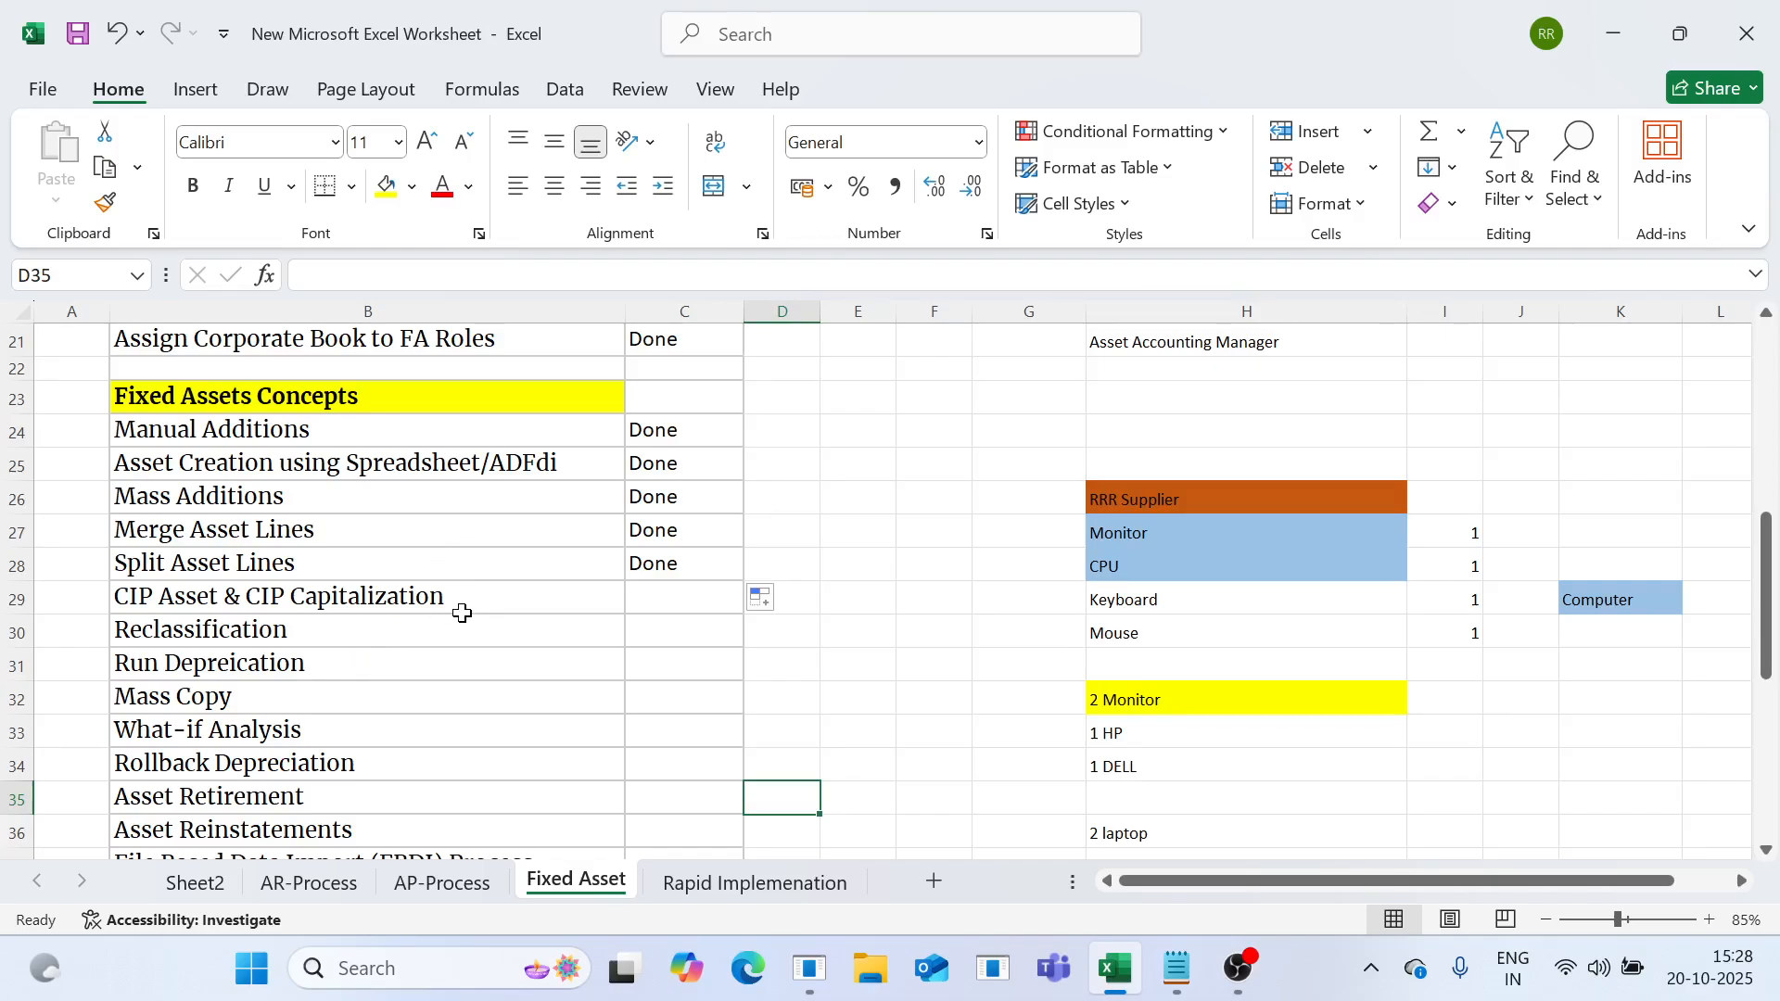
pyautogui.moveTo(462, 613); pyautogui.dragTo(517, 835)
pyautogui.click(945, 540)
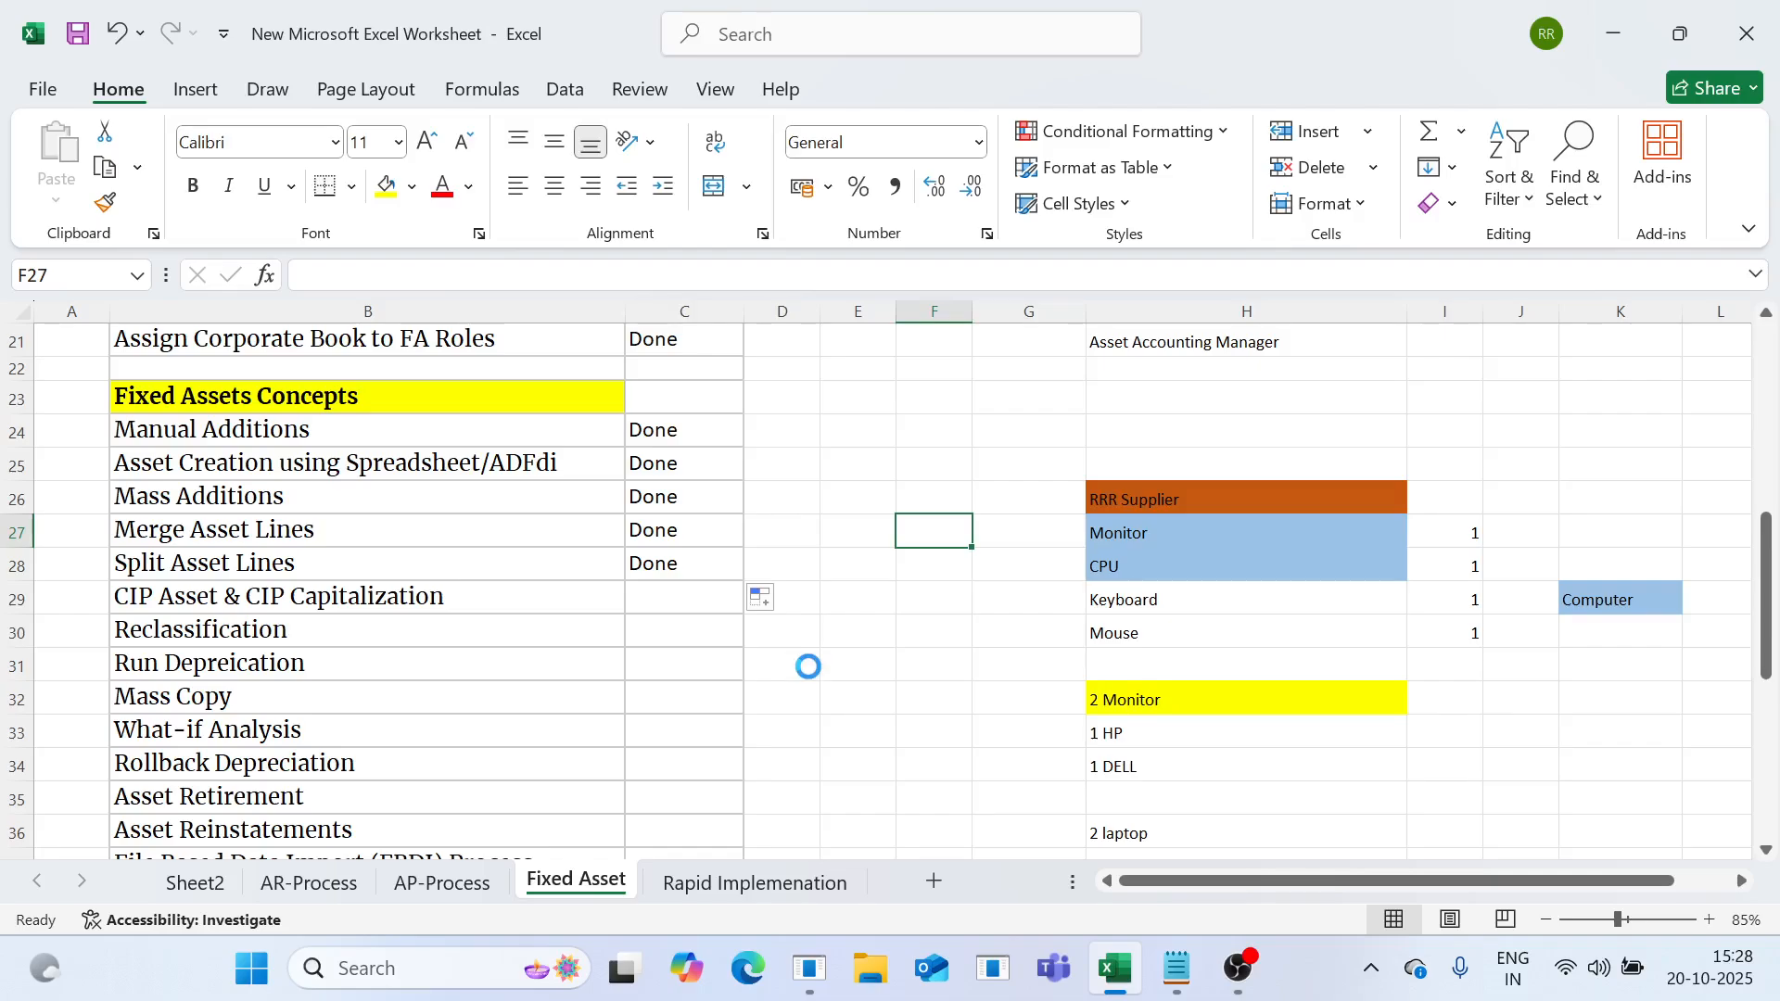
pyautogui.scroll(-1, 817, 695)
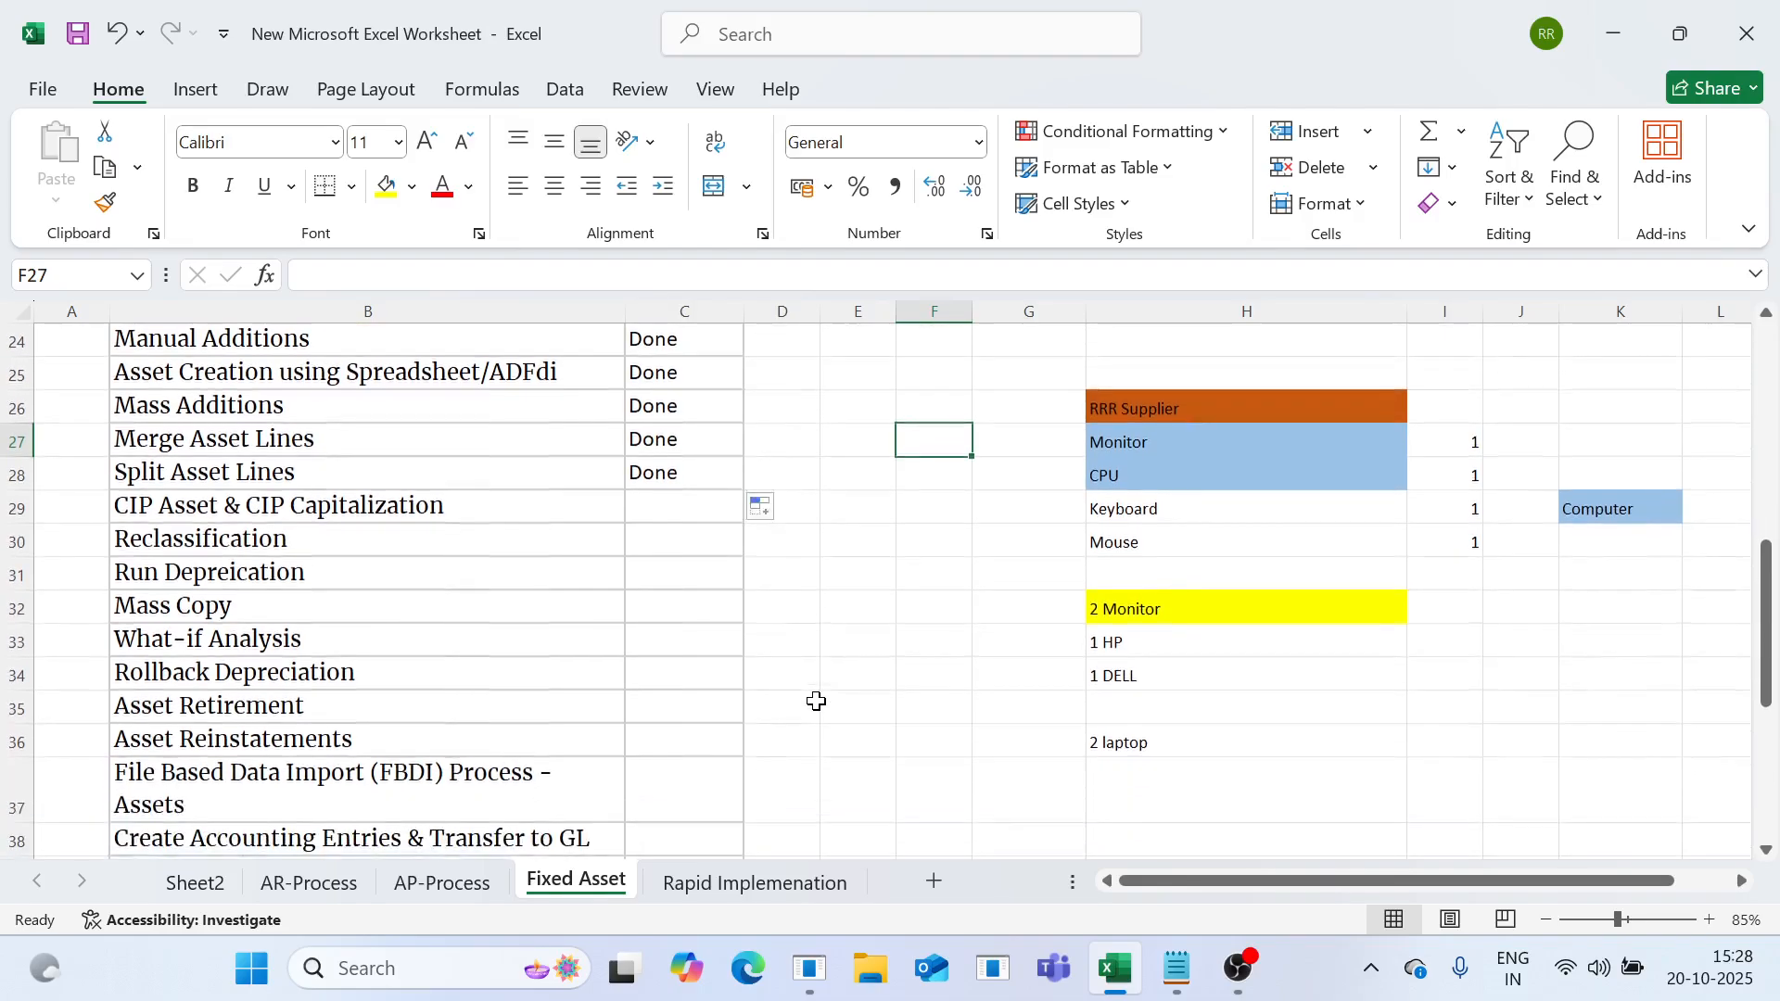
pyautogui.click(1237, 968)
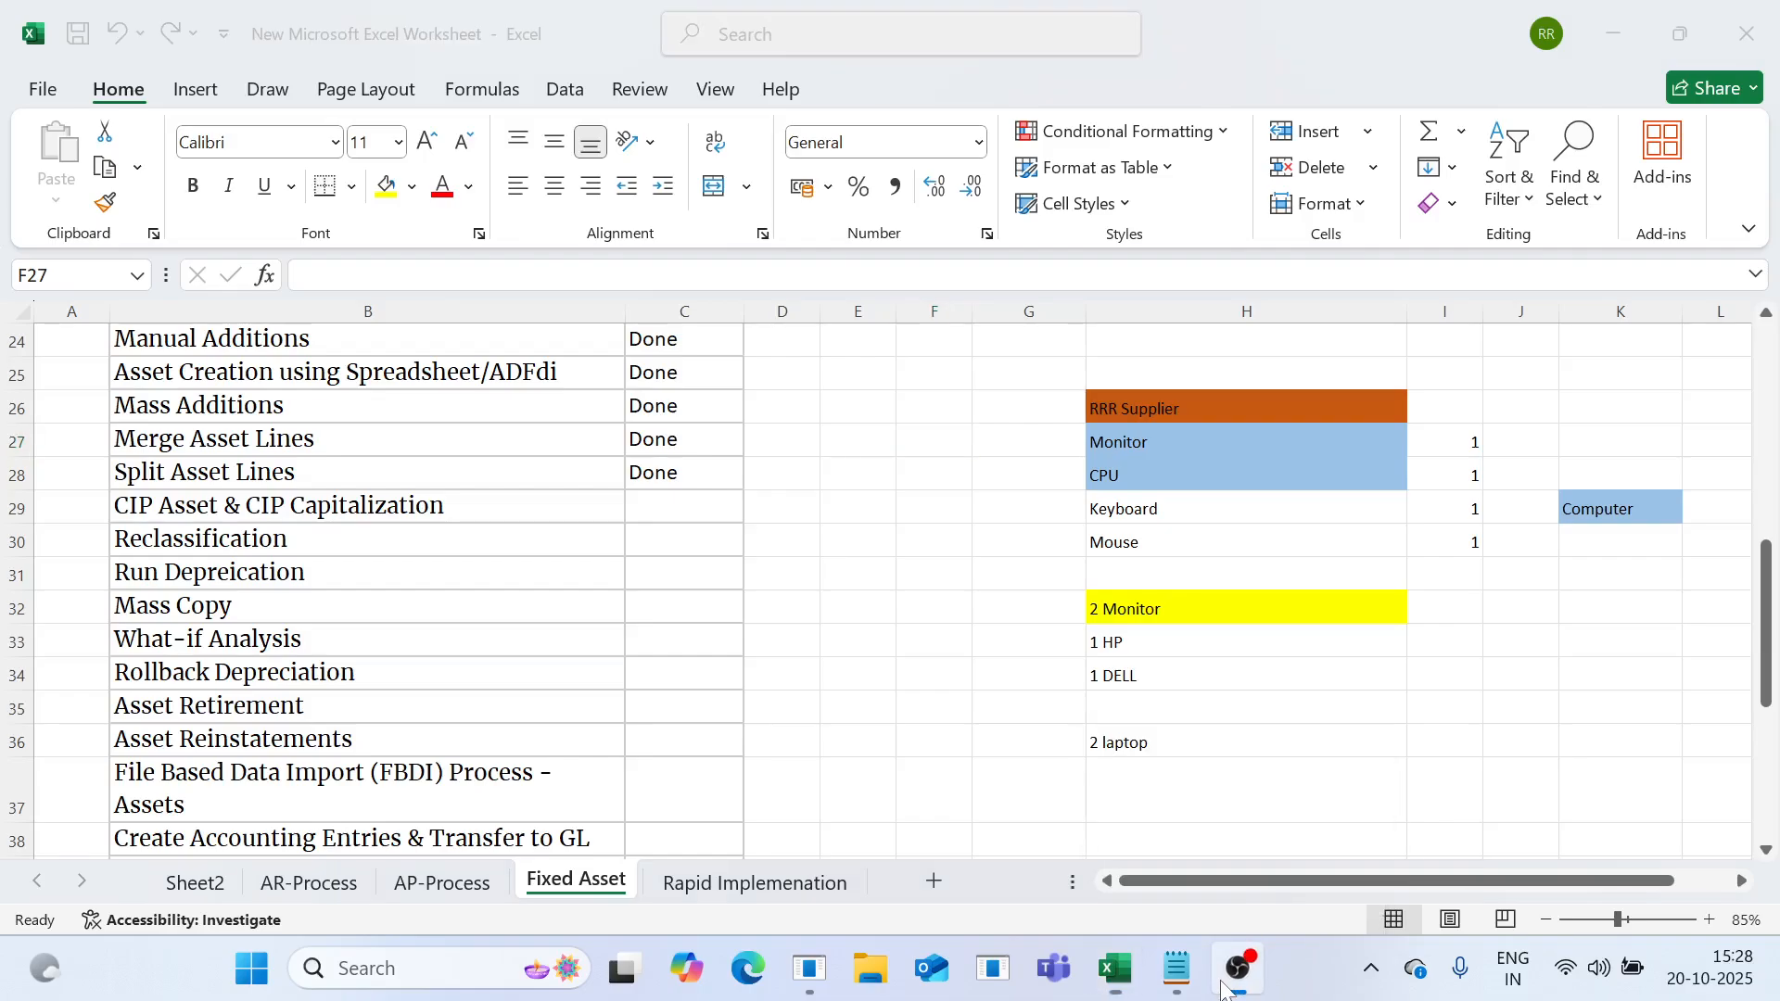